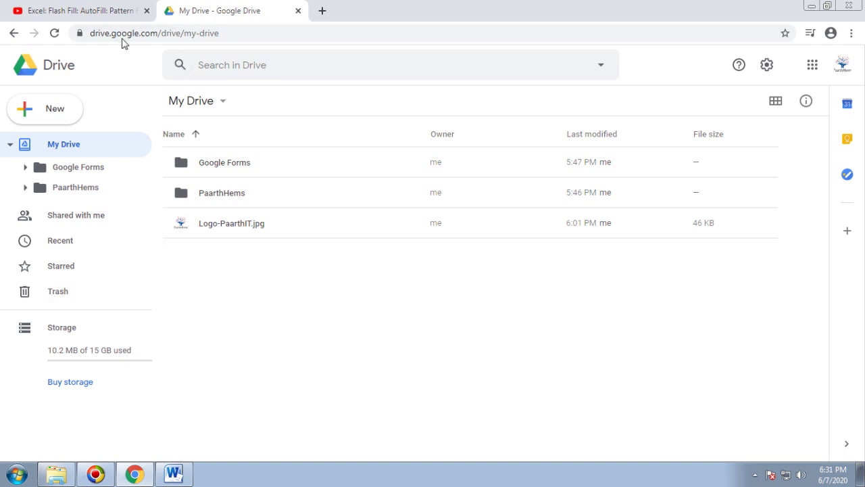
Load drive.google.com in a new tab, then select and deselect Logo-PaarthIT.jpg
left_click(94, 35)
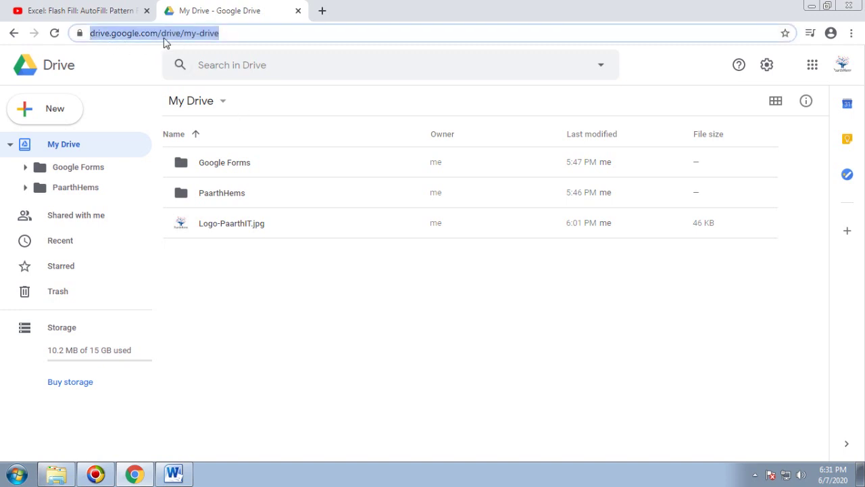
left_click(161, 34)
left_click_drag(186, 34, 119, 38)
key("ctrl+c")
left_click(322, 10)
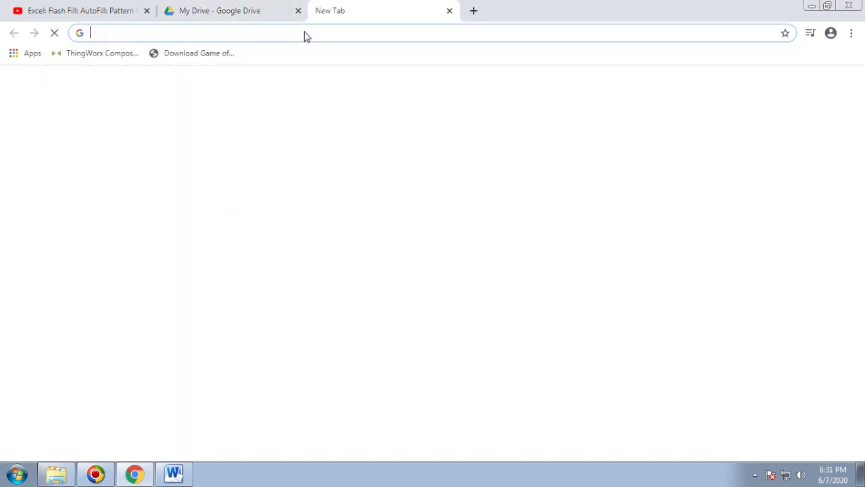
key("ctrl+v")
key("Return")
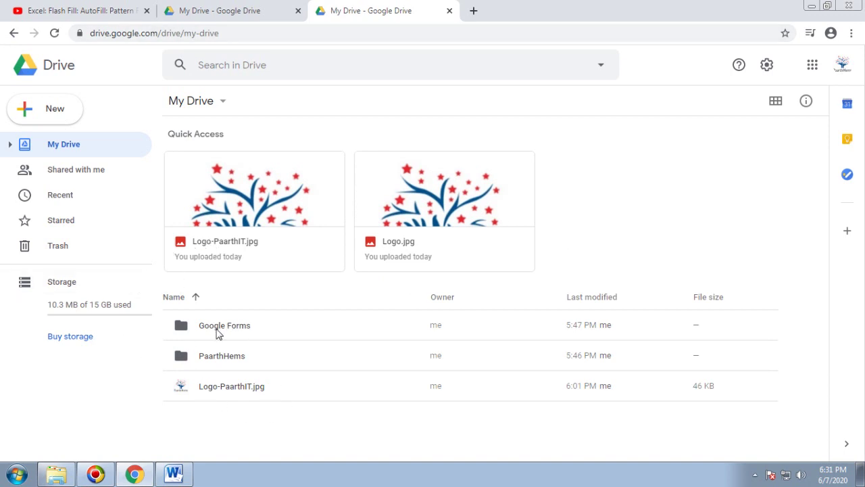
left_click(247, 393)
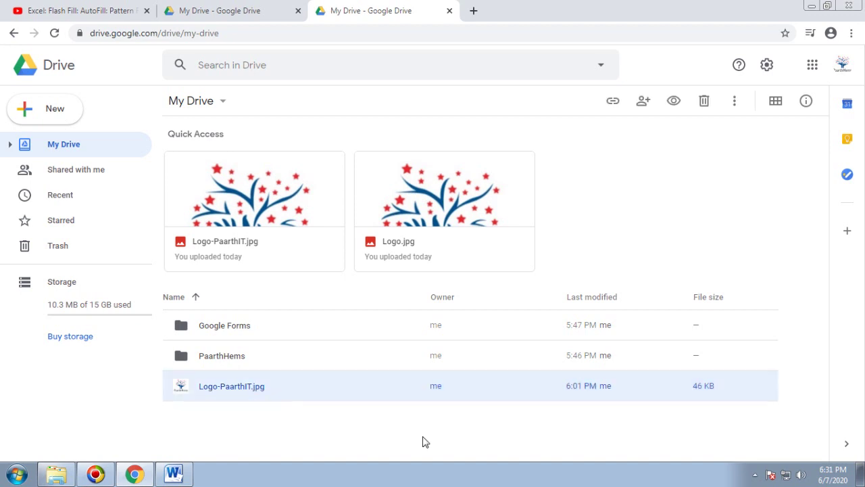
left_click(415, 441)
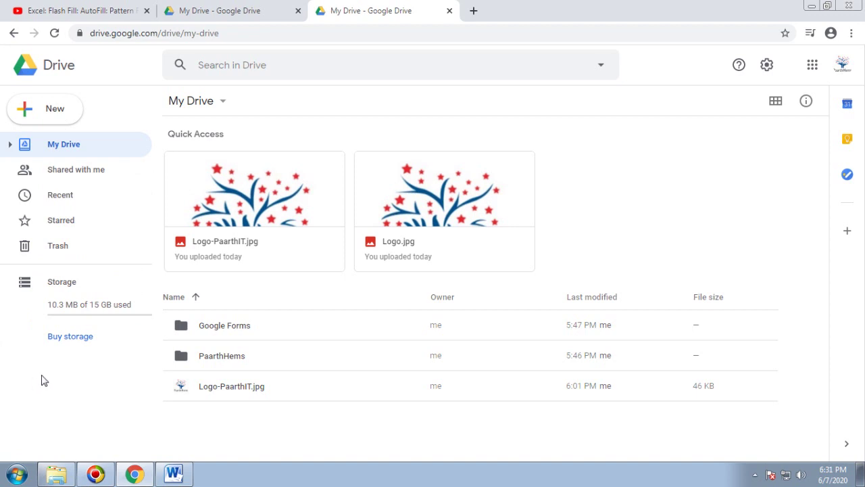
Create a blank Google Form from Drive's New > More > Google Forms menu
left_click(49, 108)
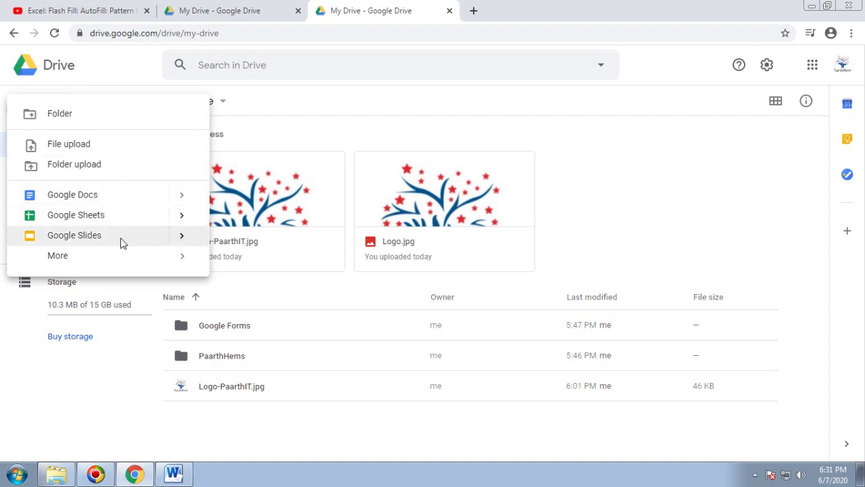
mouse_move(79, 264)
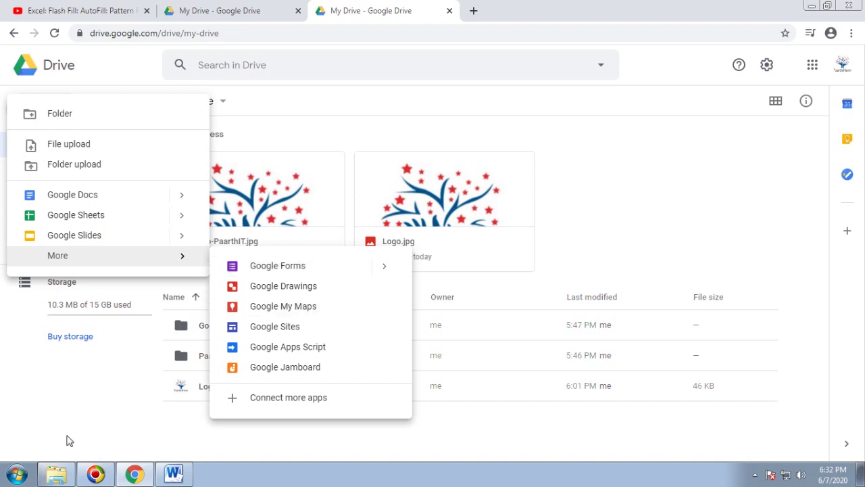
left_click(74, 412)
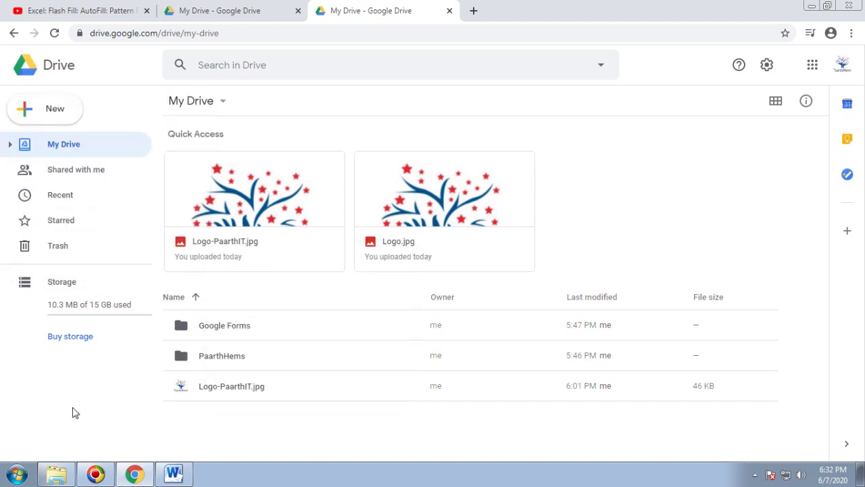
left_click(63, 112)
mouse_move(132, 261)
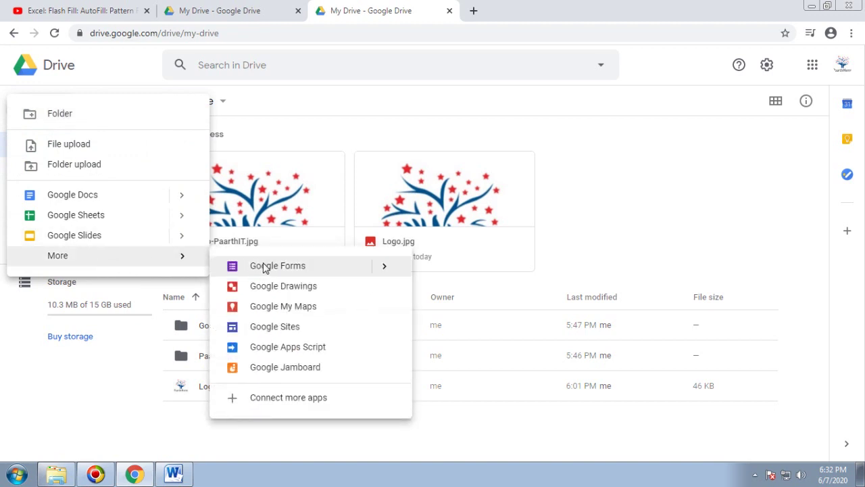
mouse_move(384, 269)
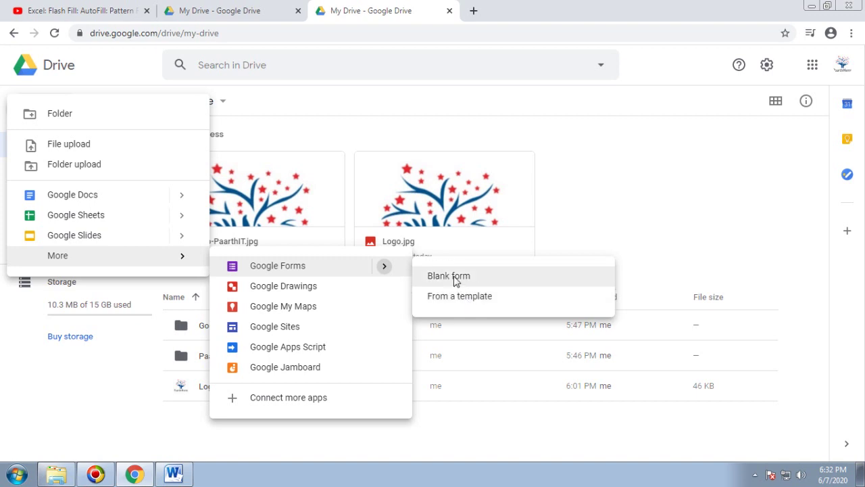
left_click(455, 281)
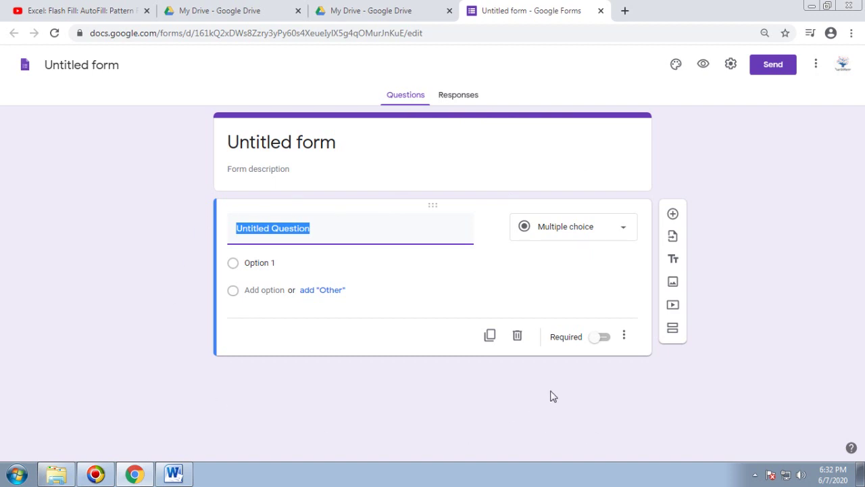
Inspect the Untitled form's title and its Responses page showing 0 responses, then return to My Drive
left_click(57, 71)
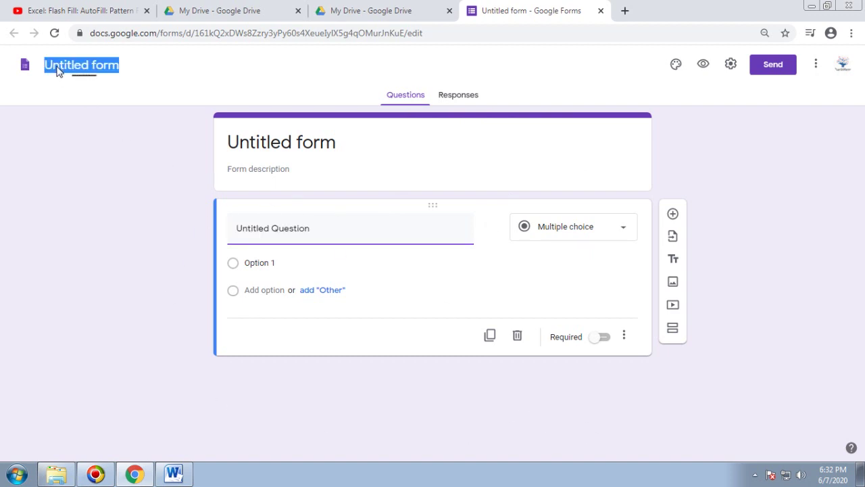
left_click(275, 142)
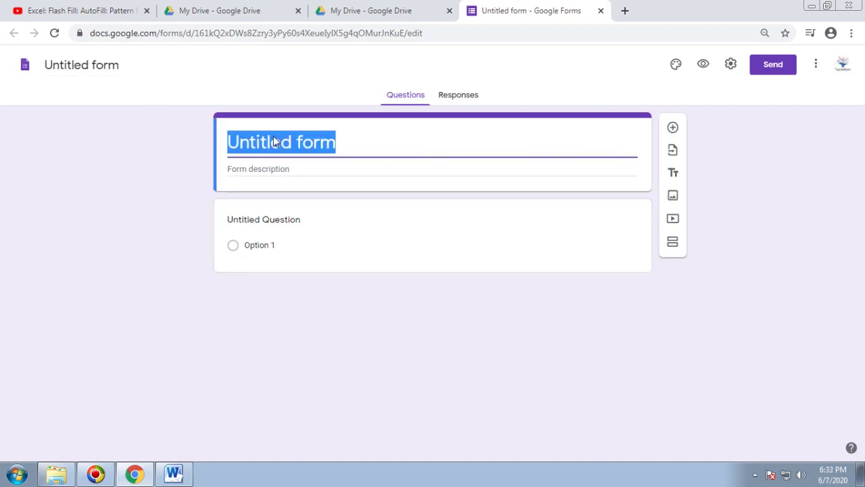
left_click(461, 103)
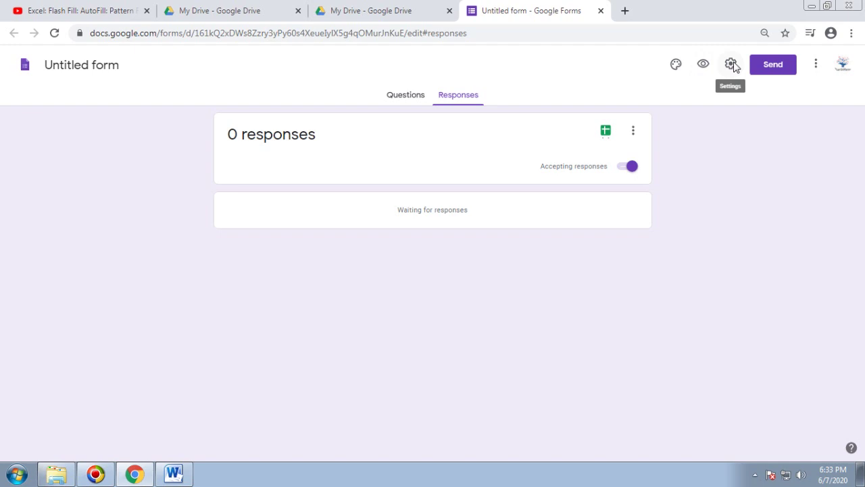
left_click(817, 68)
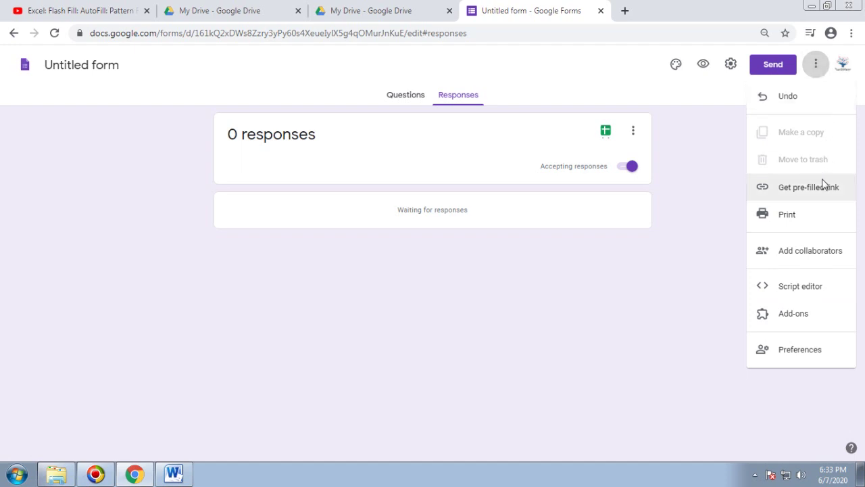
left_click(711, 297)
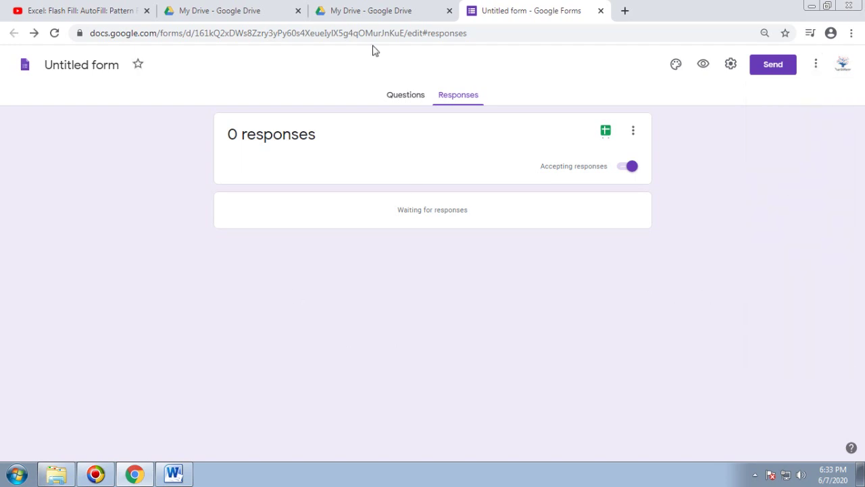
left_click(359, 7)
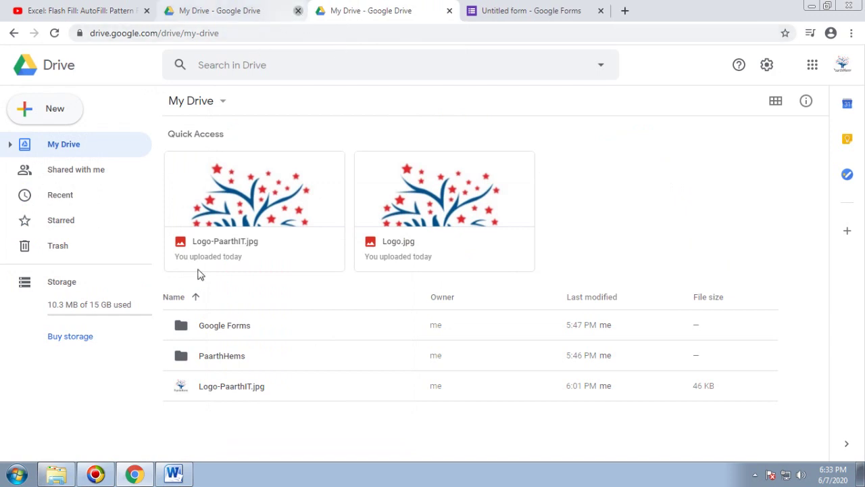
Close the duplicate My Drive tab and create a new Google Form from a template
left_click(298, 12)
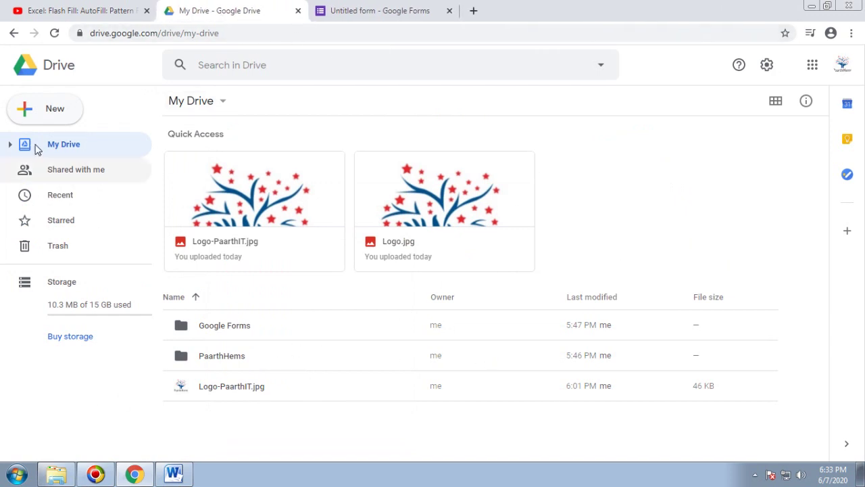
left_click(45, 115)
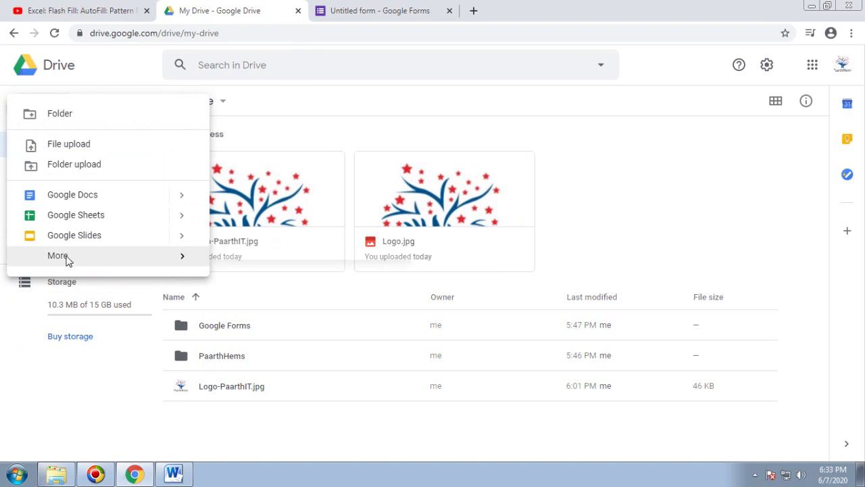
mouse_move(68, 259)
mouse_move(383, 269)
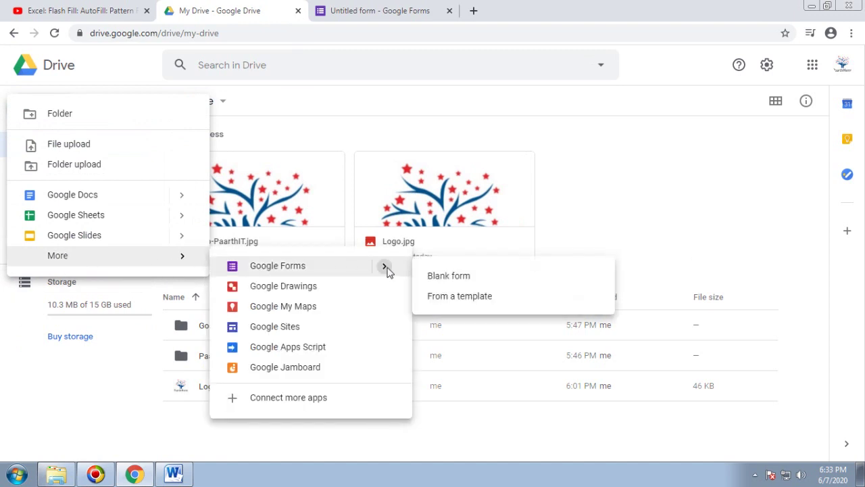
left_click(466, 297)
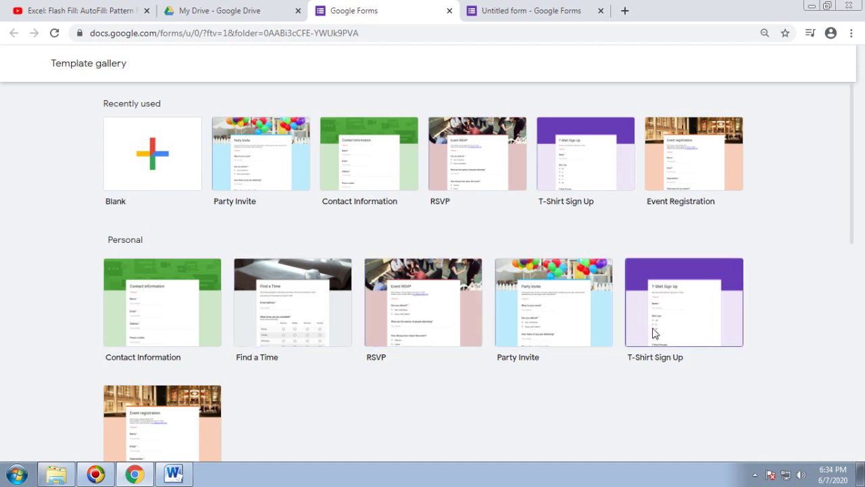
Browse the template gallery to Education and open the Course Evaluation template
scroll(350, 415, "down", 2)
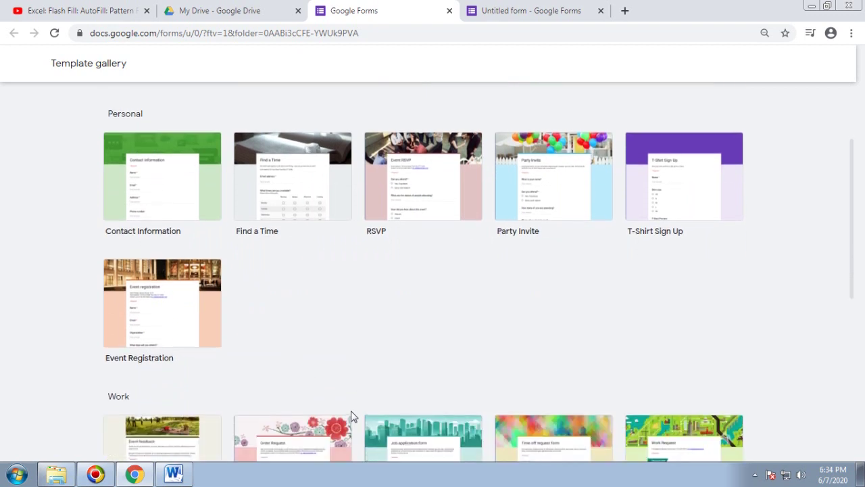
scroll(351, 415, "down", 1)
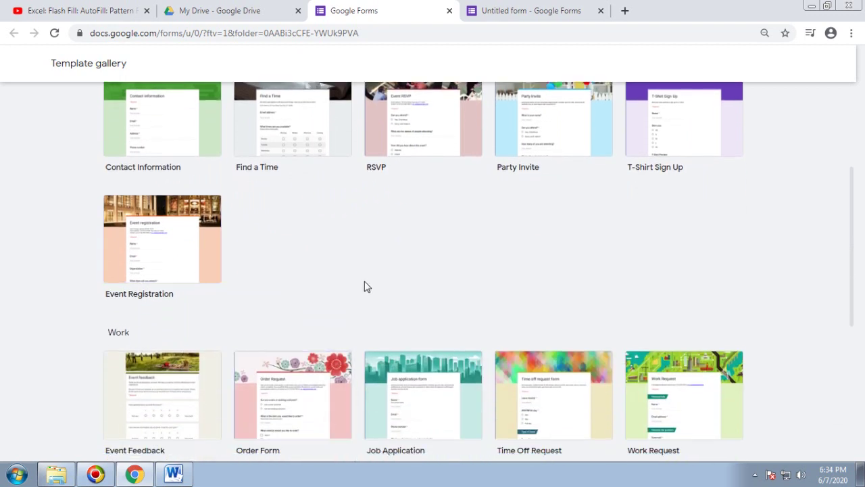
scroll(364, 287, "down", 2)
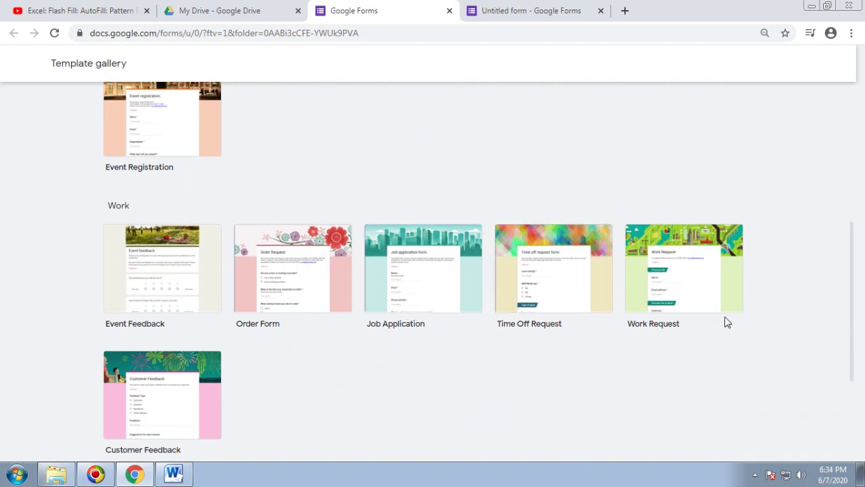
scroll(487, 376, "down", 2)
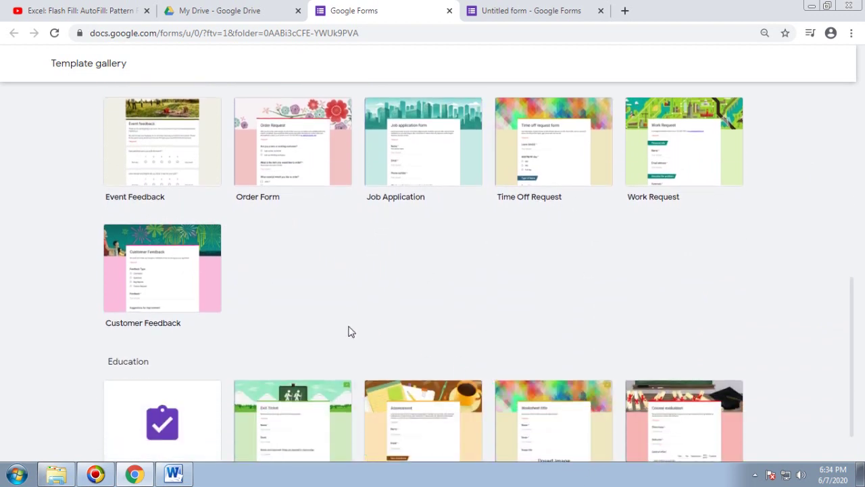
scroll(342, 326, "down", 1)
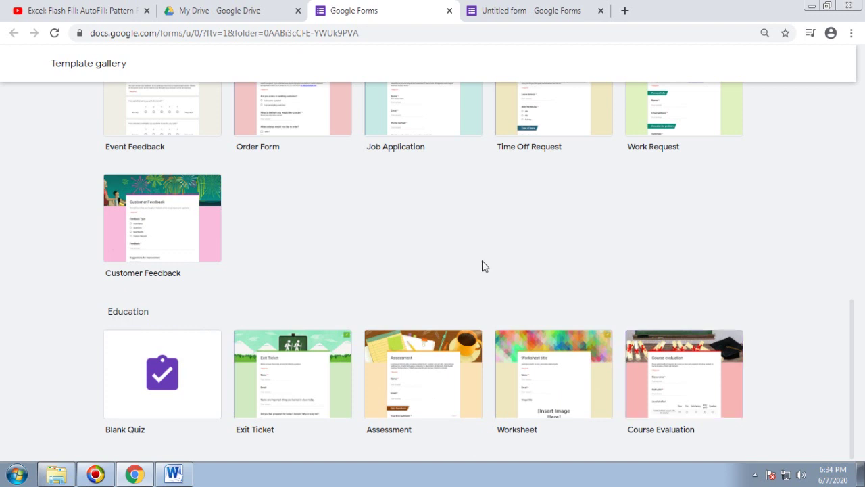
scroll(482, 265, "up", 3)
scroll(482, 265, "down", 3)
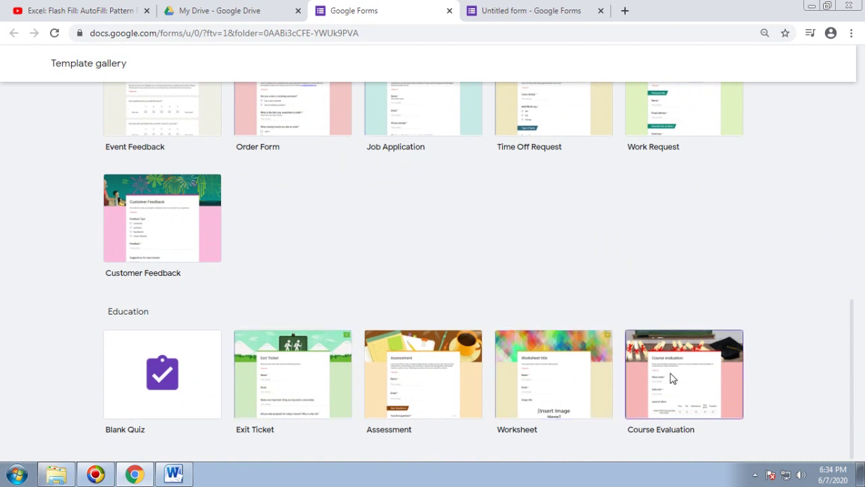
left_click(437, 259)
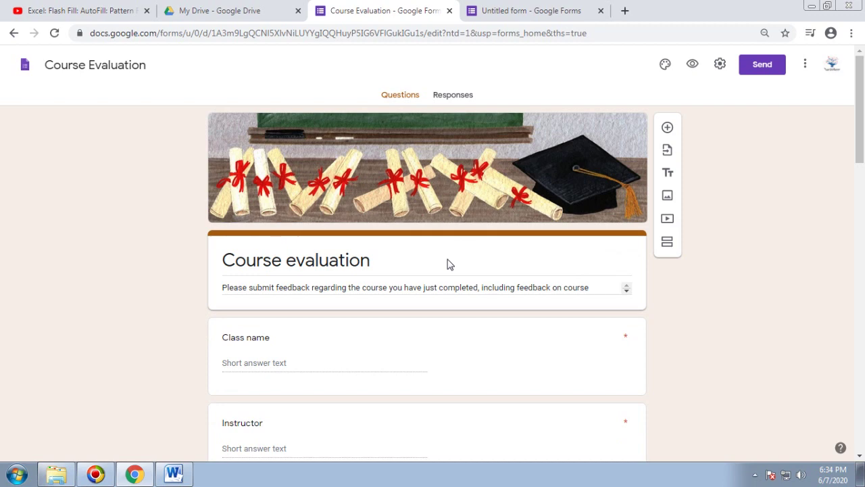
scroll(449, 265, "down", 1)
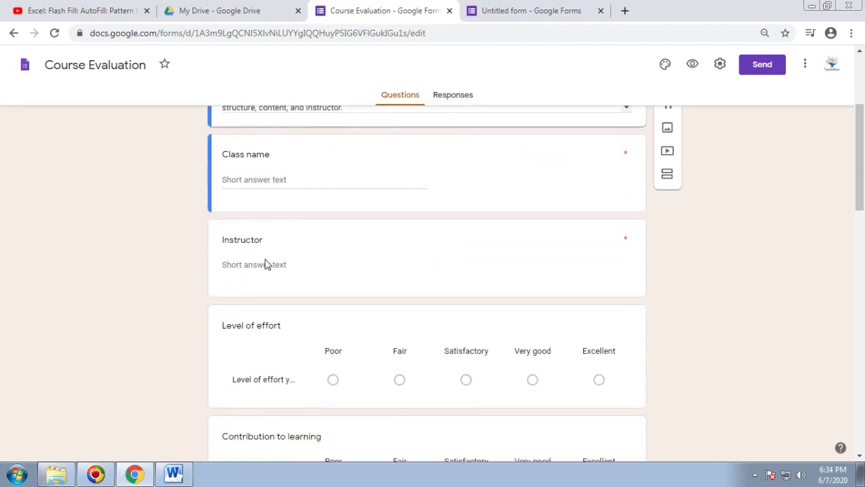
scroll(301, 267, "down", 2)
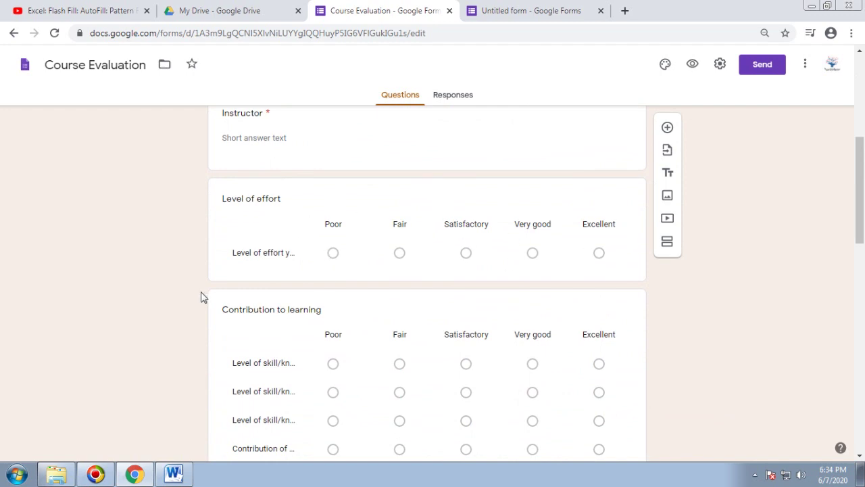
scroll(201, 295, "down", 2)
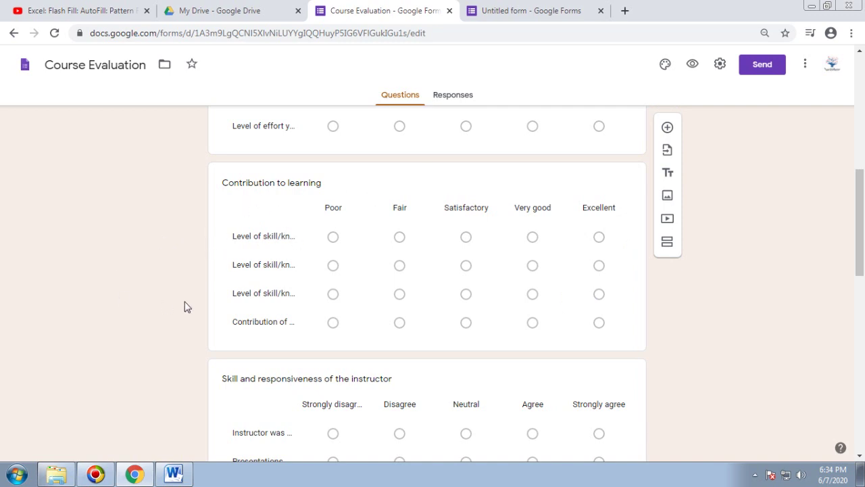
scroll(186, 305, "down", 3)
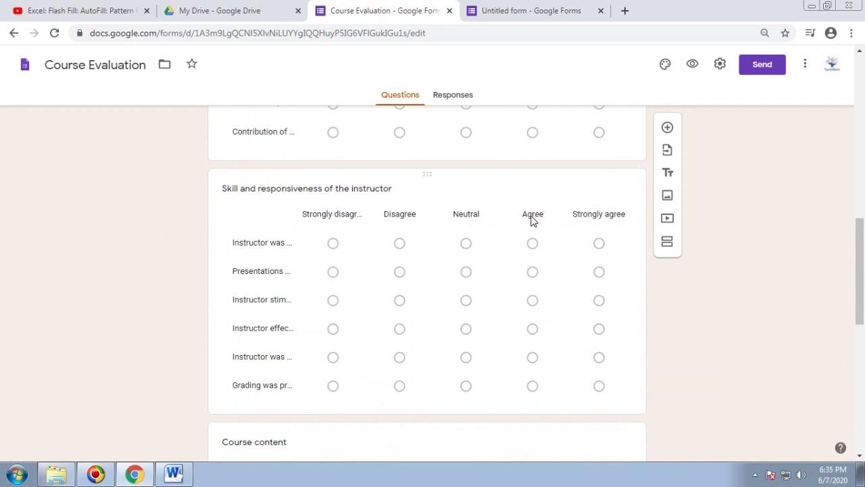
scroll(154, 350, "down", 4)
scroll(152, 347, "down", 3)
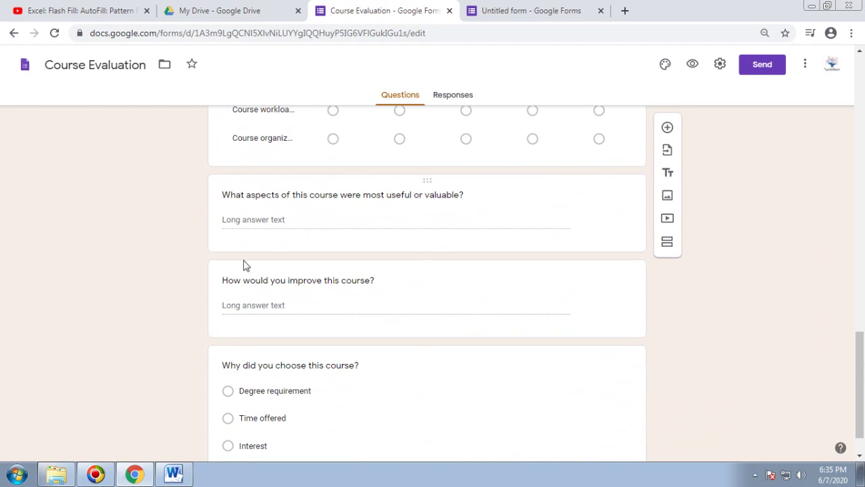
scroll(216, 289, "down", 1)
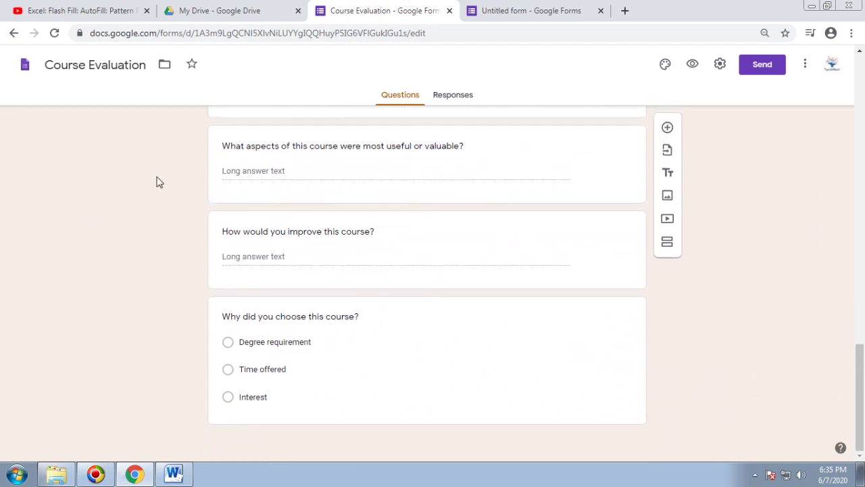
scroll(169, 357, "up", 10)
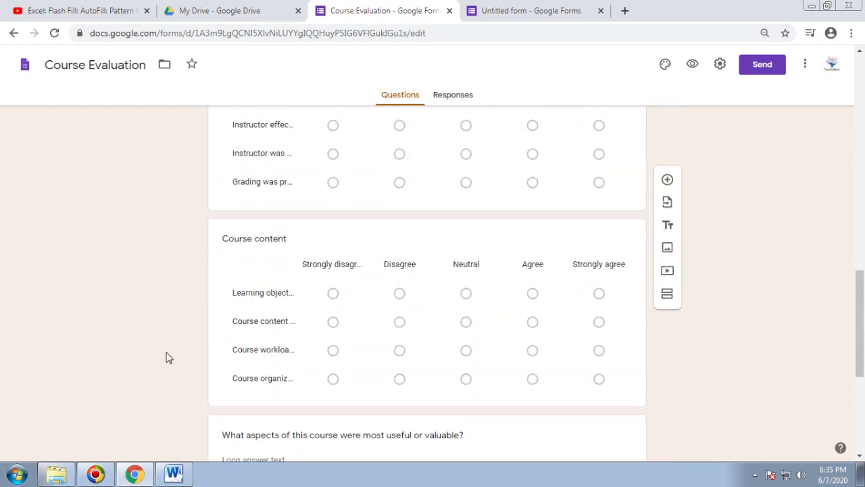
scroll(169, 357, "up", 10)
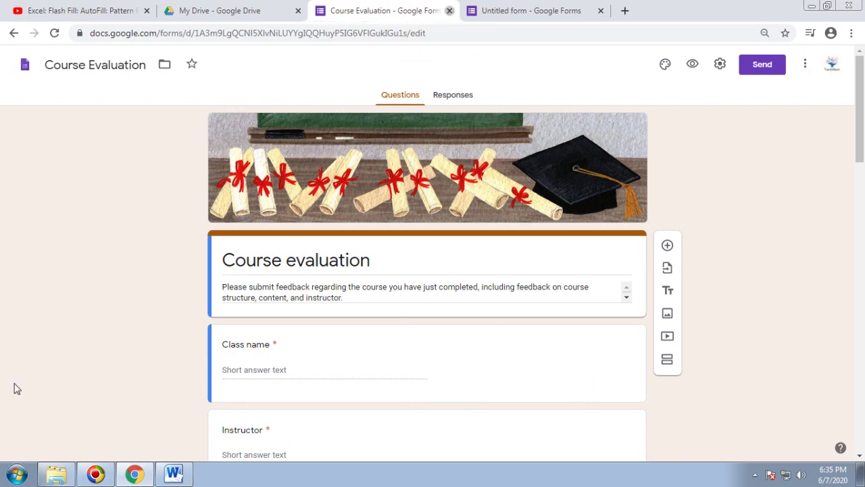
Close both form tabs and delete the Course Evaluation form from My Drive
key("ctrl+w")
left_click(449, 11)
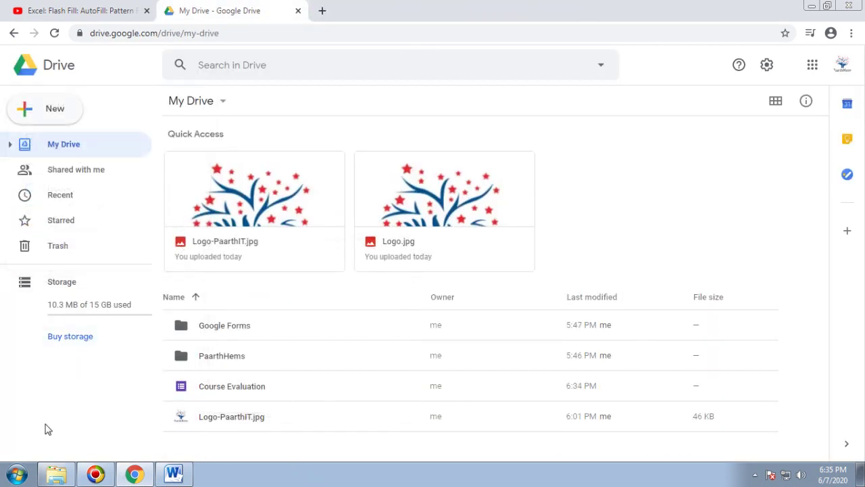
left_click(253, 394)
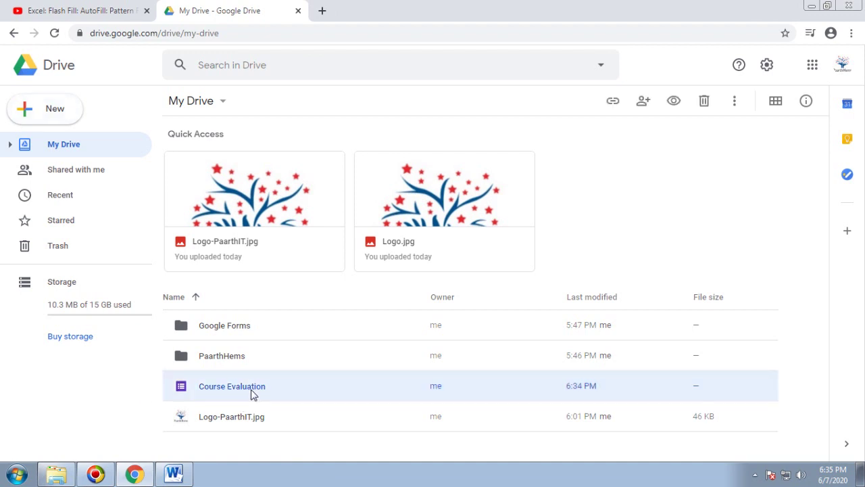
key("Delete")
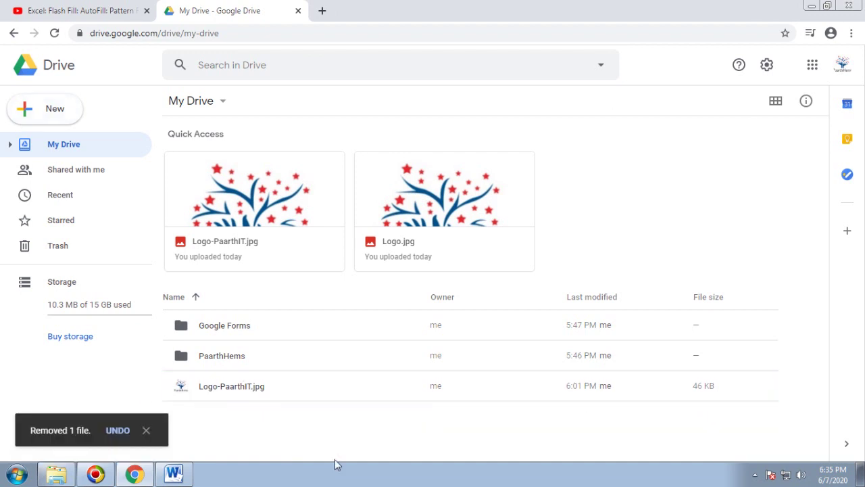
Show the Google Forms creation options under New > More
left_click(47, 115)
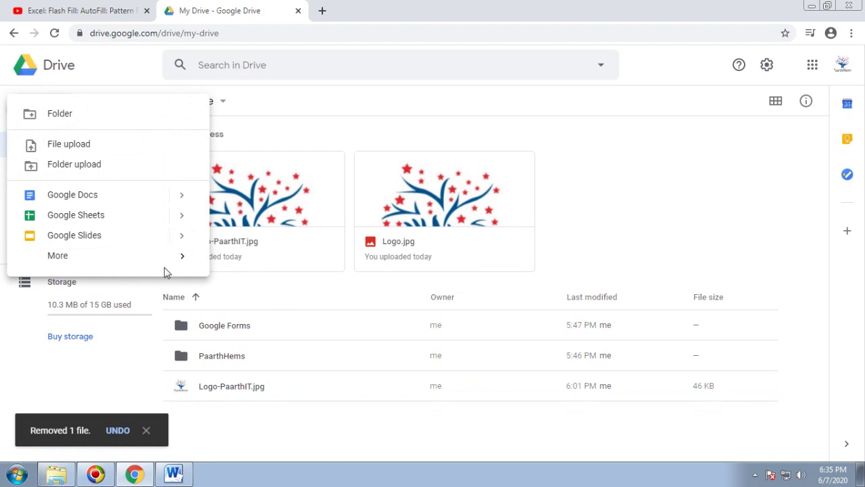
mouse_move(134, 267)
mouse_move(385, 272)
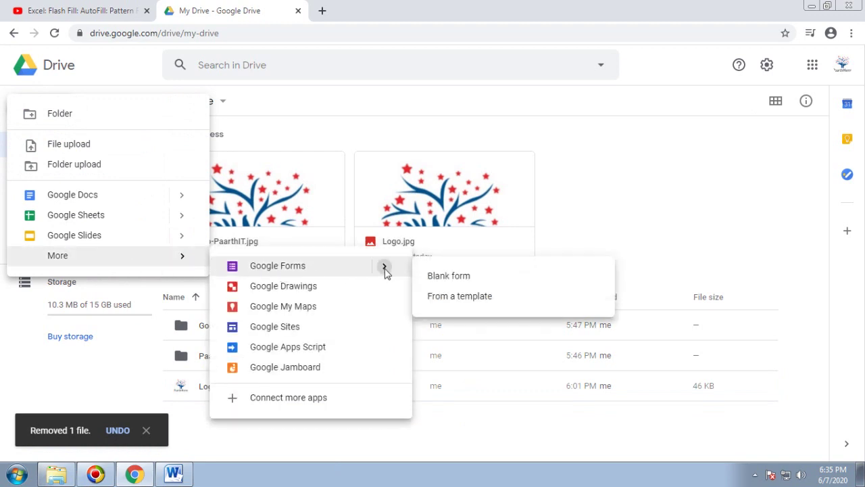
Create a blank form and select its 'Untitled form' title for editing
left_click(440, 274)
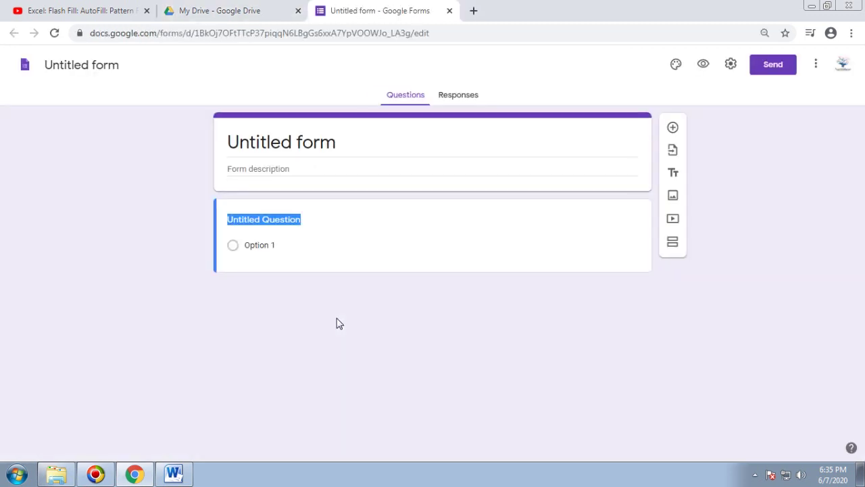
left_click(340, 150)
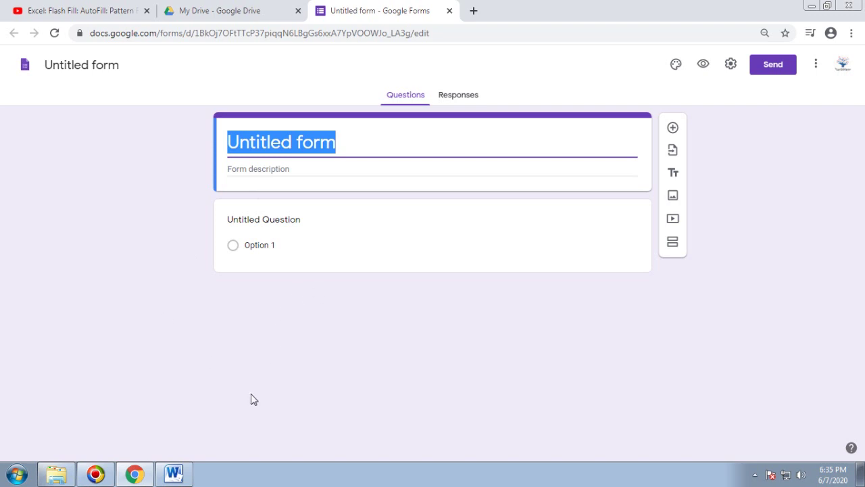
left_click(167, 481)
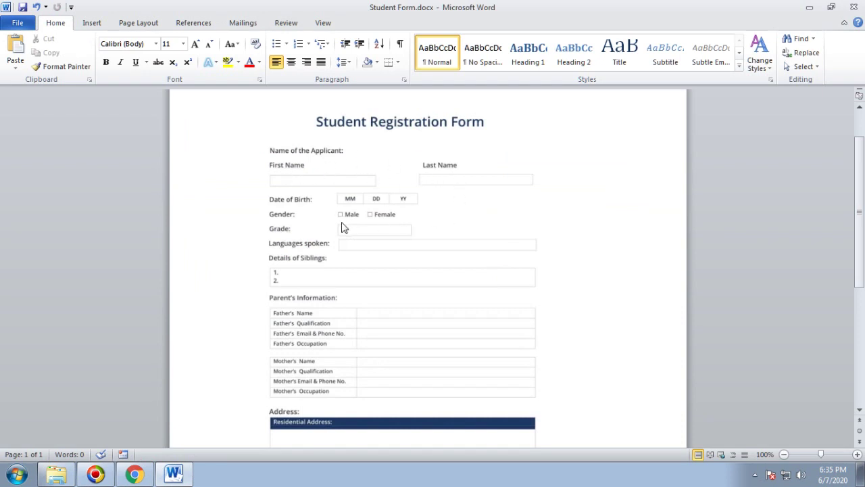
scroll(247, 302, "down", 1)
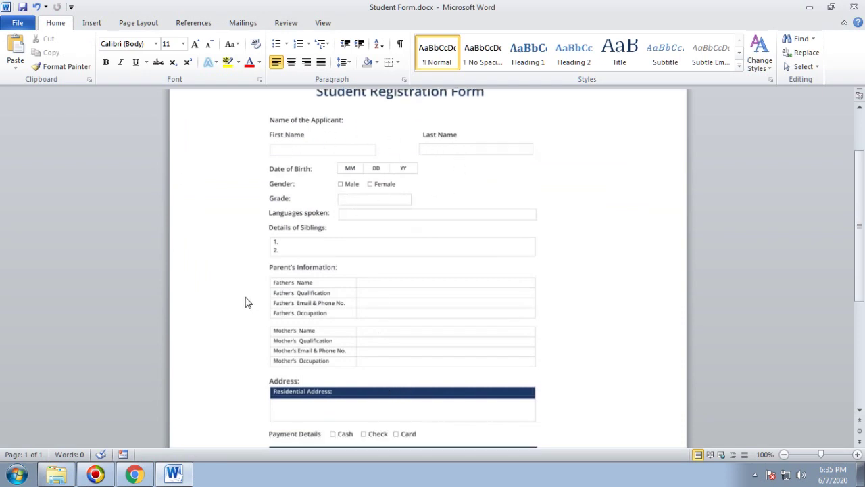
scroll(245, 302, "down", 1)
scroll(245, 302, "down", 1)
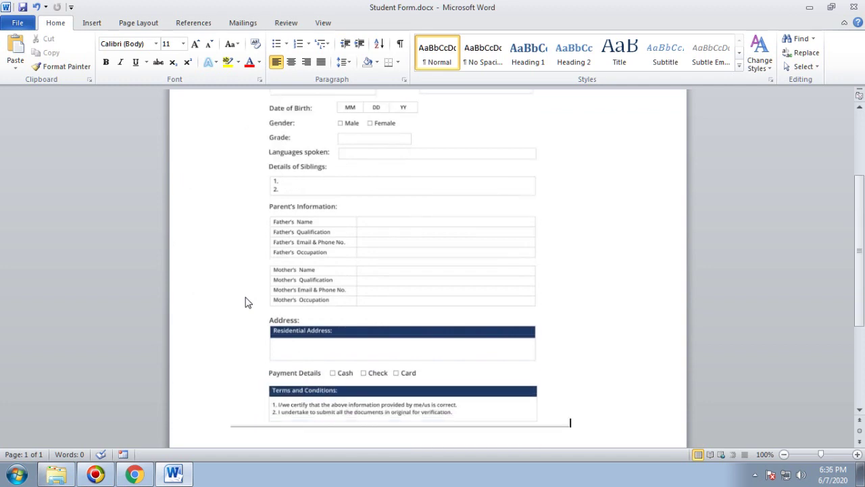
scroll(257, 302, "up", 3)
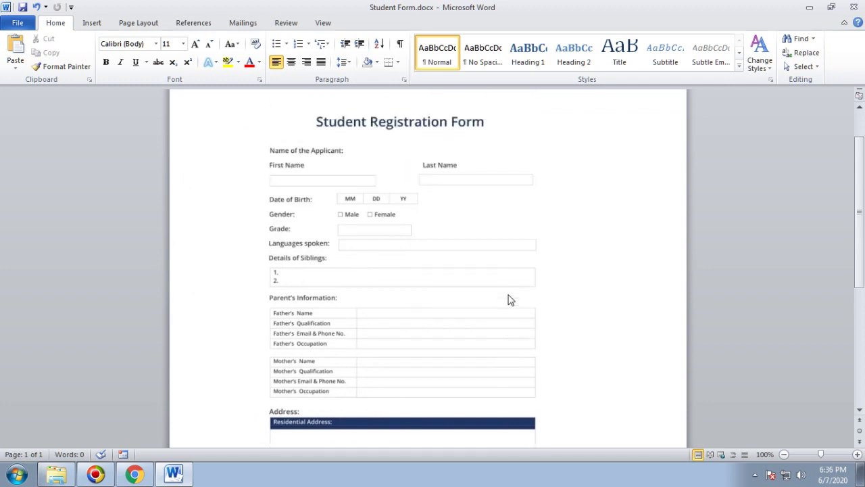
left_click(813, 8)
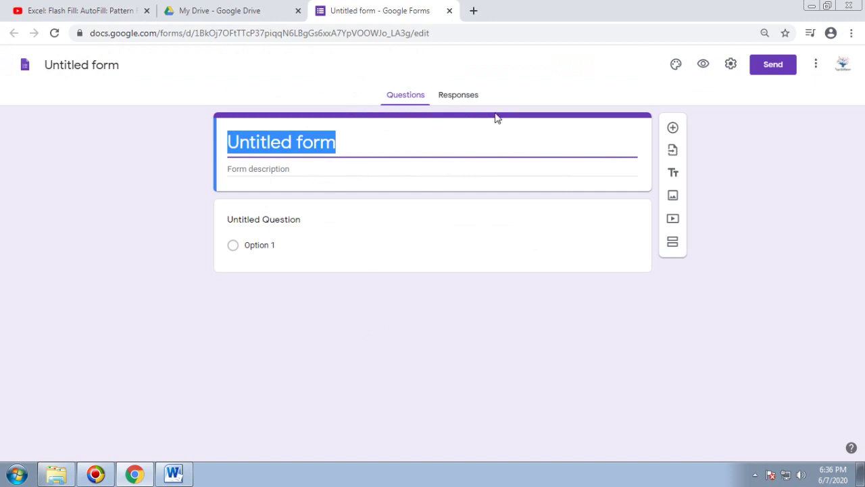
type("Stuent")
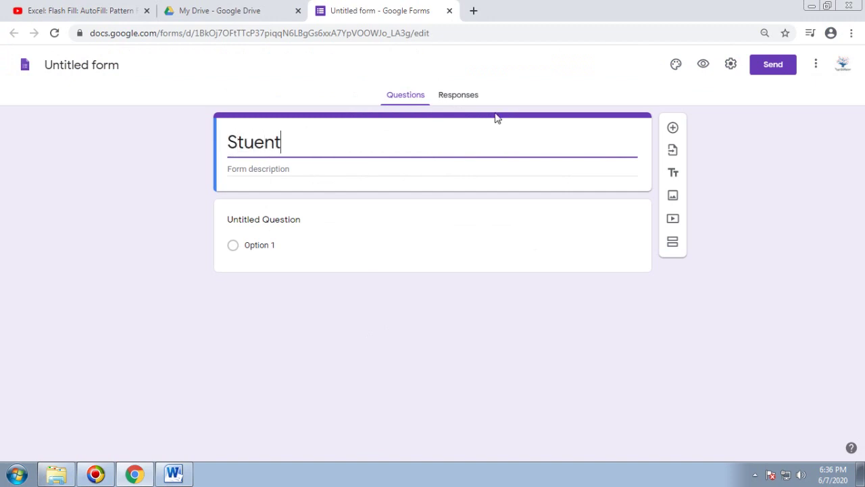
key("BackSpace")
key("BackSpace")
key("BackSpace")
type("dent")
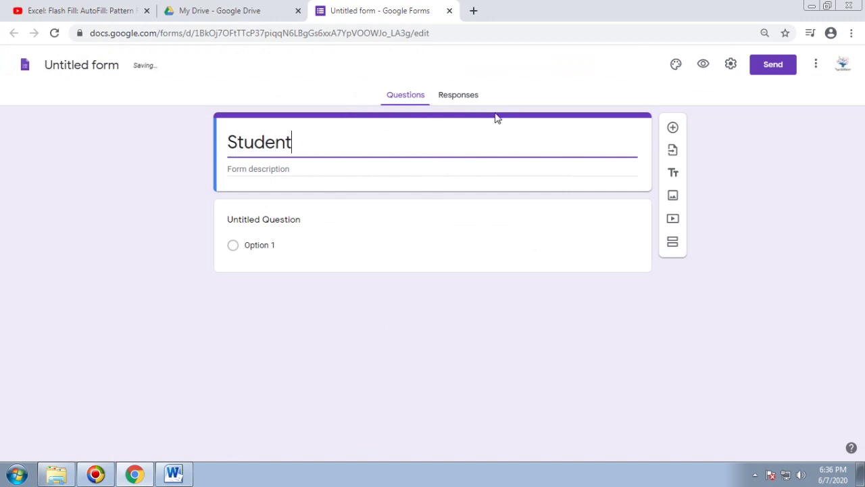
type(" De")
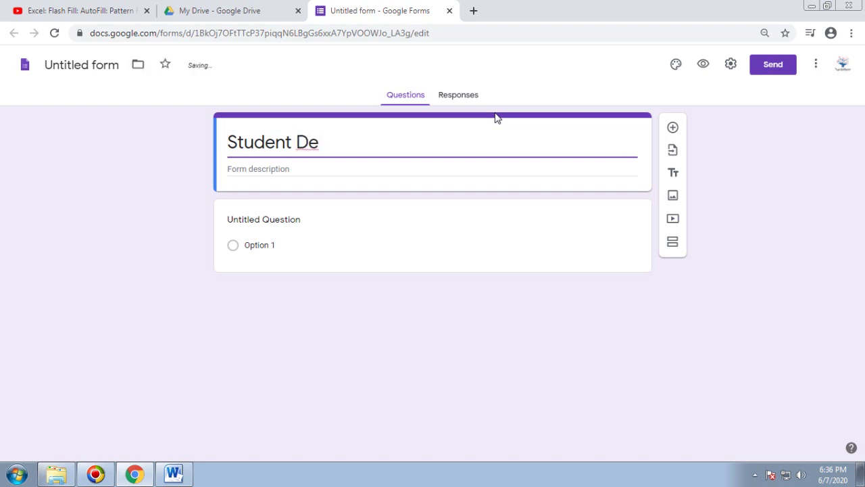
type("tails")
left_click(313, 176)
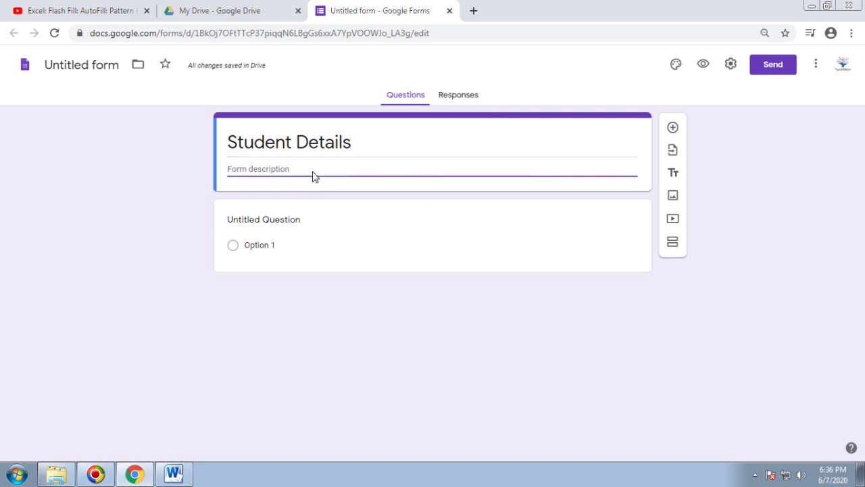
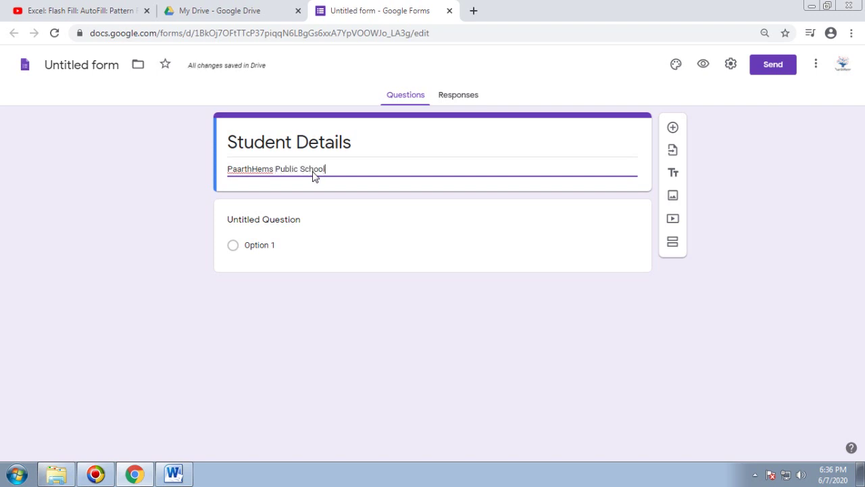
left_click(336, 324)
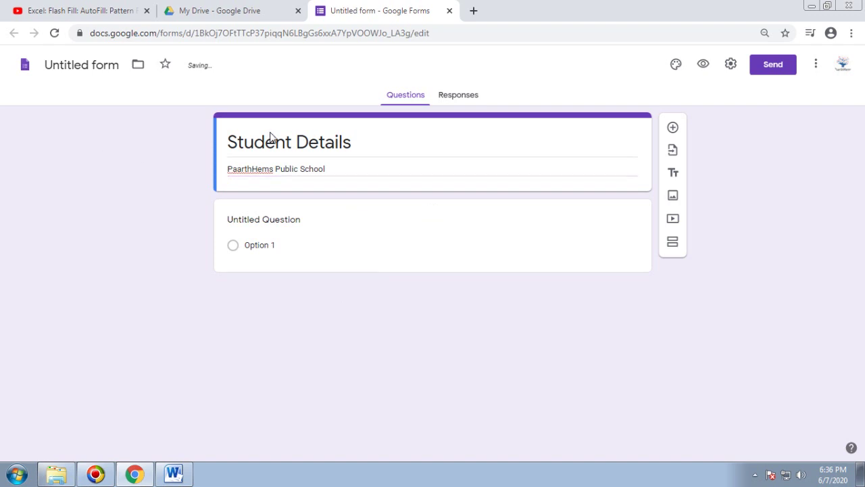
Name the form file 'Student Details' to match the title
left_click(73, 66)
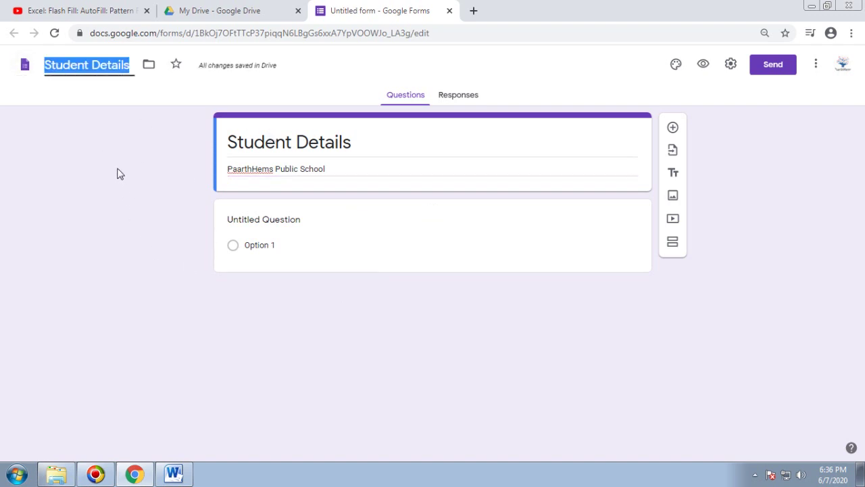
left_click(79, 73)
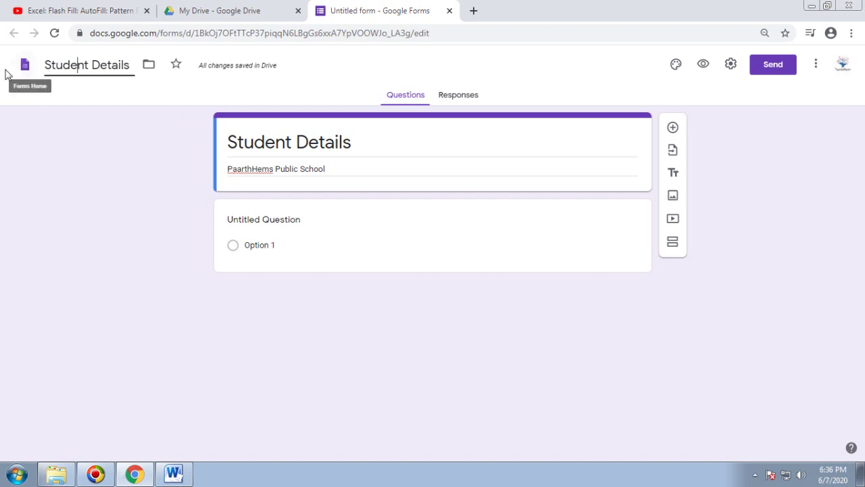
left_click(73, 162)
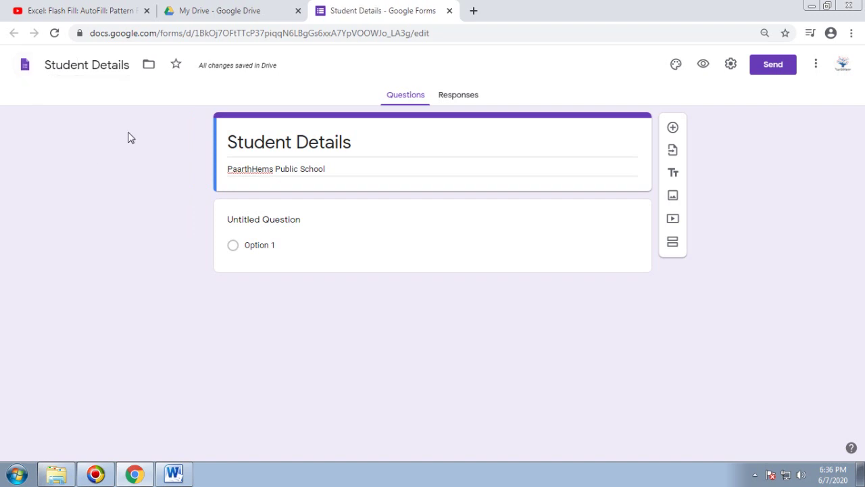
Move the Student Details form into the Google Forms folder, then return to My Drive
left_click(149, 65)
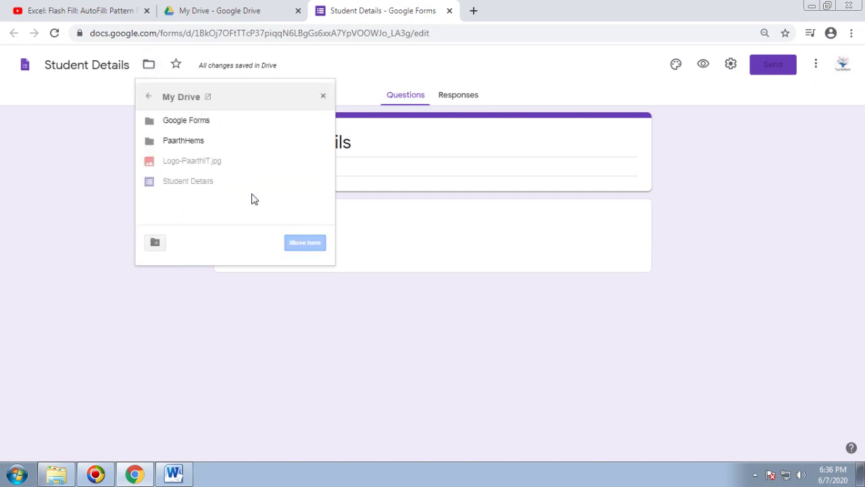
left_click(230, 128)
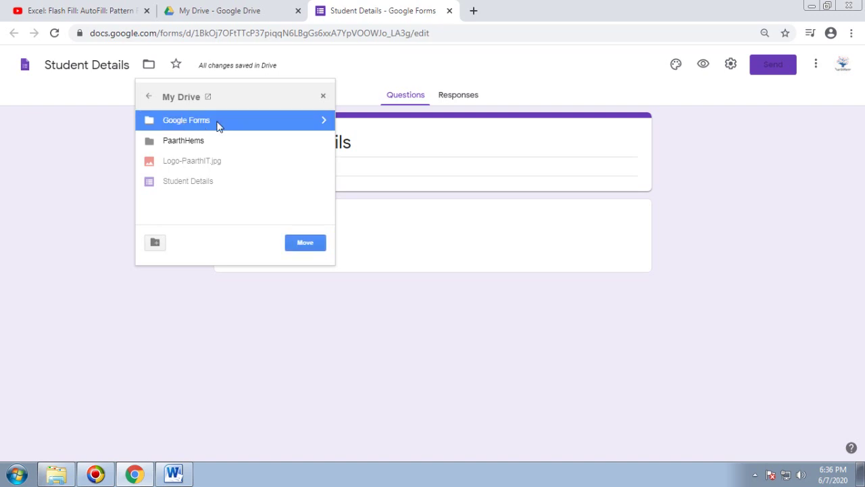
left_click(304, 243)
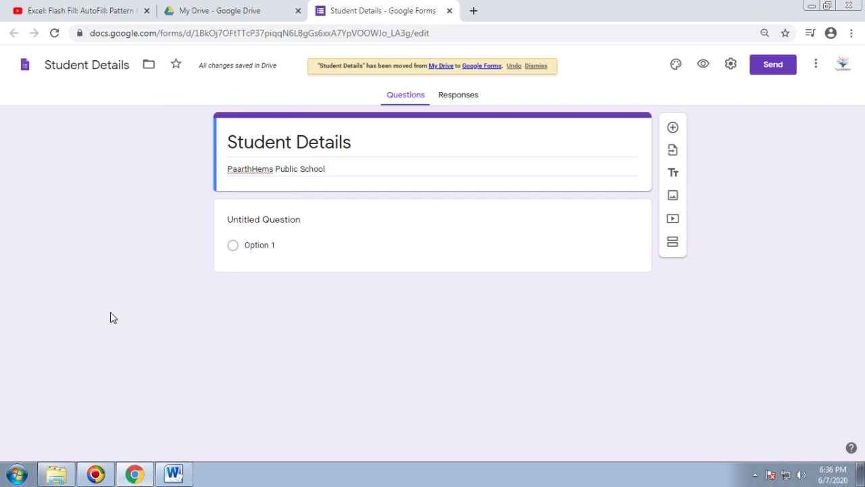
left_click(223, 10)
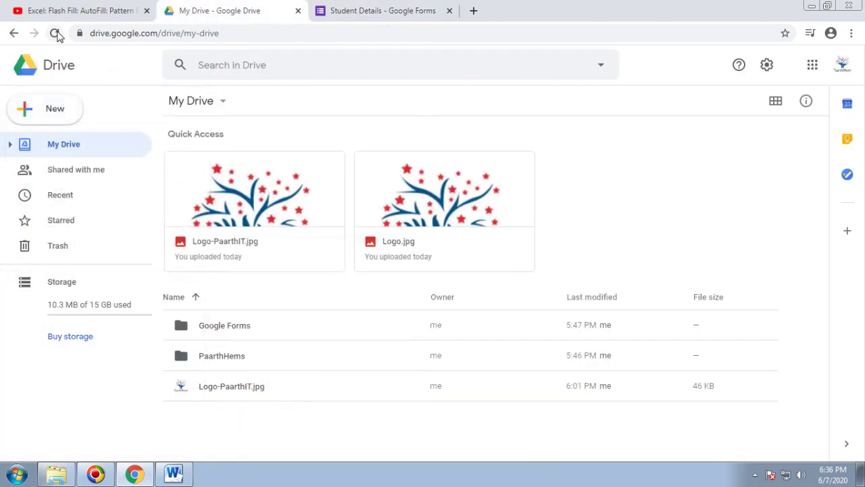
Open the Google Forms folder to confirm Student Details is inside, then resume the form editor
left_click(225, 328)
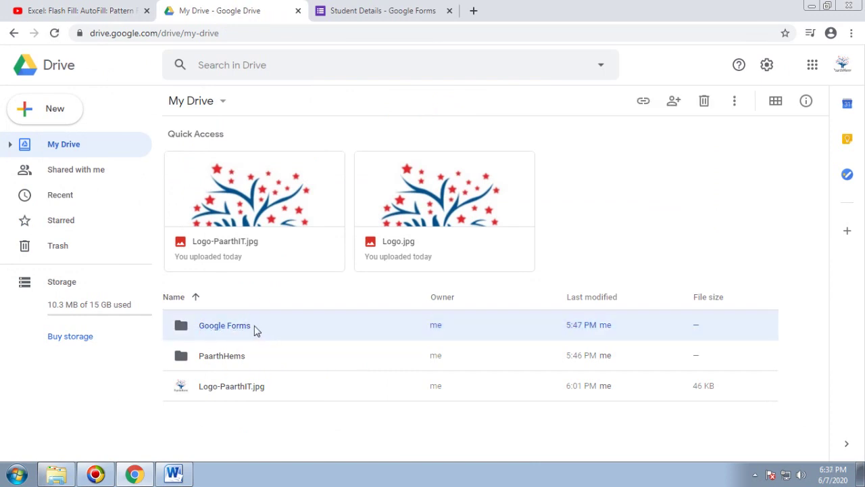
double_click(256, 329)
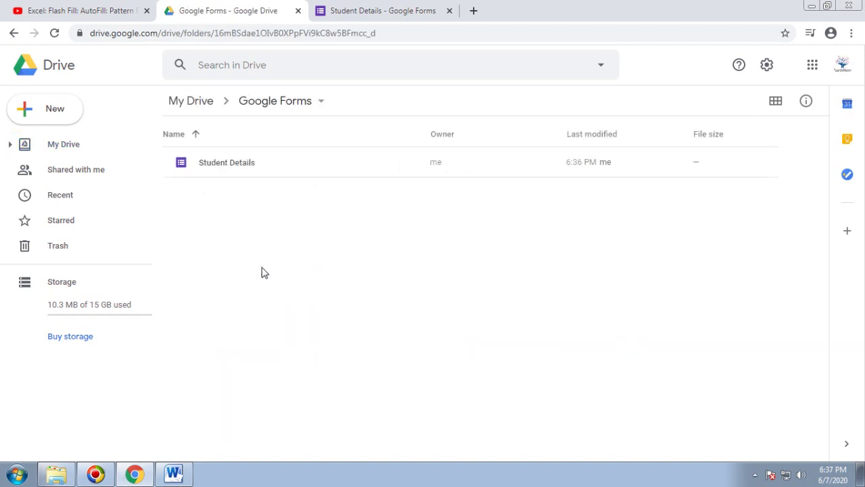
left_click(370, 19)
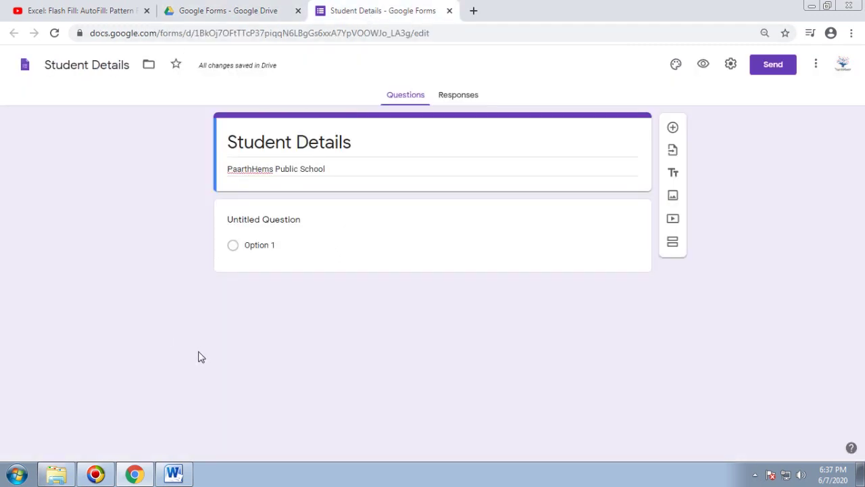
Star the Student Details form, rename Option 1 to 'as its is', and view its responses
left_click(173, 64)
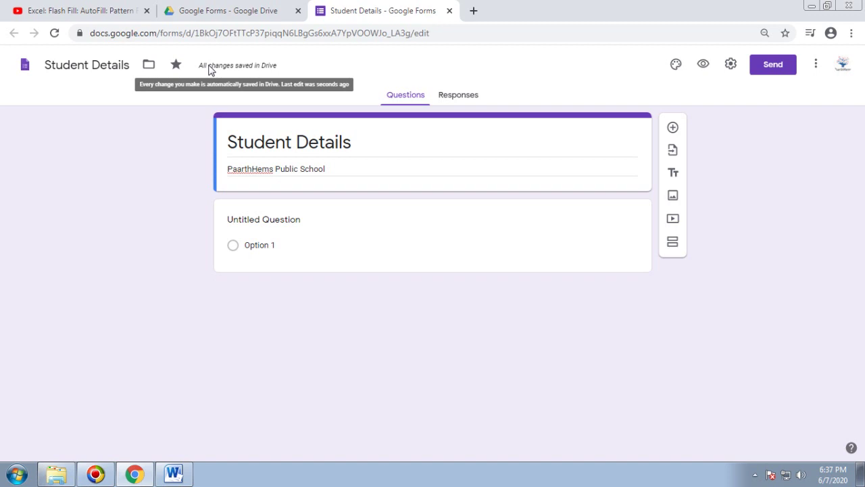
left_click(299, 255)
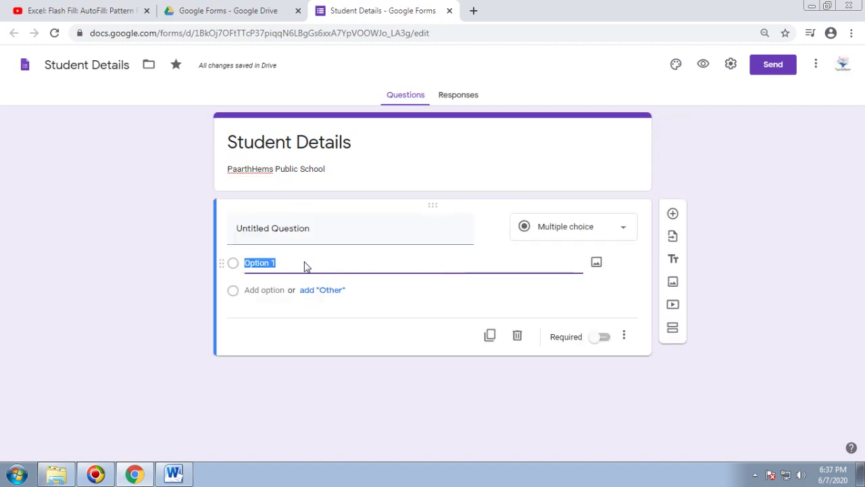
type("as its is")
left_click(407, 103)
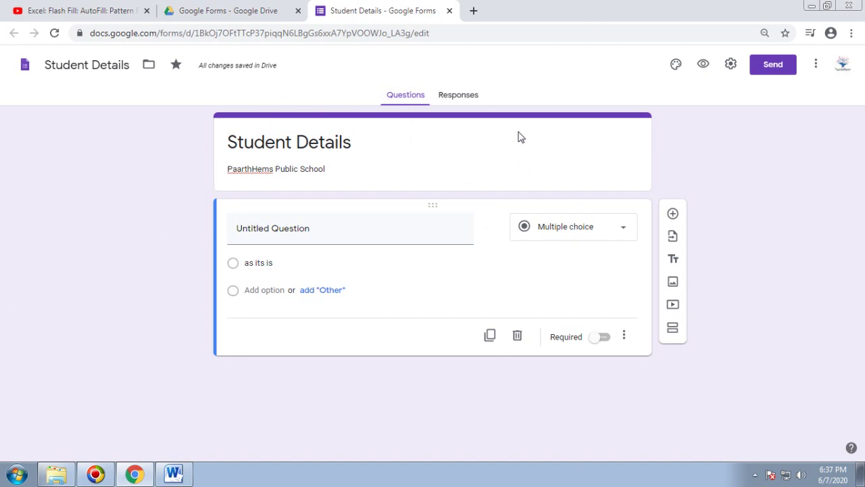
left_click(471, 95)
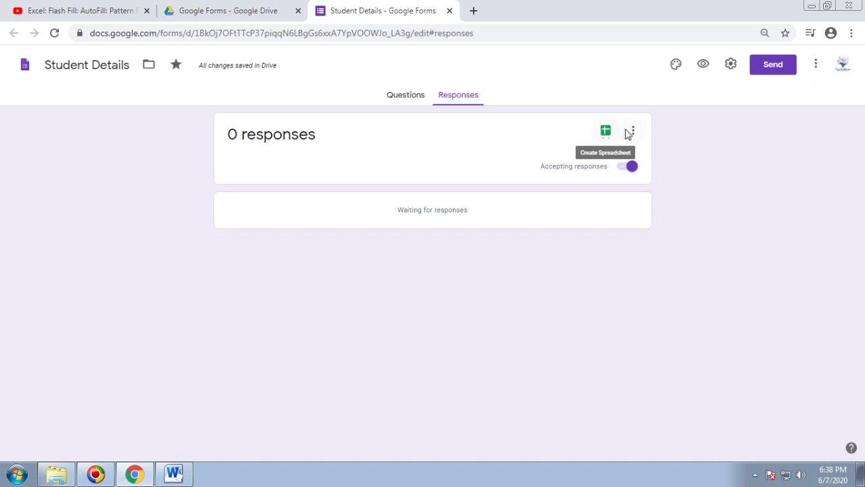
Check the Responses card's more-options menu, then return to the Questions editor
left_click(632, 131)
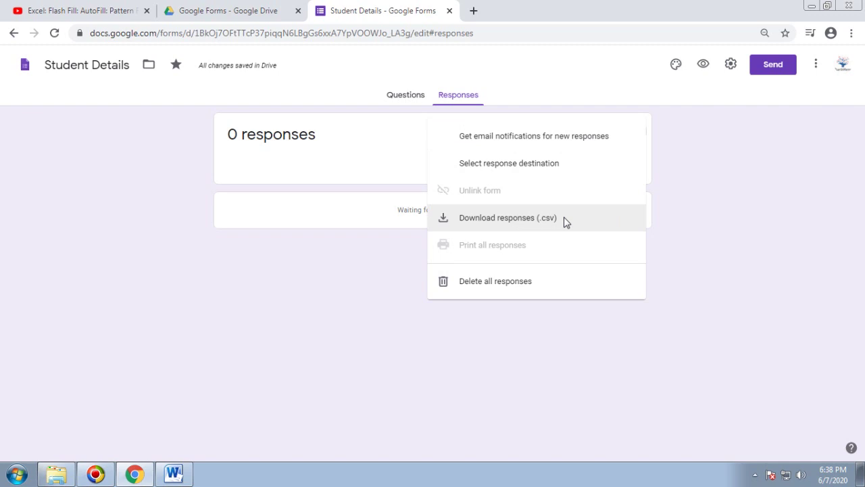
left_click(328, 337)
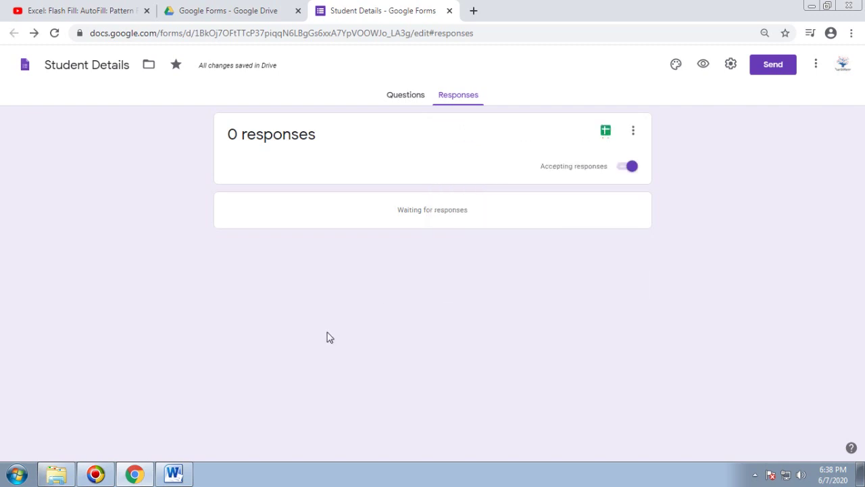
left_click(408, 95)
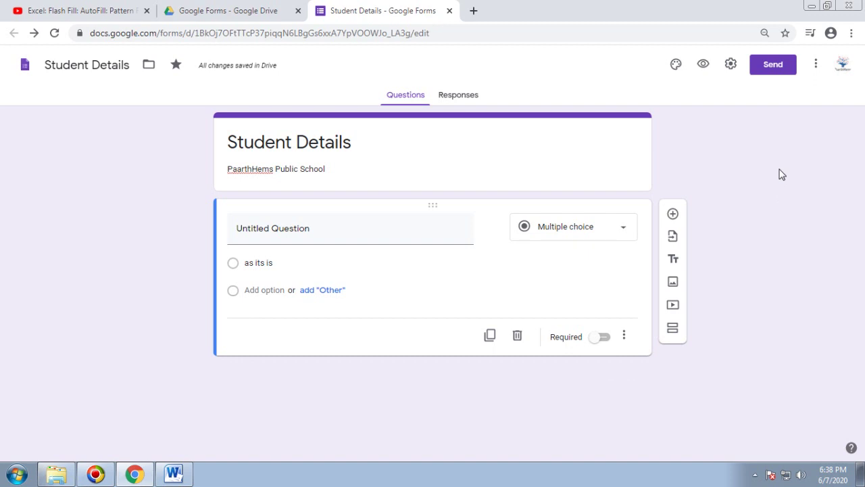
Open the Customize Theme panel and its header image picker
left_click(676, 65)
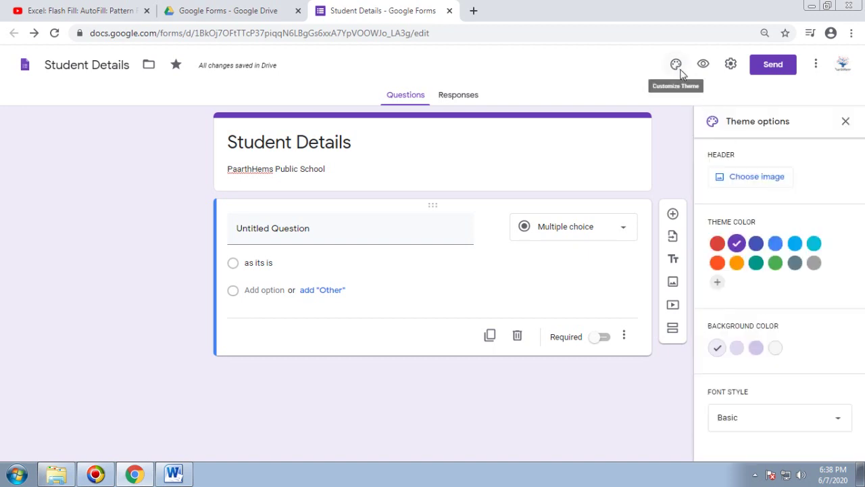
left_click(750, 184)
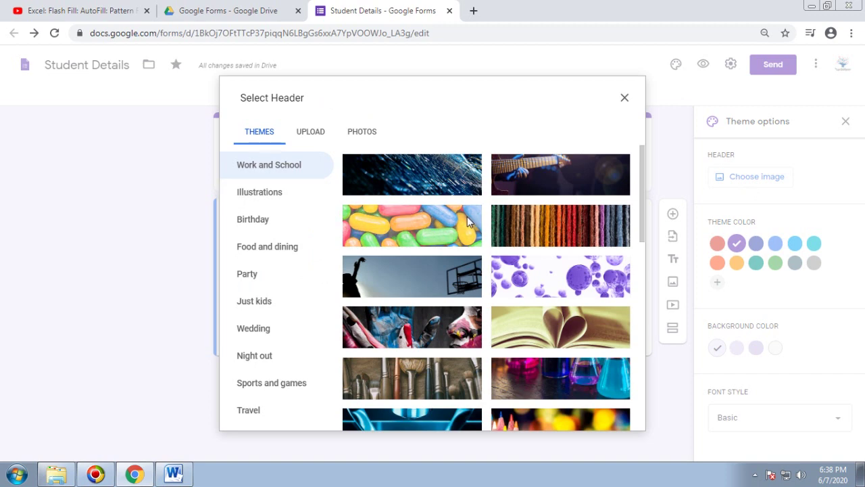
Insert the bookshelf illustration from the Themes gallery as the form's header
scroll(467, 216, "down", 2)
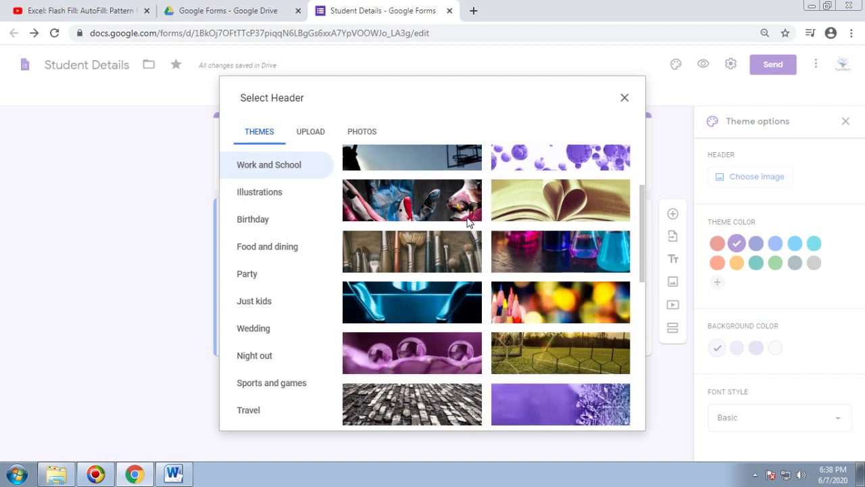
left_click(555, 211)
scroll(562, 259, "down", 5)
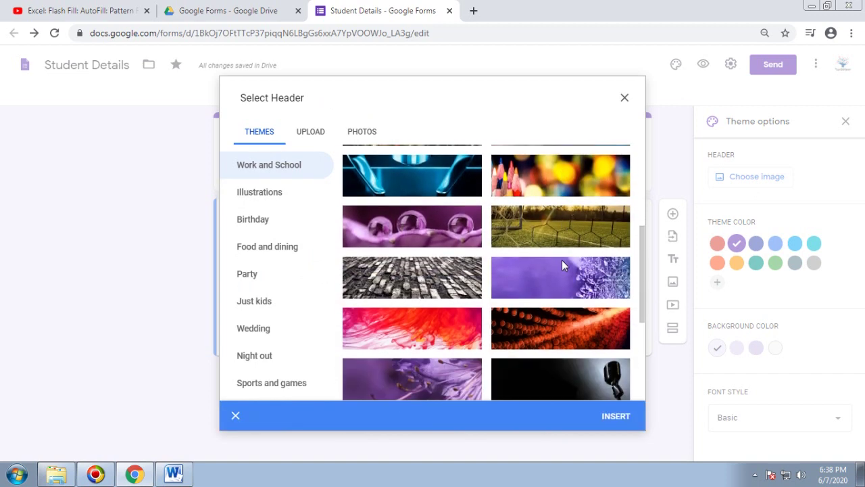
scroll(562, 260, "down", 3)
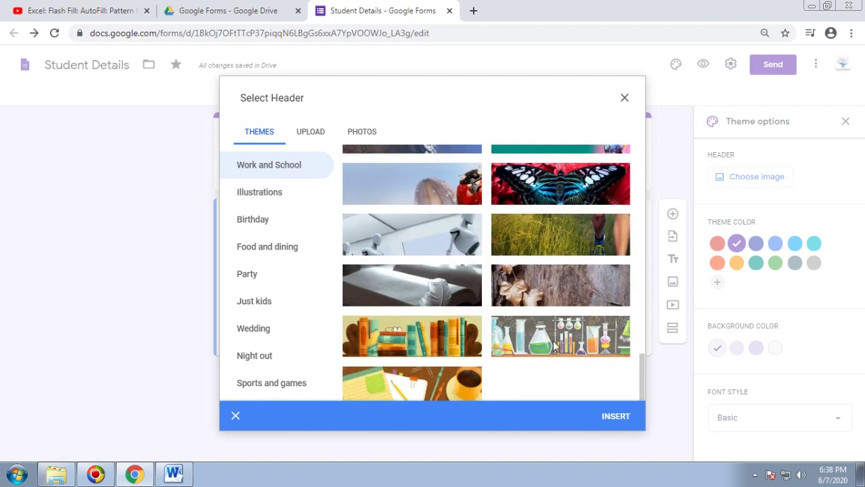
left_click(400, 337)
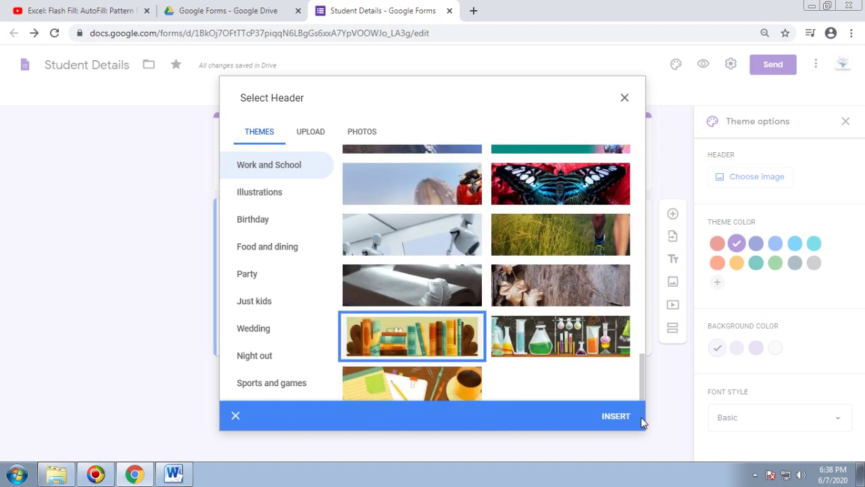
left_click(607, 416)
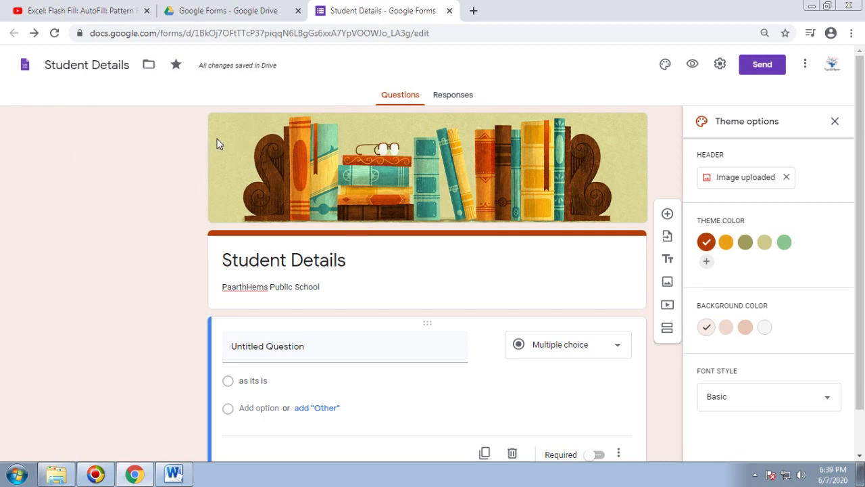
Add the custom dark brown #5e4747 as the form's theme colour
left_click(706, 263)
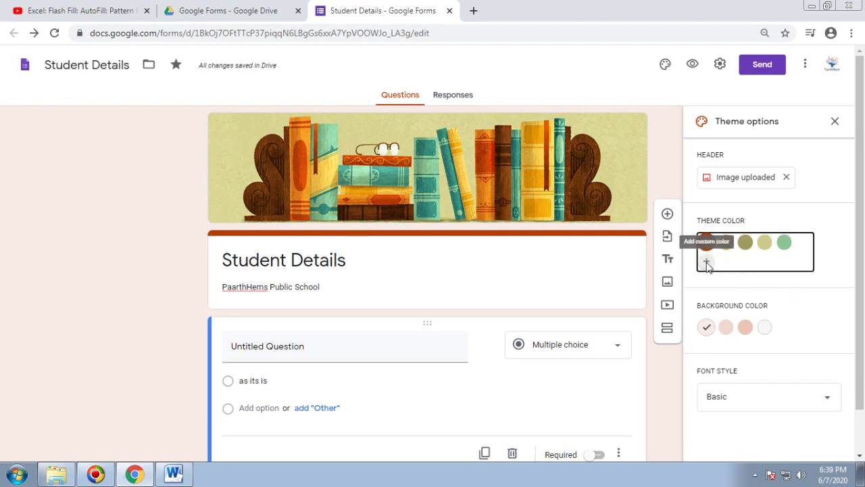
left_click(732, 277)
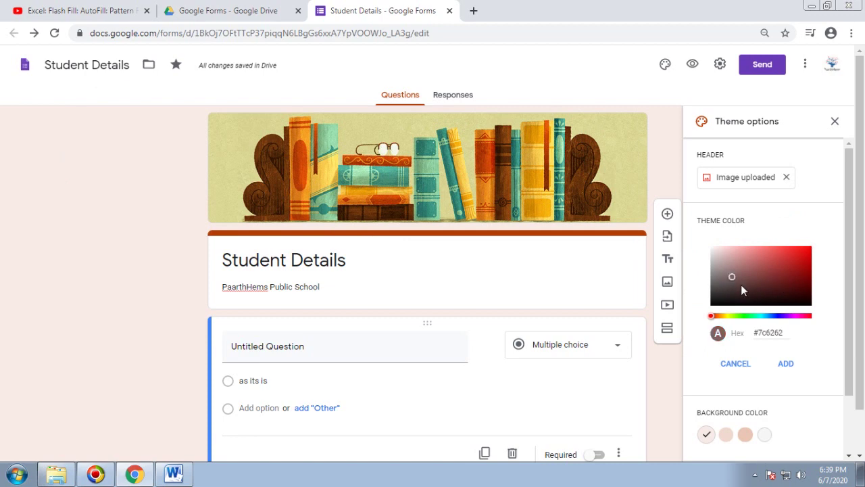
left_click(737, 294)
left_click(736, 283)
left_click(784, 364)
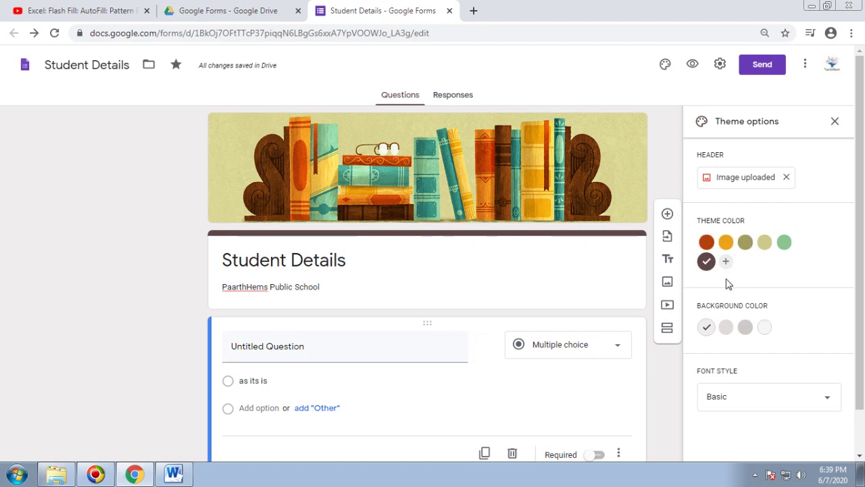
scroll(200, 302, "down", 1)
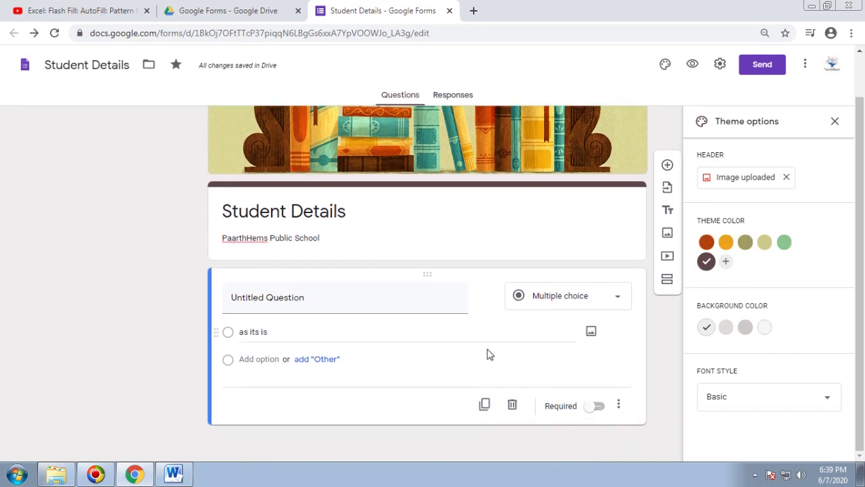
scroll(613, 347, "up", 1)
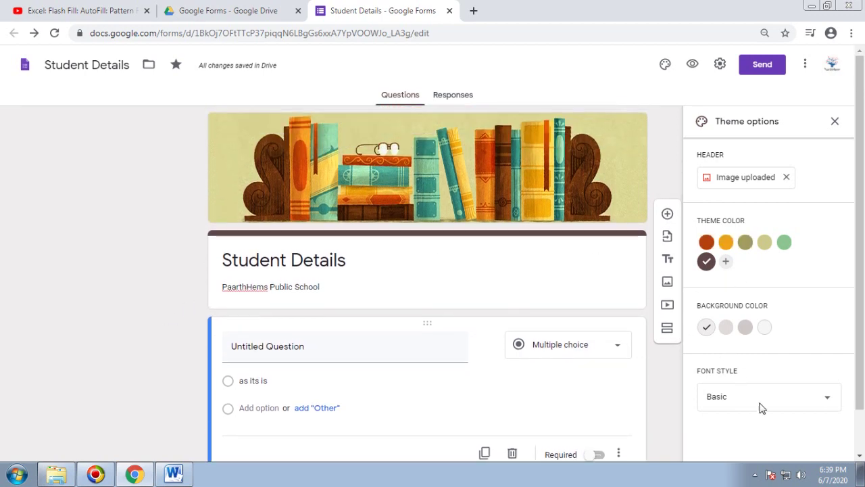
Compare the background colour shades and keep the lightest one
left_click(725, 328)
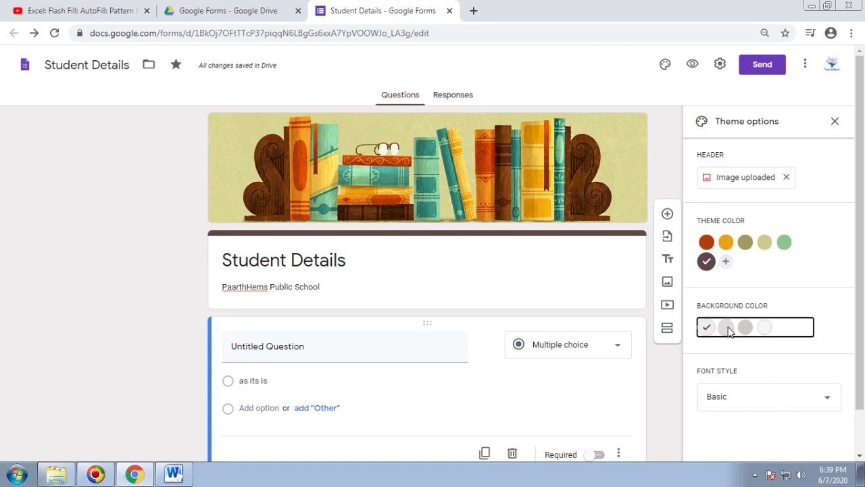
left_click(744, 329)
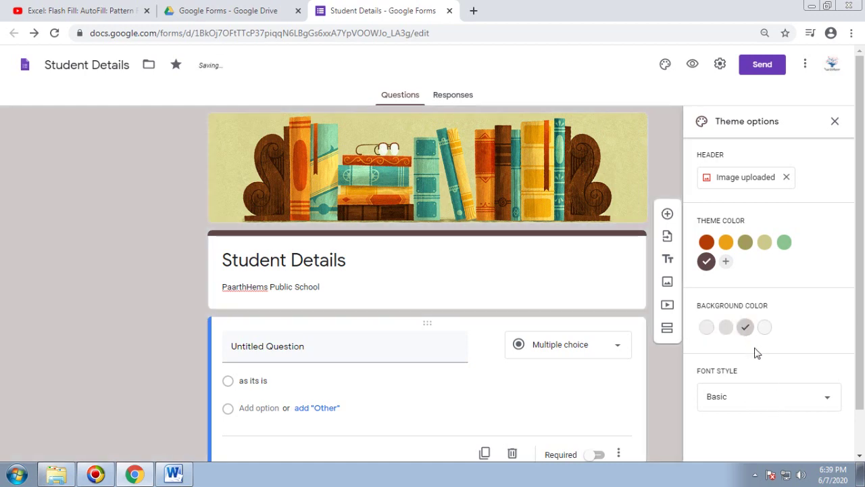
left_click(763, 330)
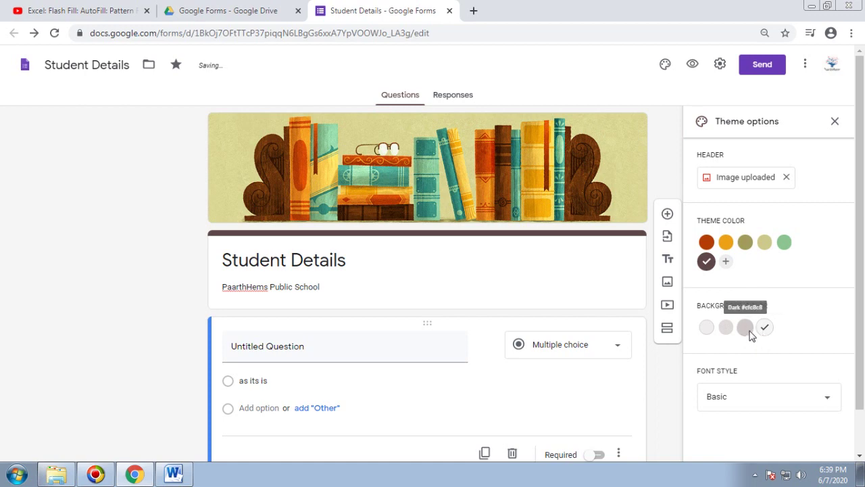
left_click(745, 328)
left_click(705, 329)
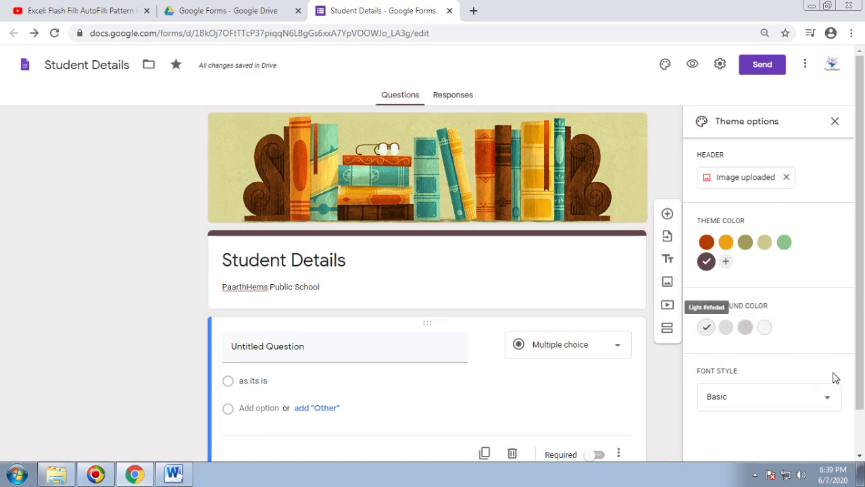
scroll(859, 367, "down", 2)
scroll(858, 366, "up", 2)
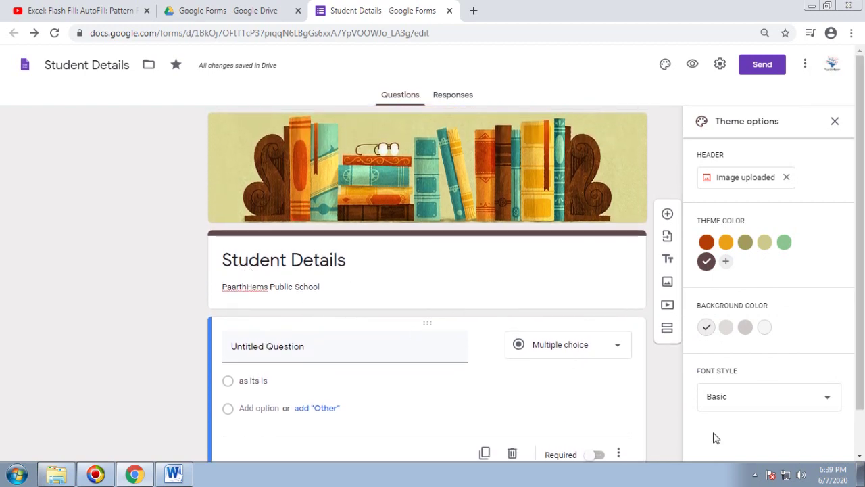
Try Decorative, Formal and Playful fonts, settle on Basic, and close Theme options
left_click(746, 399)
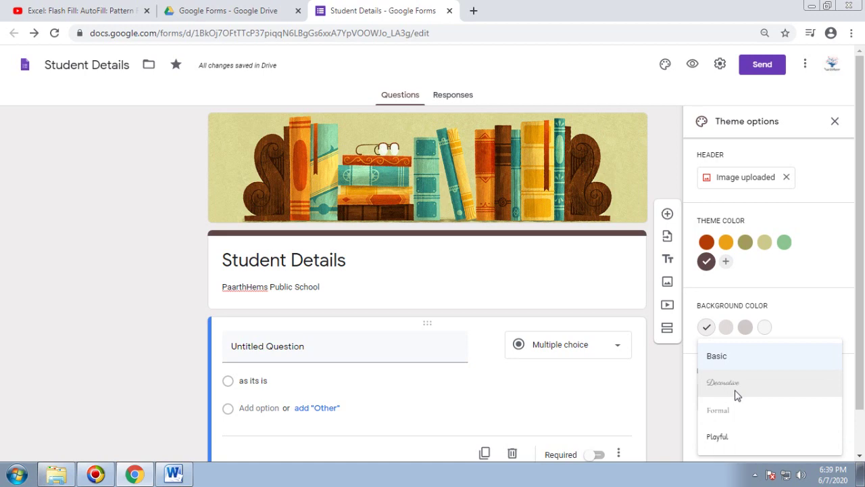
left_click(737, 395)
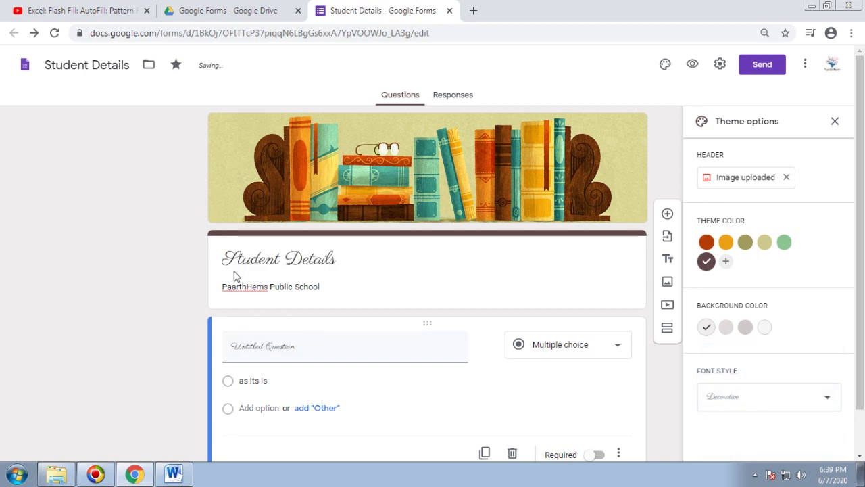
left_click(749, 396)
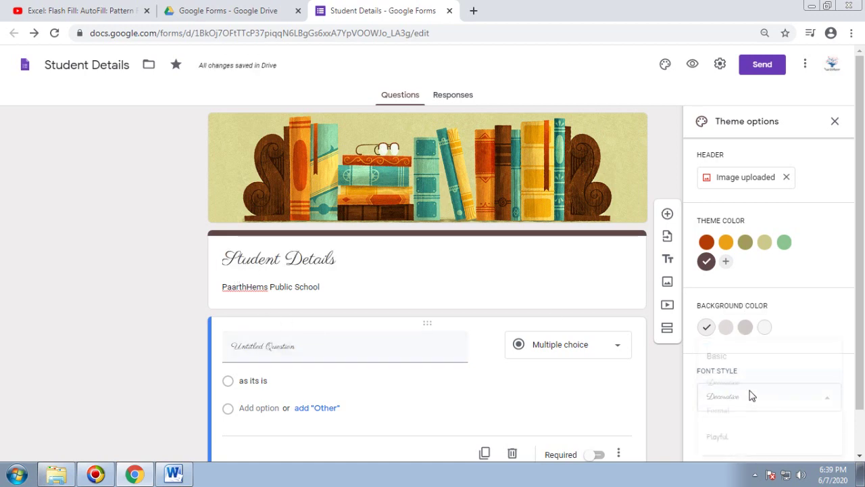
left_click(718, 410)
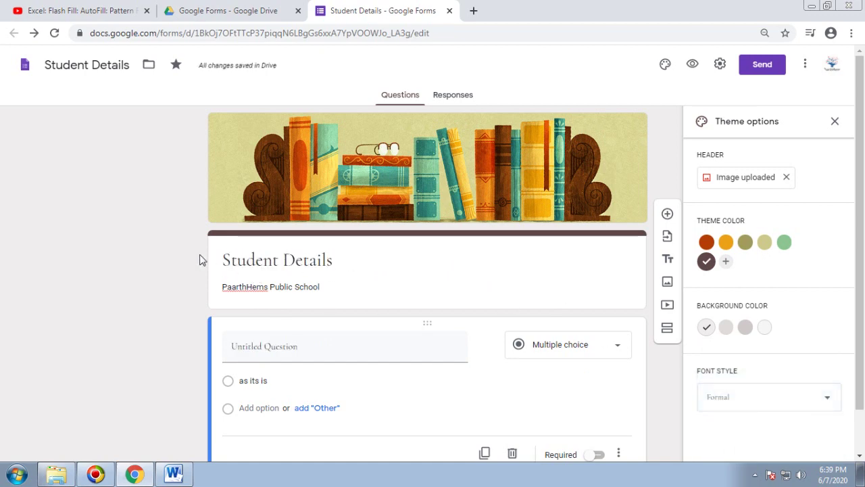
left_click(750, 398)
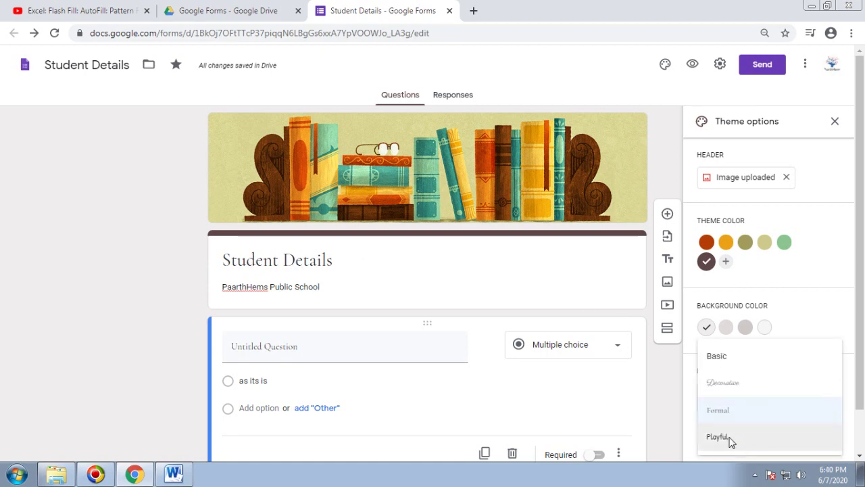
left_click(730, 439)
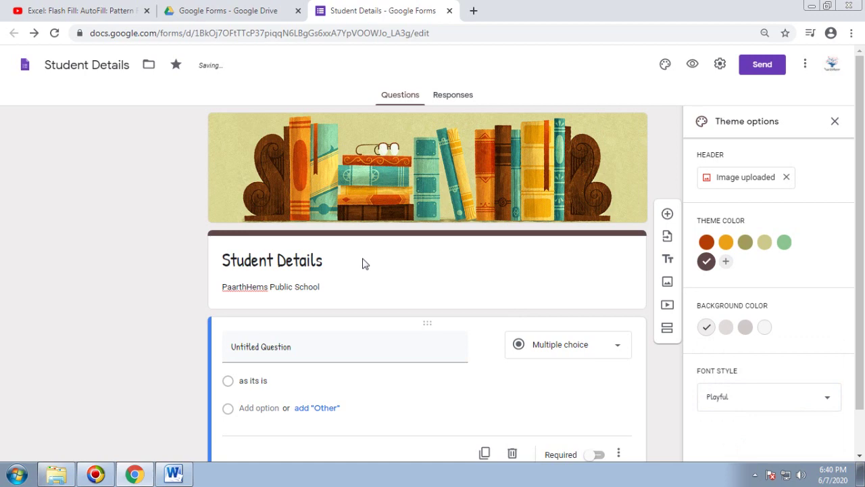
left_click(721, 399)
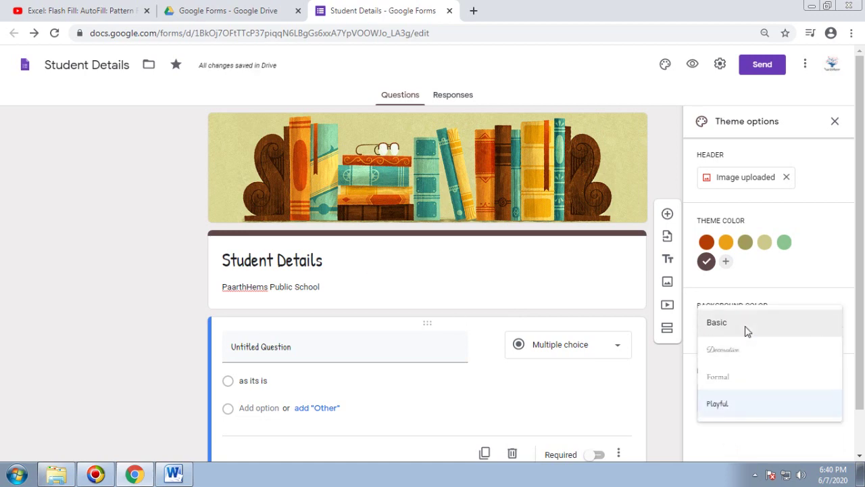
left_click(745, 327)
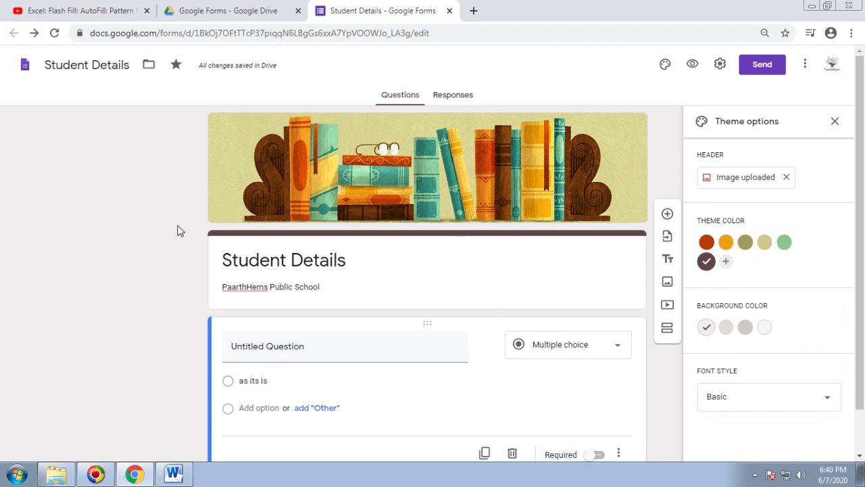
left_click(835, 123)
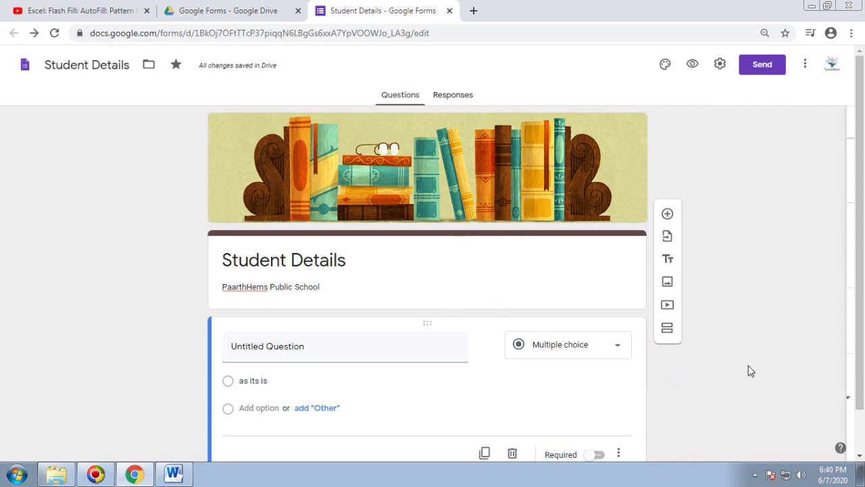
left_click(693, 65)
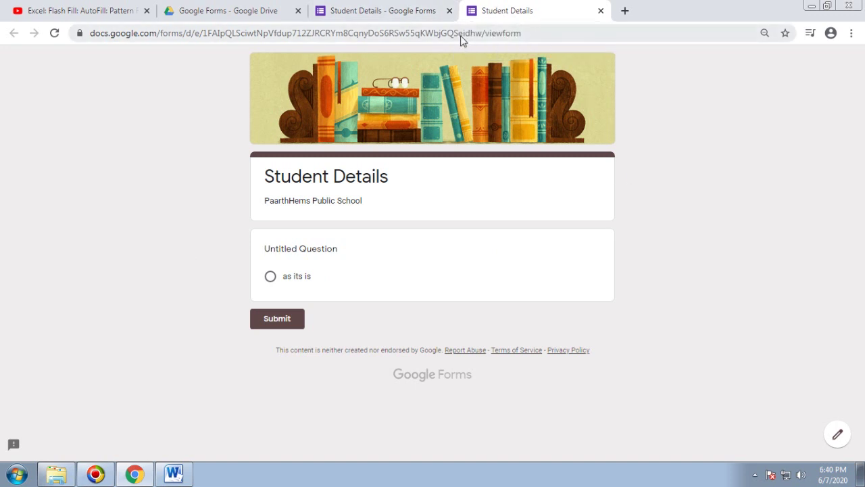
left_click(599, 12)
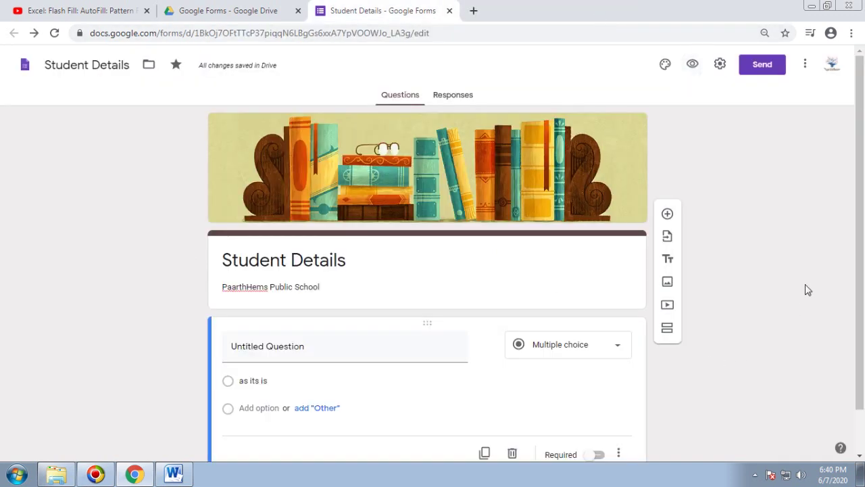
triple_click(338, 294)
left_click(395, 295)
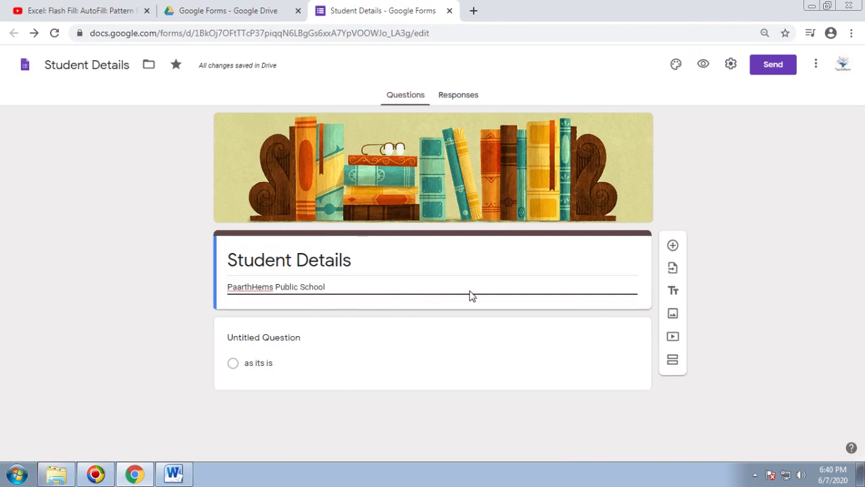
type(", Mumbai")
left_click(125, 325)
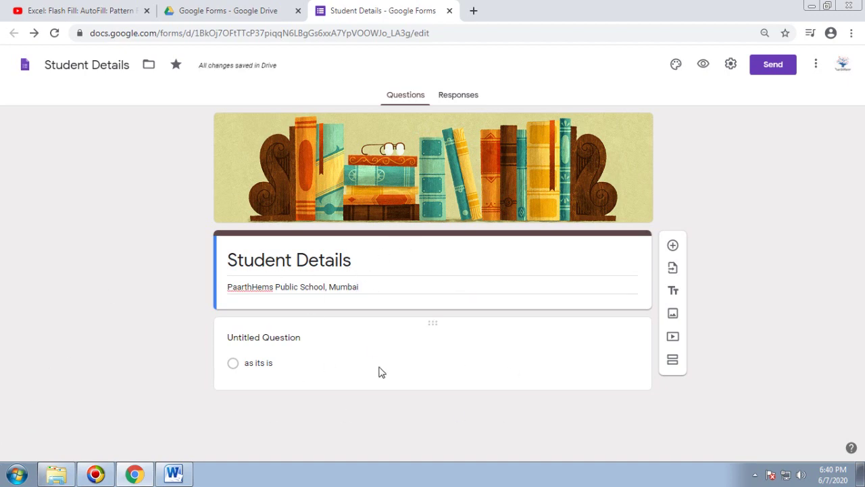
Title the first question 'Student Name'
left_click(274, 338)
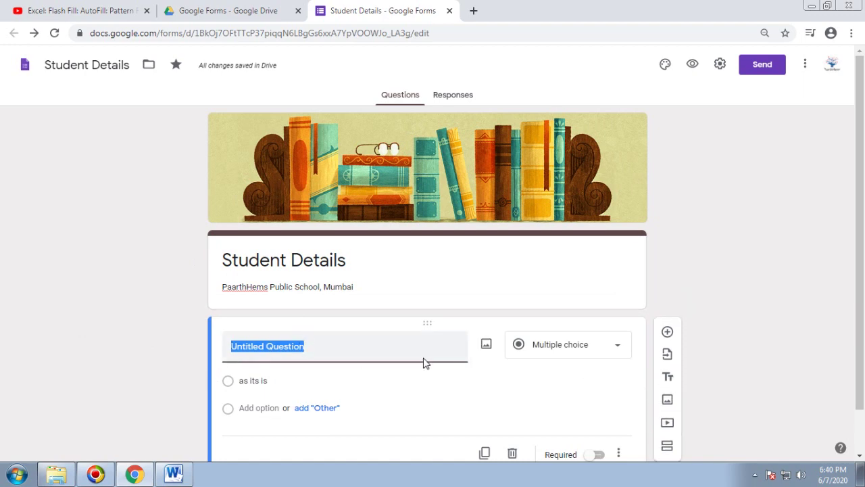
type("s")
key("BackSpace")
type("S")
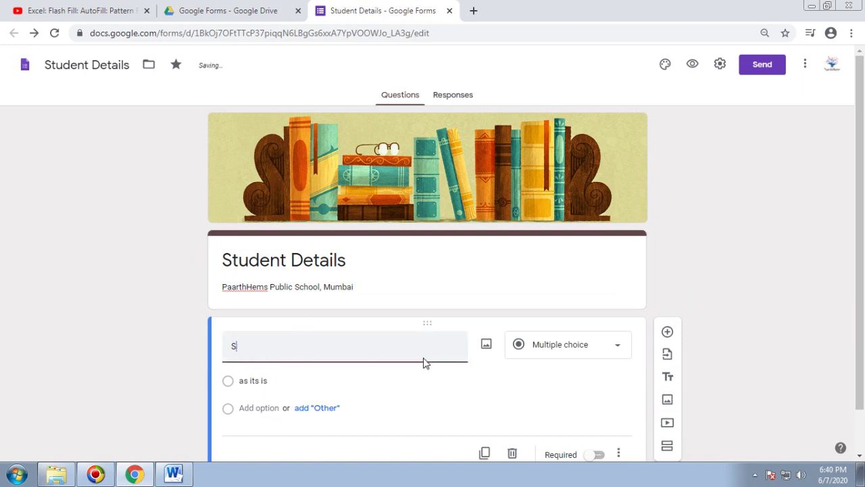
type("tudent Name")
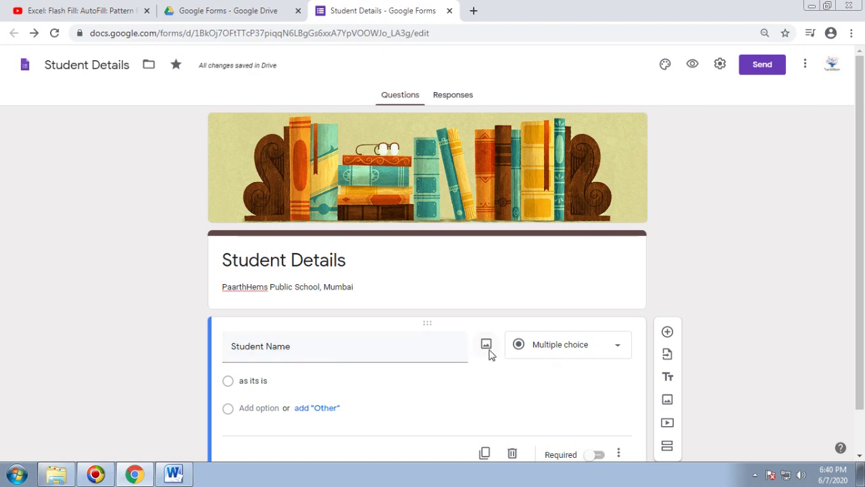
scroll(490, 355, "down", 1)
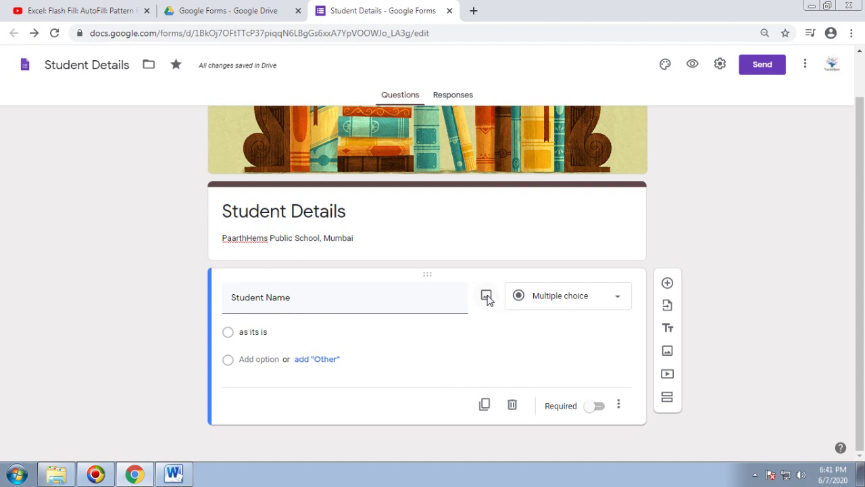
Upload Logo-PaarthIT.jpg from the computer into the Student Name question
left_click(486, 297)
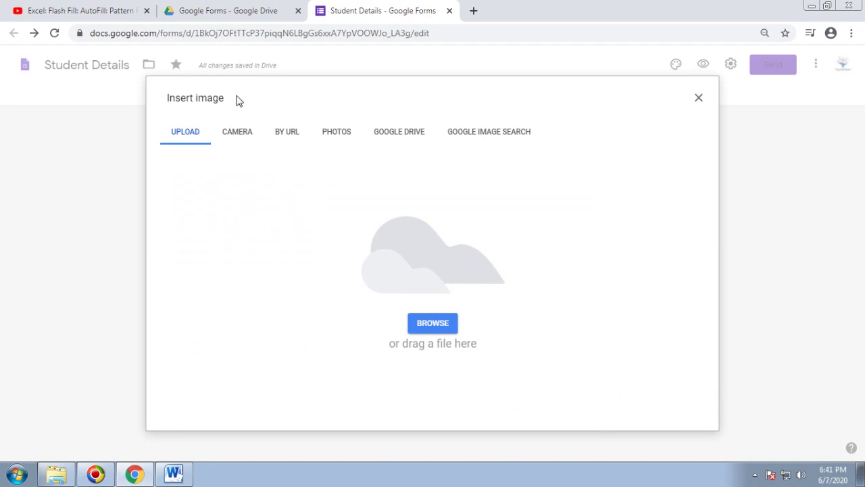
left_click(426, 323)
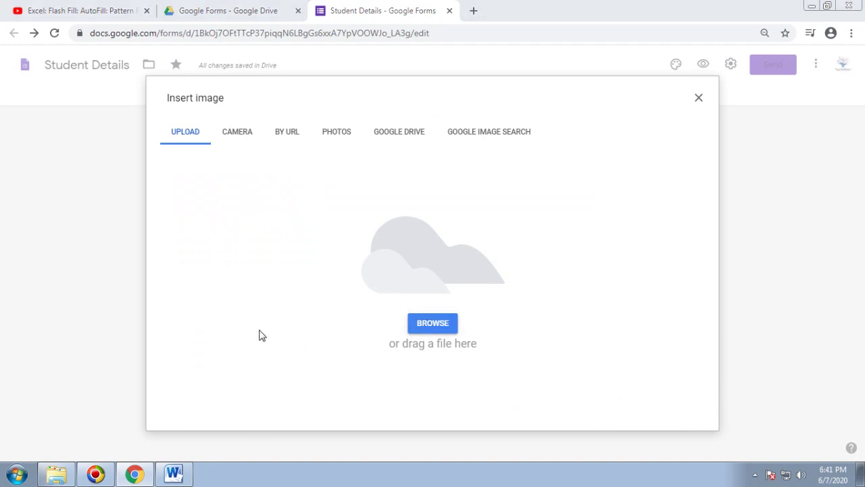
left_click(214, 196)
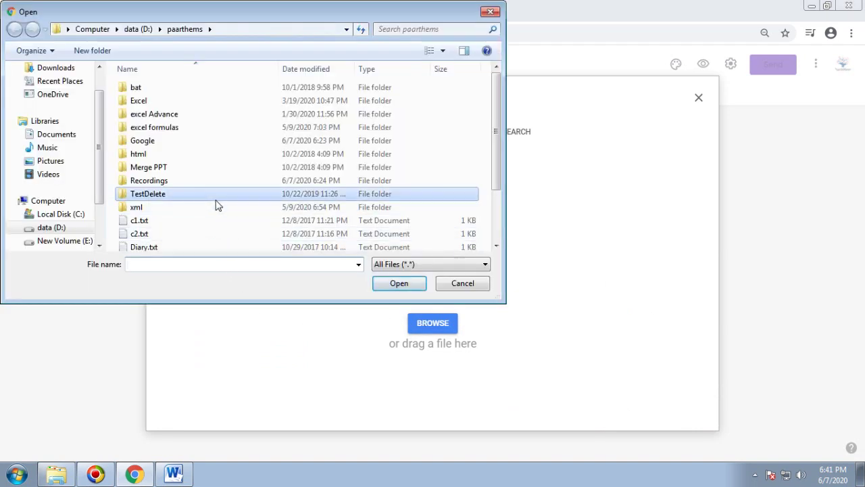
scroll(250, 219, "down", 2)
left_click(178, 204)
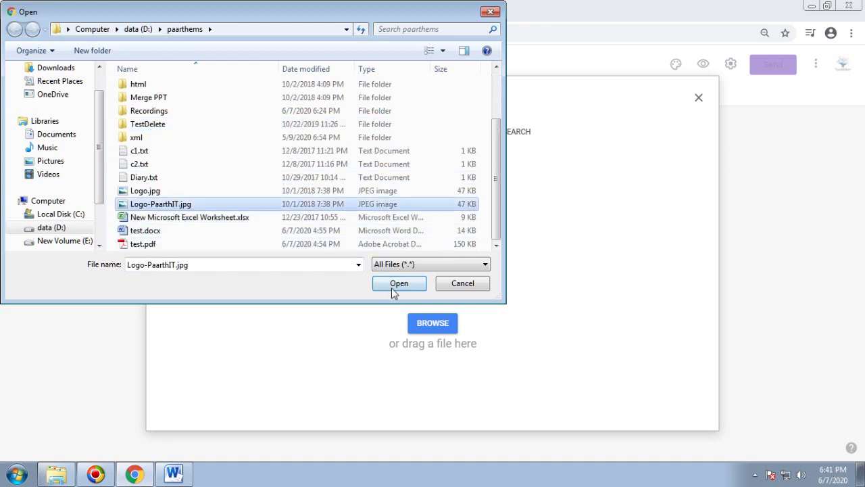
left_click(397, 283)
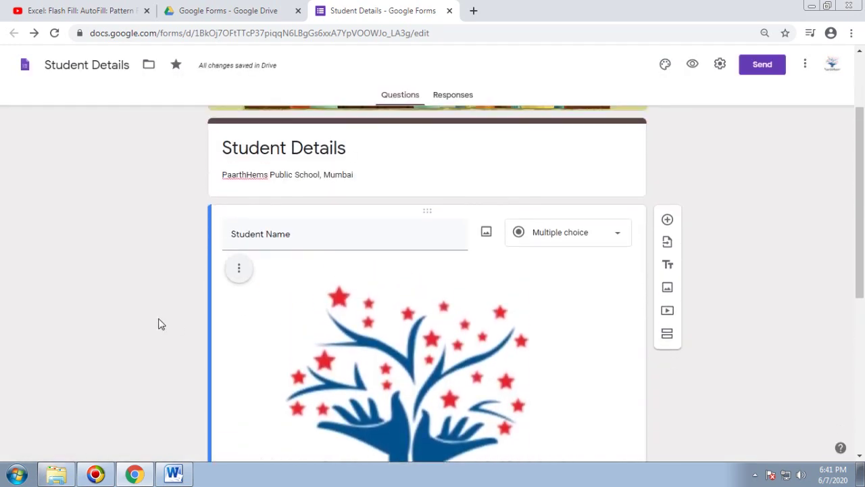
scroll(158, 324, "down", 5)
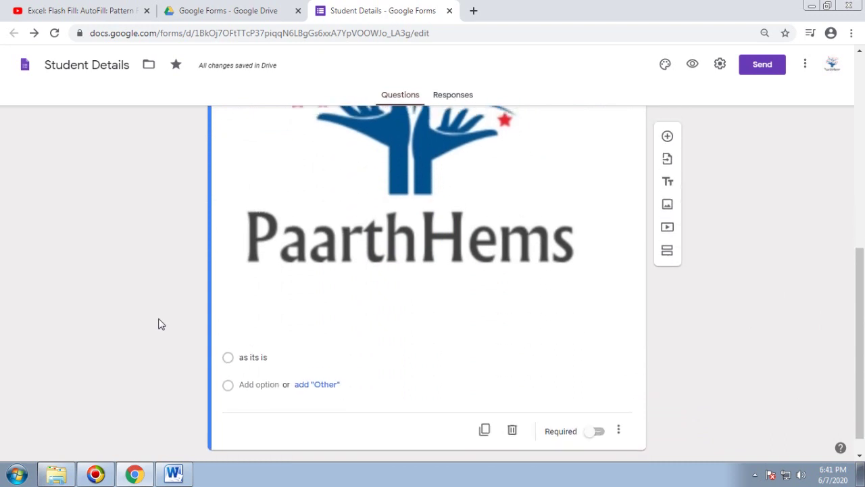
scroll(158, 323, "up", 3)
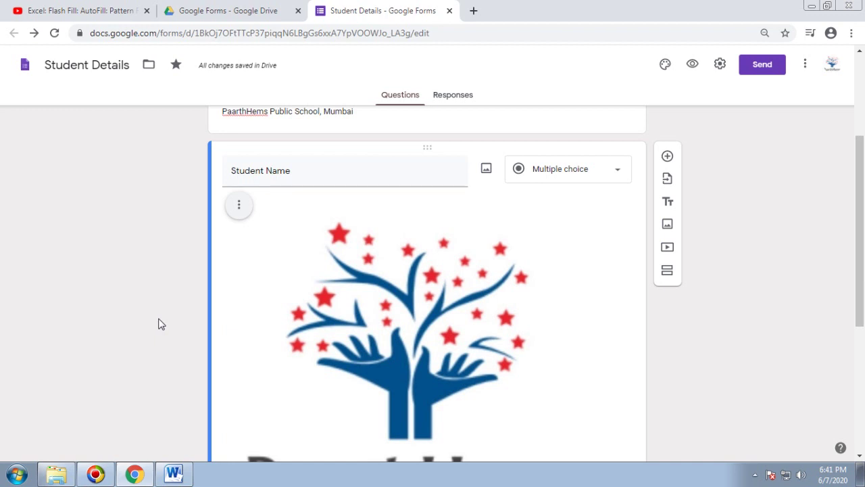
left_click(238, 206)
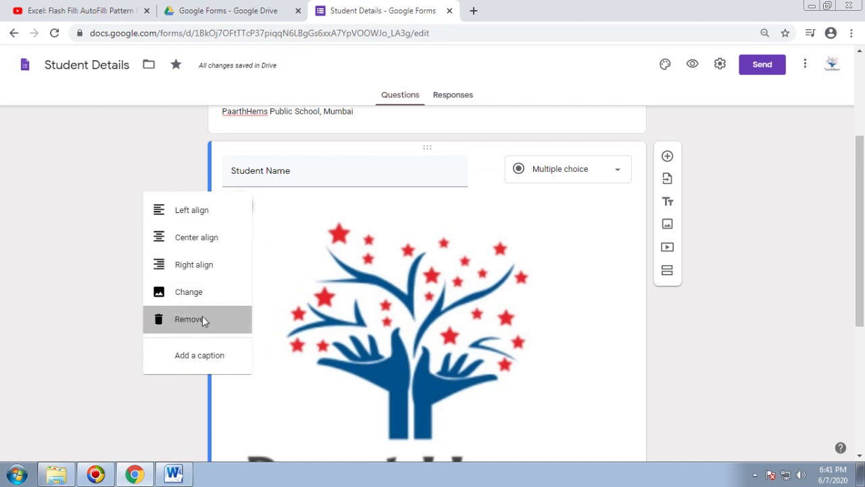
Remove the logo, switch Student Name to Short answer, and make it required
left_click(203, 318)
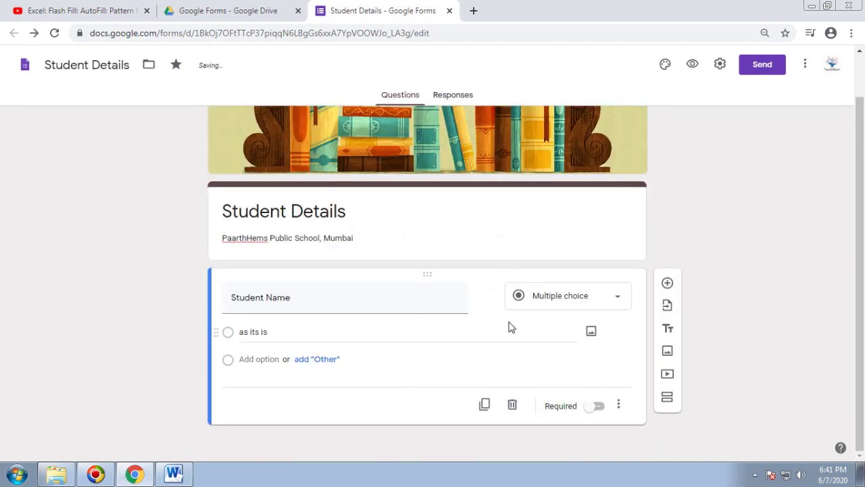
left_click(591, 300)
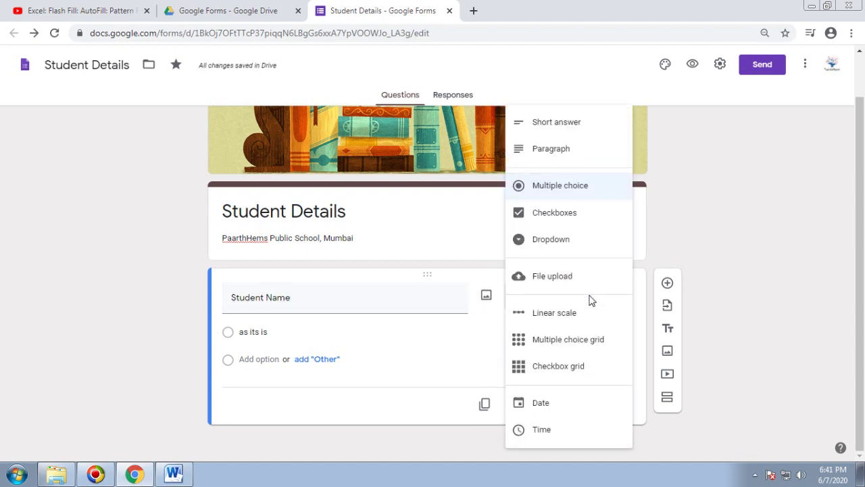
left_click(572, 124)
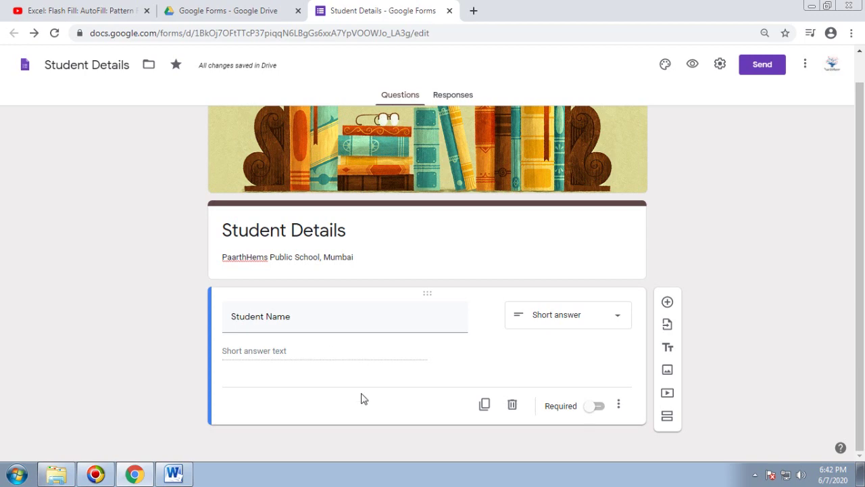
left_click(600, 409)
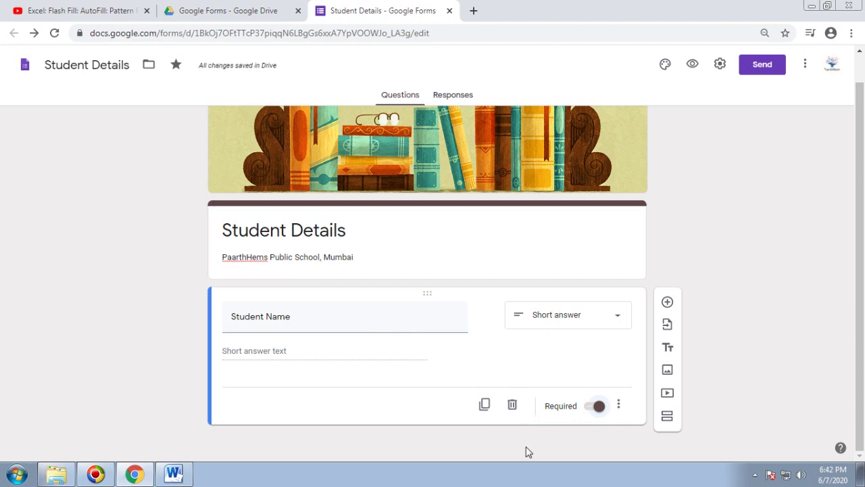
Duplicate Student Name as 'Student BirthDate', set it to Paragraph, and preview the form
left_click(484, 406)
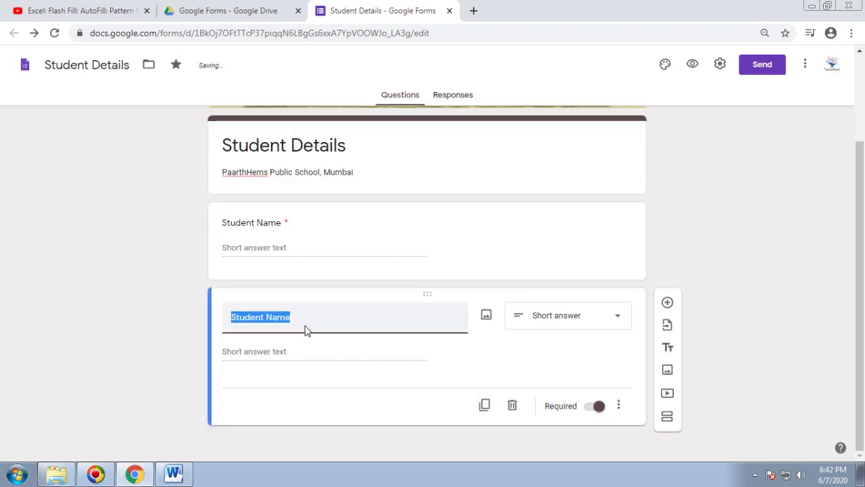
left_click(339, 318)
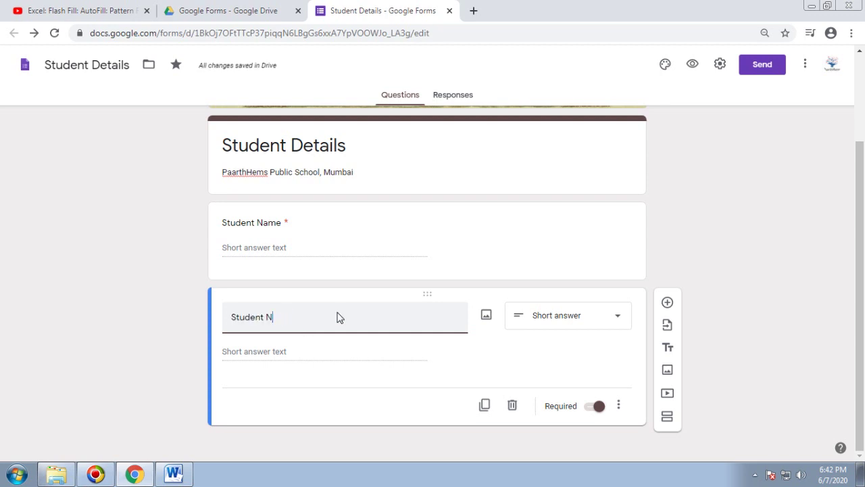
key("BackSpace")
type("BirthDate")
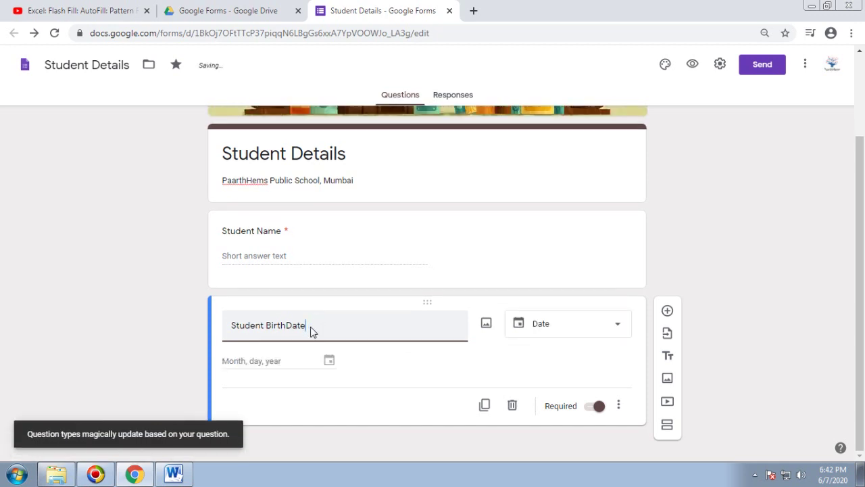
left_click(287, 325)
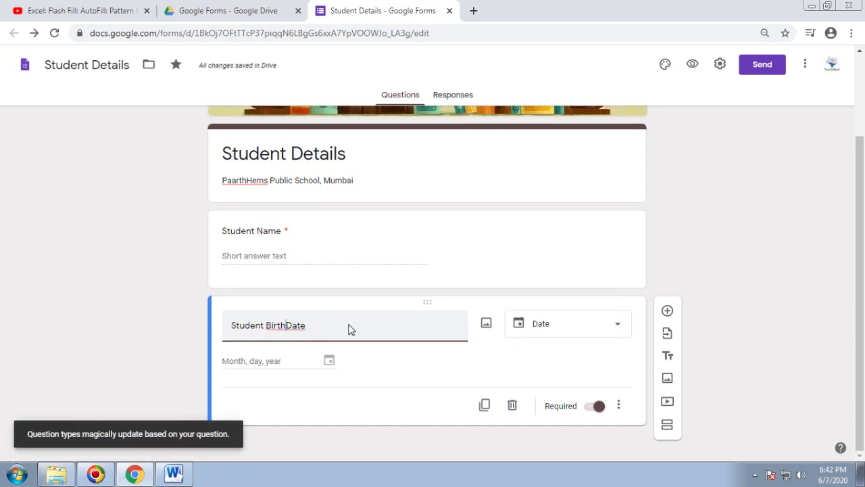
left_click(573, 327)
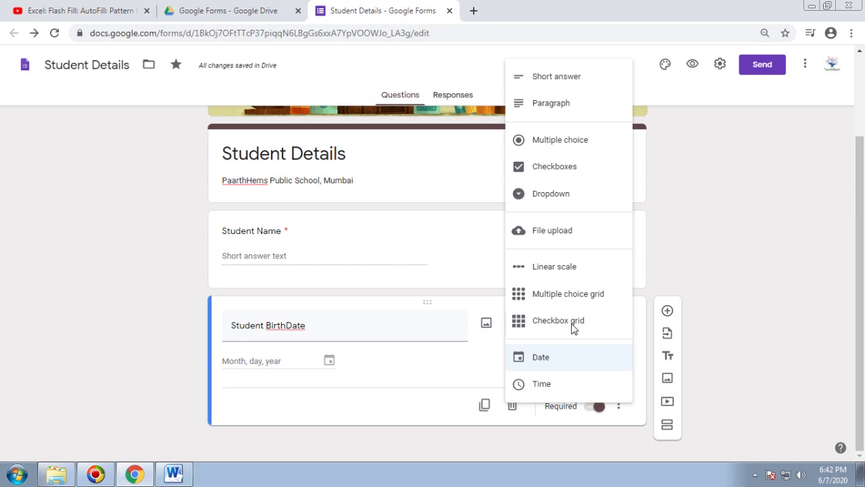
left_click(552, 111)
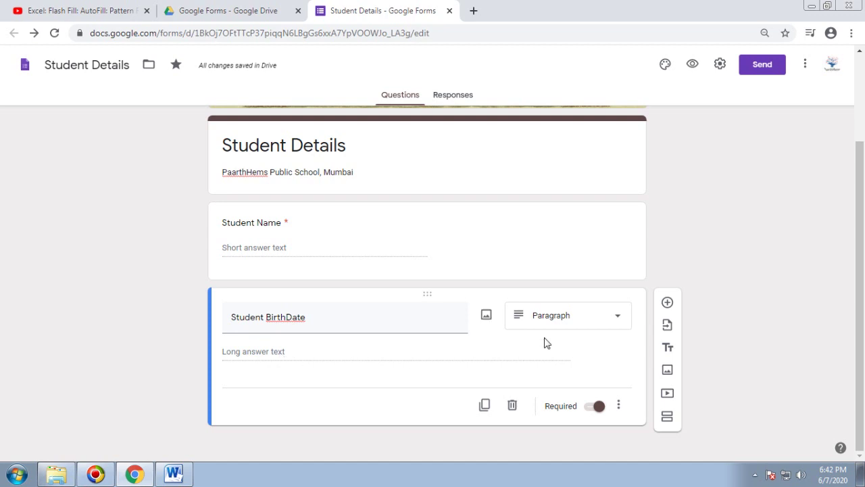
left_click(693, 65)
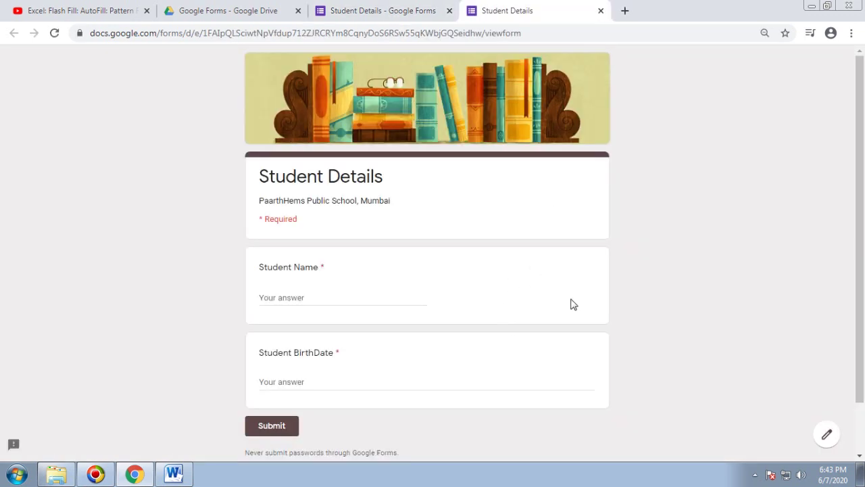
Type throwaway test text into the Student Name and Student BirthDate answers on the live form
left_click(275, 388)
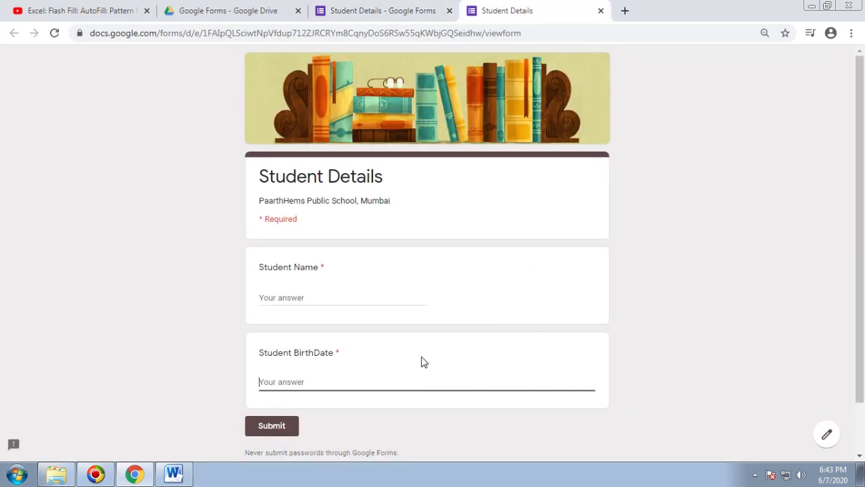
left_click(331, 303)
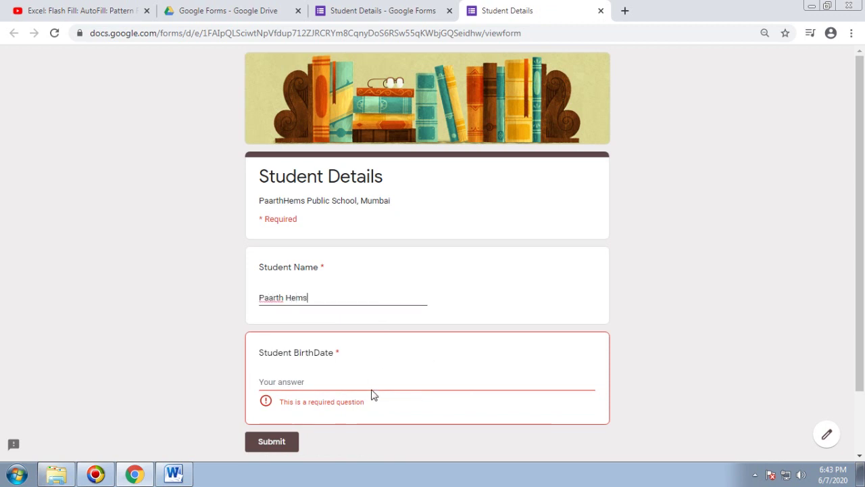
left_click(373, 390)
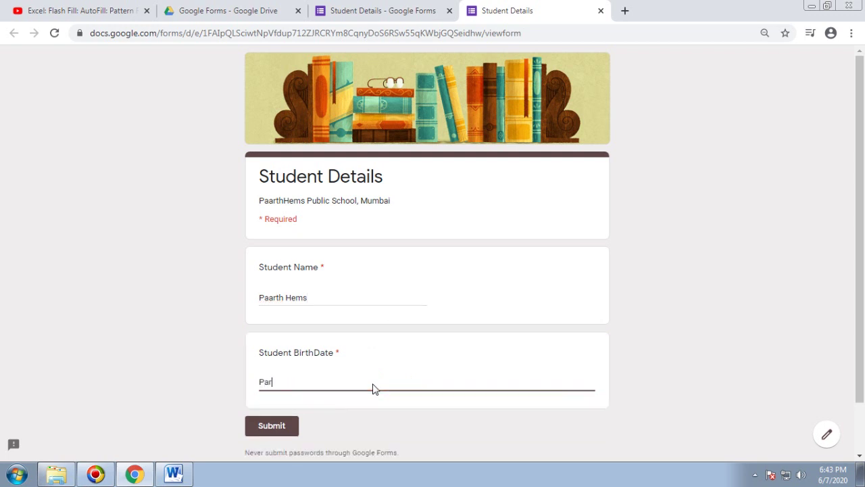
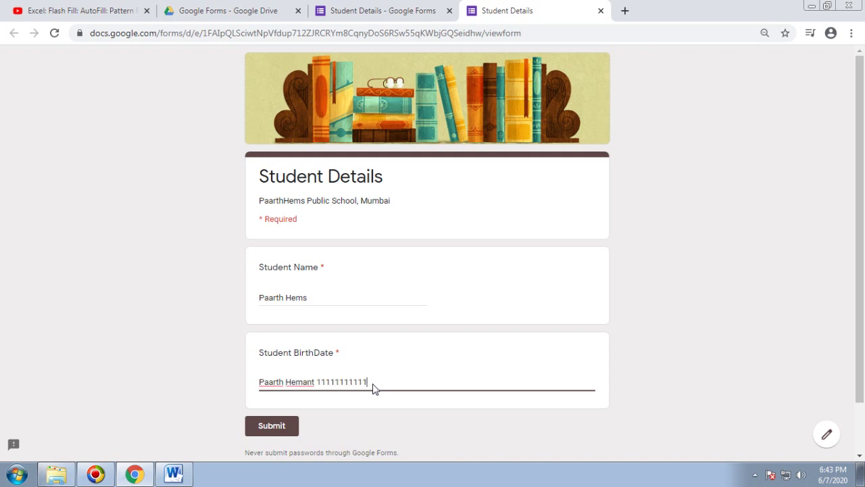
type("11111111111111111111111111111111111111111111111111111111111111111111111111")
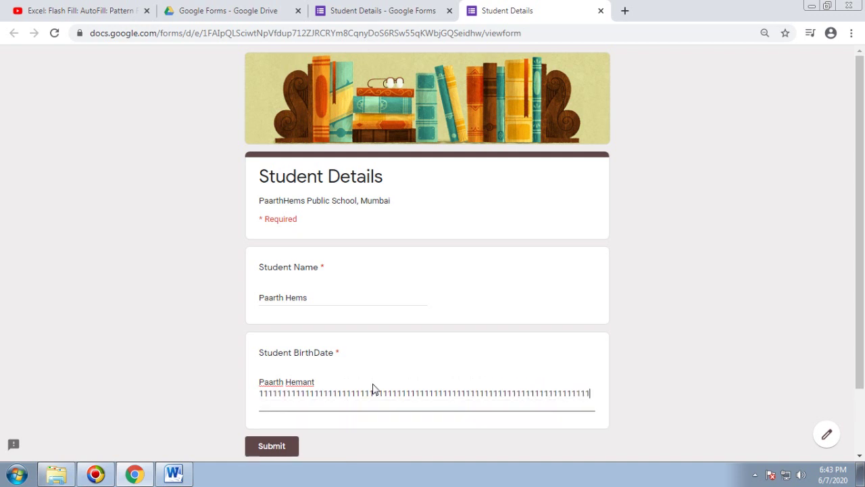
left_click(349, 295)
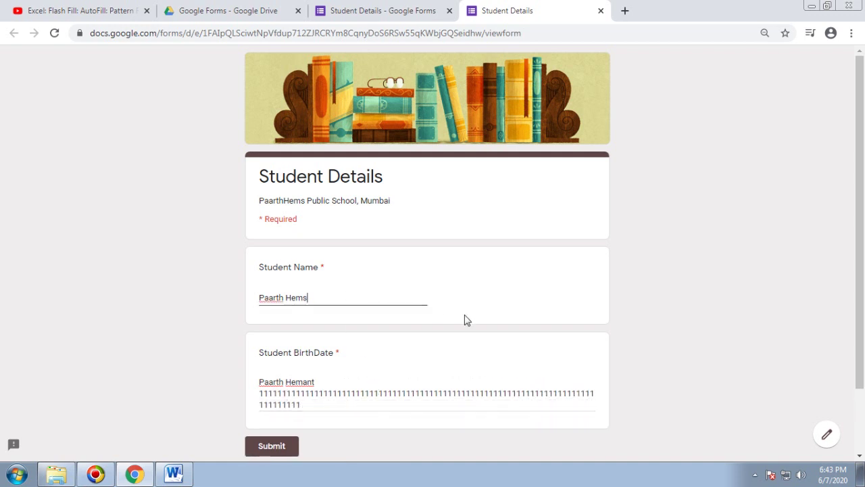
type("12345632")
type("2222222222222222222222222222222222222")
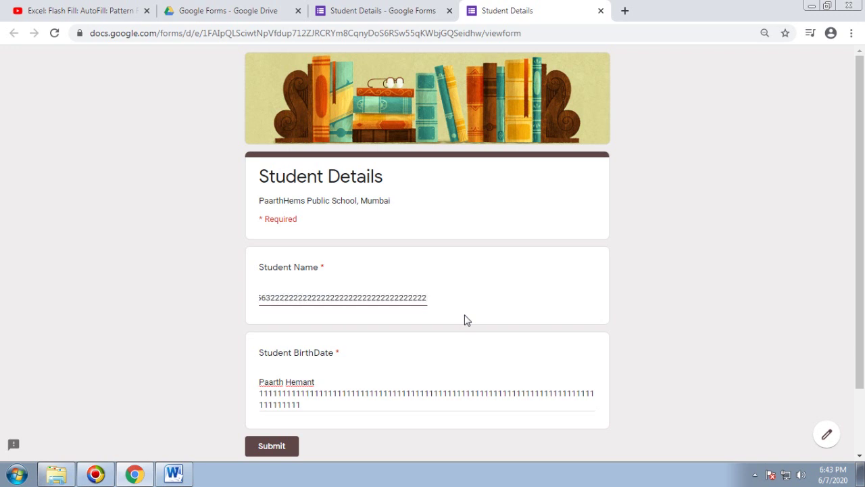
Delete both test answers so the fields are empty, then go back to the editor
left_click(227, 357)
left_click(356, 301)
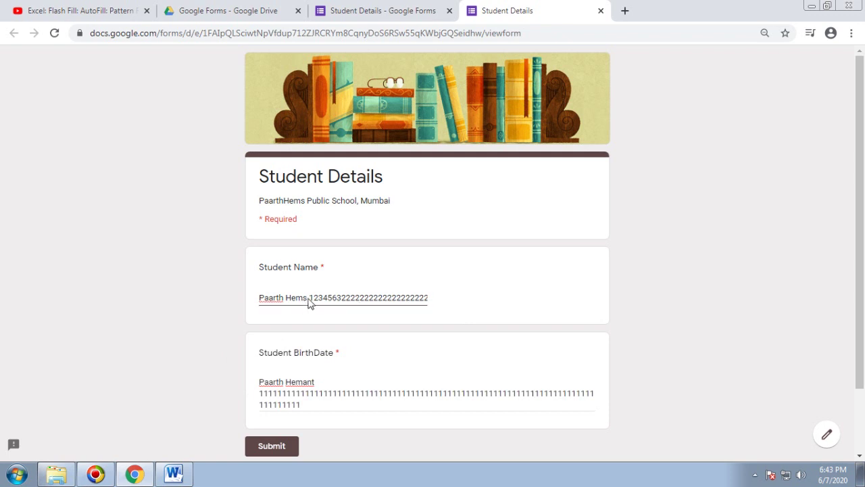
left_click_drag(314, 301, 379, 301)
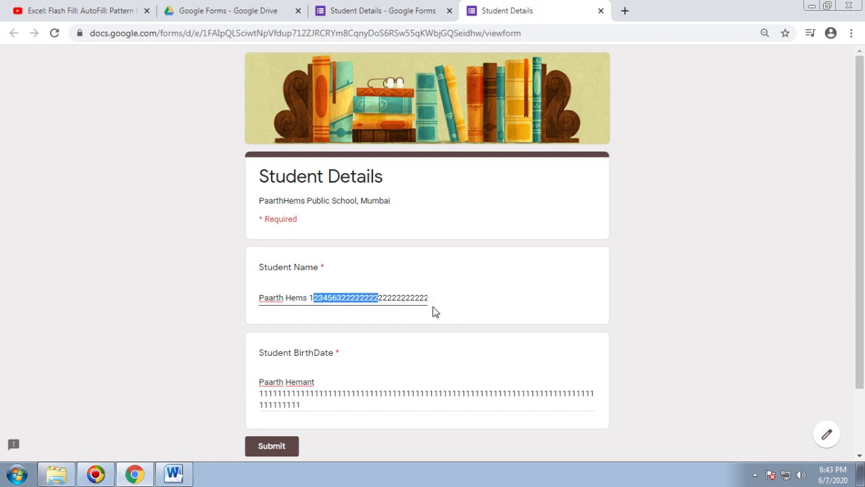
left_click(322, 411)
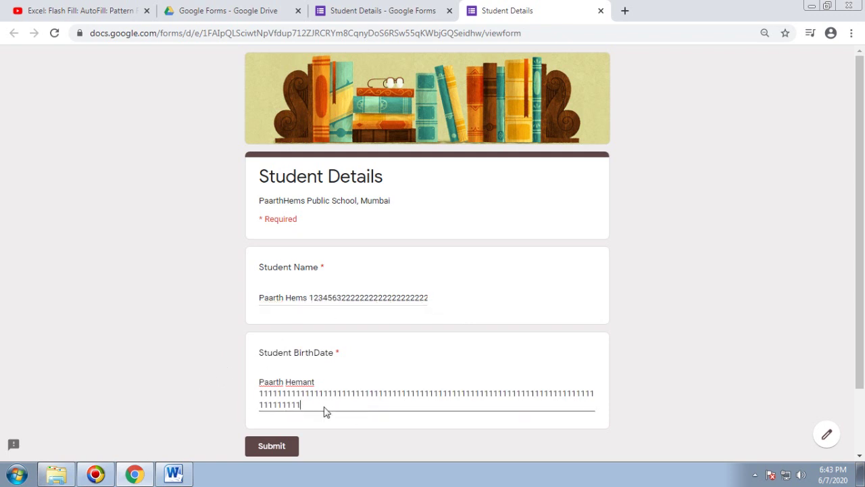
left_click_drag(323, 410, 249, 382)
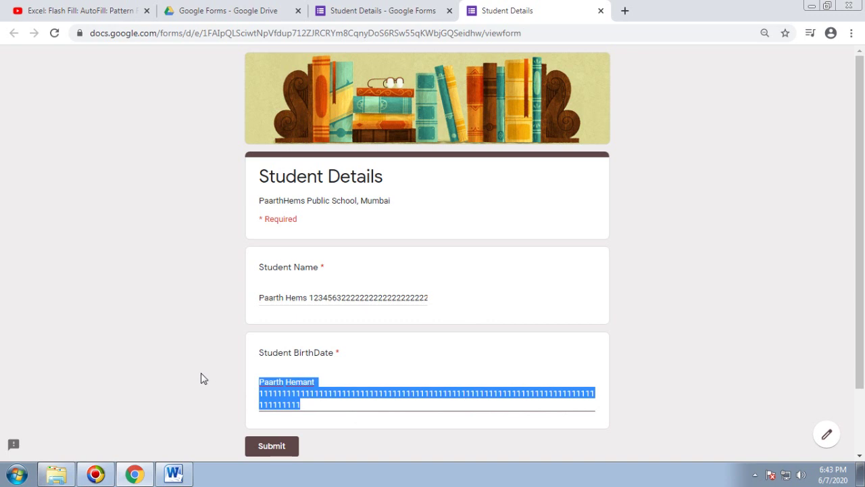
key("BackSpace")
left_click(285, 304)
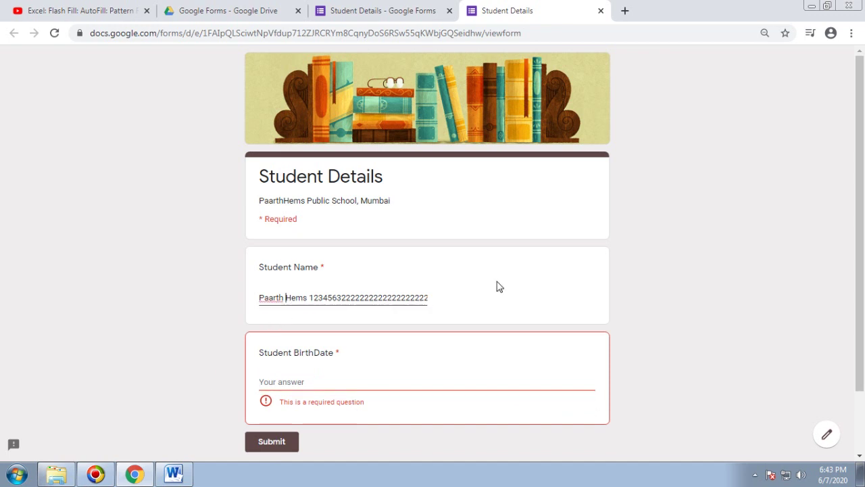
key("ctrl+a")
key("BackSpace")
left_click(358, 8)
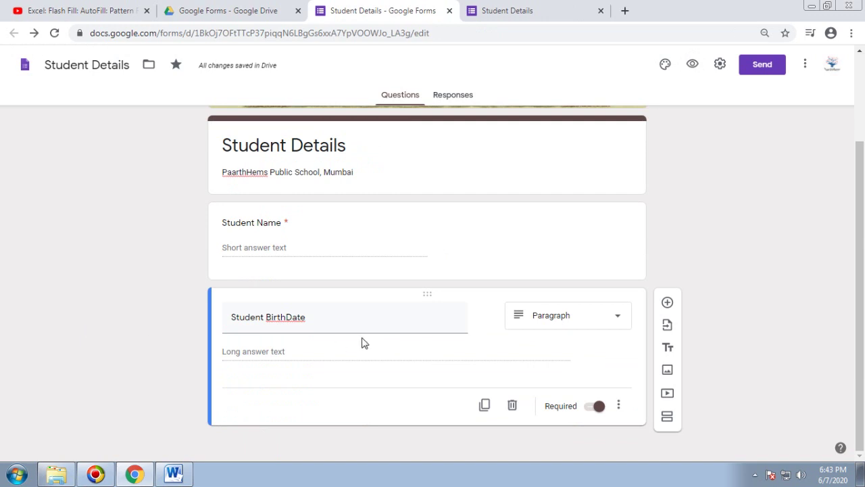
Rename the second question 'Student Birth Date' and change its type to Date
triple_click(284, 323)
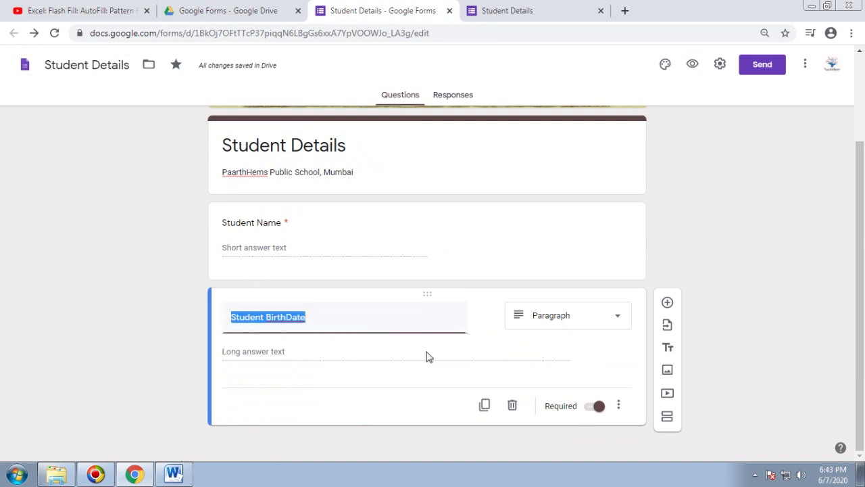
left_click(285, 324)
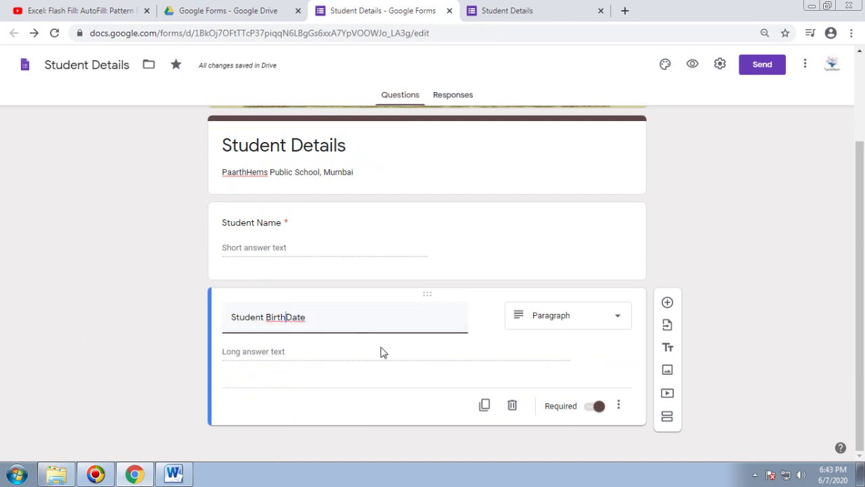
left_click(571, 325)
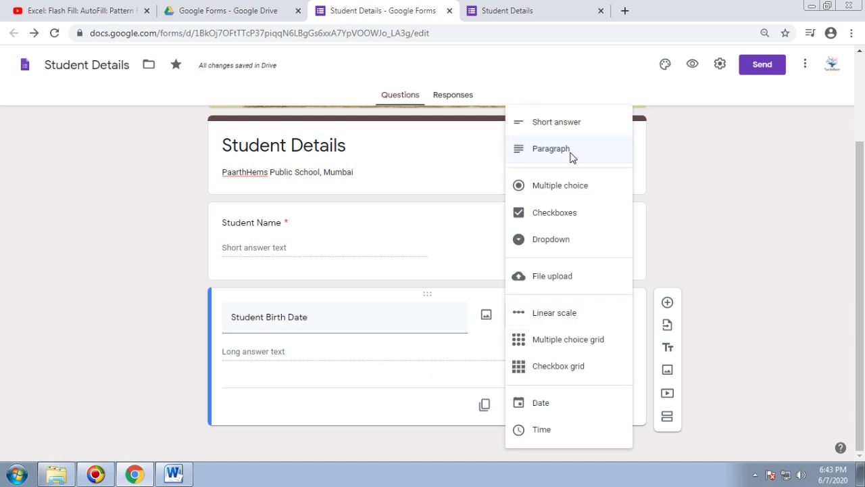
left_click(549, 404)
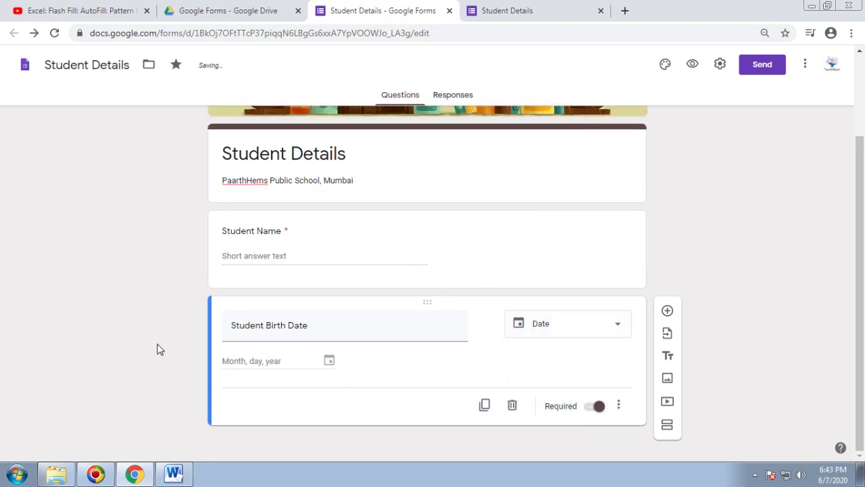
left_click(510, 11)
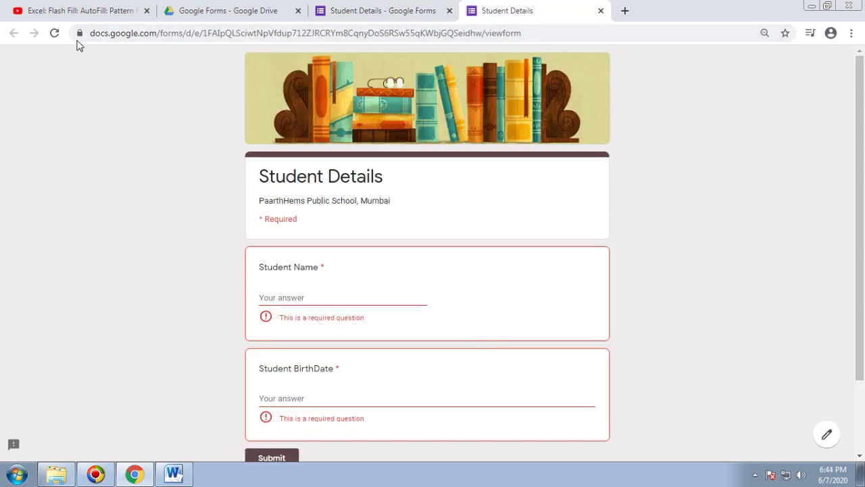
Reload the live form and open the calendar on the Student Birth Date field
left_click(54, 32)
left_click(494, 106)
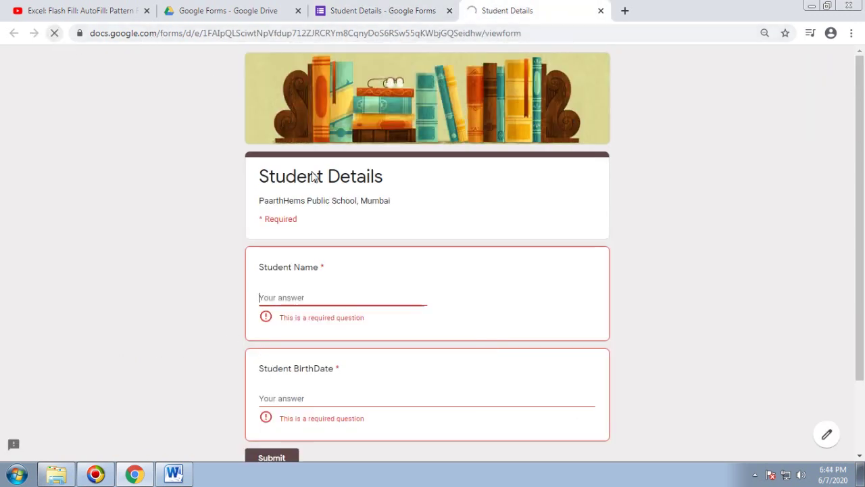
scroll(163, 274, "down", 1)
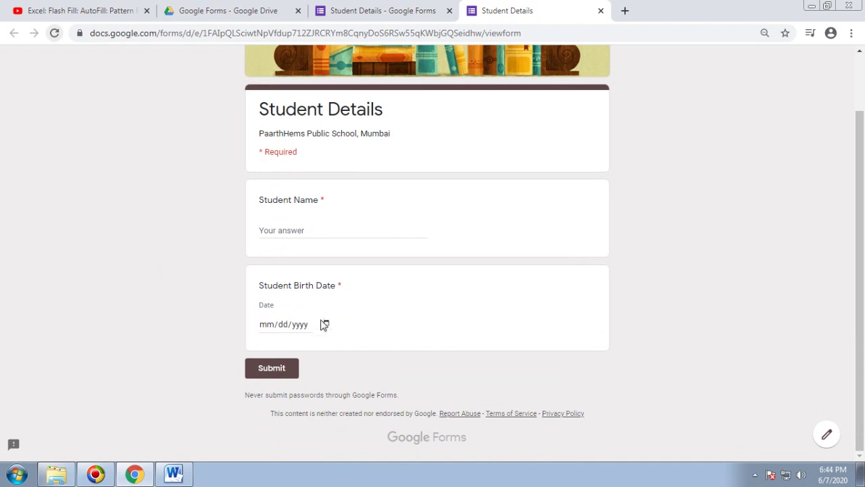
left_click(331, 328)
left_click(327, 325)
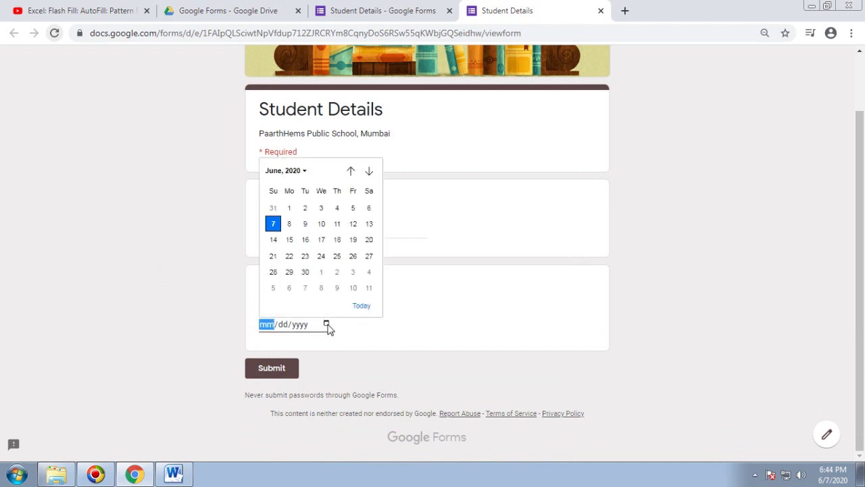
Pick 1 January 2010 as the birth date, then move to Student Name
left_click(291, 170)
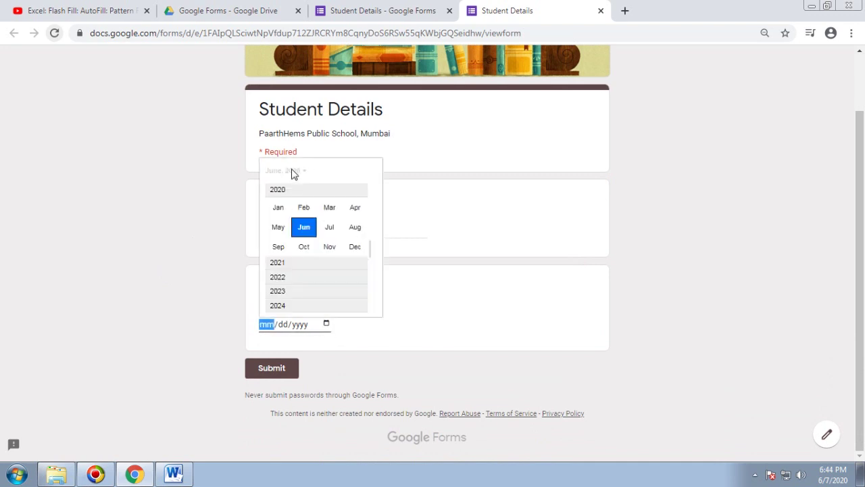
left_click(309, 208)
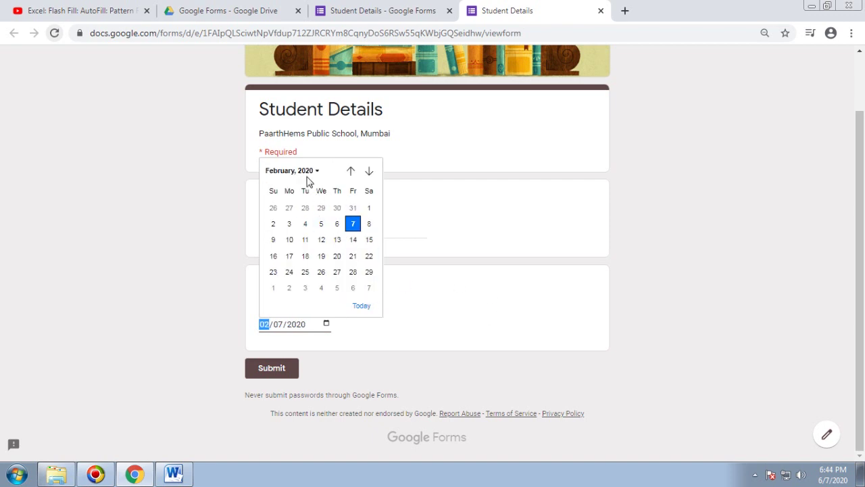
left_click(308, 174)
scroll(314, 223, "up", 3)
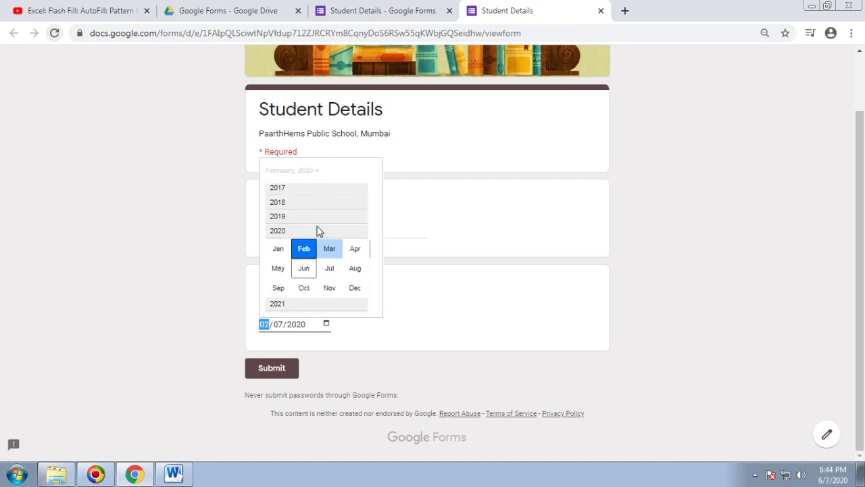
scroll(370, 250, "up", 5)
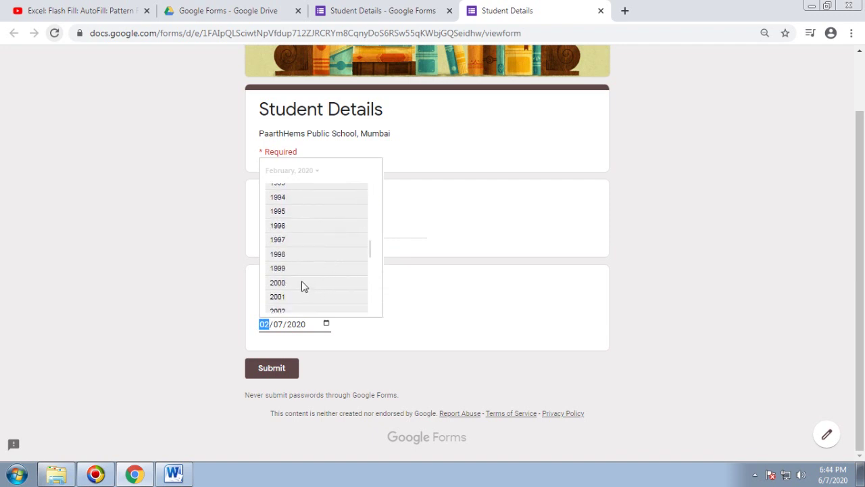
scroll(309, 288, "down", 1)
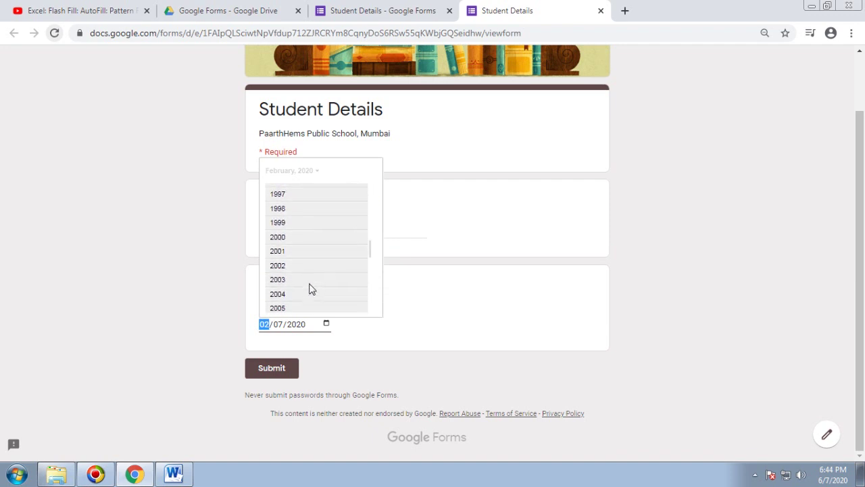
left_click_drag(371, 255, 370, 267)
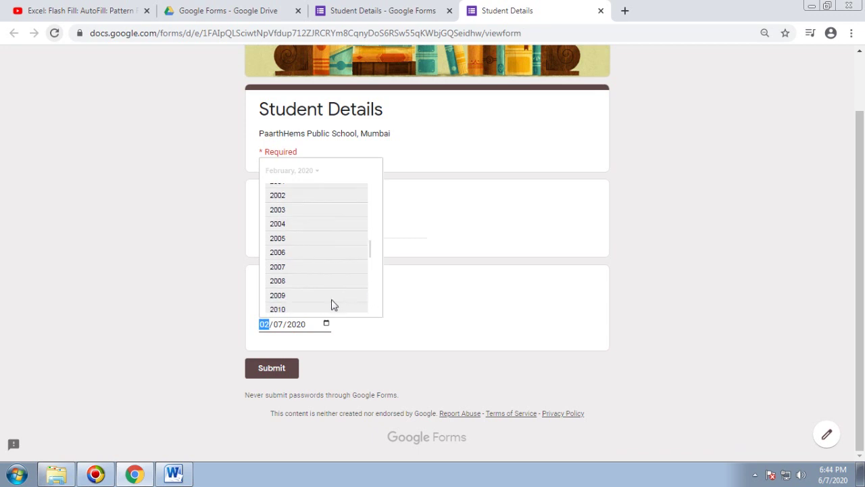
left_click(282, 310)
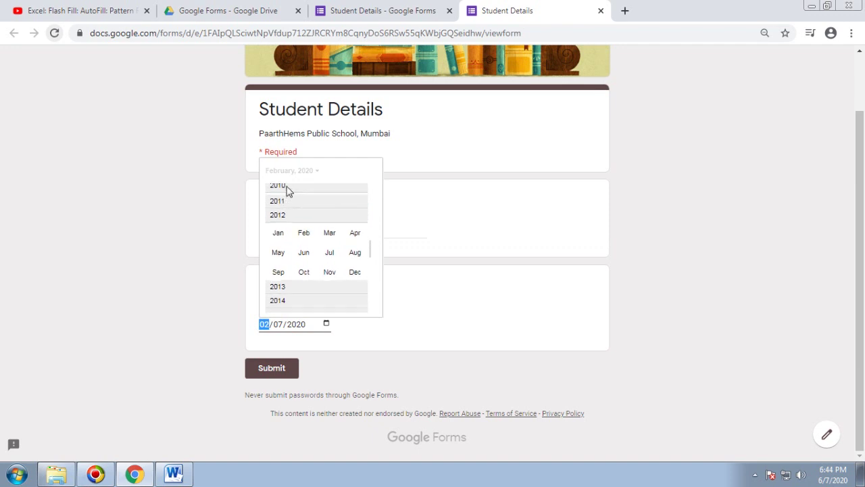
left_click(285, 187)
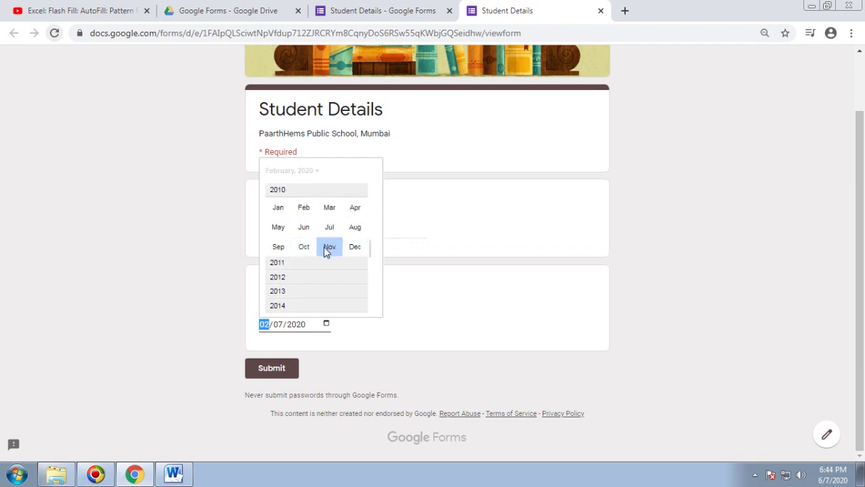
left_click(277, 208)
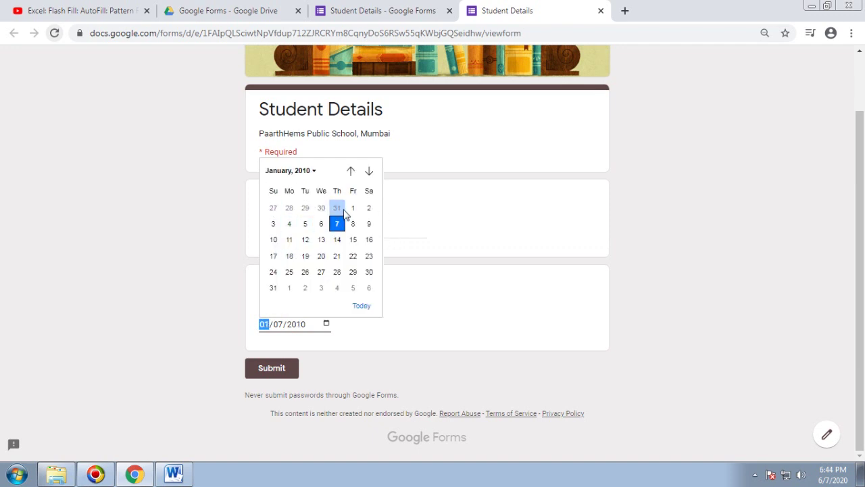
left_click(350, 211)
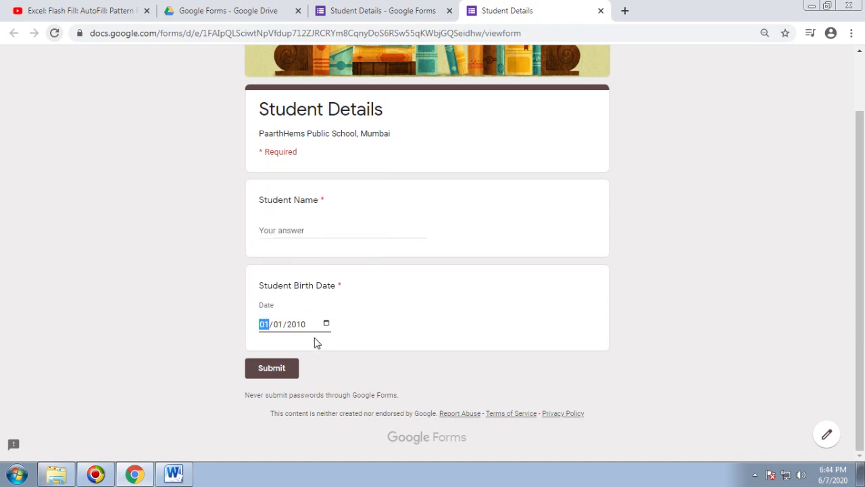
key("Right")
key("Right")
left_click(317, 234)
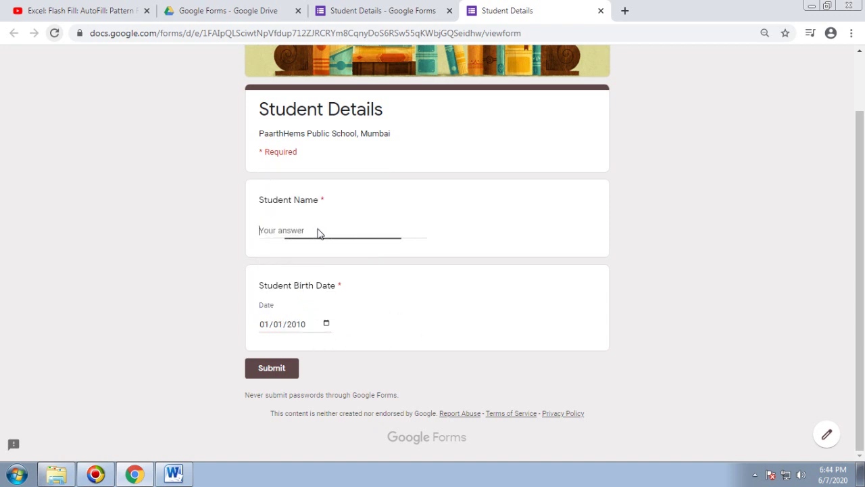
Add a third question below Student Birth Date titled 'Class' and open its type list
left_click(344, 9)
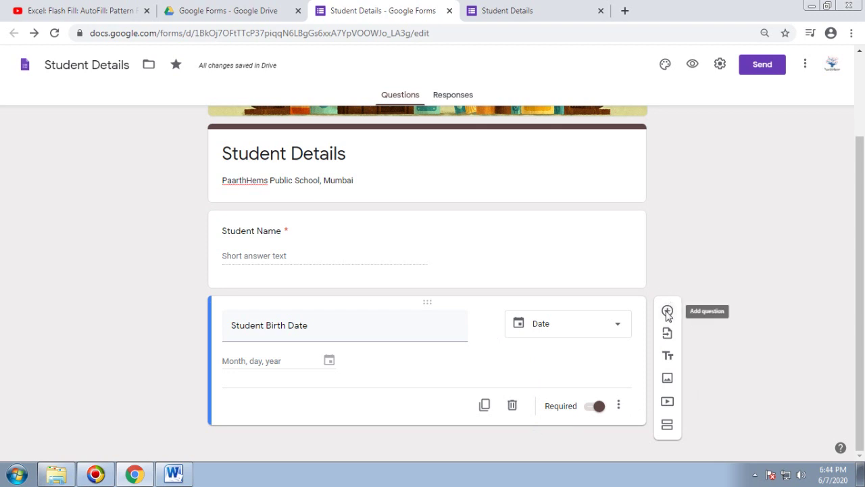
left_click(667, 312)
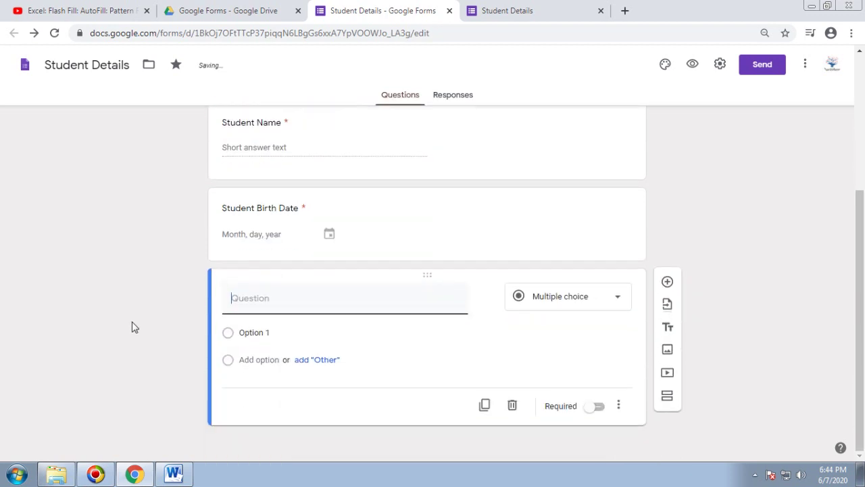
left_click(293, 310)
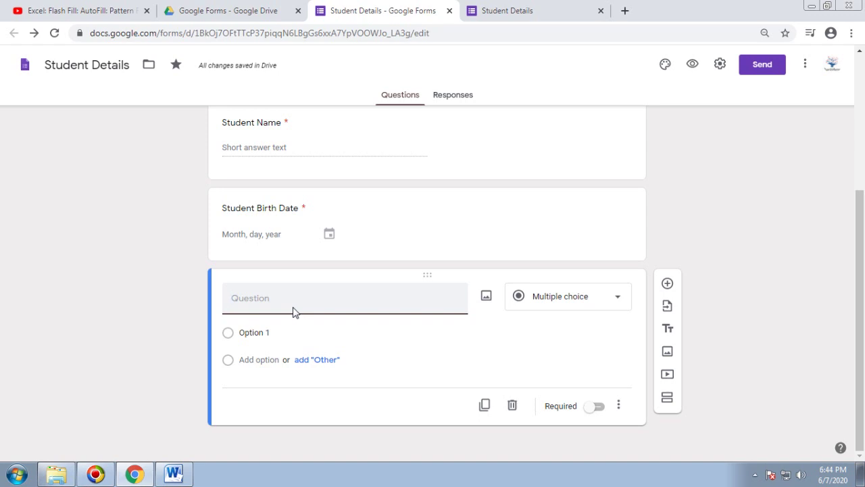
type("Cla")
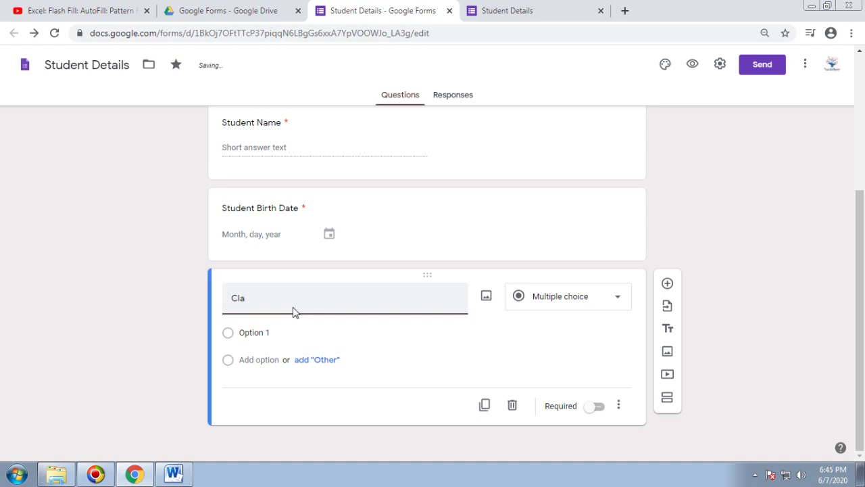
type("ss")
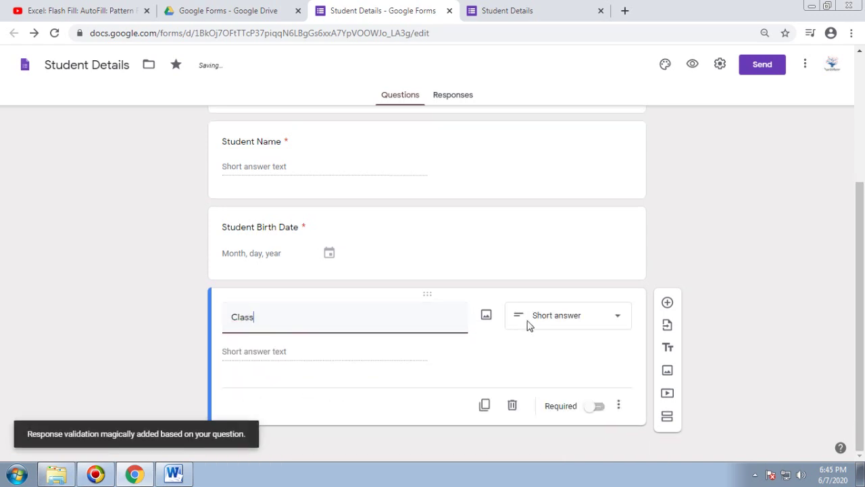
left_click(554, 317)
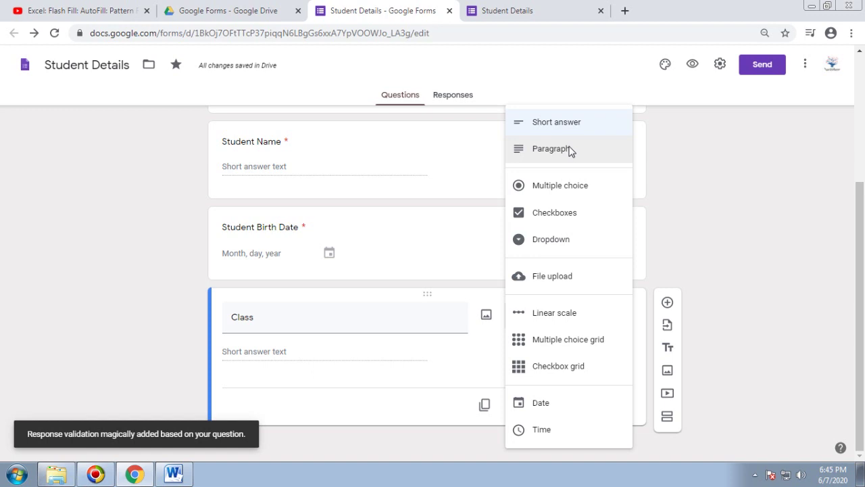
Make Class a multiple-choice question with four answer options
left_click(575, 194)
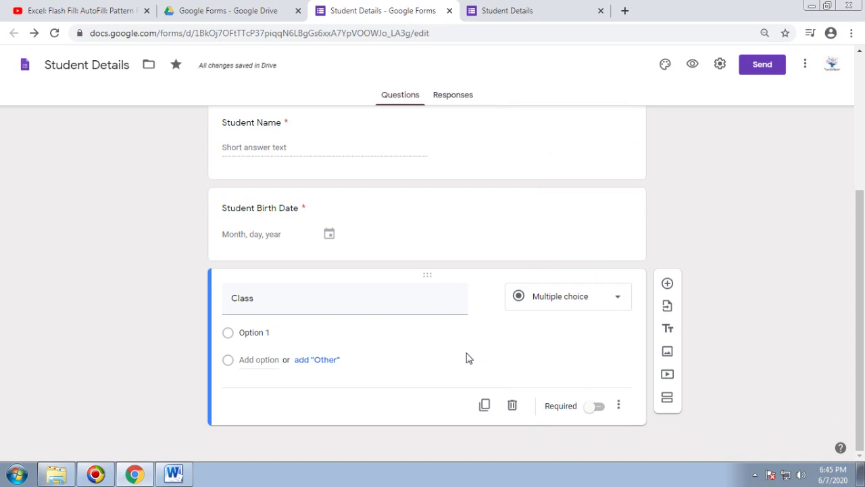
left_click(269, 362)
left_click(269, 387)
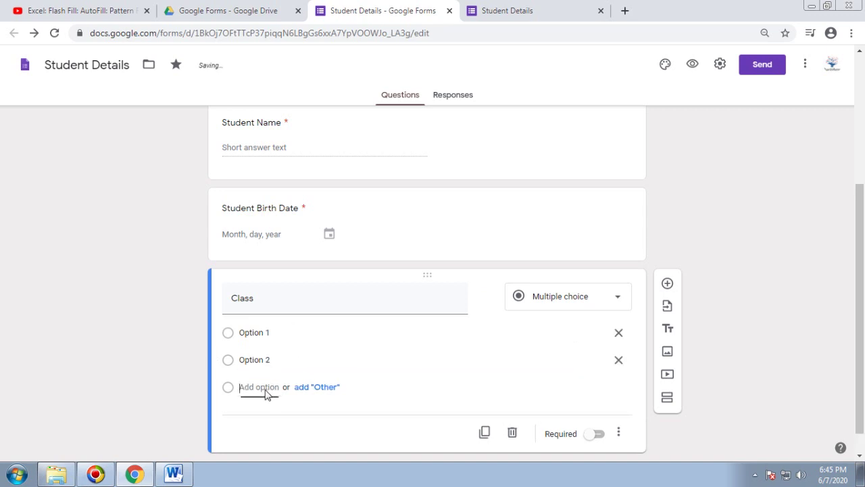
left_click(268, 414)
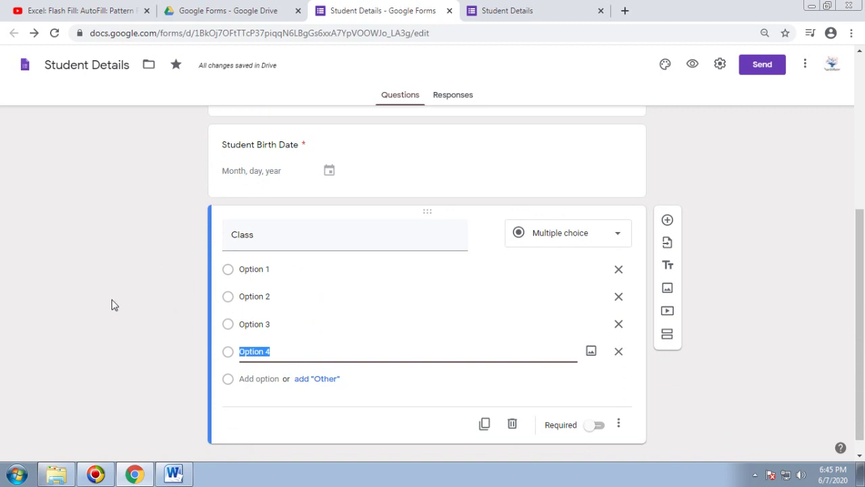
Rename the options Std 1, Std 2, Std 3 and Std 4, and delete the leftover Option 4
left_click(276, 274)
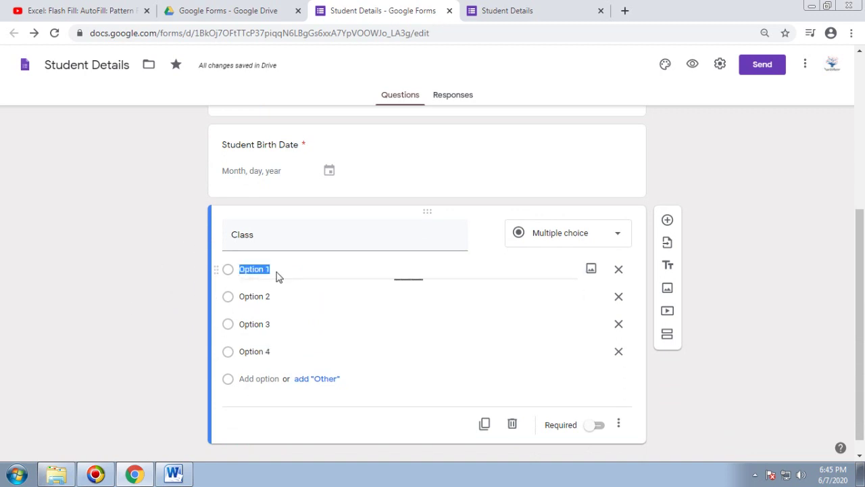
type("Claas")
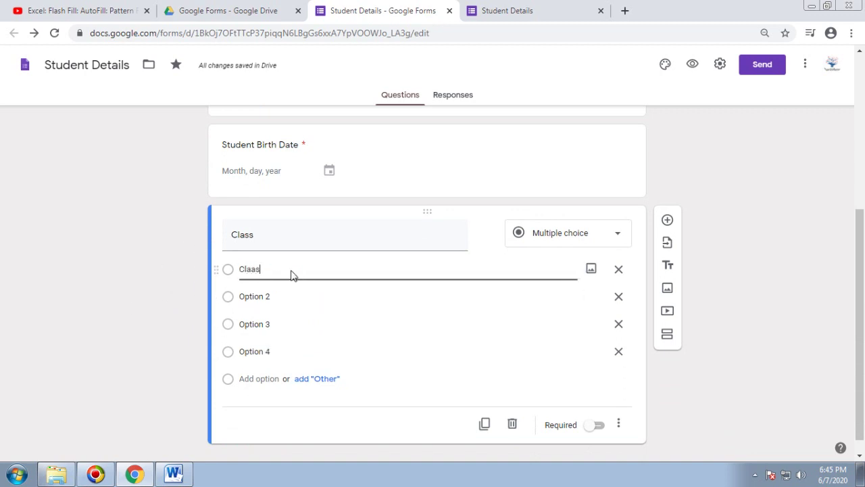
key("BackSpace")
key("BackSpace")
key("BackSpace")
key("BackSpace")
key("BackSpace")
key("BackSpace")
key("BackSpace")
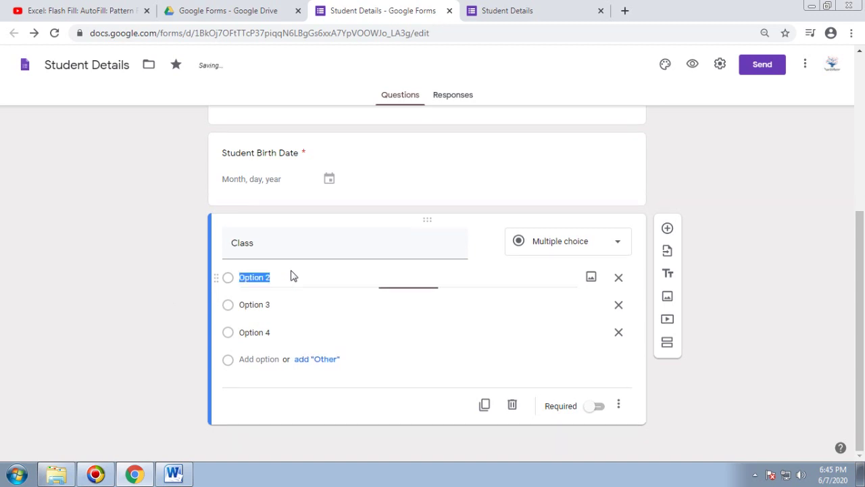
type("Std 1")
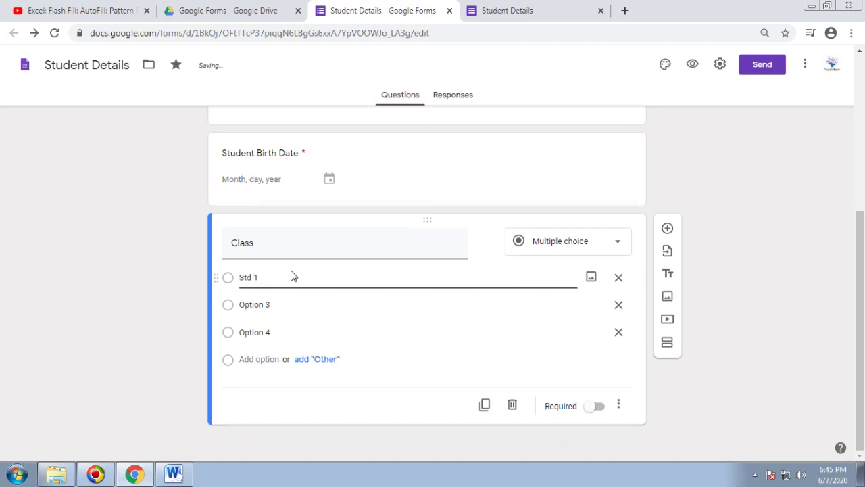
key("Return")
type("Std")
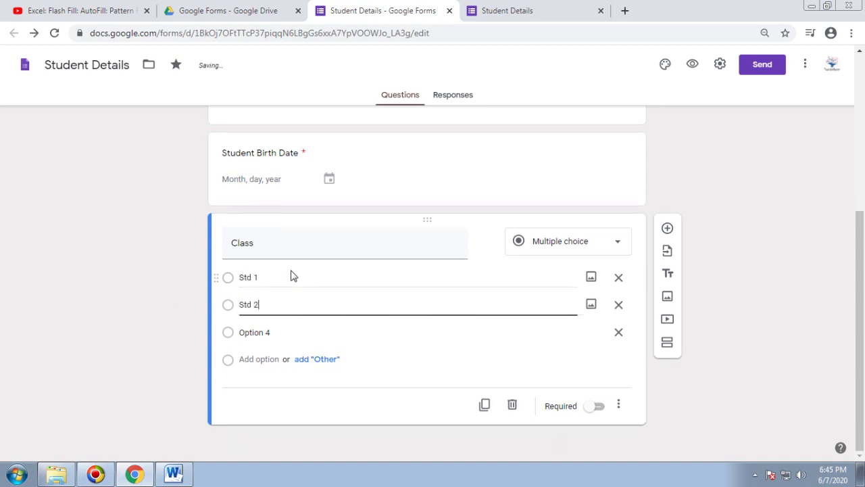
type(" 2")
key("Return")
type("Std 3")
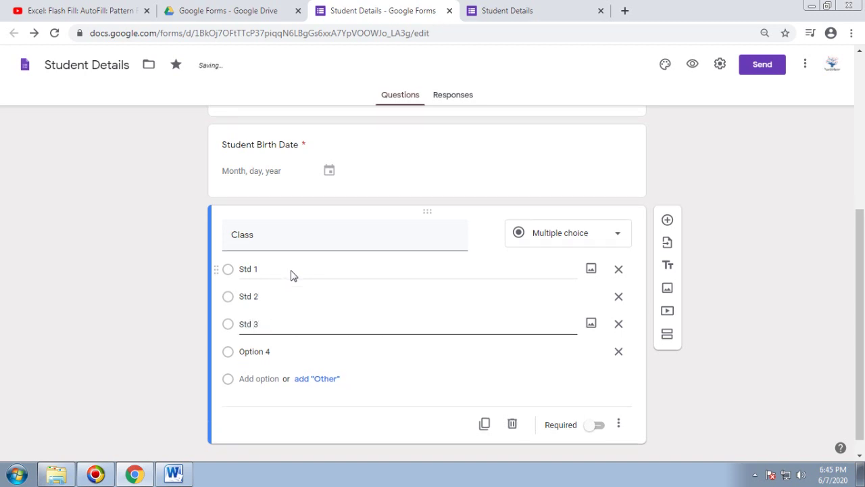
key("Return")
type("Std 4")
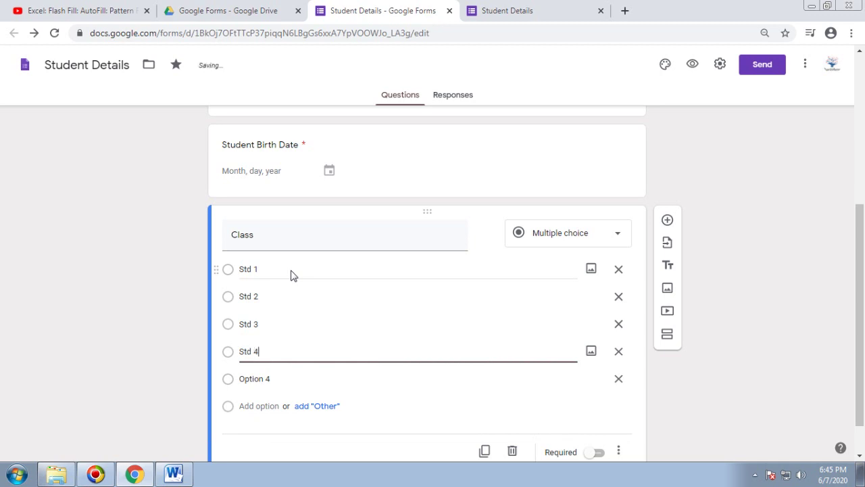
left_click(160, 363)
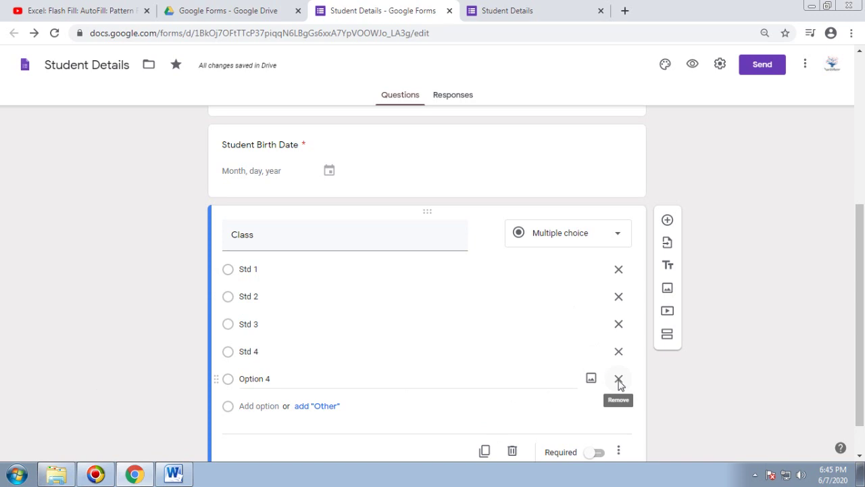
left_click(619, 383)
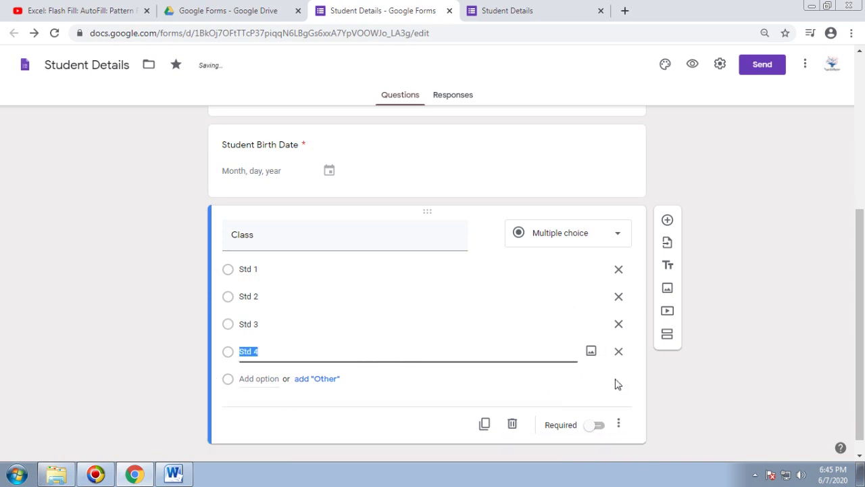
left_click(74, 331)
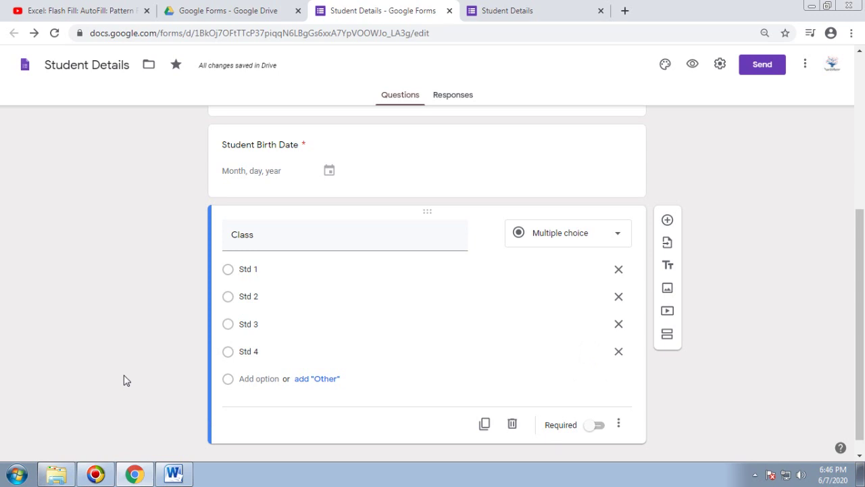
left_click(554, 7)
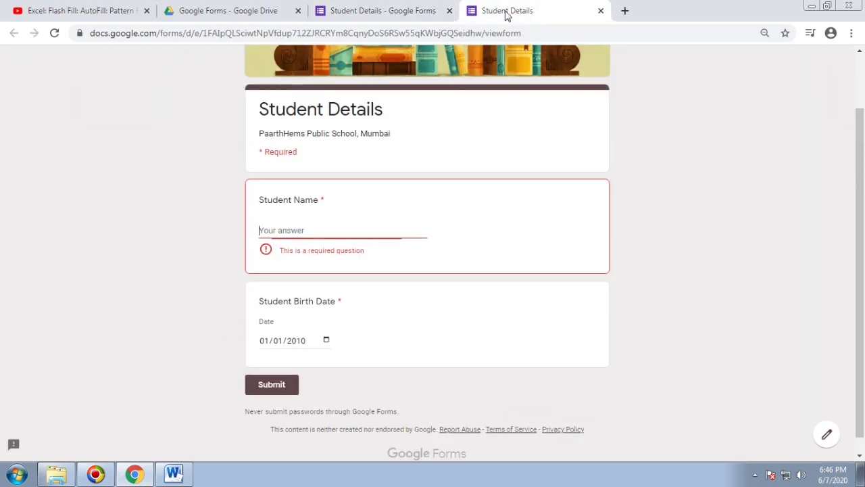
Reload the live form, test-pick Std 2 then Std 3 for Class, and go back to the editor
left_click(55, 33)
left_click(493, 136)
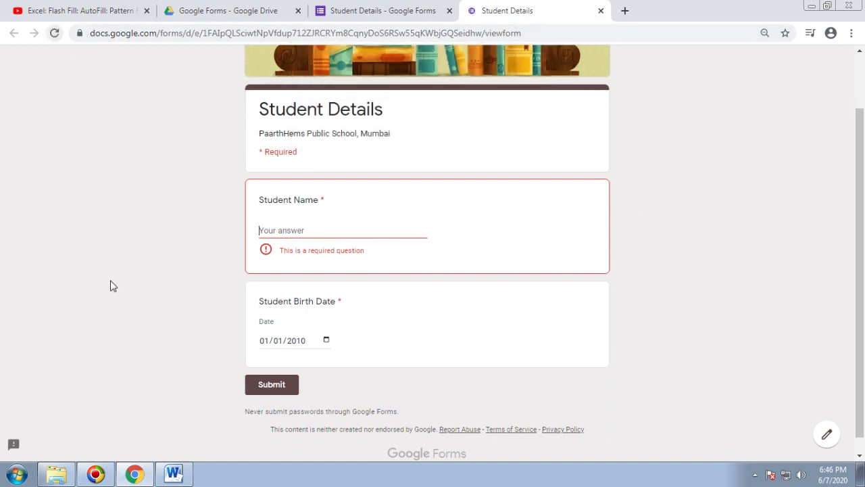
scroll(110, 286, "down", 3)
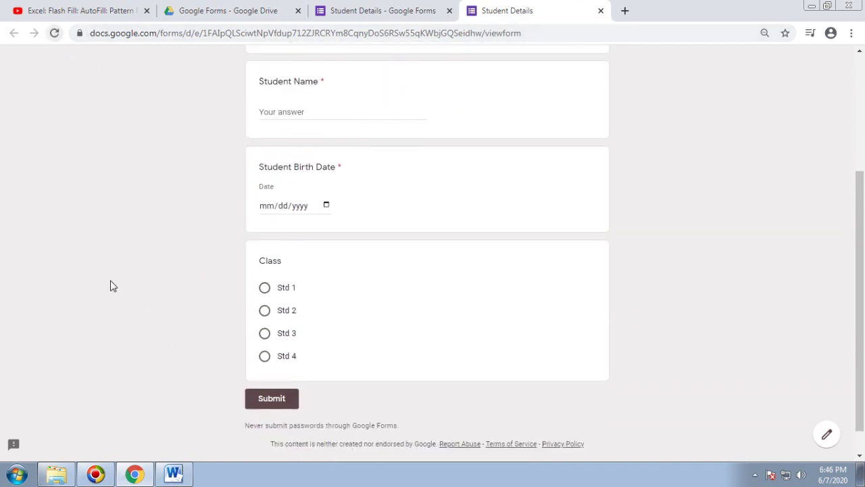
left_click(264, 303)
left_click(265, 325)
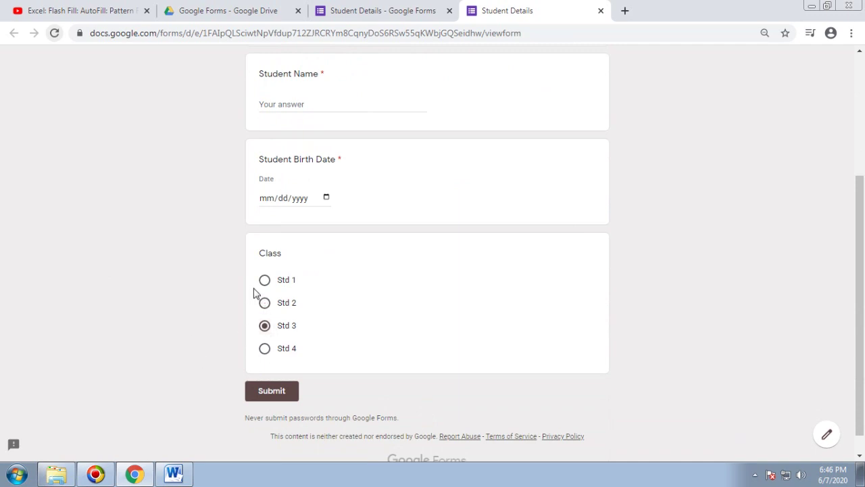
left_click(342, 17)
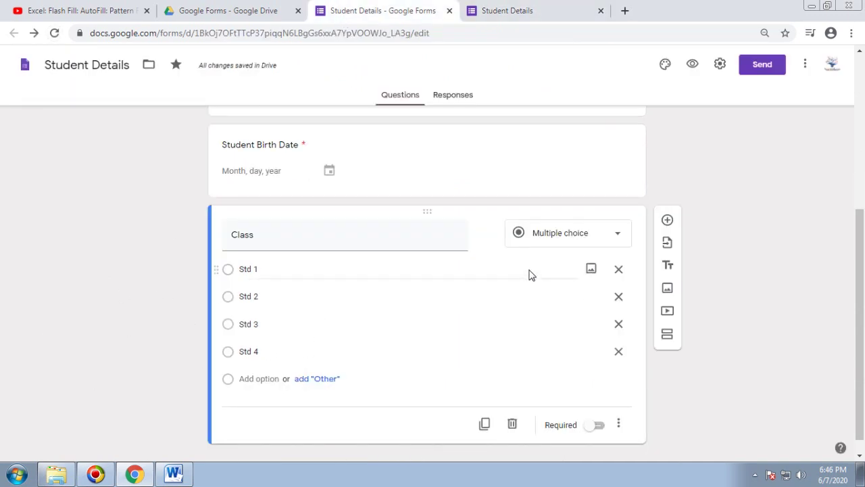
Change the Class question to Checkboxes and retitle it 'Payment Mode'
left_click(550, 234)
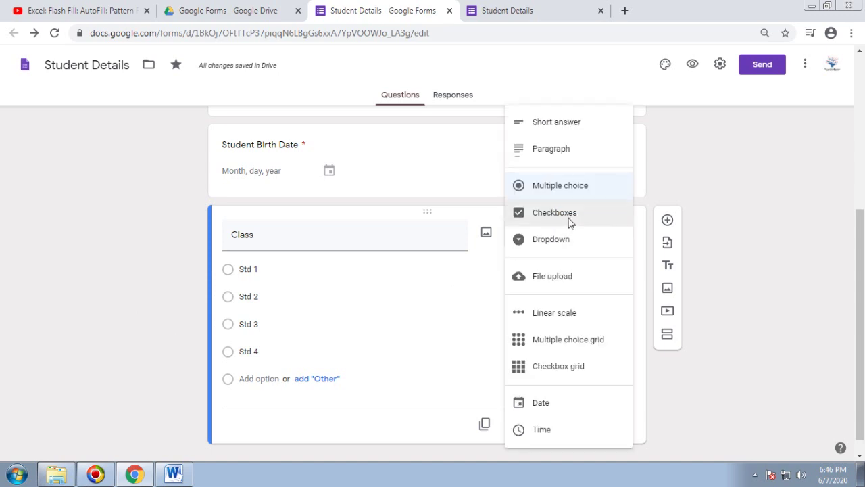
left_click(570, 223)
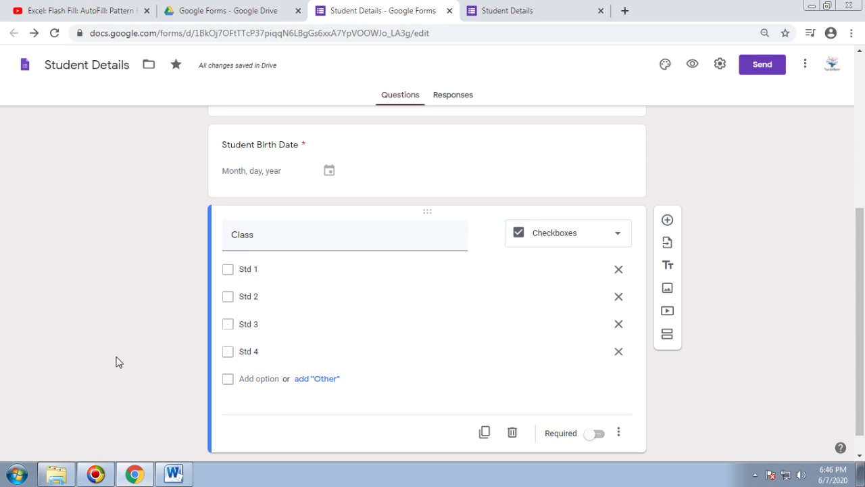
left_click(261, 276)
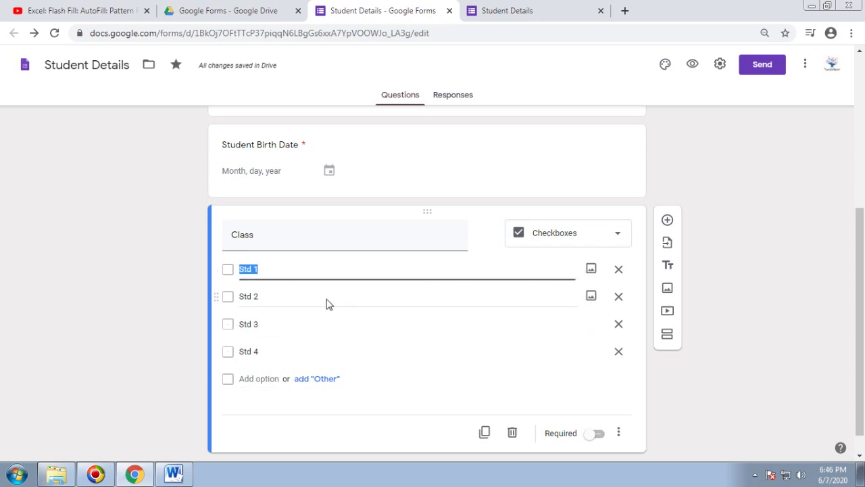
left_click(327, 304)
left_click(281, 241)
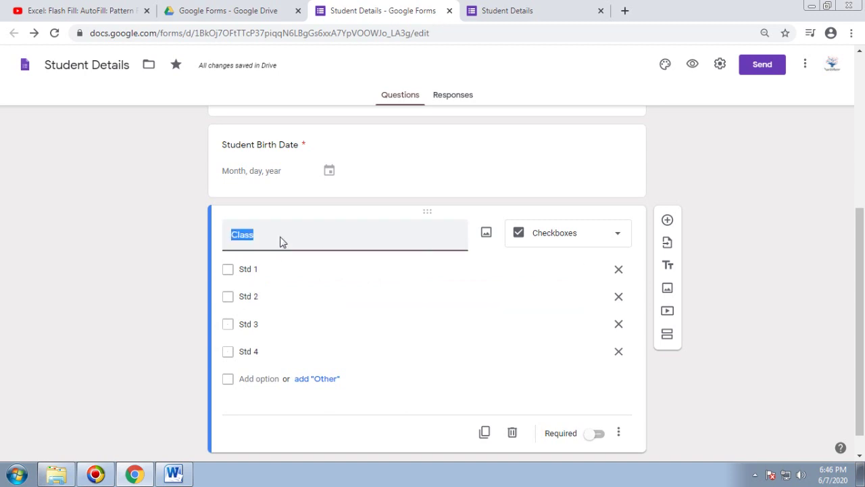
left_click(261, 242)
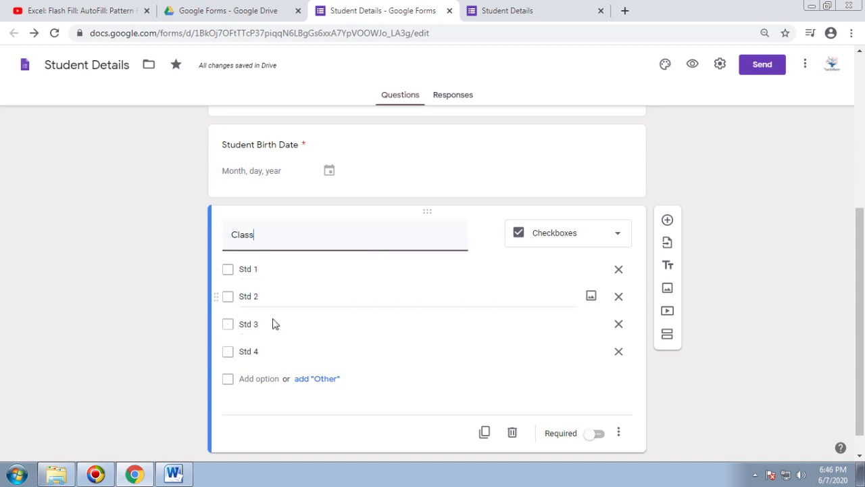
left_click_drag(268, 243, 218, 239)
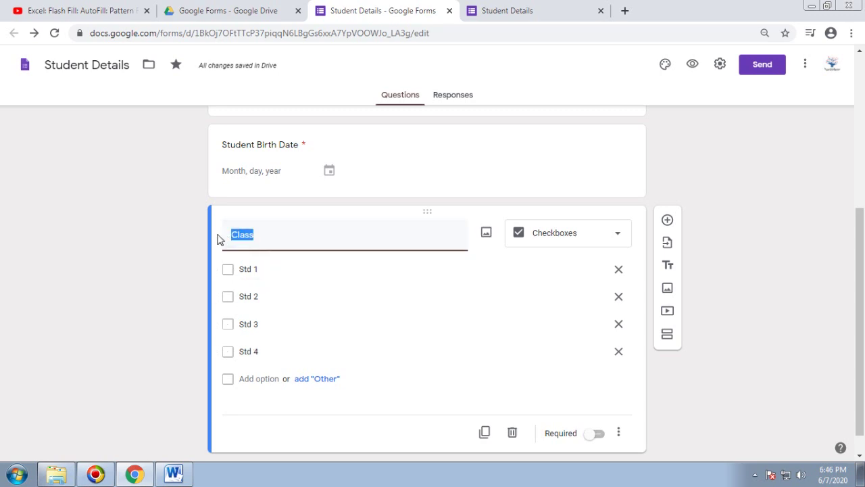
key("BackSpace")
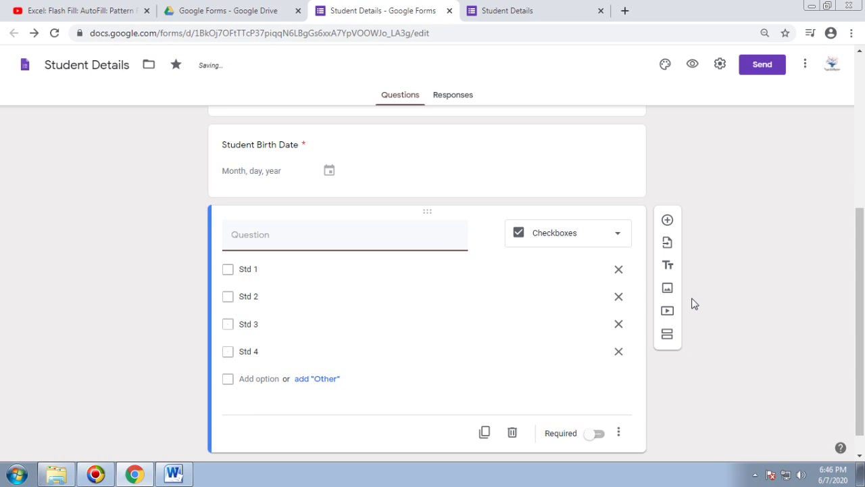
type("Paym")
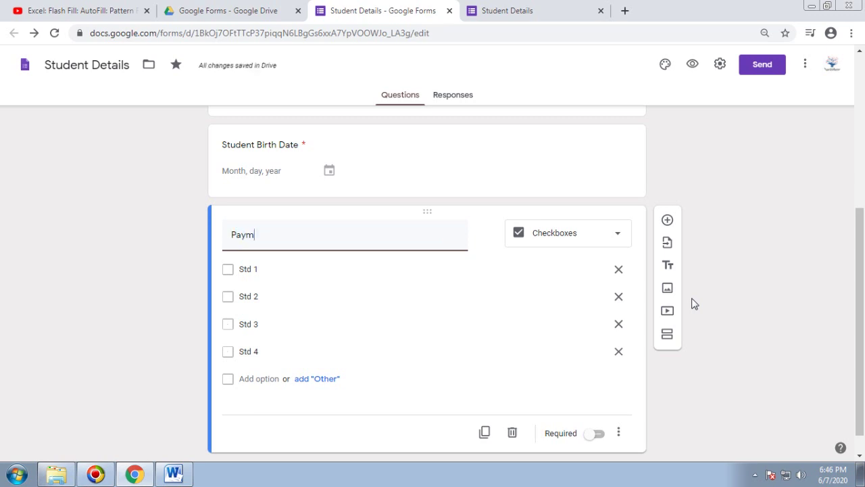
type("ent Mode")
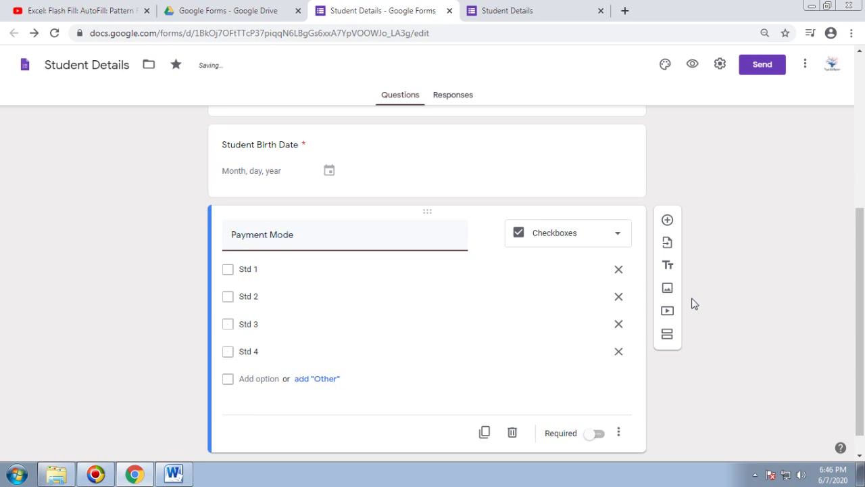
Rename its options to Cash, Netbanking, Debit Card and Credit Card
left_click(405, 272)
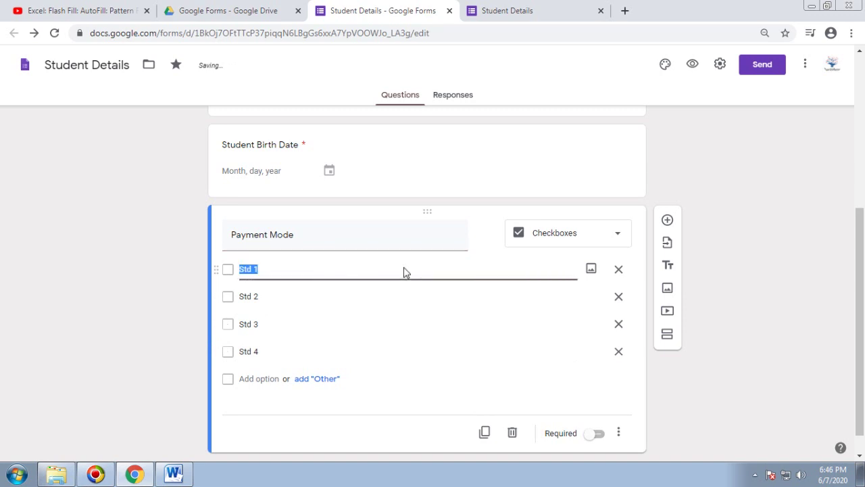
type("Cash")
key("Return")
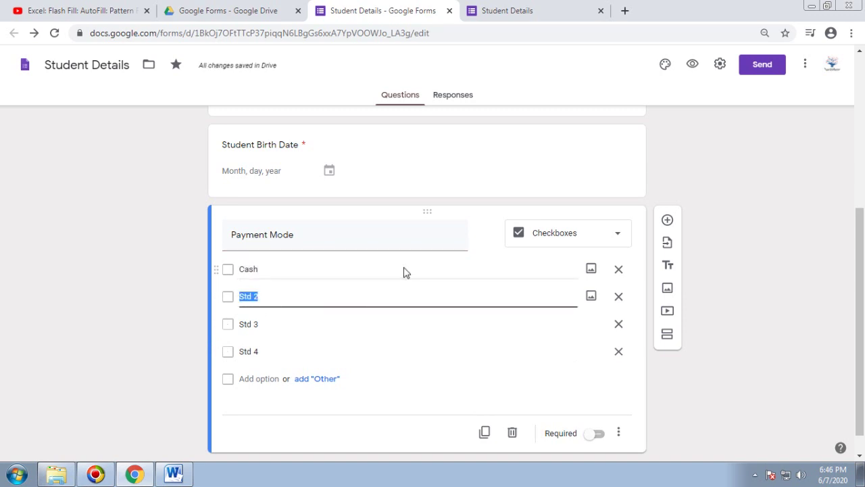
type("Netbankin")
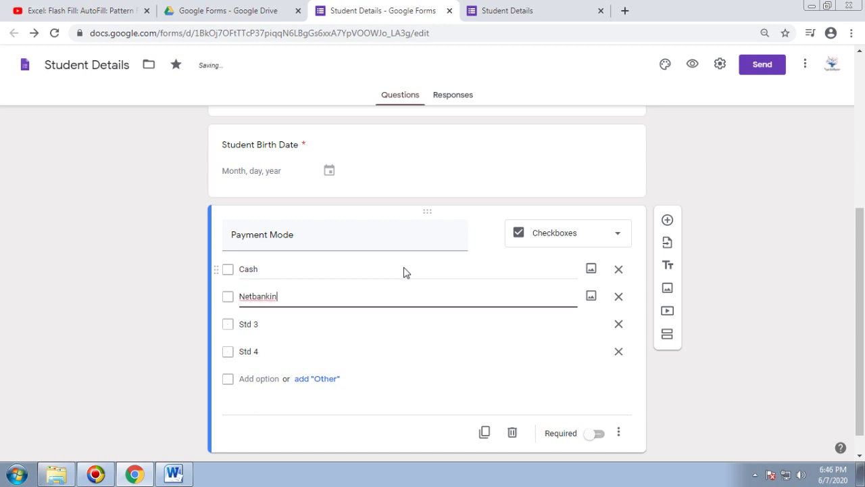
type("g")
key("Tab")
type("De")
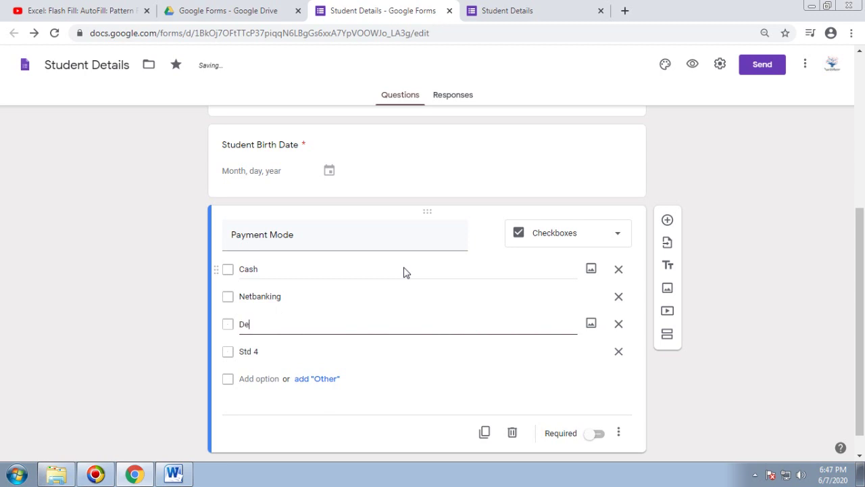
type("bit Card")
key("Tab")
type("C")
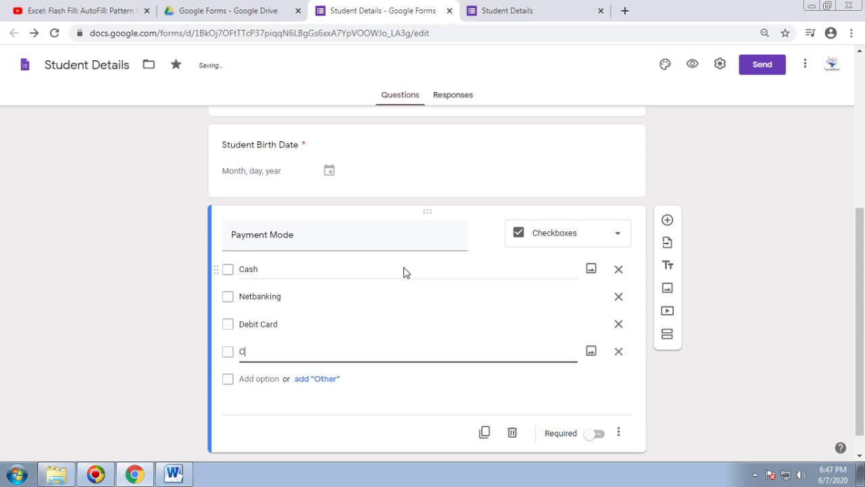
type("redit Card")
left_click(131, 305)
Reload the live form and tick both Cash and Credit Card under Payment Mode
left_click(476, 7)
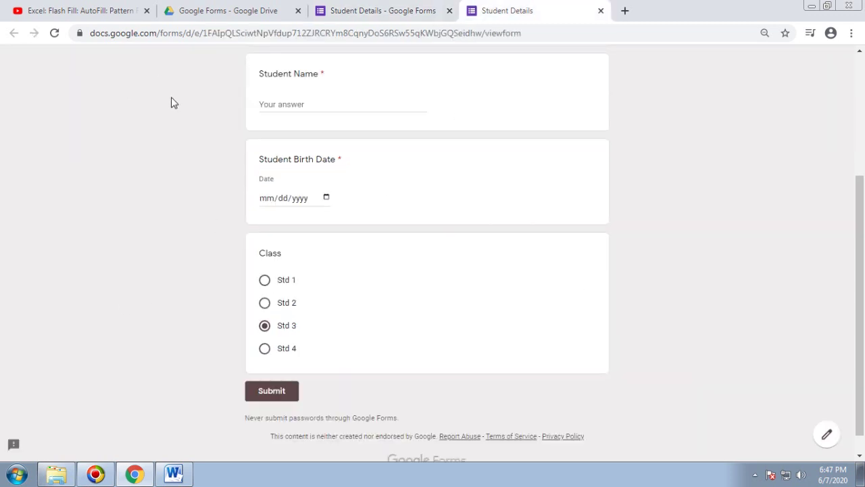
left_click(57, 33)
left_click(483, 129)
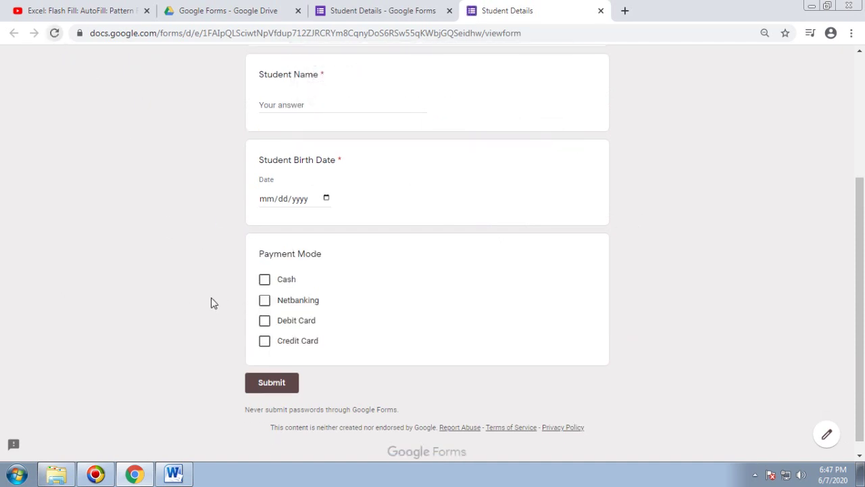
left_click(268, 283)
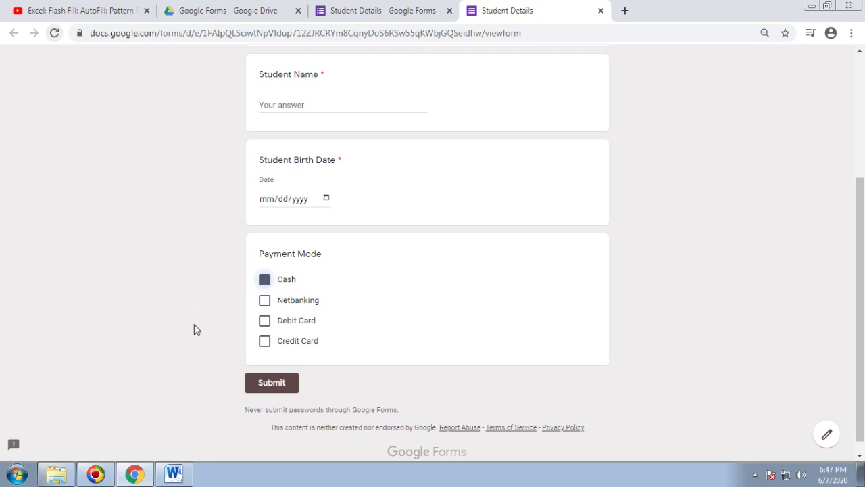
left_click(264, 341)
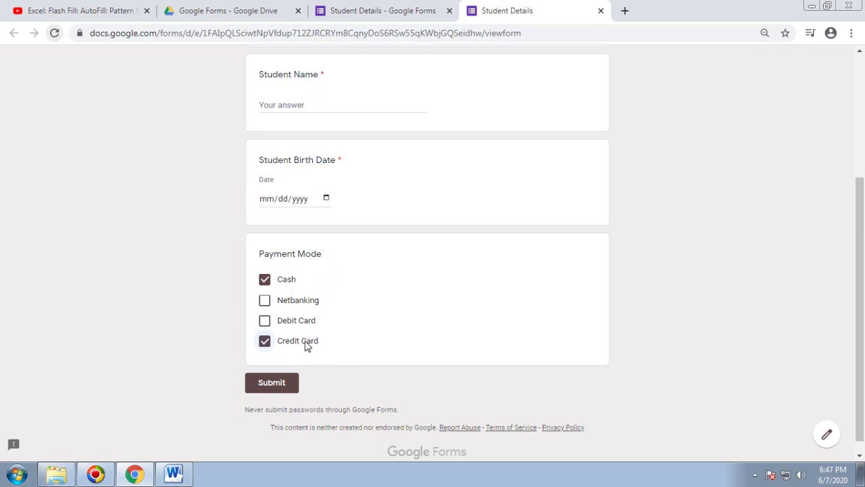
left_click(397, 8)
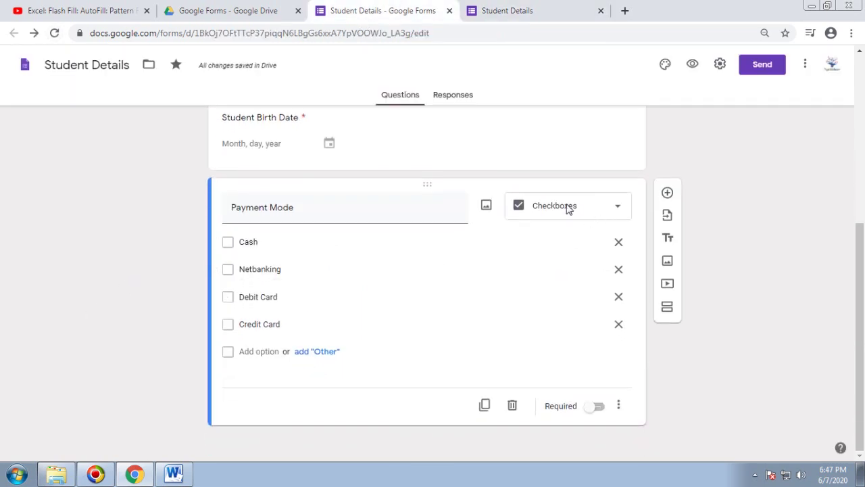
Change Payment Mode's question type from Checkboxes to Dropdown, keeping its four options
left_click(567, 210)
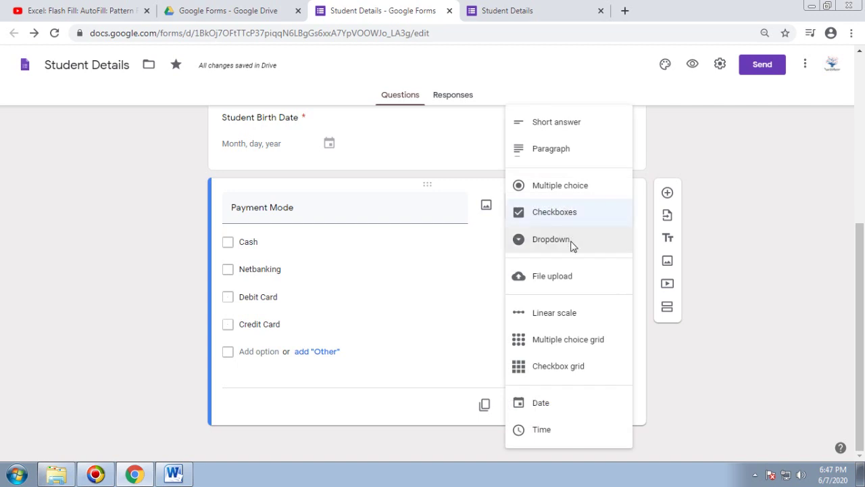
left_click(551, 243)
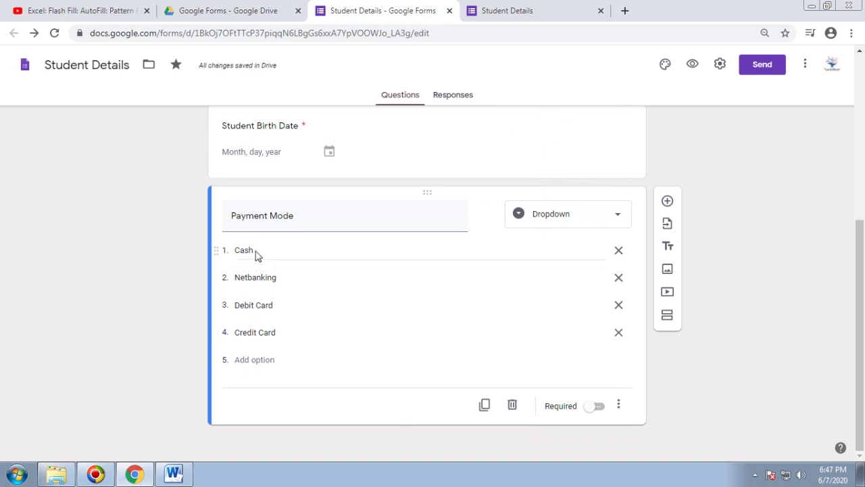
left_click(264, 308)
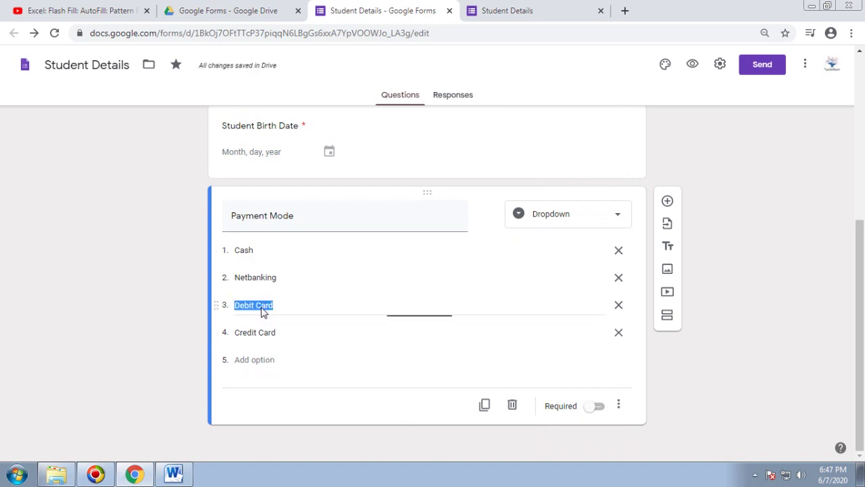
left_click(187, 381)
left_click(481, 8)
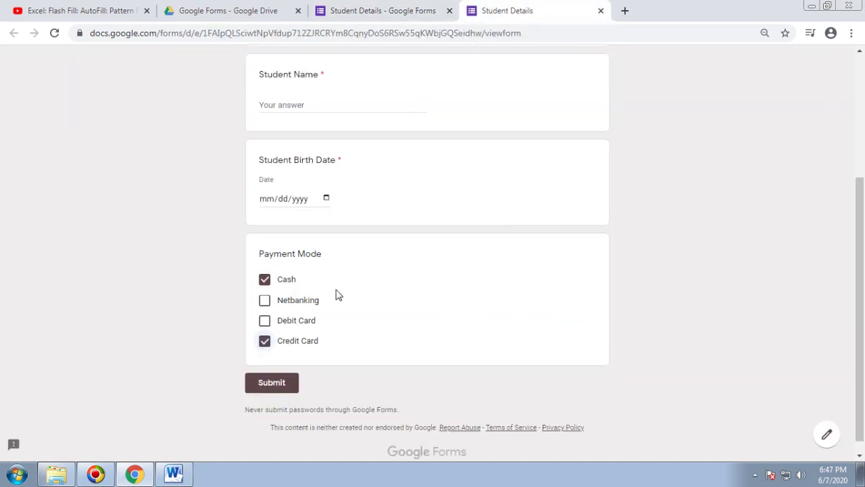
Reload the live form and pick Cash, Netbanking, Debit Card, then Credit Card from the Payment Mode dropdown
left_click(54, 33)
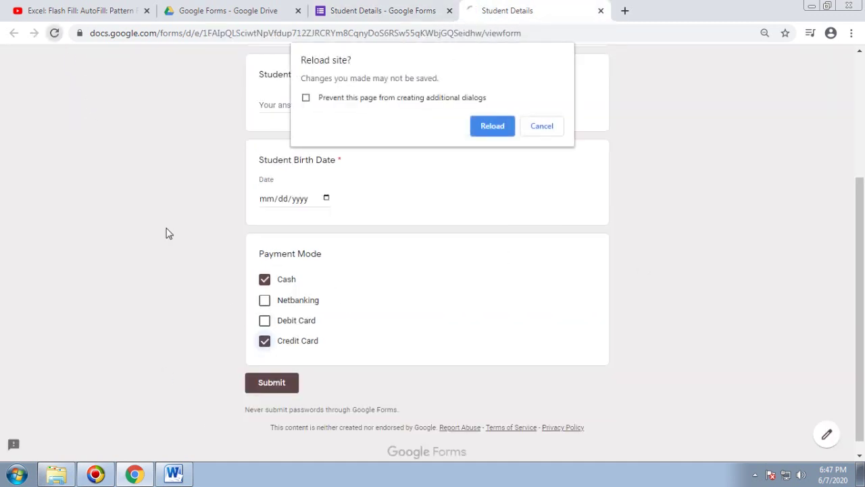
left_click(505, 128)
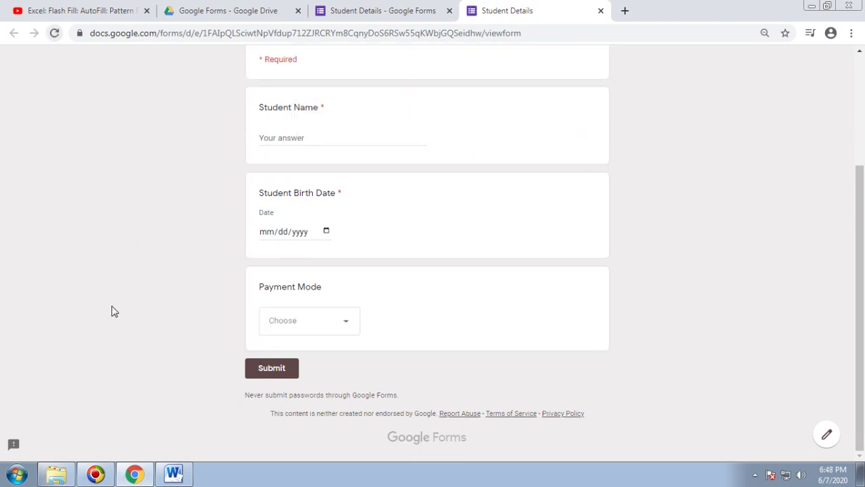
left_click(348, 325)
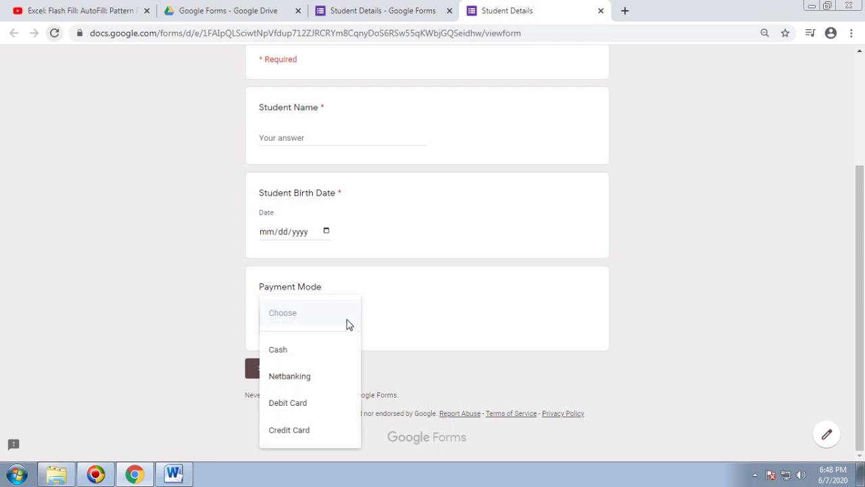
left_click(304, 359)
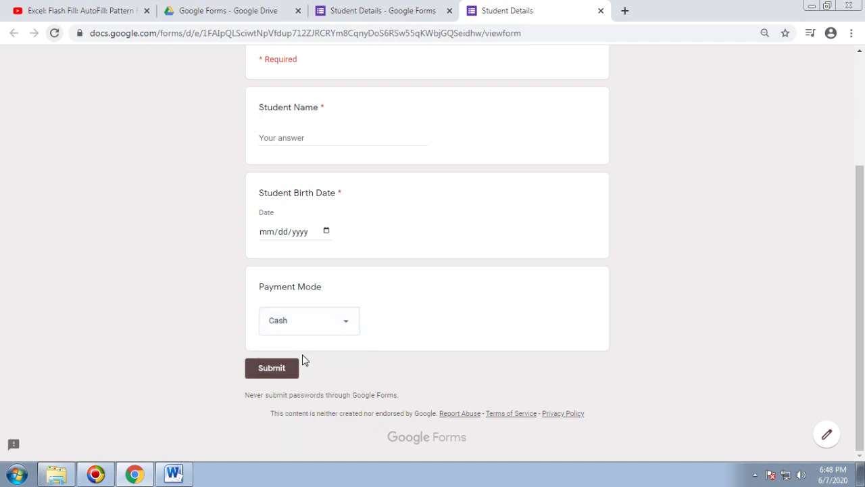
left_click(351, 329)
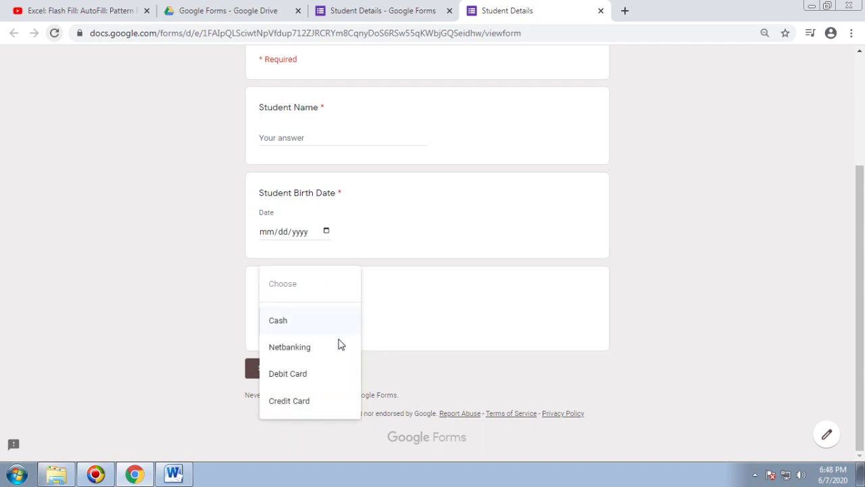
left_click(324, 354)
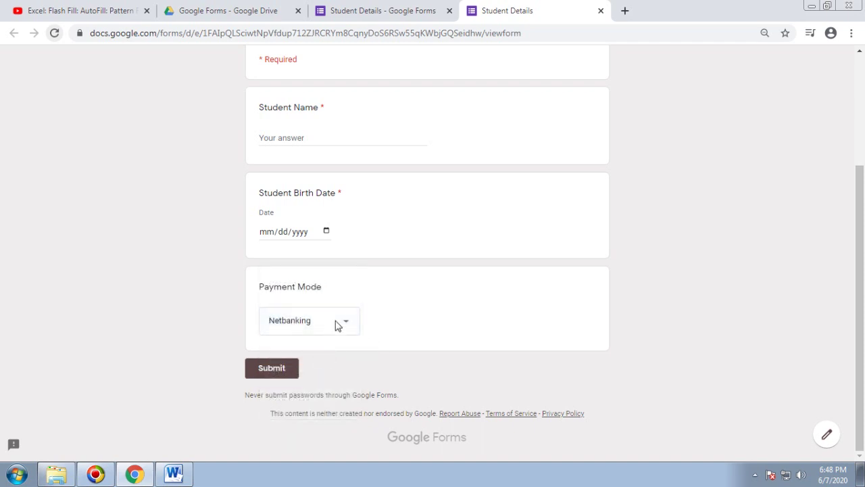
left_click(338, 325)
left_click(328, 354)
left_click(332, 323)
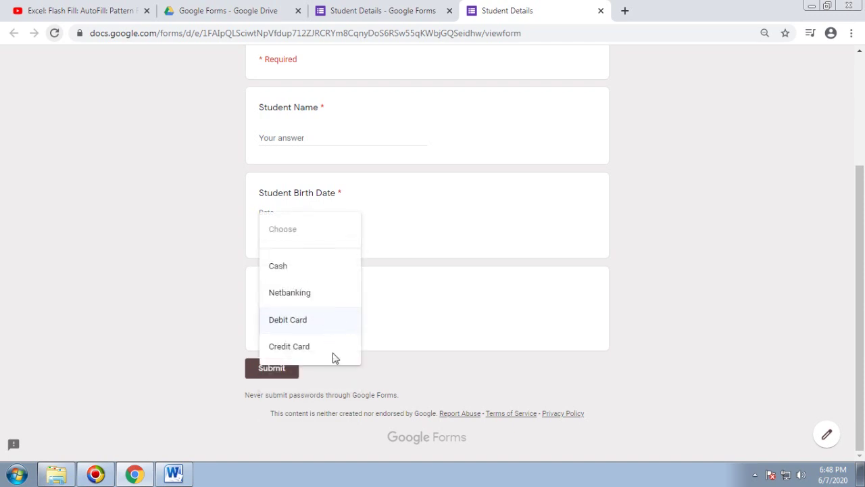
left_click(326, 355)
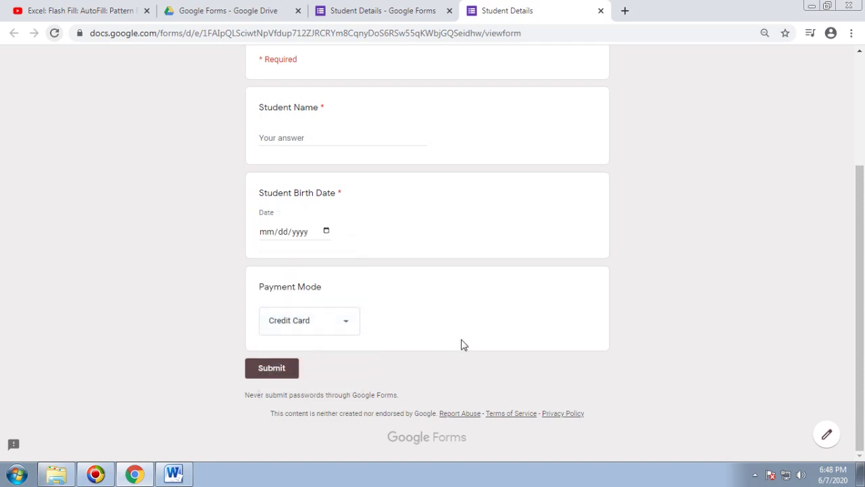
left_click(420, 8)
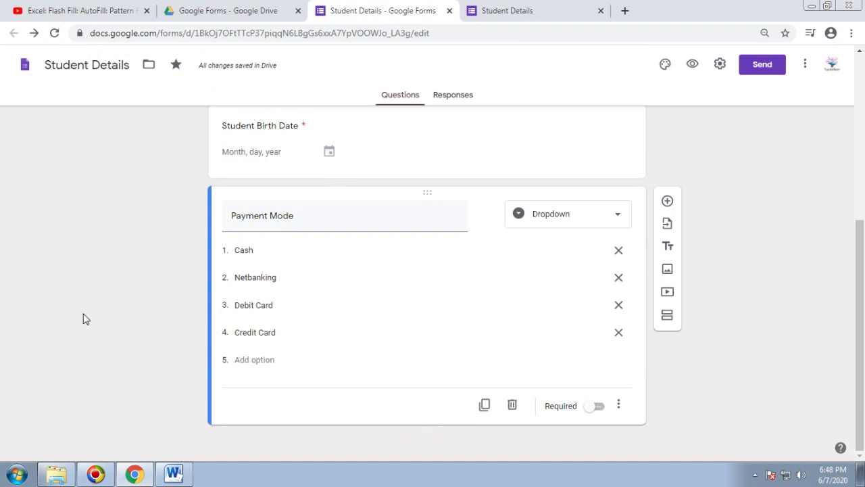
Change the Payment Mode question to a File upload question and accept the Drive notice
left_click(555, 224)
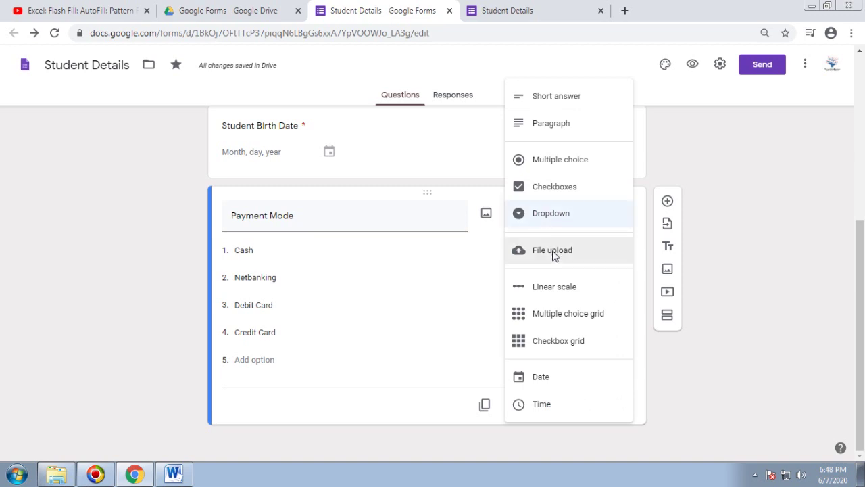
left_click(552, 252)
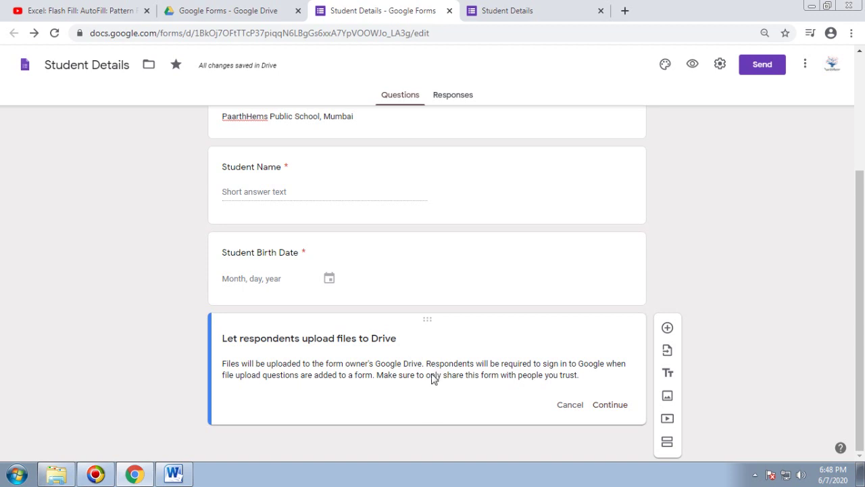
left_click(608, 404)
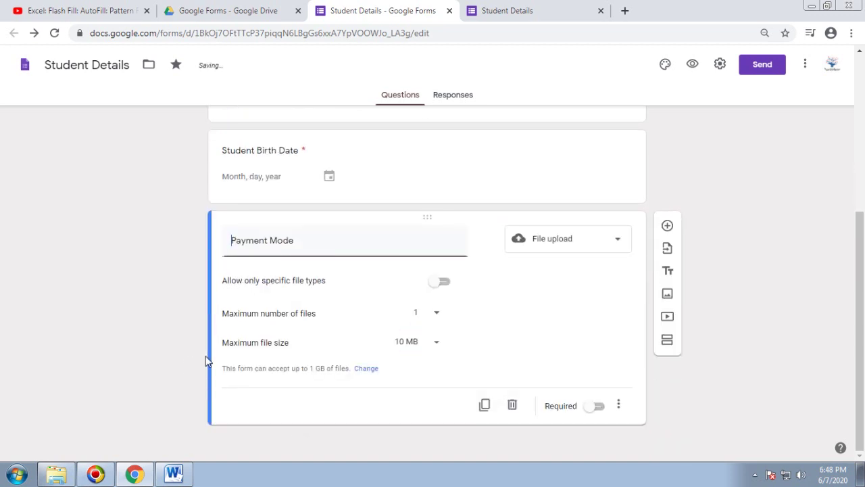
Retitle the question 'Student Photo' and turn on Allow only specific file types
left_click_drag(376, 253, 181, 216)
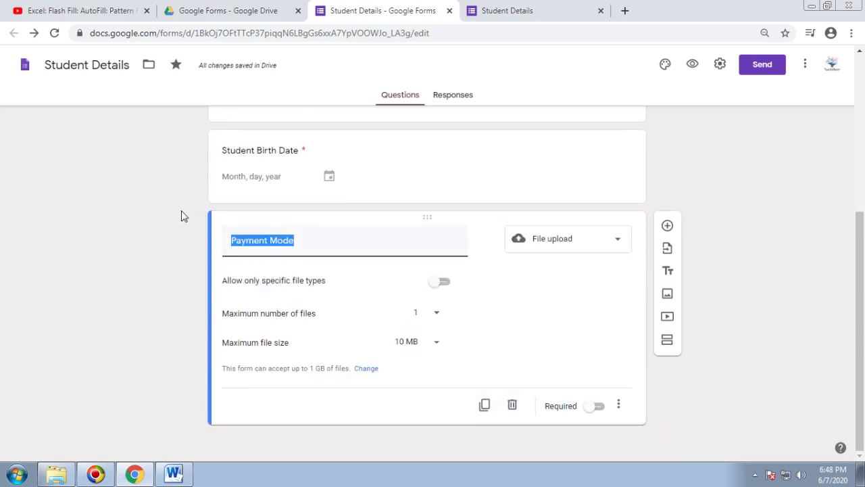
type("Student")
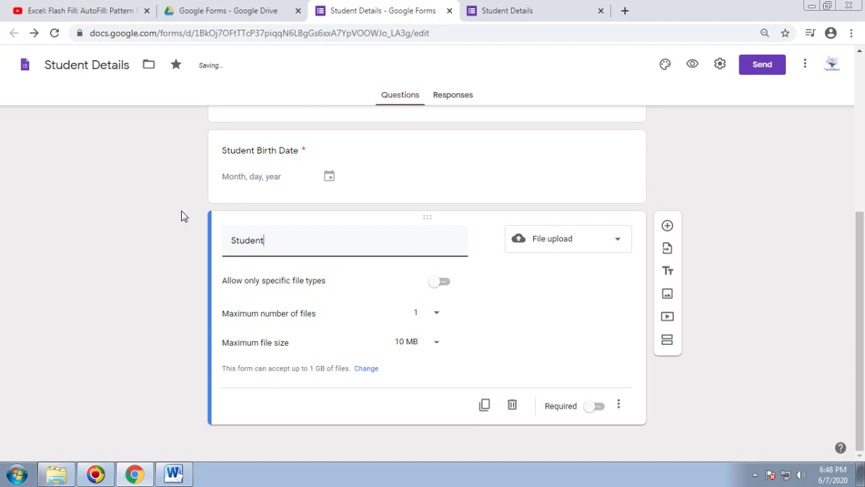
type(" Photo")
left_click(152, 282)
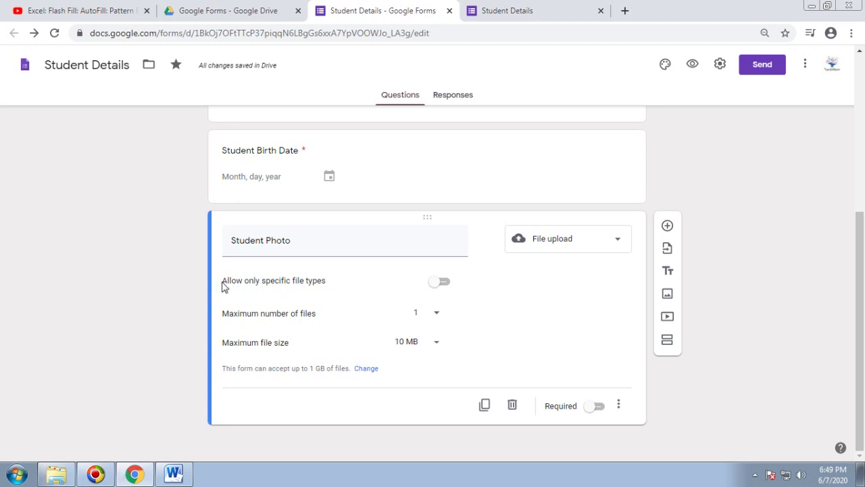
left_click_drag(224, 287, 332, 285)
left_click(335, 286)
left_click(443, 282)
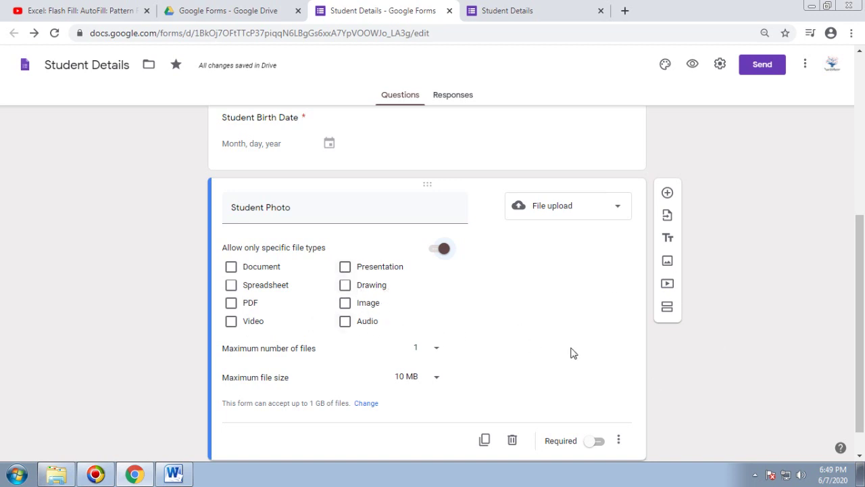
Limit Student Photo uploads to Image files with a 1 MB maximum and mark it required
left_click(345, 306)
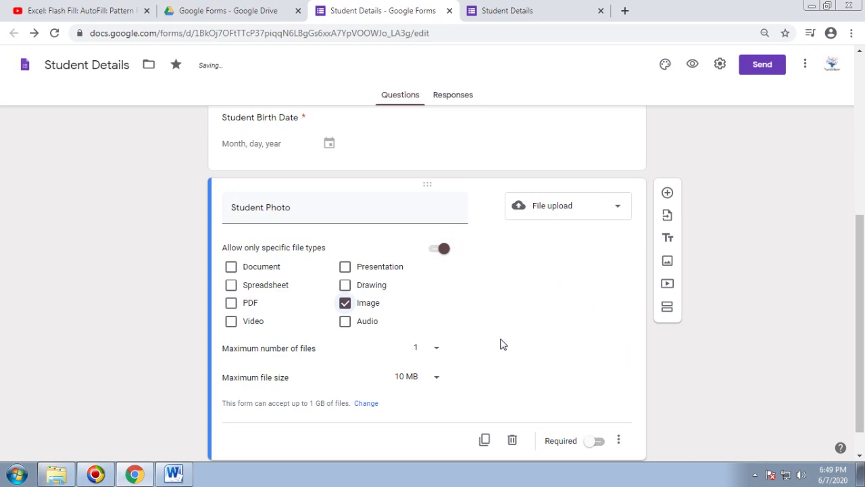
scroll(502, 343, "down", 1)
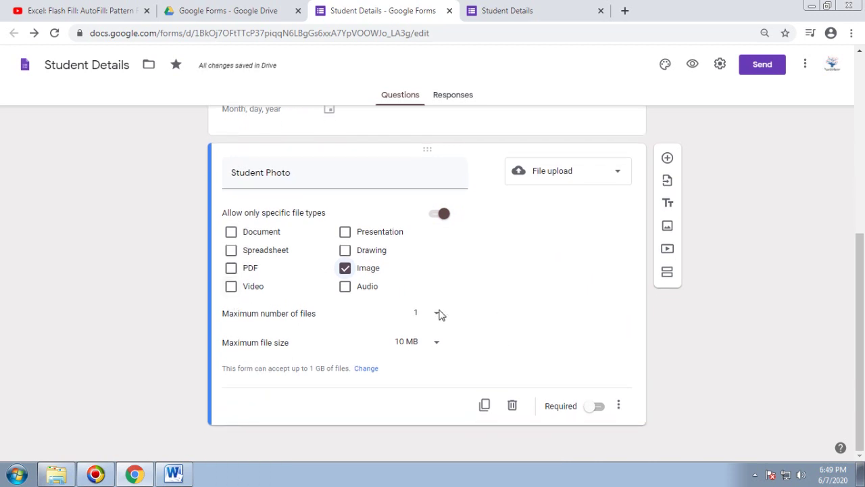
left_click_drag(230, 344, 439, 370)
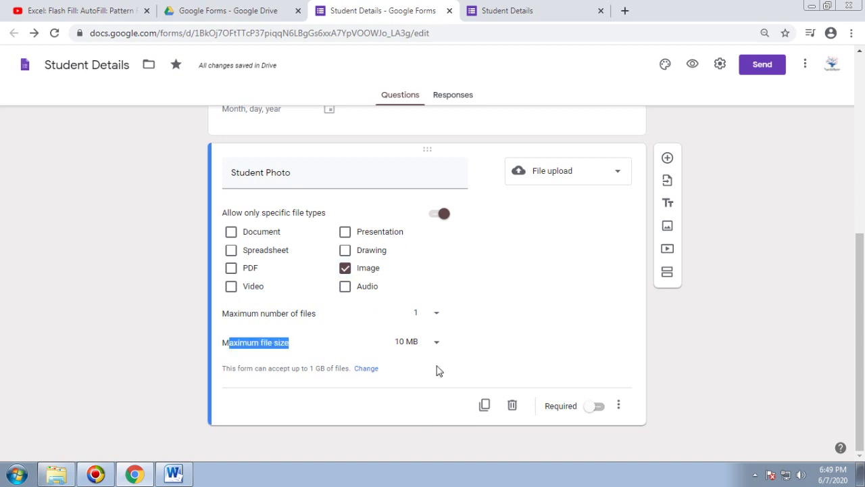
left_click(435, 343)
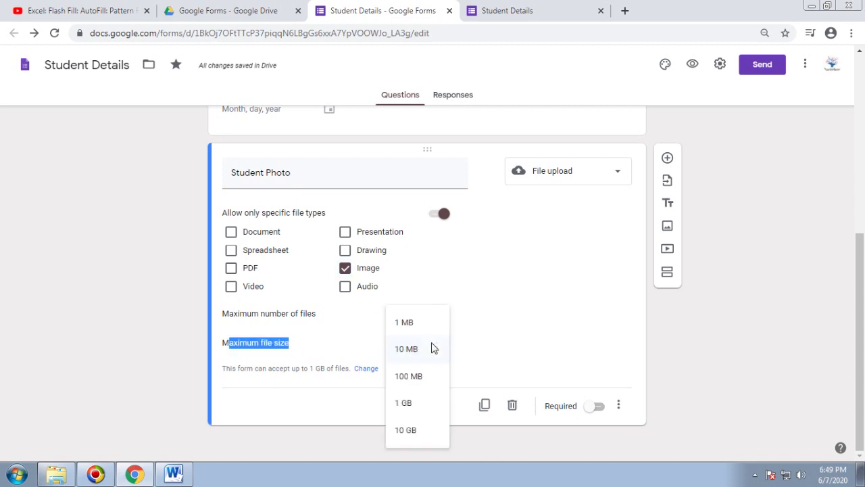
left_click(490, 328)
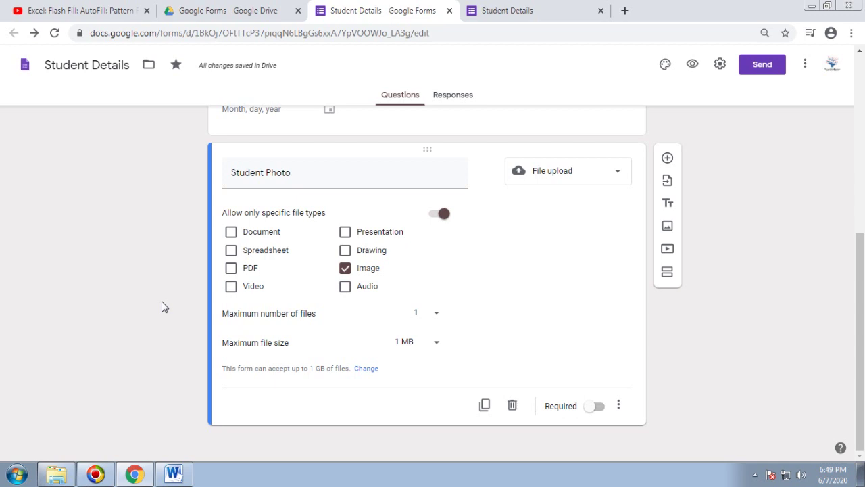
left_click(595, 408)
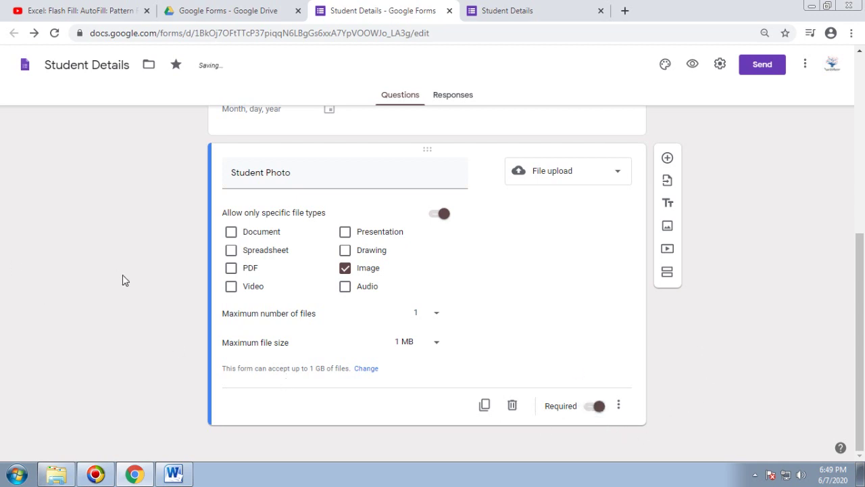
left_click(482, 9)
Reload the live form, then browse My Drive in the Student Photo file picker and cancel
left_click(55, 33)
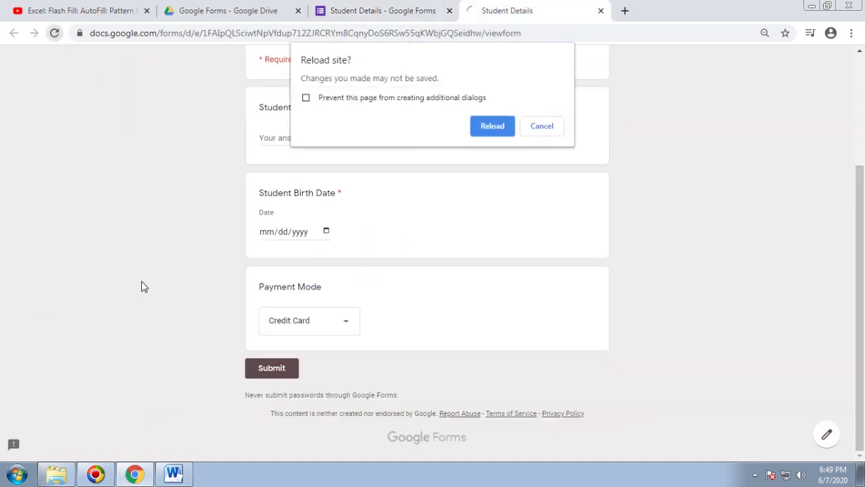
left_click(497, 129)
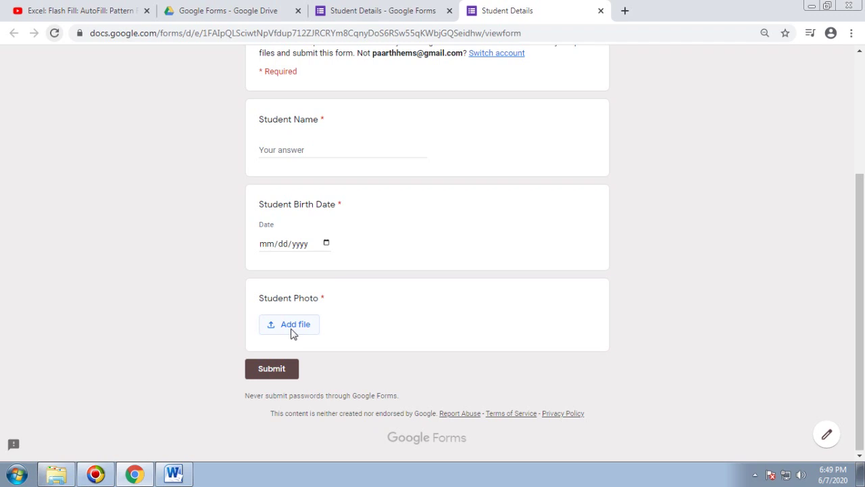
left_click(291, 331)
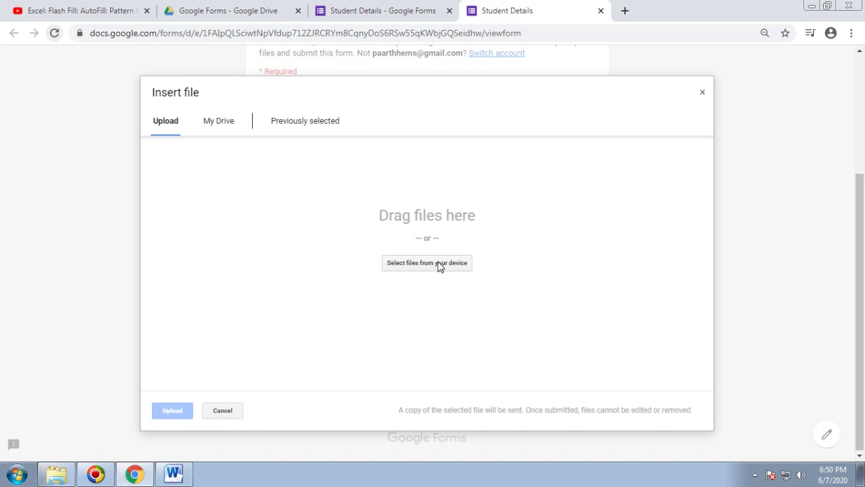
left_click(209, 125)
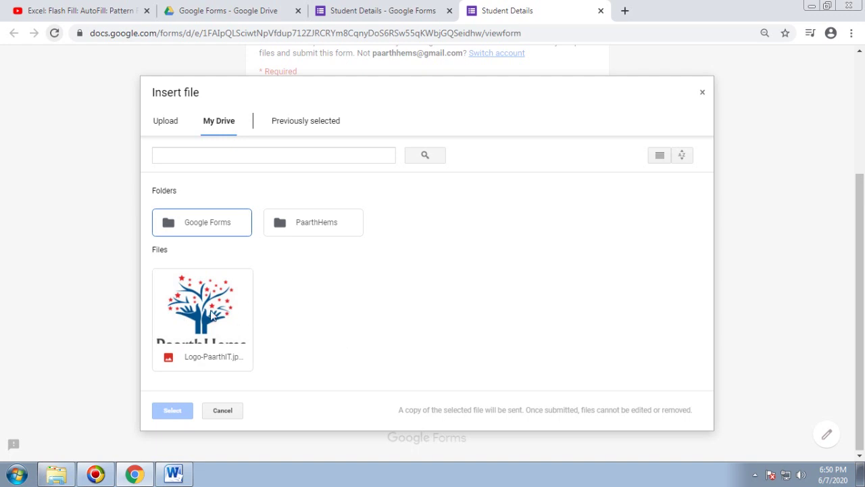
left_click(212, 314)
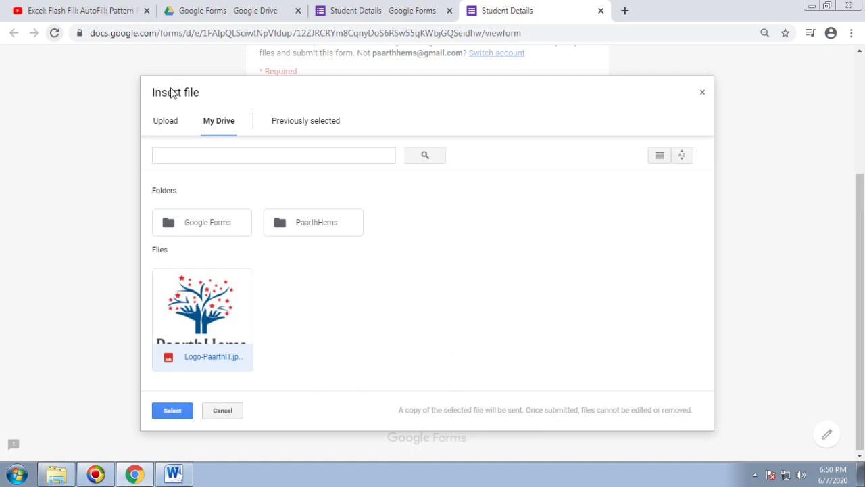
left_click(227, 410)
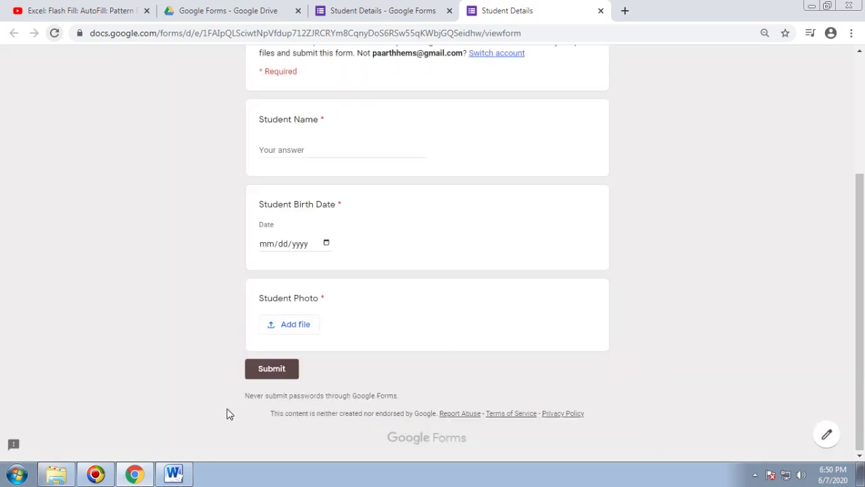
left_click(69, 473)
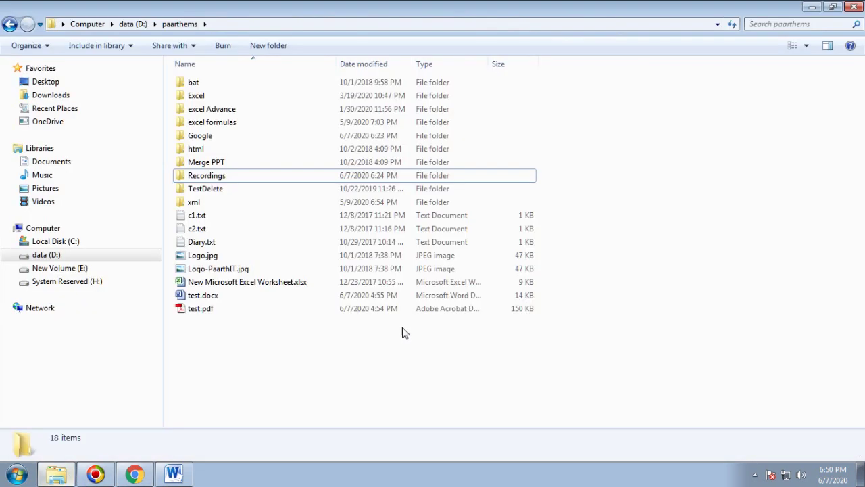
Rename Logo-PaarthIT.jpg to StudentPhoto.jpg in Explorer and return to the live form
left_click(228, 269)
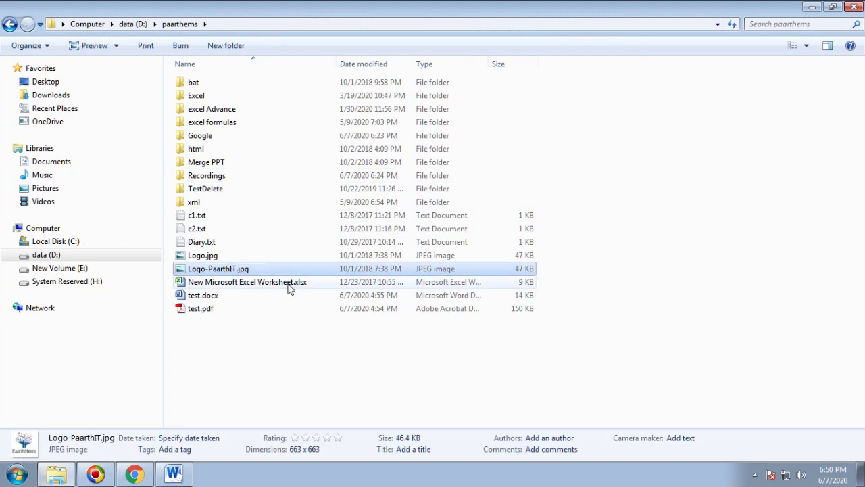
key("F2")
type("Studen")
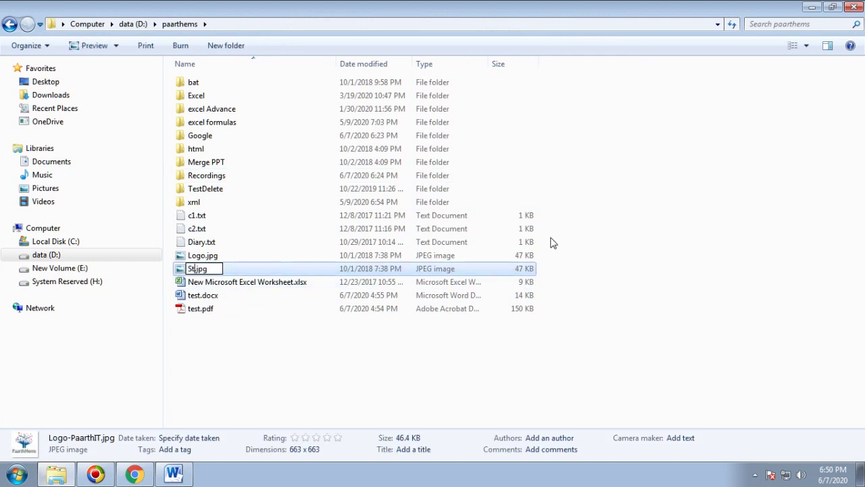
type("tPhoto")
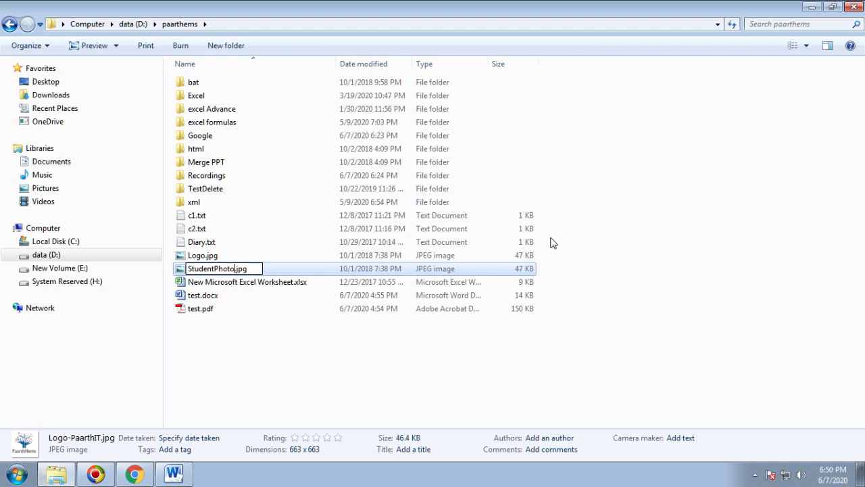
key("Return")
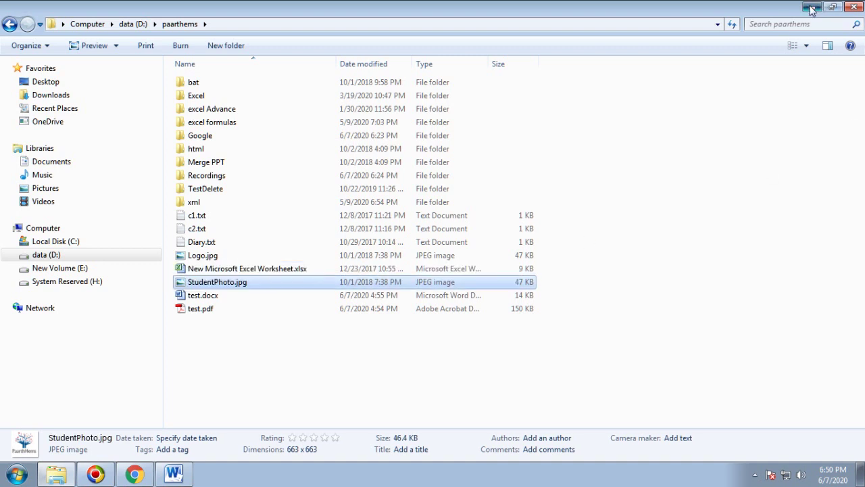
left_click(812, 8)
left_click(291, 324)
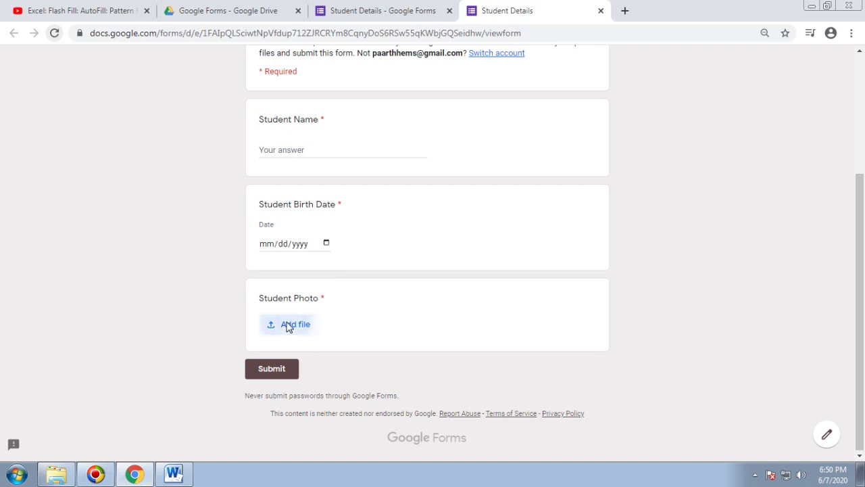
Upload StudentPhoto.jpg from the computer as the Student Photo answer
left_click(425, 263)
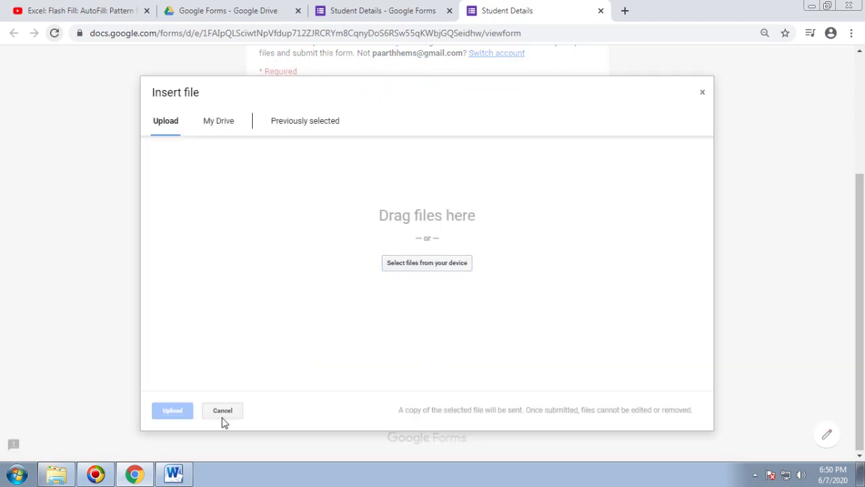
double_click(165, 236)
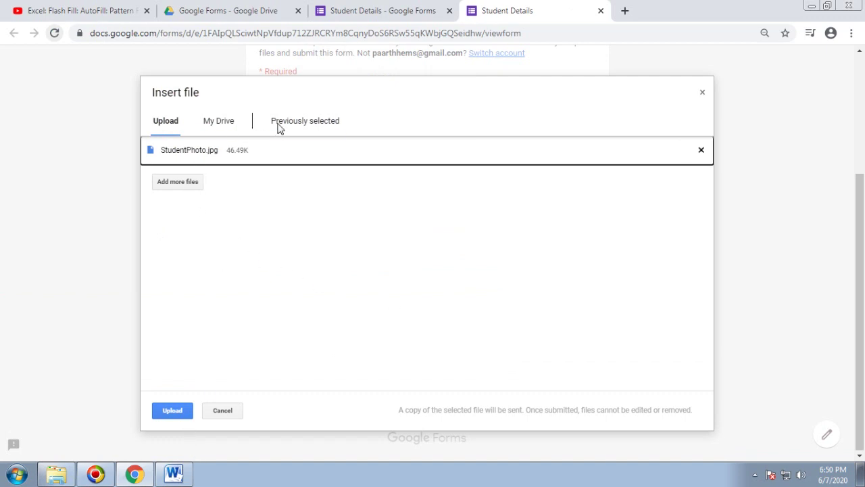
left_click(173, 412)
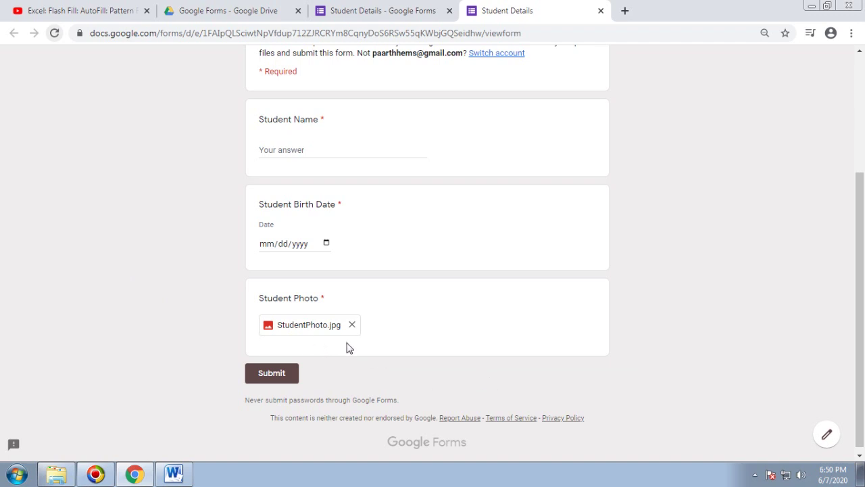
scroll(431, 368, "up", 1)
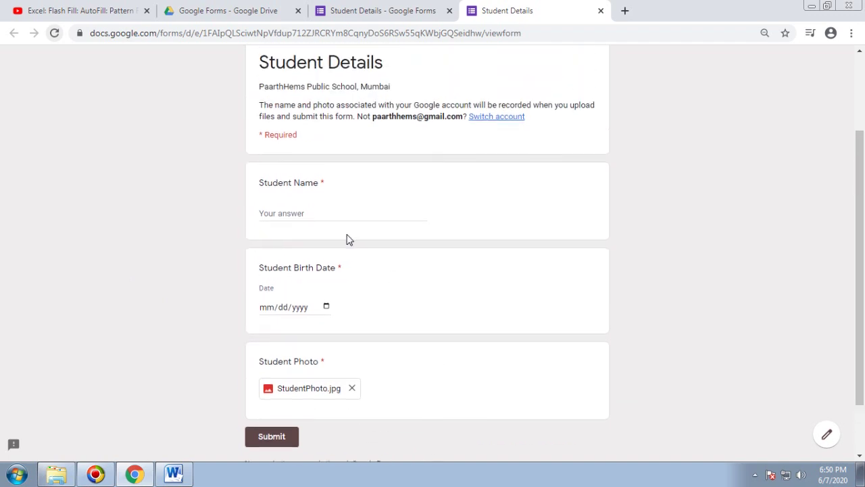
Enter the student's full name and set Student Birth Date to 05/01/2014
left_click(326, 214)
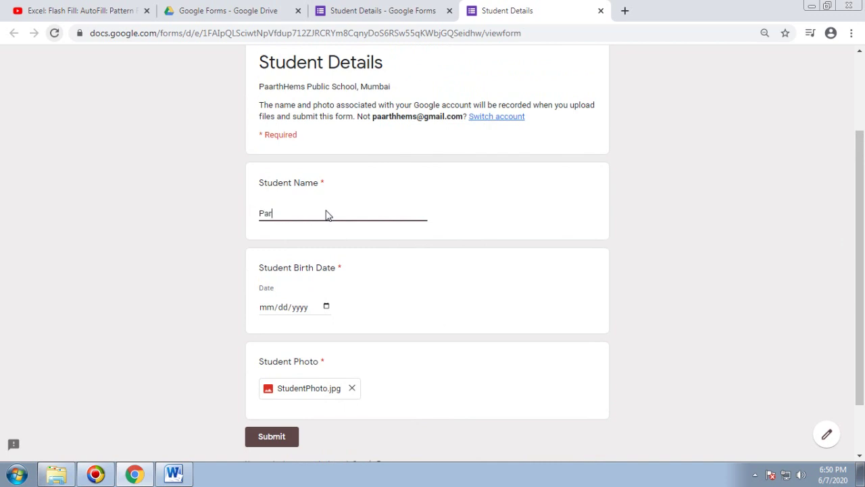
left_click(326, 306)
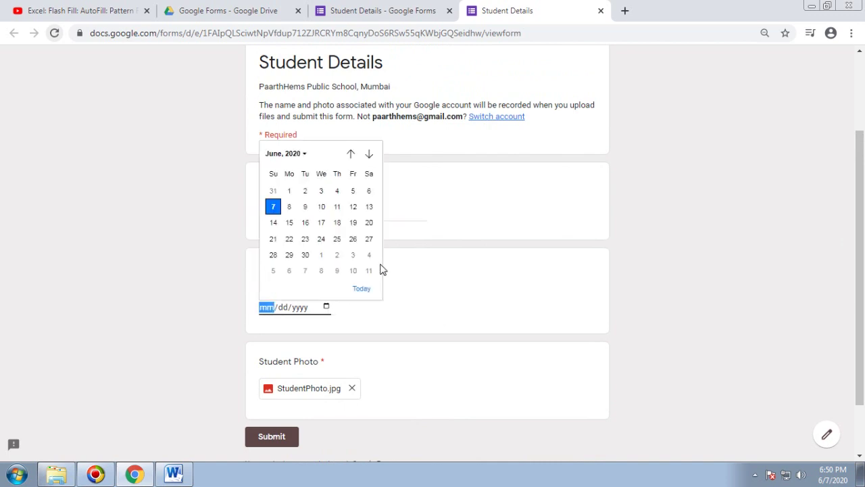
left_click(291, 154)
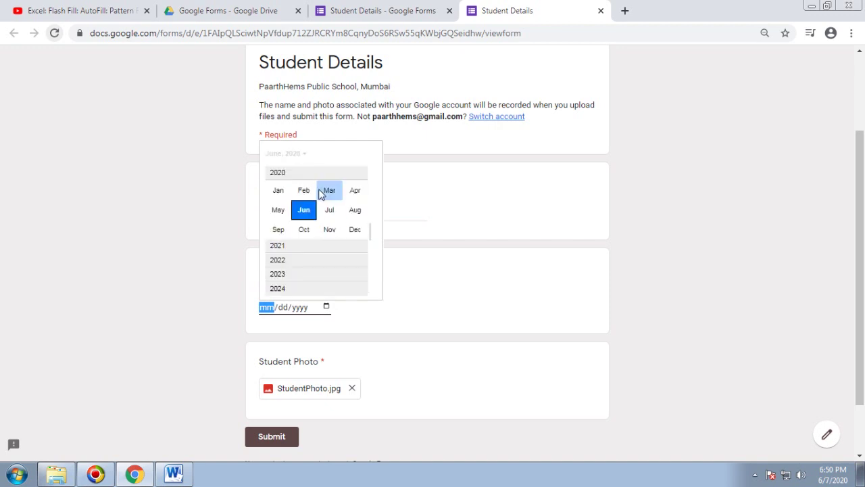
scroll(321, 209, "up", 5)
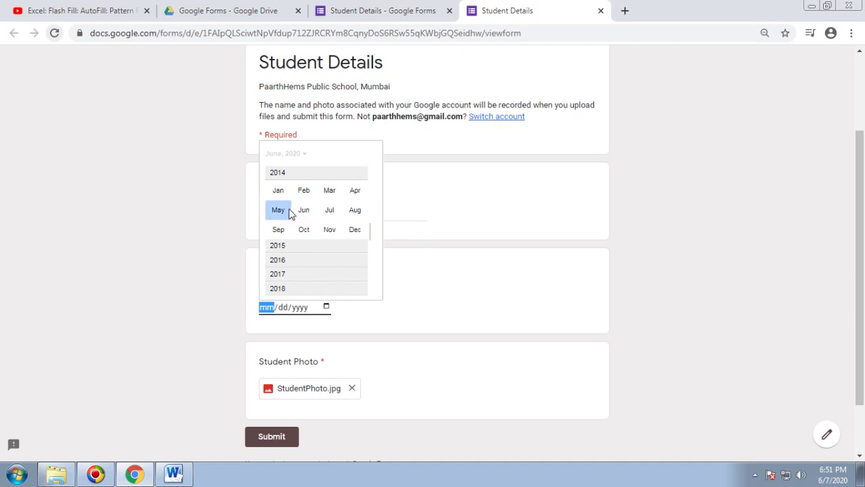
left_click(278, 209)
left_click(336, 190)
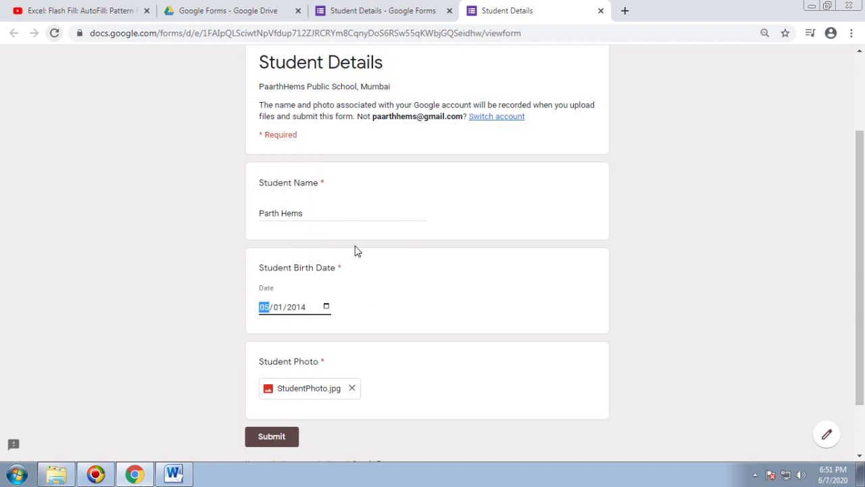
left_click(453, 297)
Submit the test response
scroll(169, 342, "up", 2)
scroll(170, 342, "down", 3)
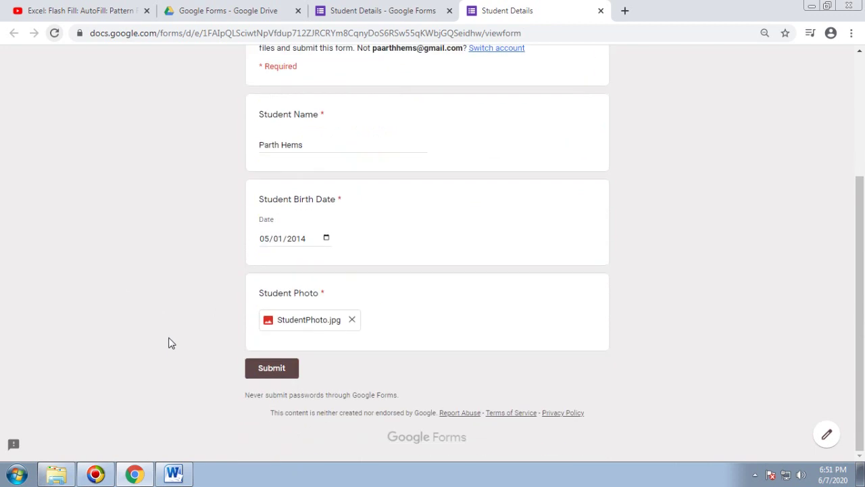
left_click(273, 367)
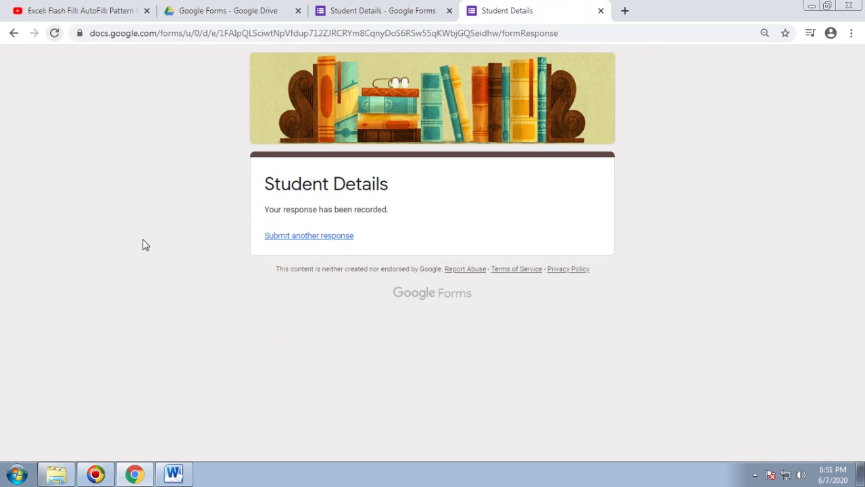
Check the 1 response under Responses in the editor and open the Student Photo Drive folder
left_click(361, 17)
scroll(135, 243, "up", 5)
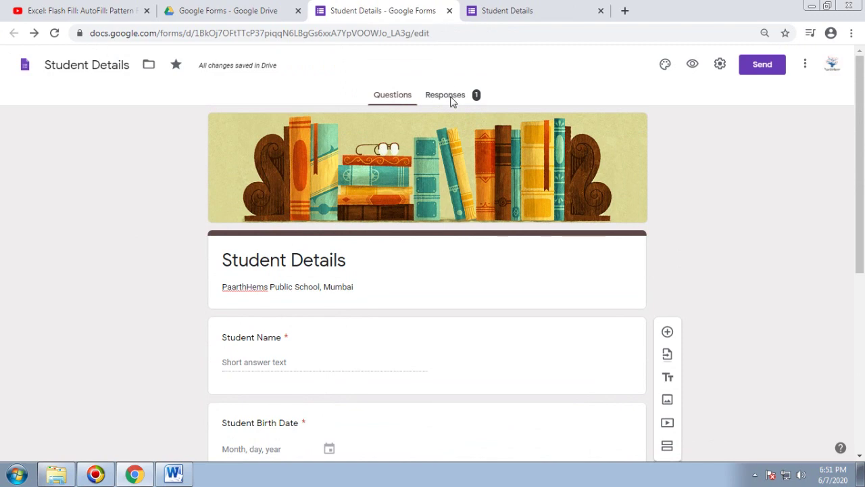
left_click(452, 98)
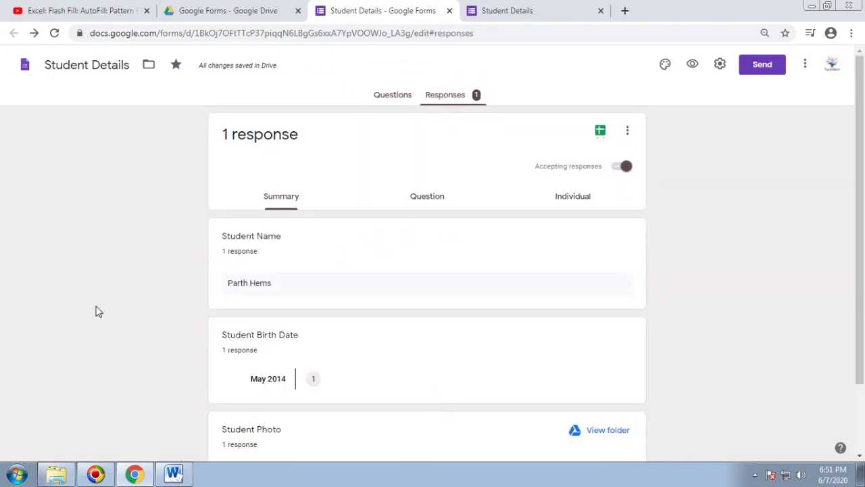
scroll(149, 309, "down", 1)
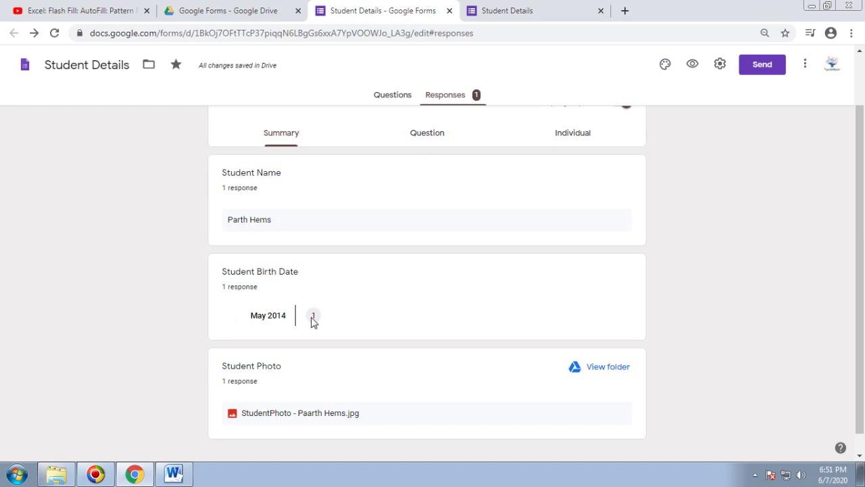
scroll(87, 338, "down", 1)
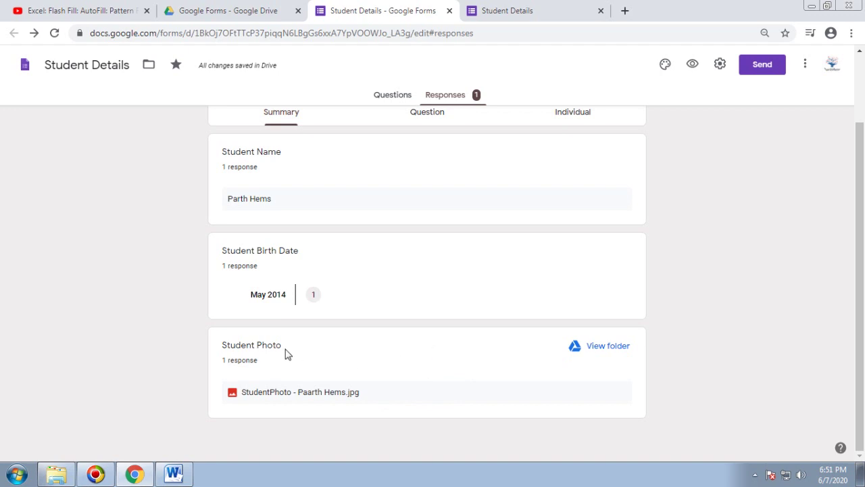
left_click(604, 354)
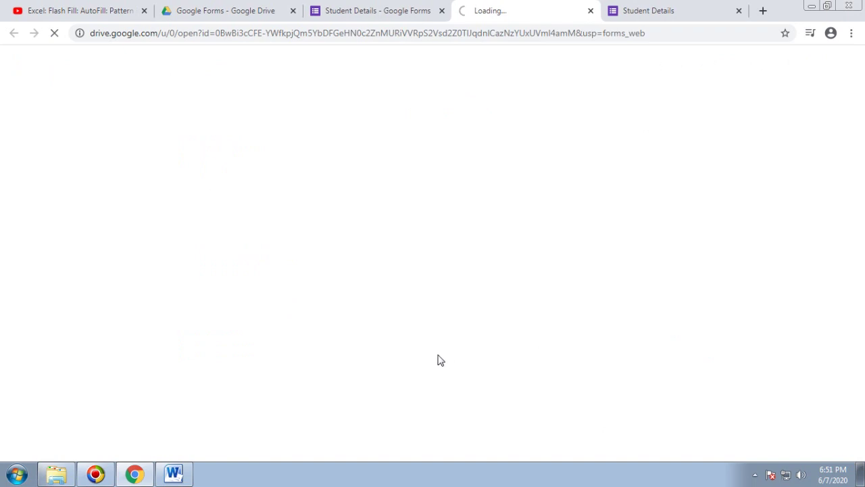
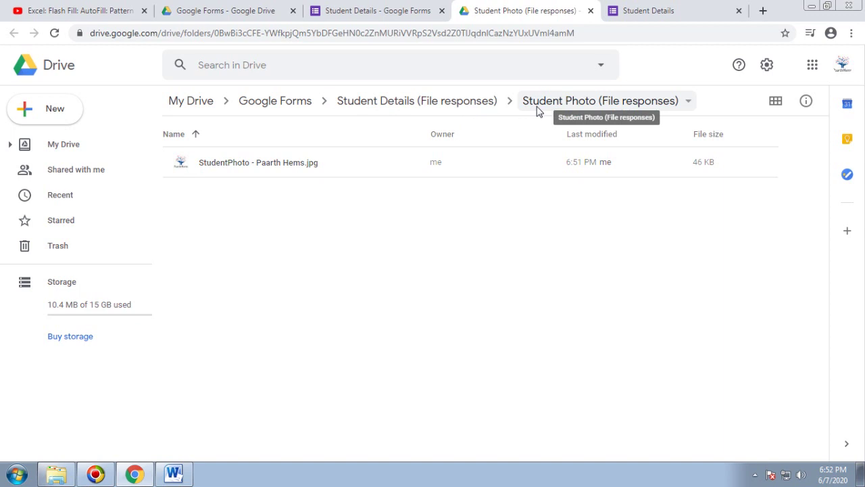
Open Student Details (File responses) from the Google Forms folder, then show the response-recorded page
left_click(270, 101)
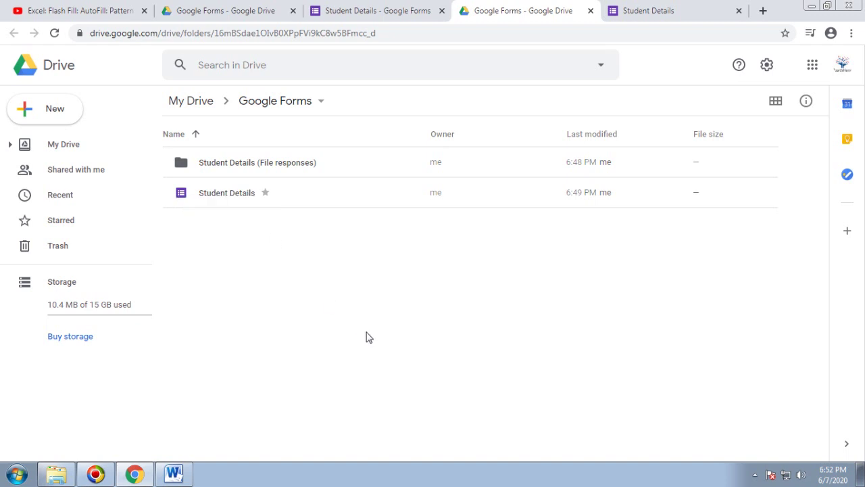
double_click(205, 168)
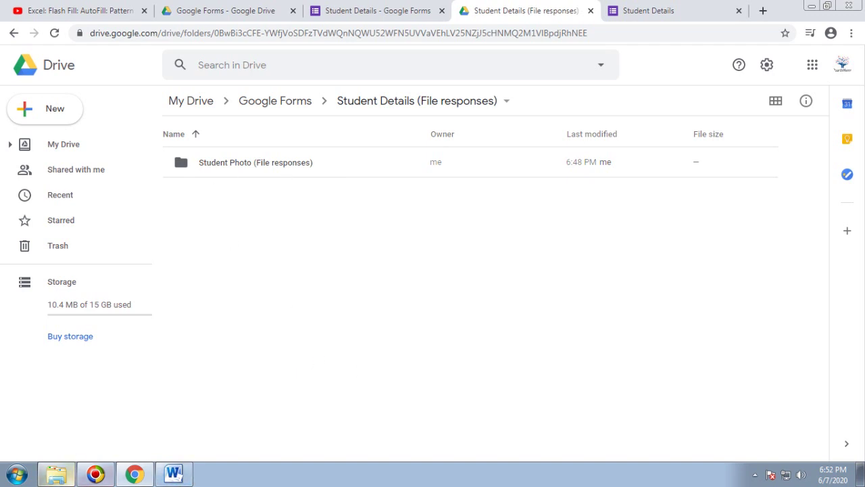
left_click(144, 479)
left_click(146, 478)
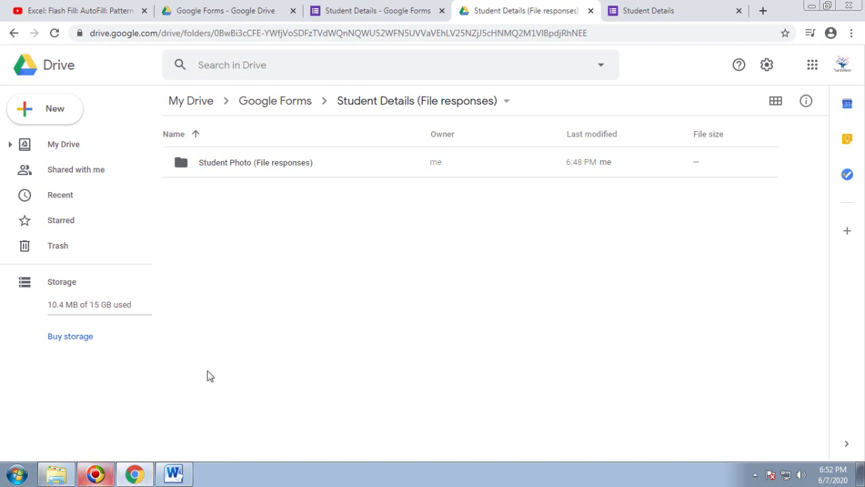
left_click(617, 7)
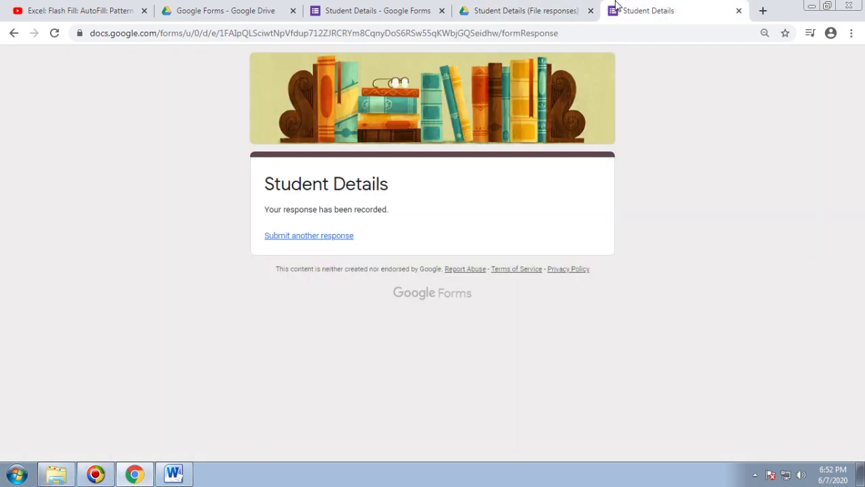
Rename StudentPhoto.jpg in D:\paarthems to the student's name and return to the browser
left_click(56, 473)
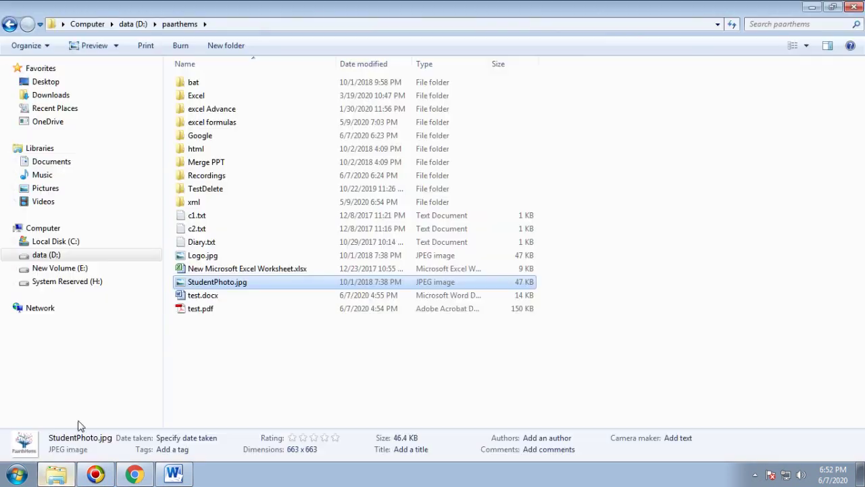
left_click(217, 283)
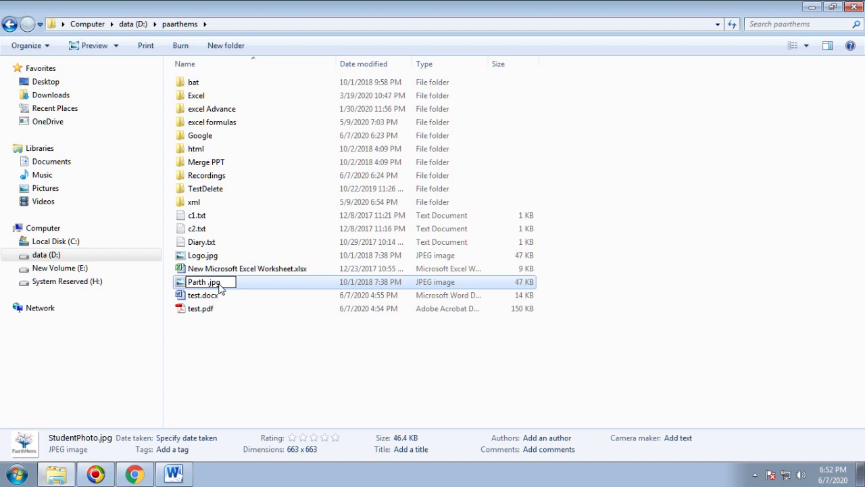
key("Return")
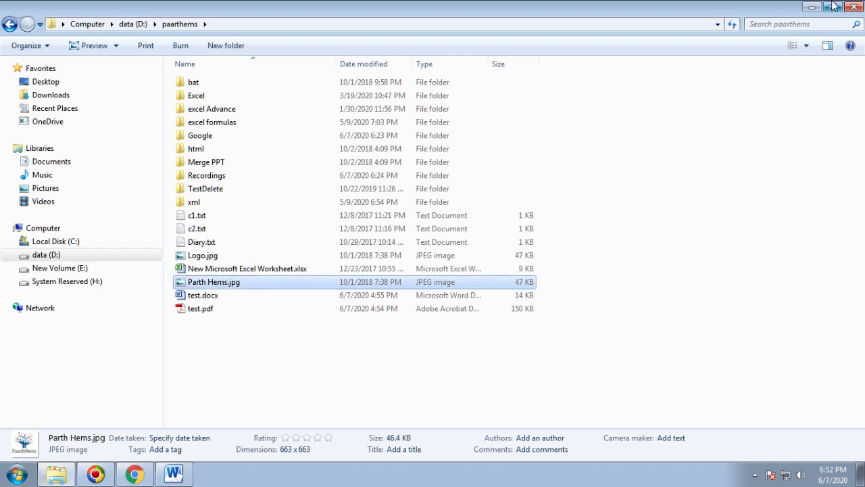
left_click(811, 7)
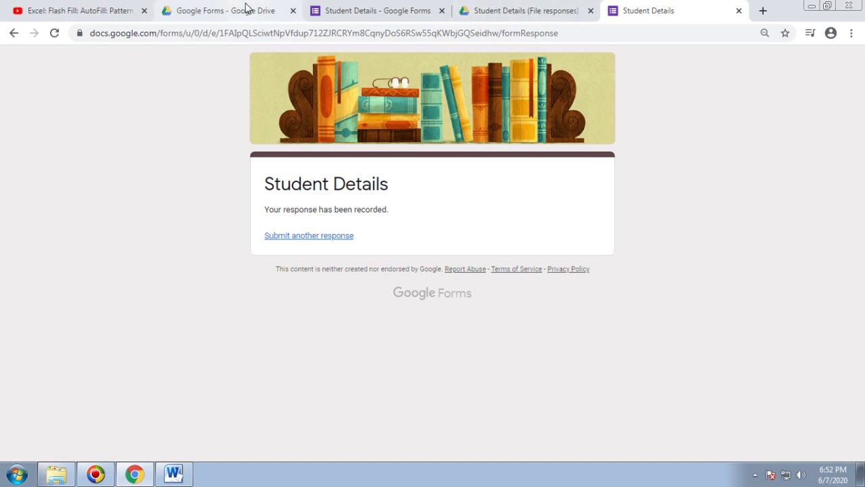
left_click(247, 8)
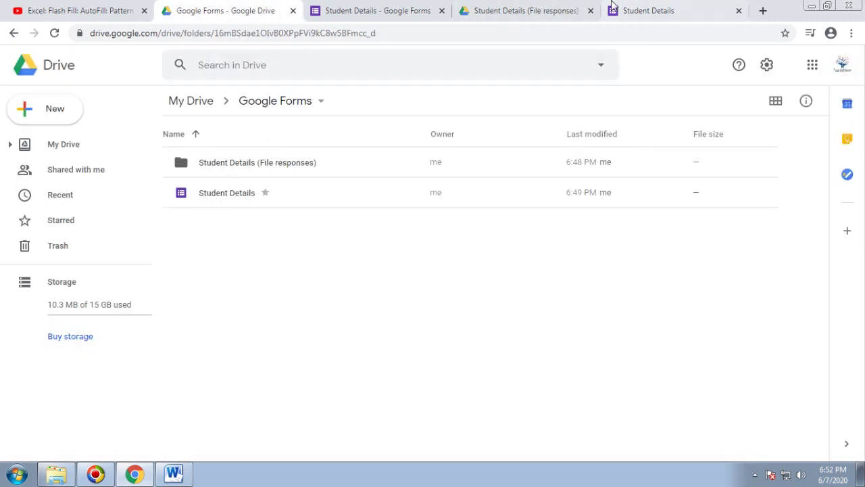
left_click(611, 7)
Start another response and enter the student's name
left_click(318, 236)
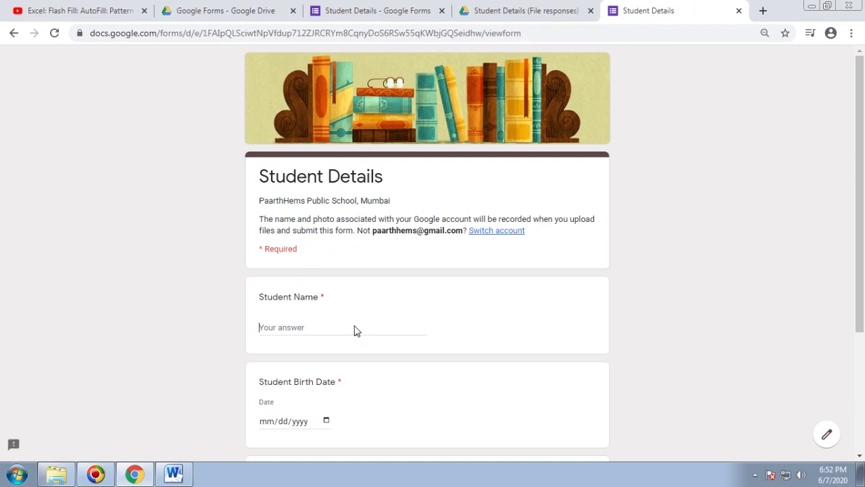
left_click(357, 330)
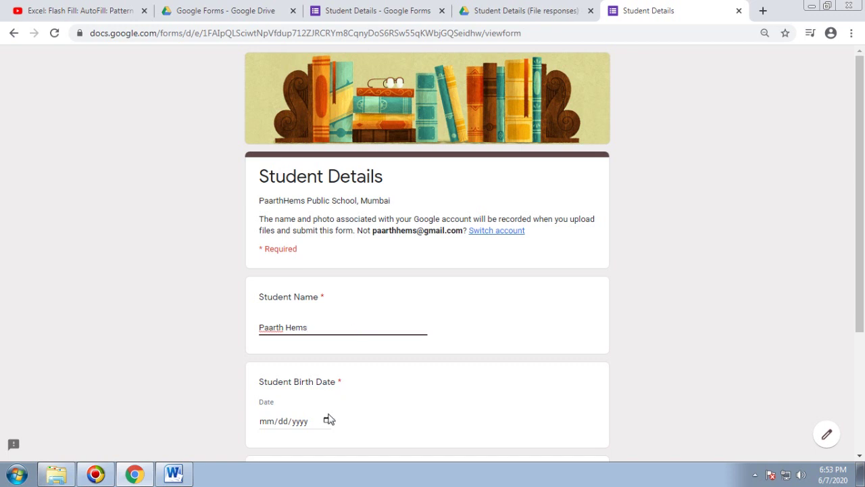
Set the birth date to 05/05/2014 in the date picker
left_click(328, 420)
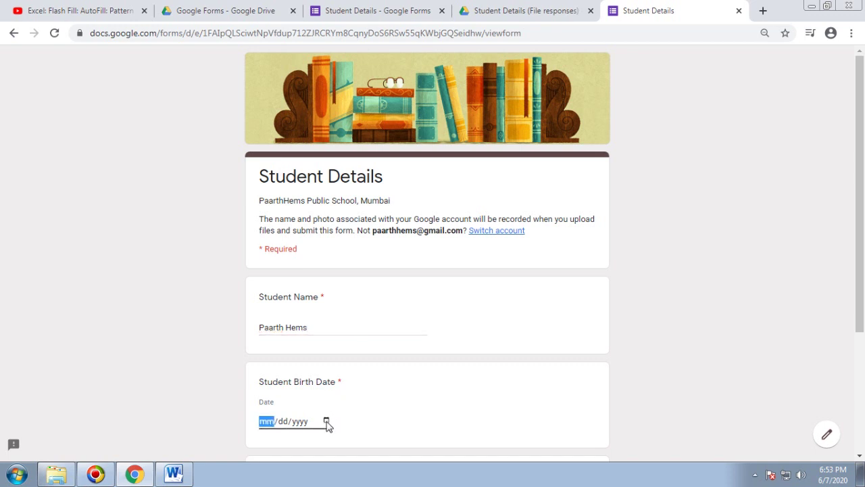
left_click(327, 420)
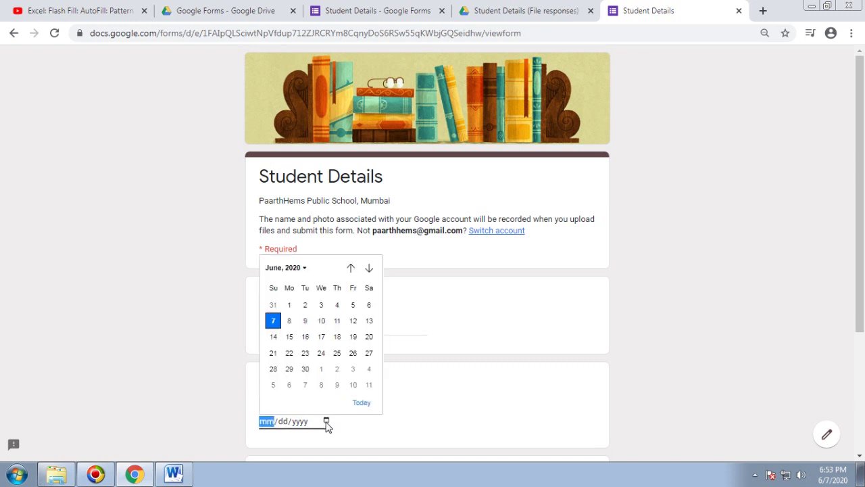
left_click(294, 270)
scroll(294, 304, "up", 3)
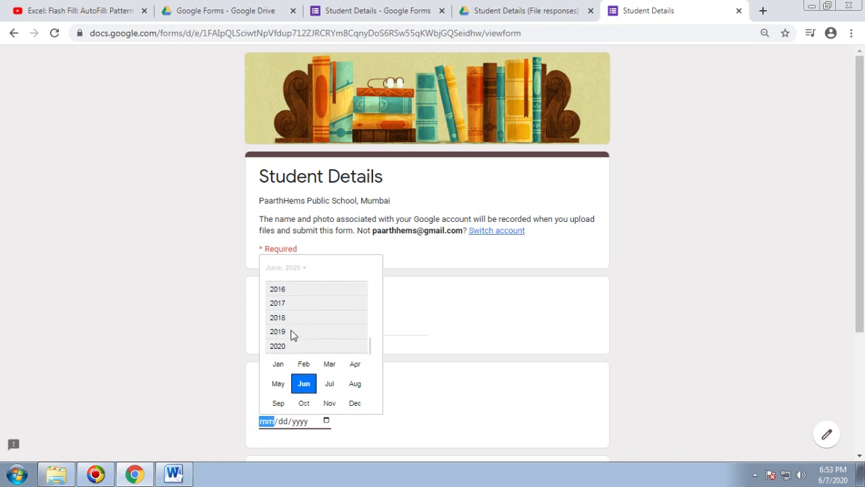
scroll(286, 304, "up", 1)
left_click(285, 289)
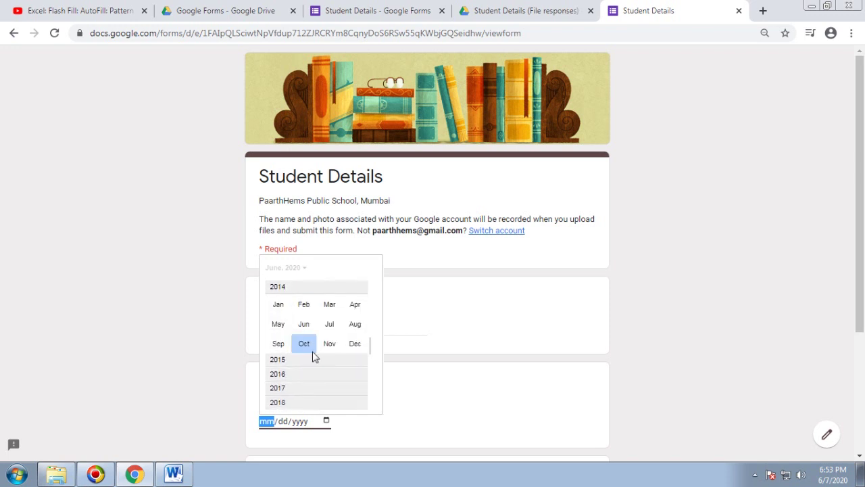
left_click(282, 326)
left_click(290, 320)
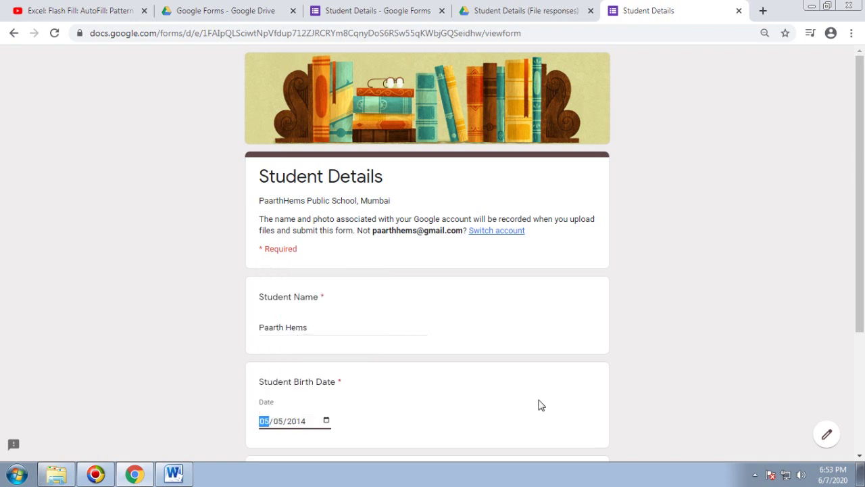
Upload the renamed photo file to the Student Photo question
scroll(509, 405, "down", 3)
left_click(295, 327)
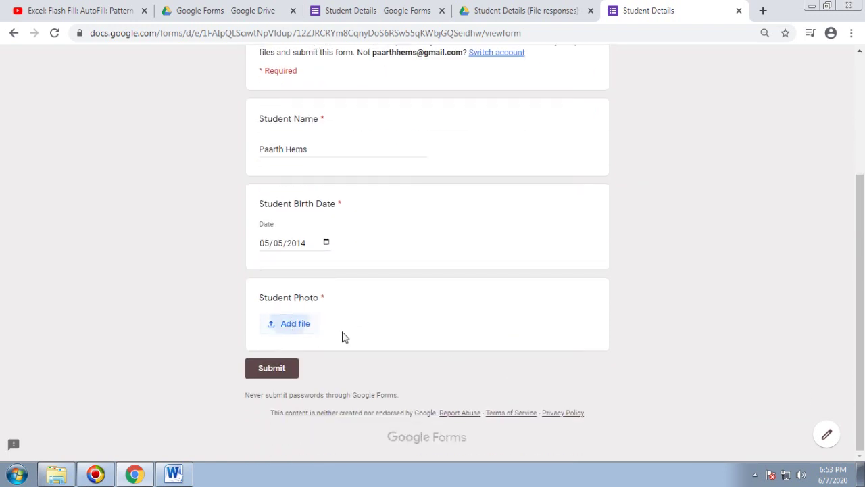
left_click(458, 266)
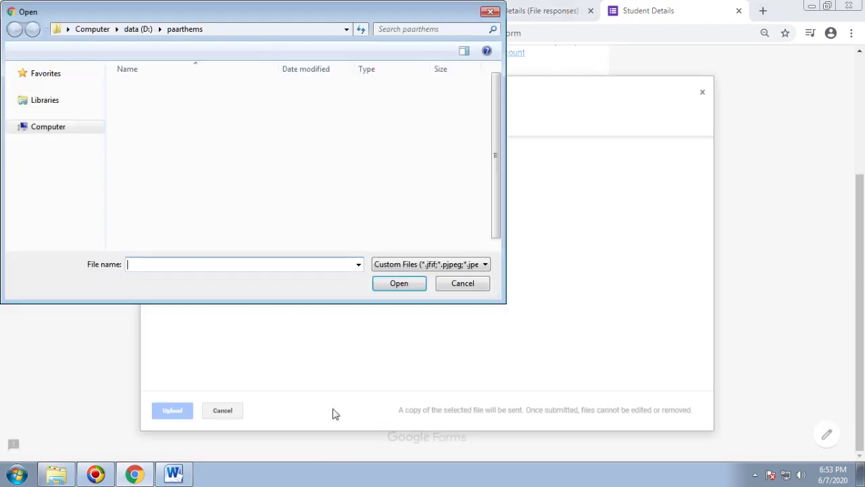
double_click(156, 233)
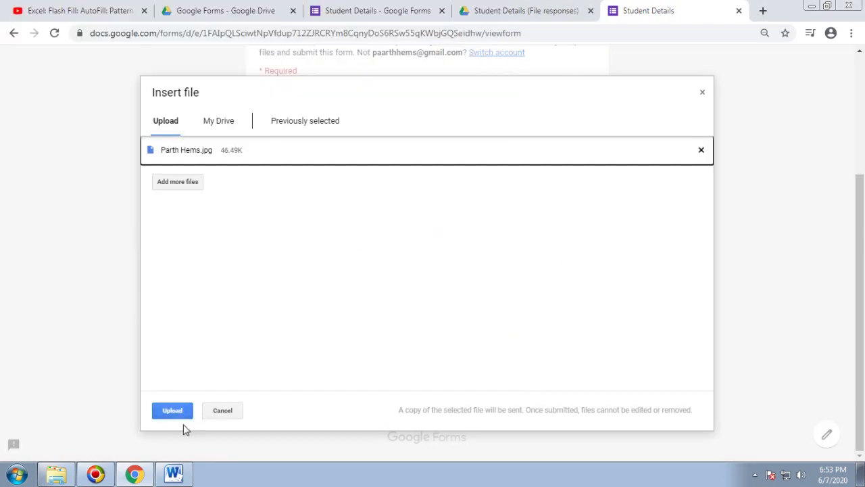
left_click(172, 410)
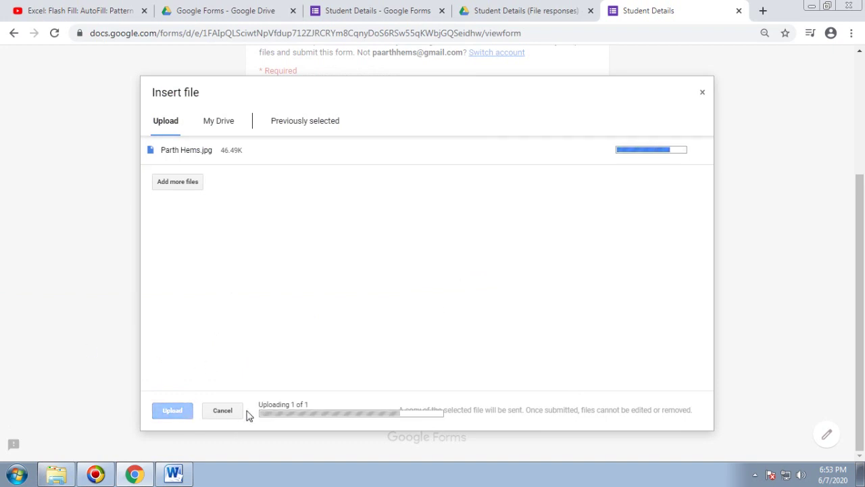
left_click(272, 8)
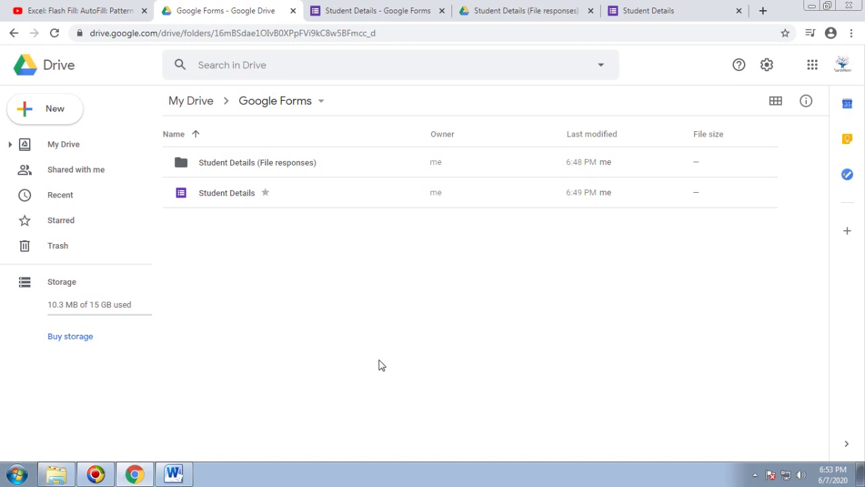
left_click(649, 8)
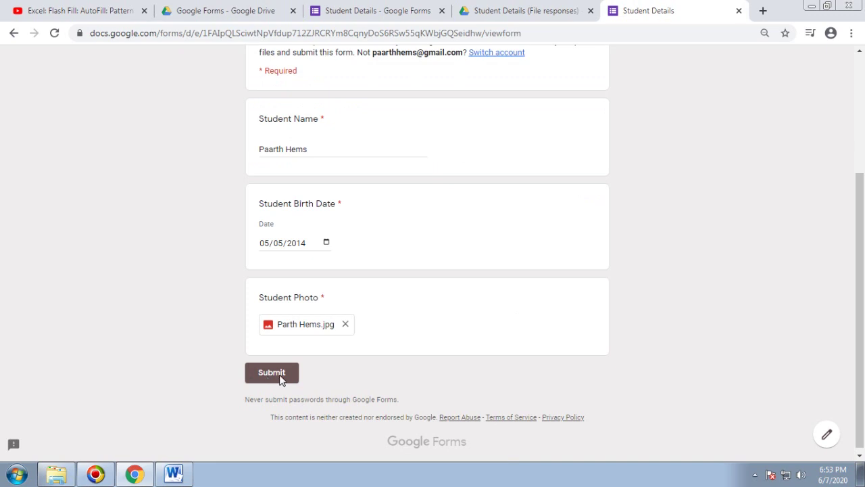
Submit the response and check the response-recorded page
left_click(270, 373)
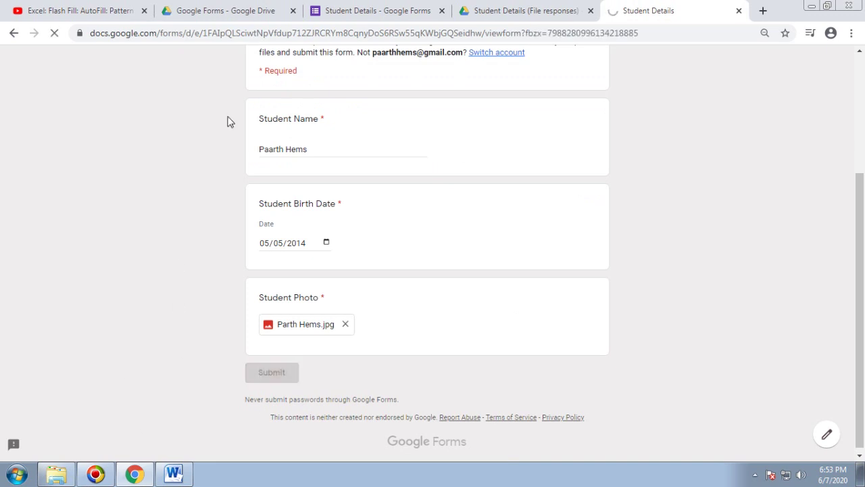
left_click(241, 9)
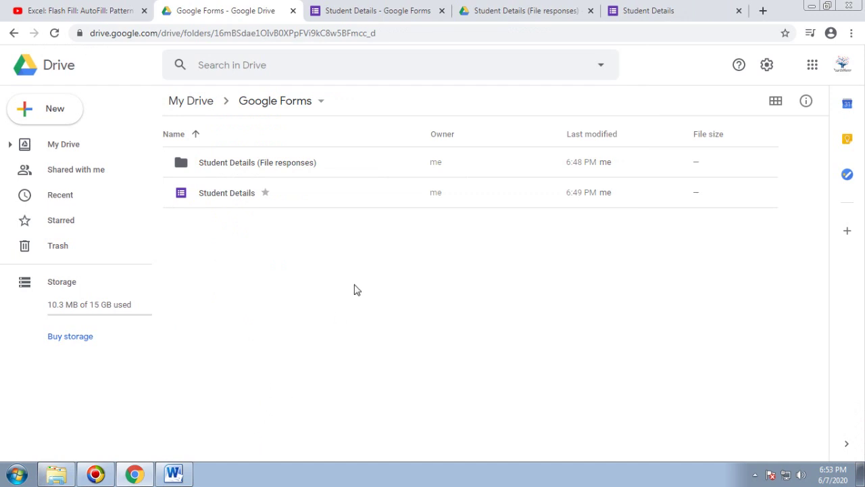
left_click(644, 8)
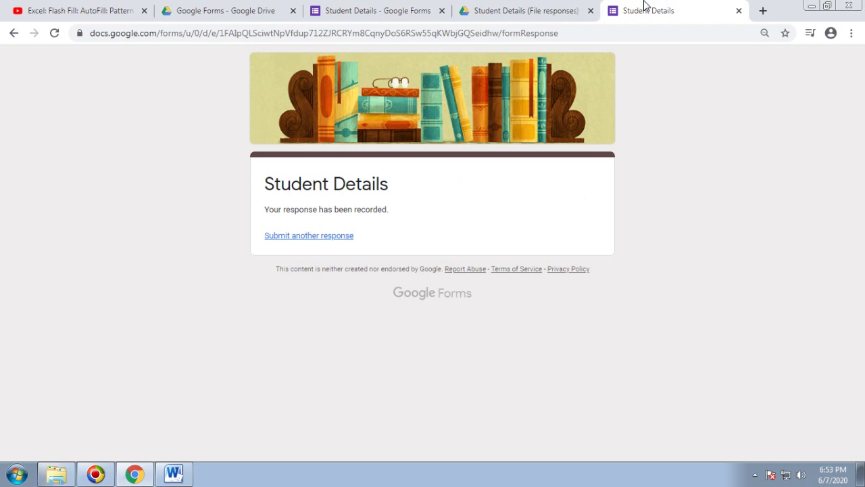
Open Student Details (File responses), then Student Photo (File responses) to see the new image, then go back up
left_click(219, 7)
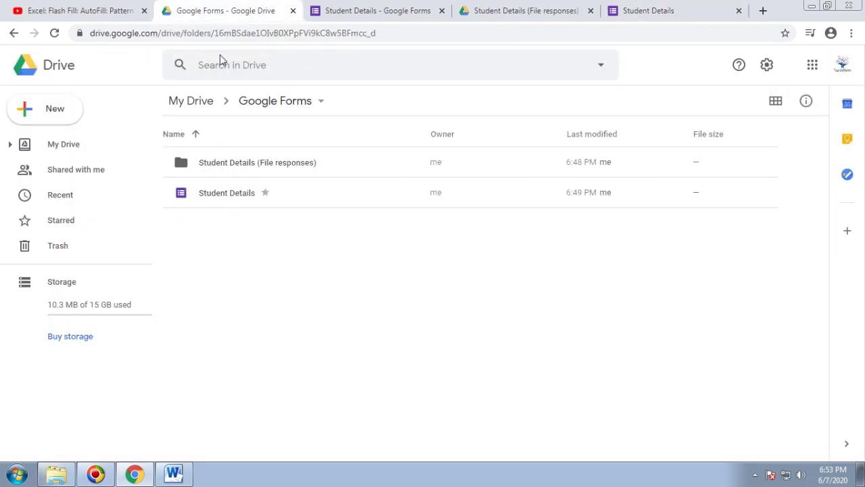
left_click(244, 167)
double_click(243, 167)
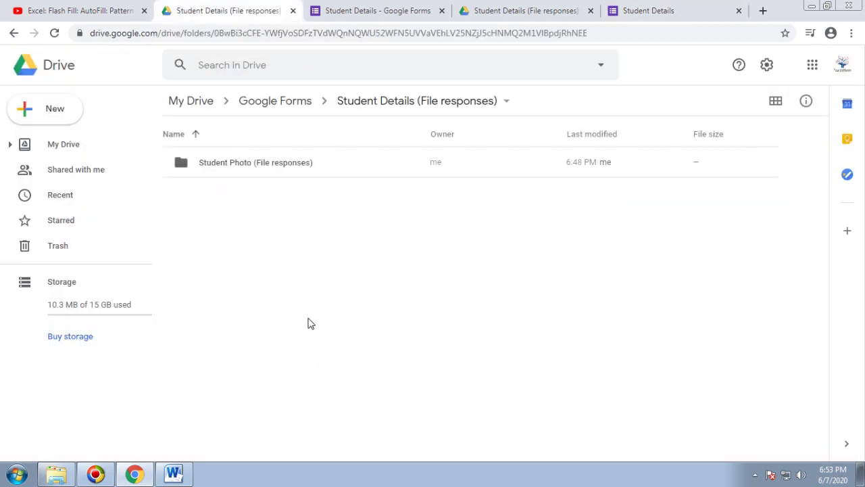
double_click(259, 169)
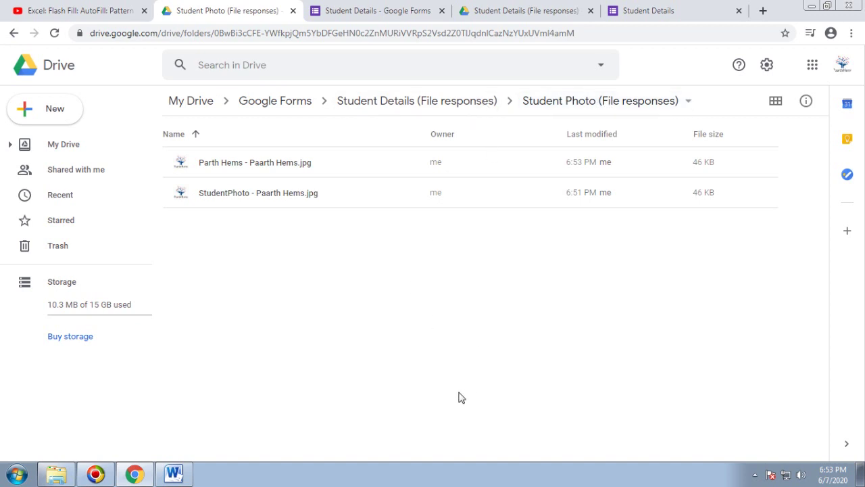
left_click(356, 105)
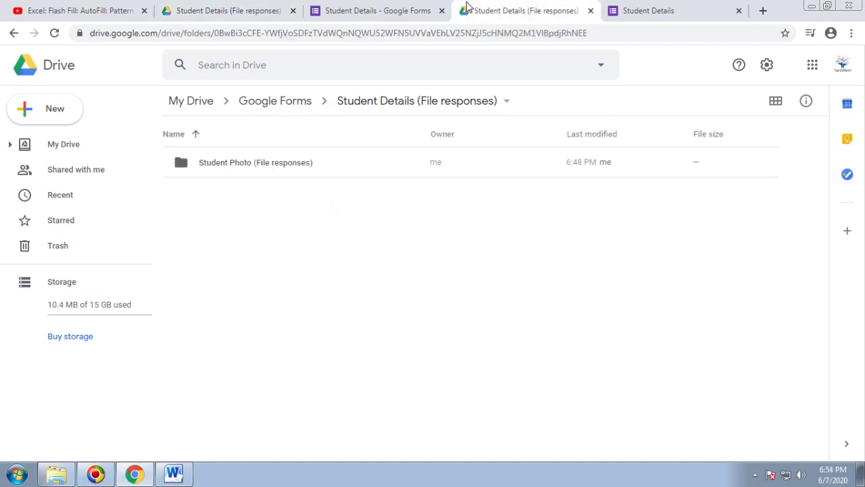
Show the Questions view of the Student Details form in the editor
left_click(406, 10)
scroll(475, 305, "up", 2)
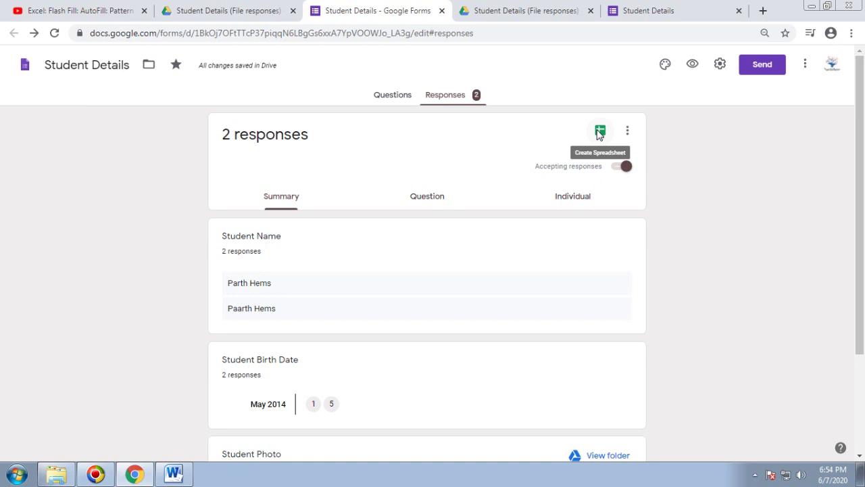
left_click(391, 95)
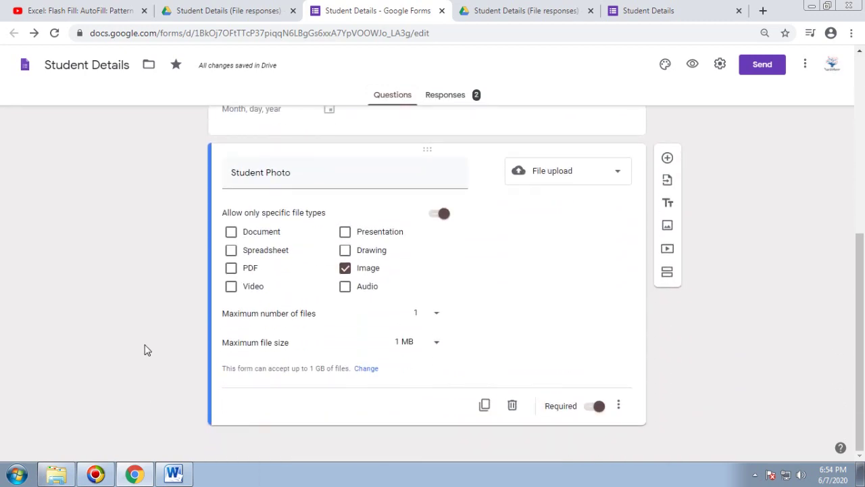
Change the Student Photo question to a linear scale from 1 to 5
left_click(601, 182)
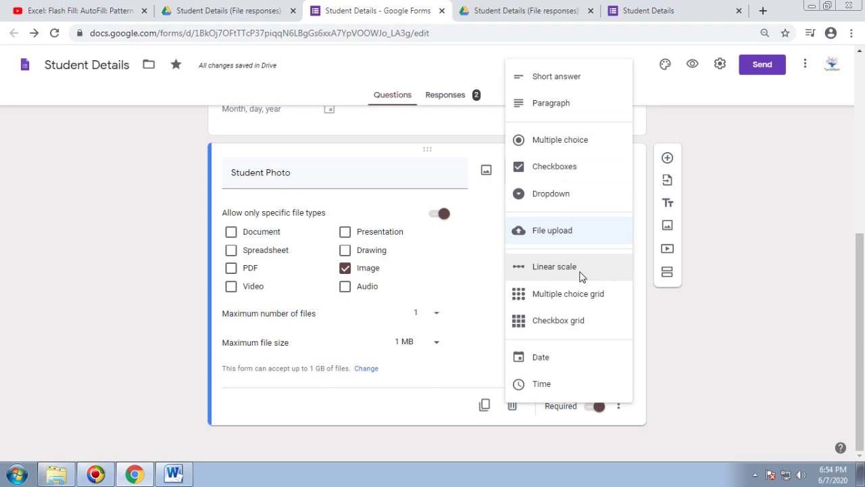
left_click(579, 276)
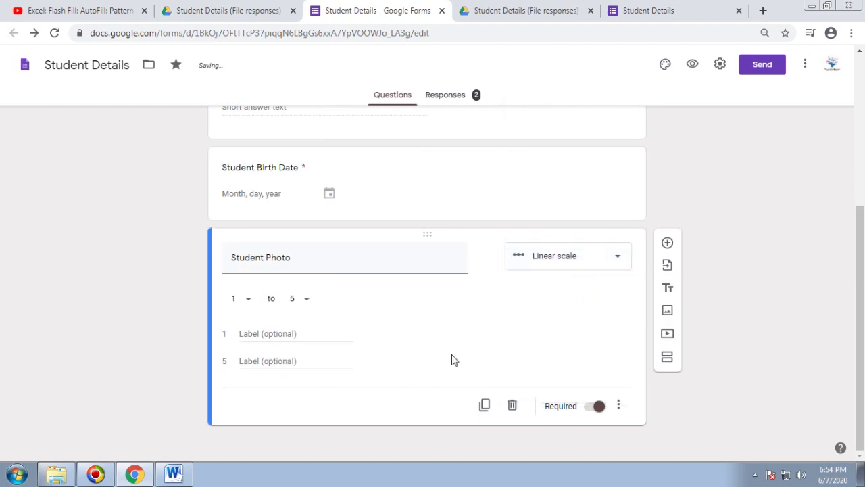
left_click(306, 301)
left_click(423, 390)
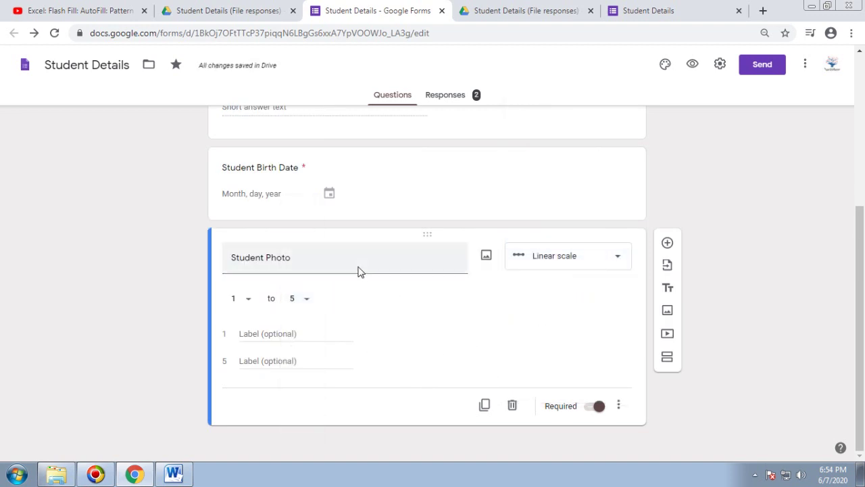
Retitle the question 'Student Hight' and label the ends 90cm and 140cm
triple_click(274, 264)
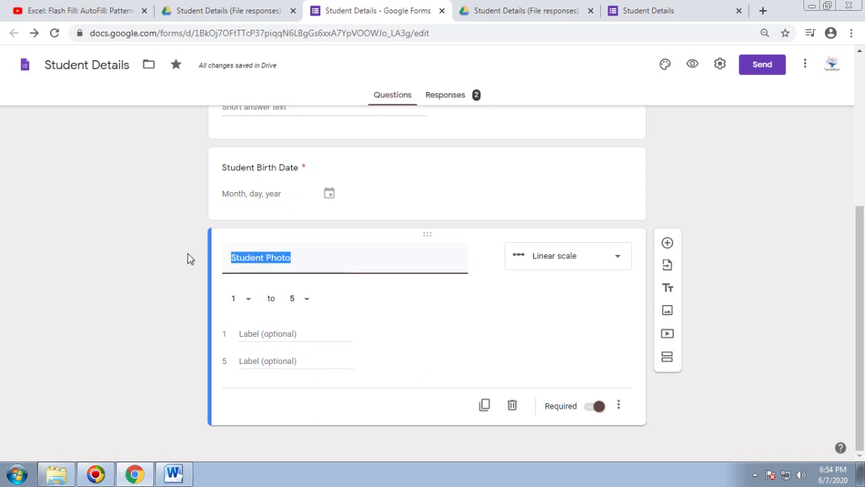
key("BackSpace")
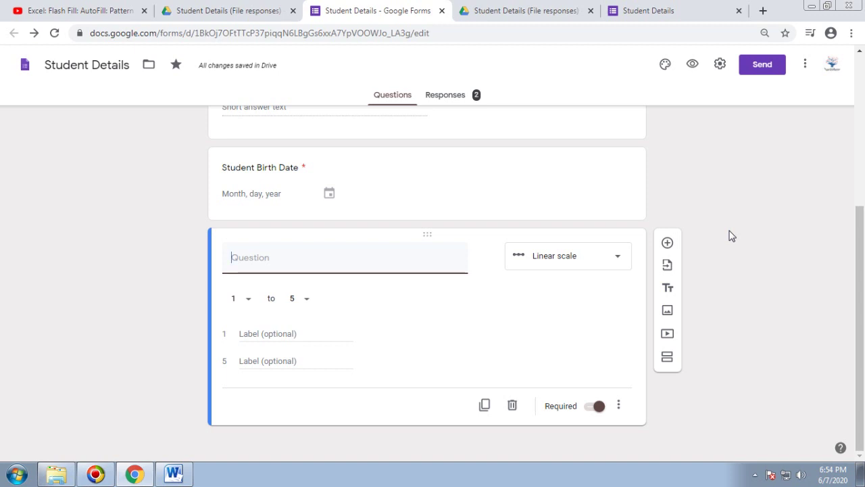
key("shift")
key("shift")
key("shift")
key("shift")
key("shift")
key("Escape")
type("Stud")
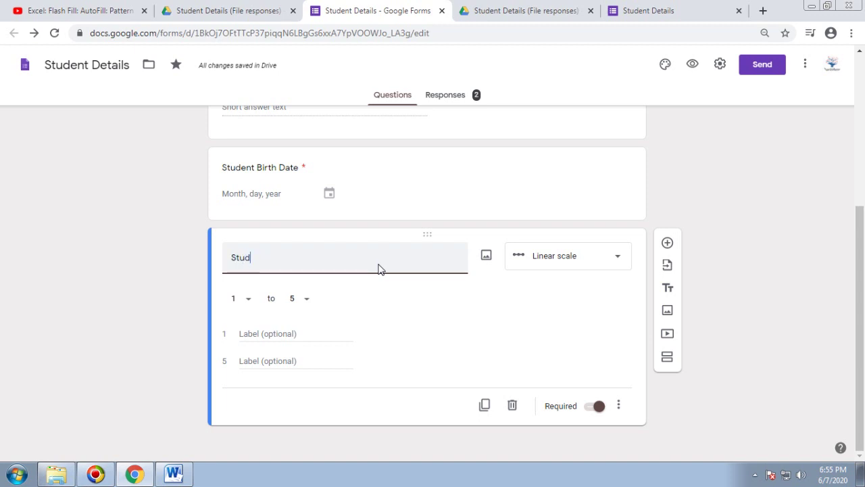
type("ent")
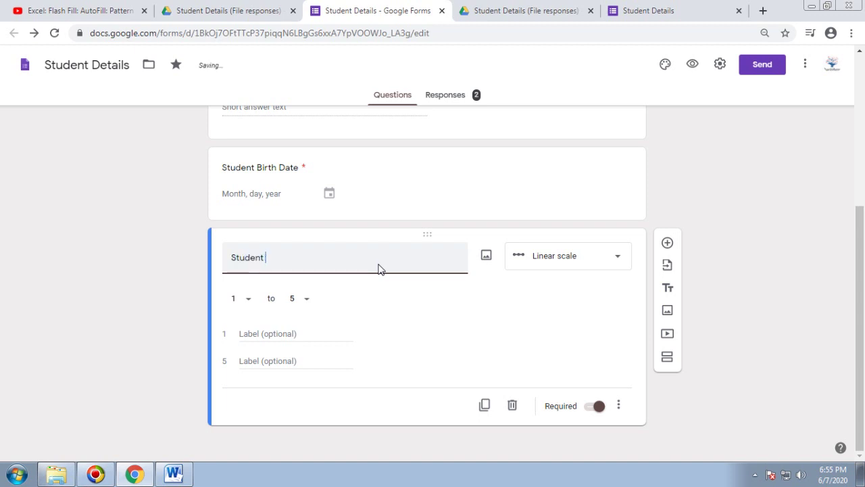
type(" Hight")
left_click(313, 334)
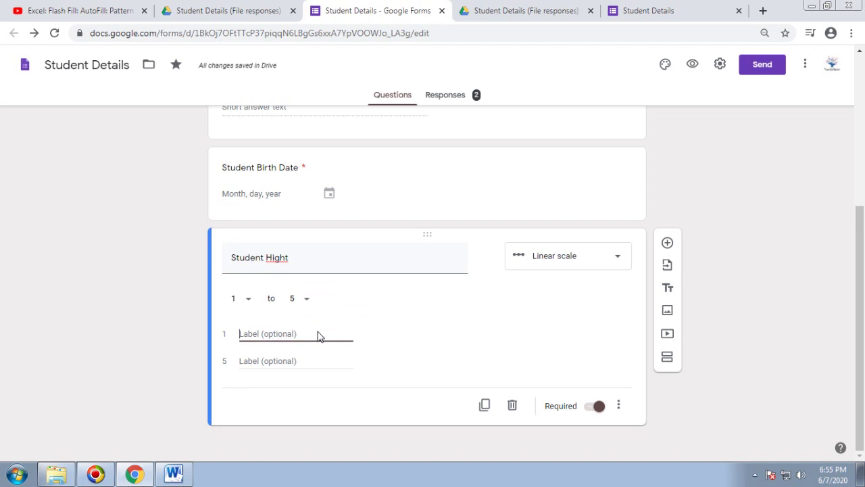
type("90")
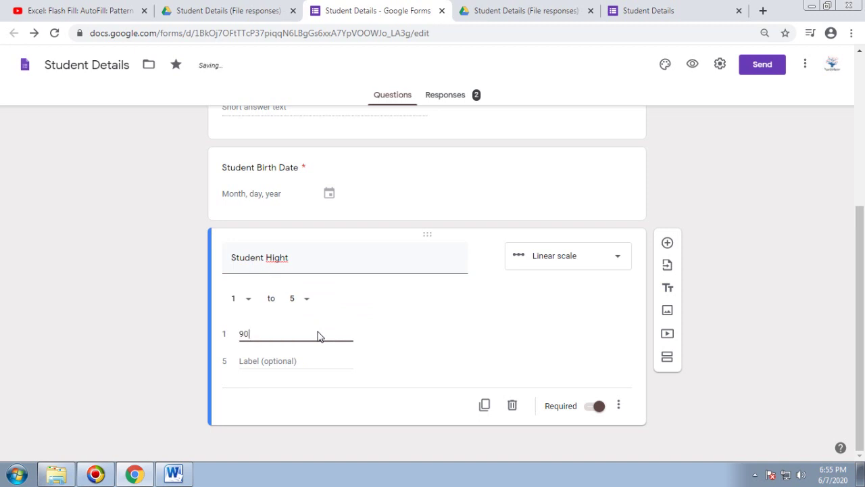
type("cm")
left_click(299, 368)
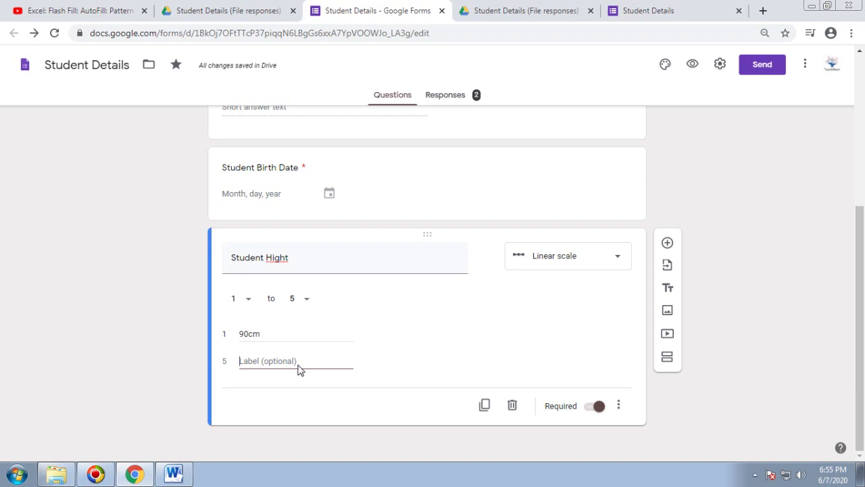
type("140")
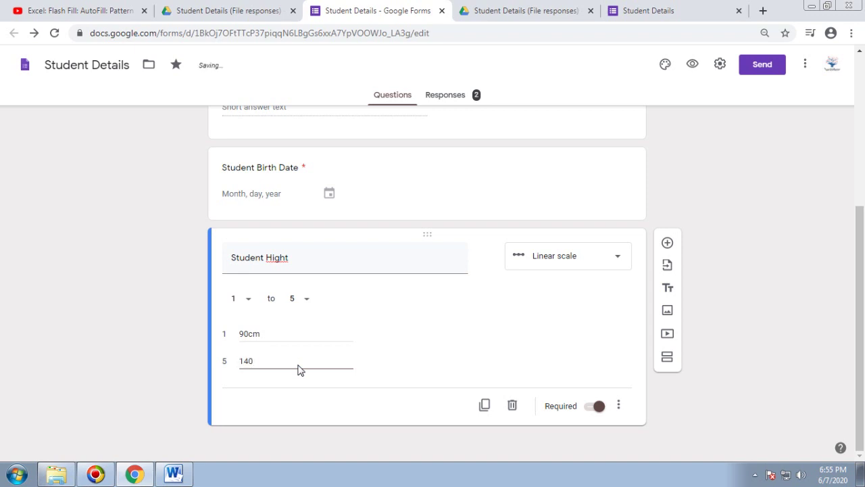
type("cm")
Check spelling suggestions for 'Hight' in the title, leaving it unchanged
left_click(269, 263)
triple_click(273, 265)
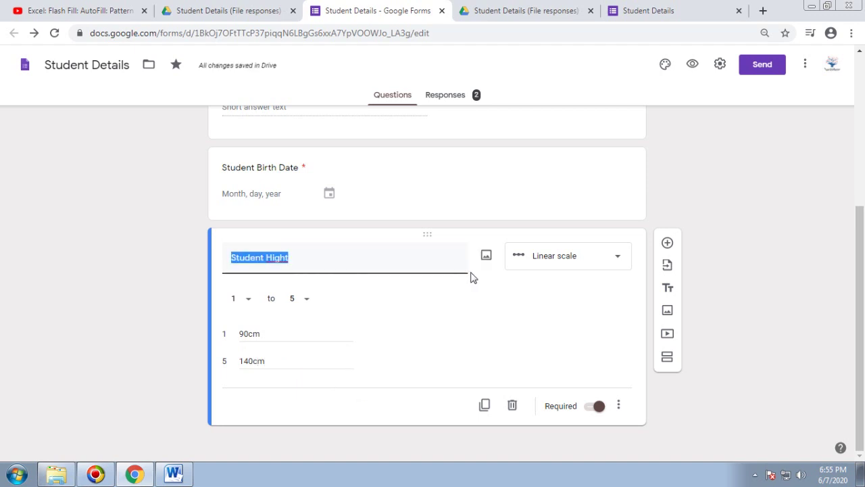
key("Right")
key("Left")
key("Left")
key("Left")
key("Left")
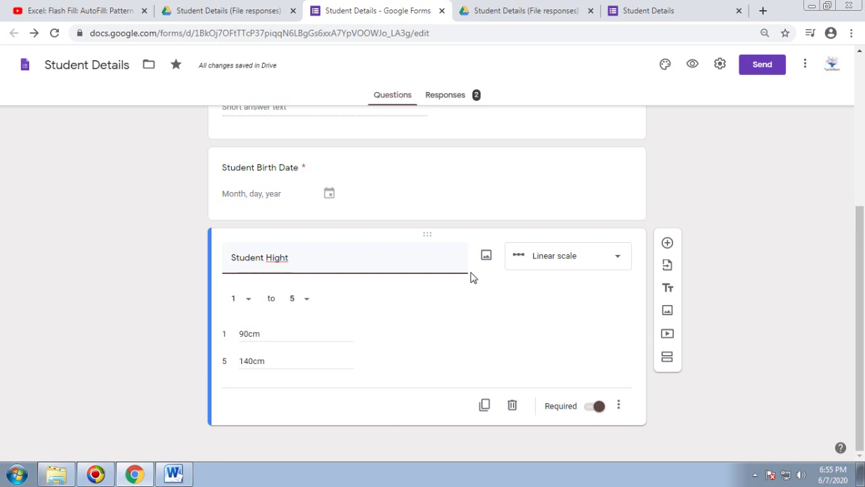
right_click(274, 259)
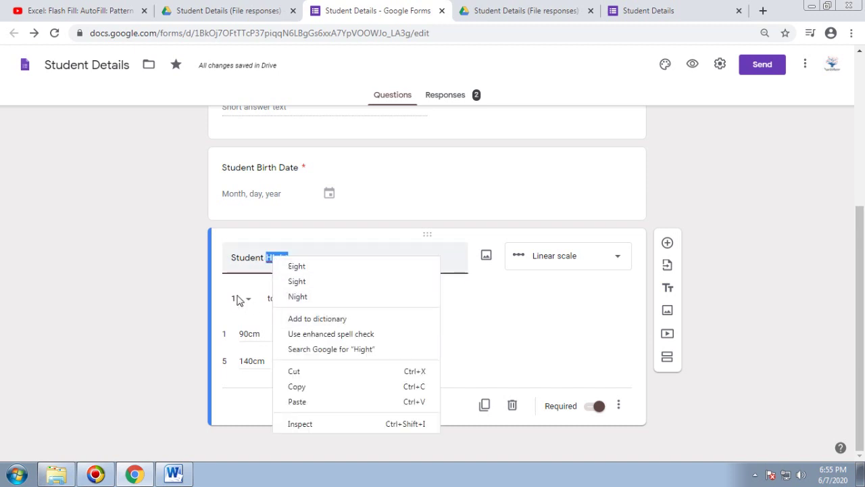
left_click(289, 272)
triple_click(285, 262)
left_click(285, 262)
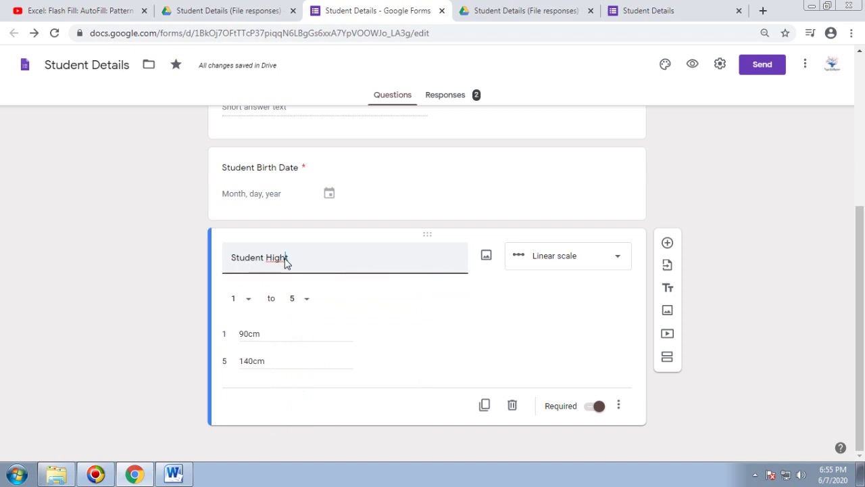
right_click(285, 262)
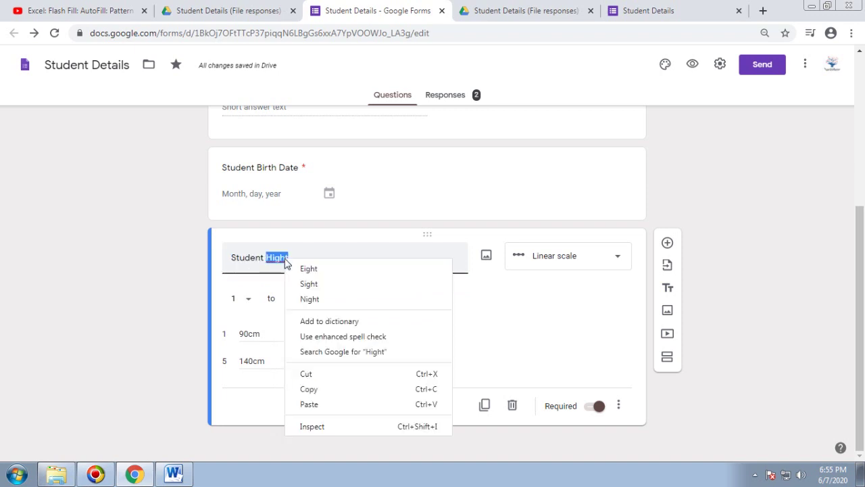
left_click(191, 280)
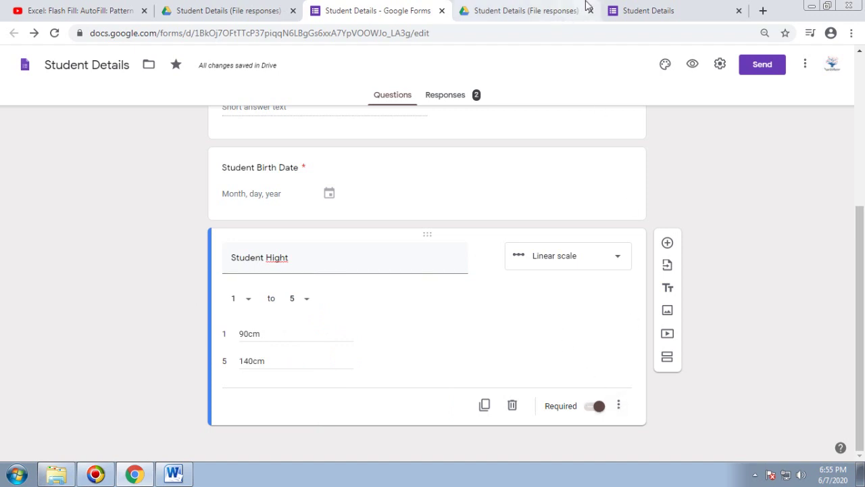
left_click(605, 10)
left_click(294, 235)
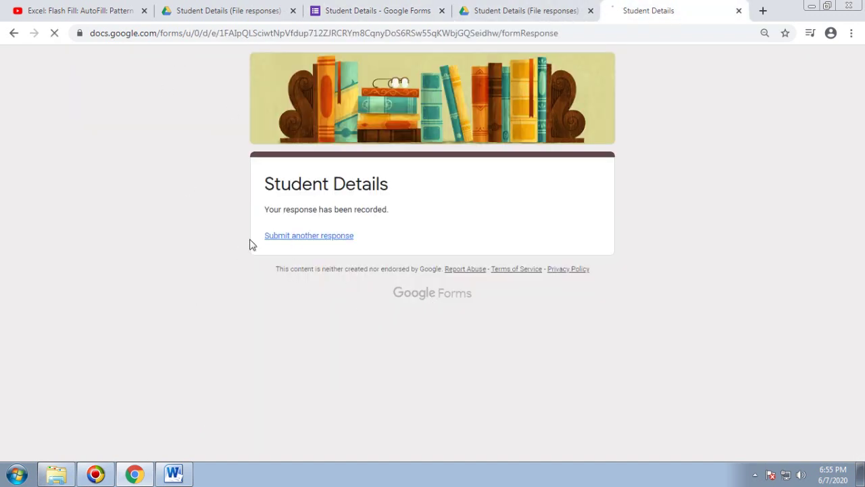
scroll(168, 332, "down", 3)
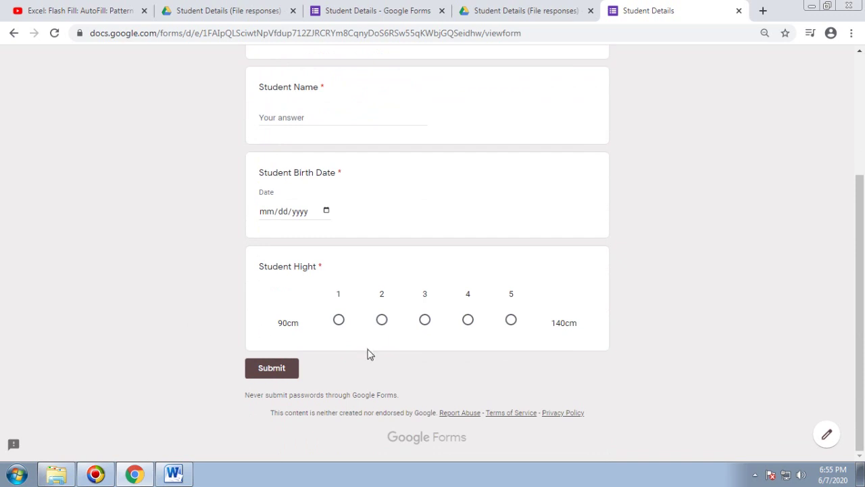
left_click(337, 321)
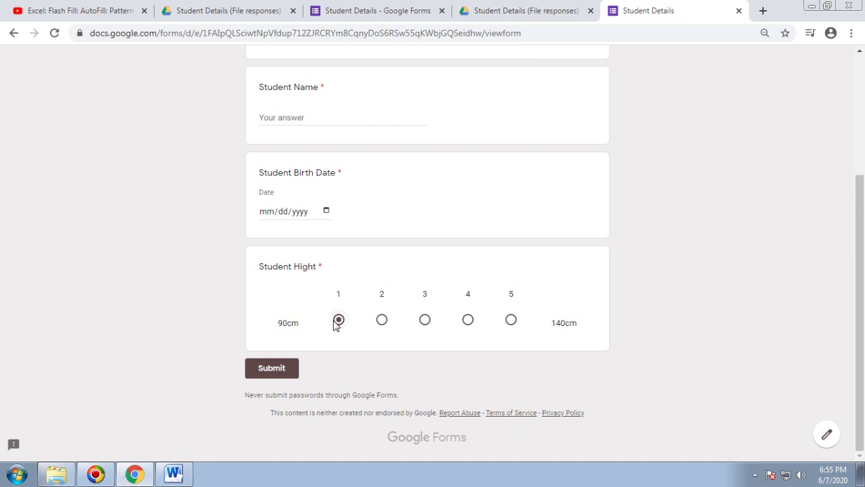
left_click(381, 320)
left_click_drag(572, 327, 564, 327)
left_click(202, 314)
left_click(174, 8)
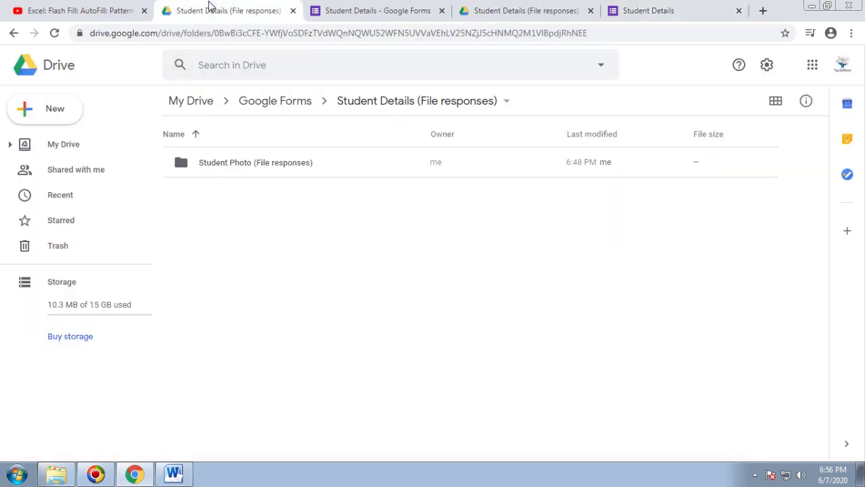
left_click(432, 12)
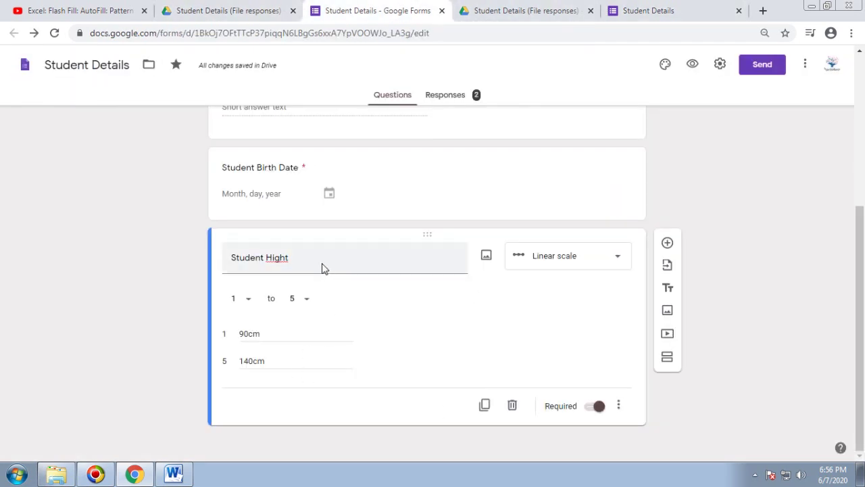
Retitle the scale question 'Student Wants their old Class teacher in Next Class'
left_click_drag(322, 268, 168, 250)
key("BackSpace")
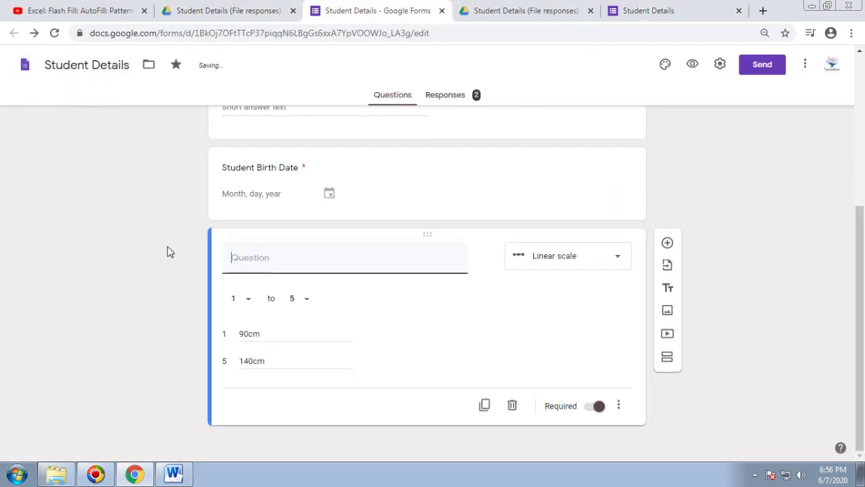
type("Student ")
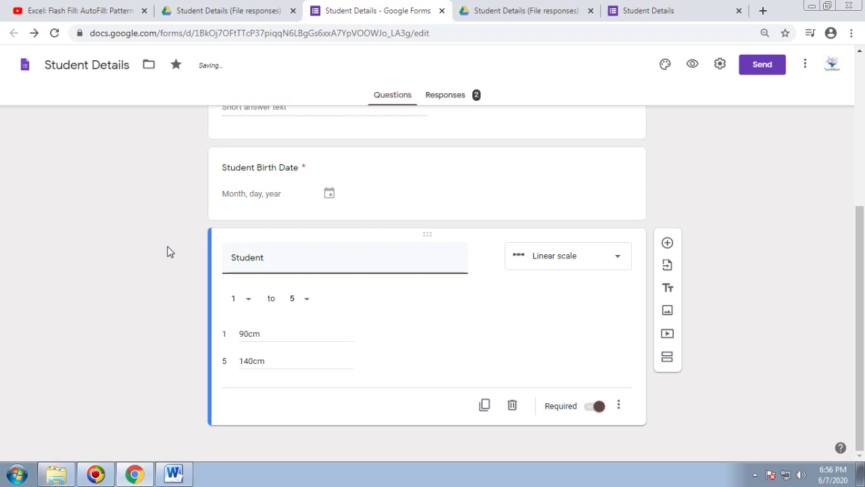
type("Wants")
type(" th")
type("wi")
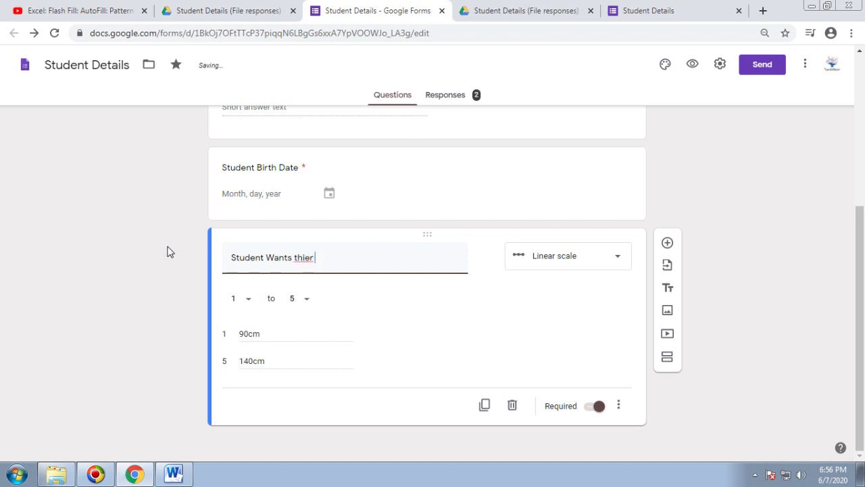
key("BackSpace")
key("BackSpace")
type("eir")
type(" old")
type(" Calss")
key("BackSpace")
key("BackSpace")
key("BackSpace")
key("BackSpace")
key("BackSpace")
type("Class te")
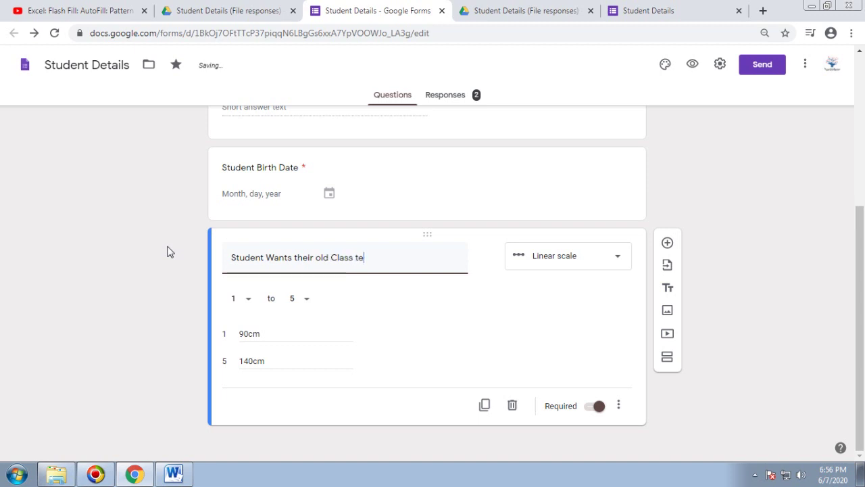
type("acher in New")
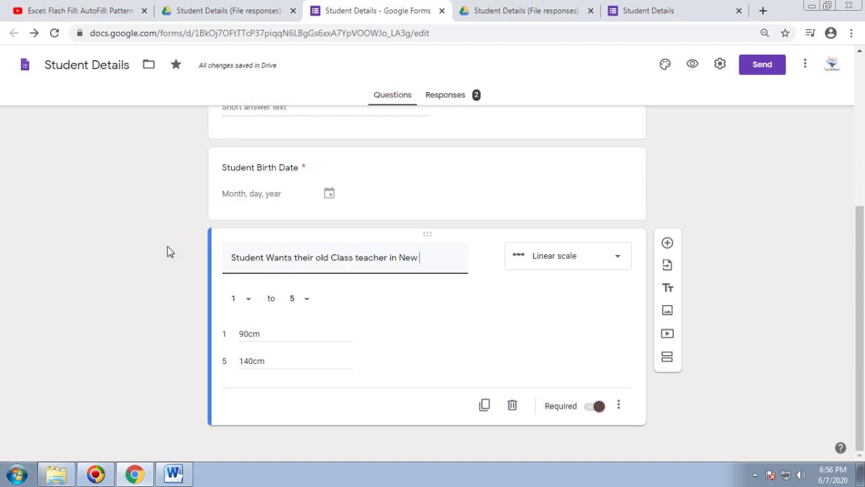
key("BackSpace")
type("xt Class")
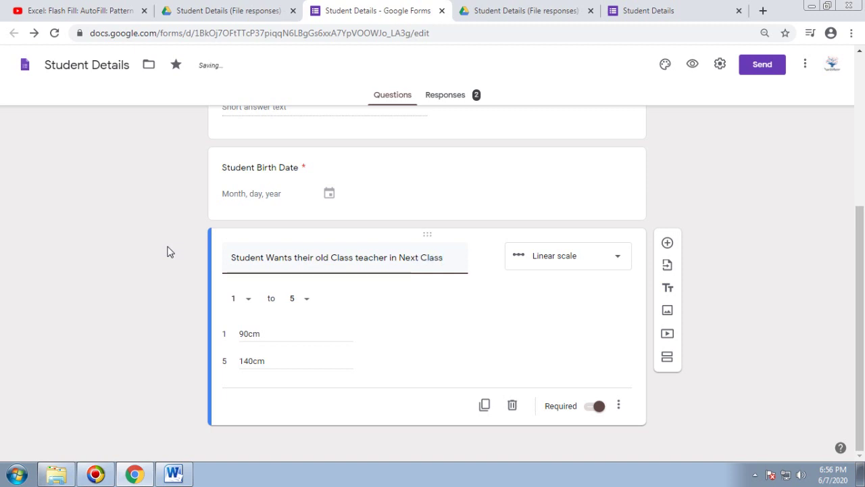
left_click(112, 284)
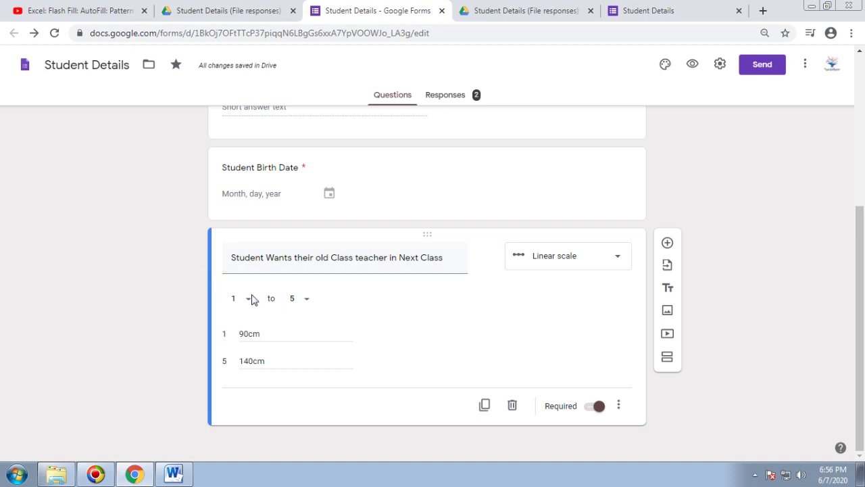
Replace the 90cm and 140cm labels with Like and like
left_click(277, 337)
key("BackSpace")
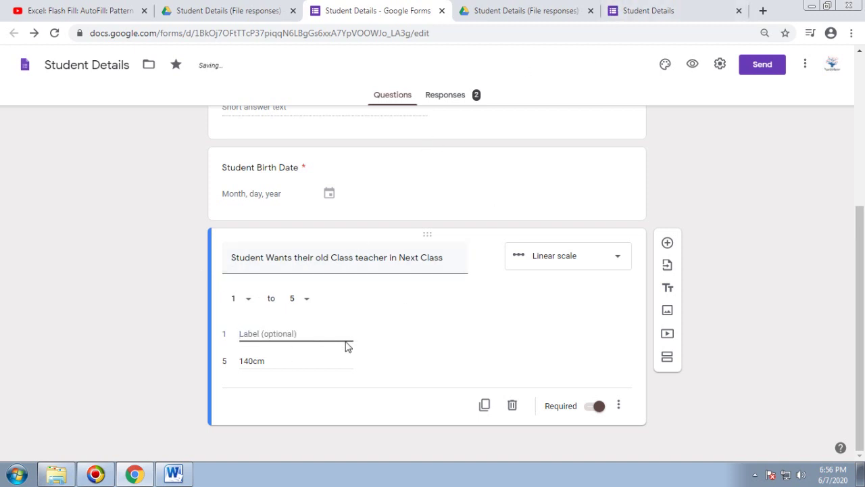
type("Like")
left_click(316, 366)
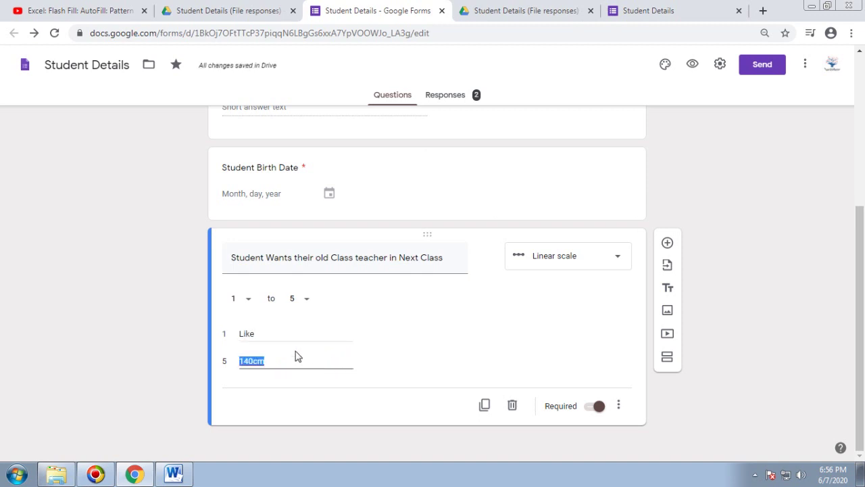
type("Deslike")
left_click_drag(293, 361, 245, 353)
key("BackSpace")
type("like")
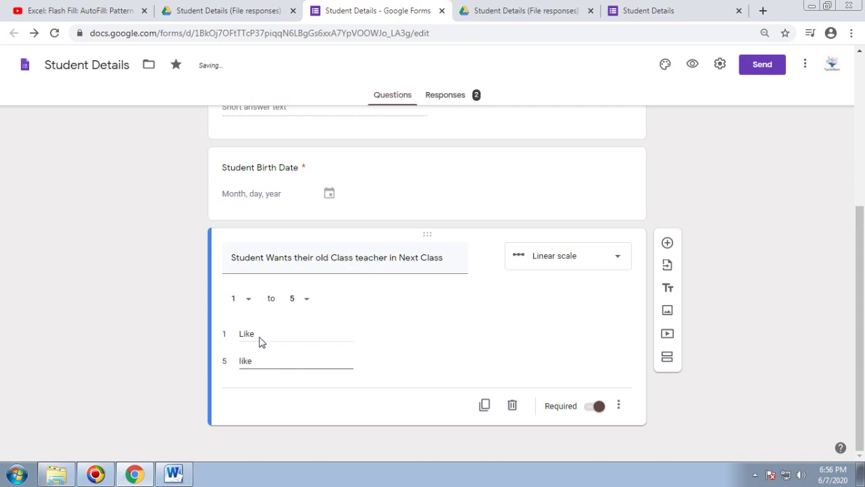
Correct the scale labels to DisLike for 1 and Like for 5
left_click_drag(255, 334, 241, 331)
left_click(242, 331)
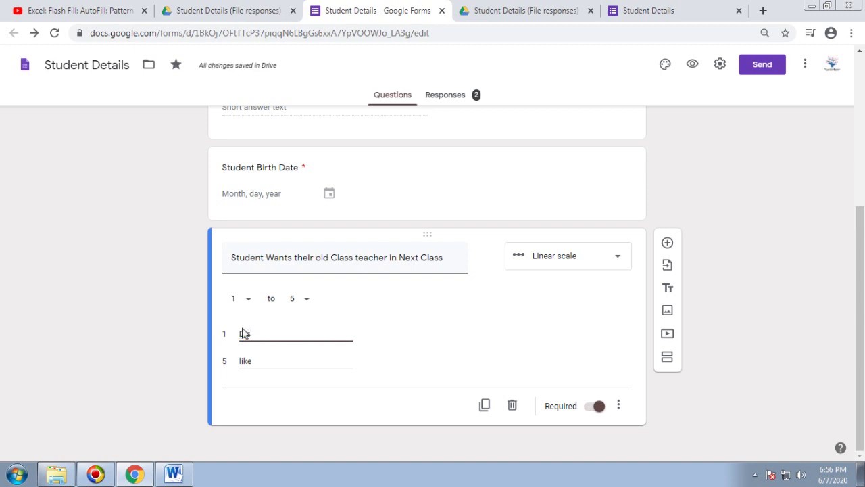
type("DisLike")
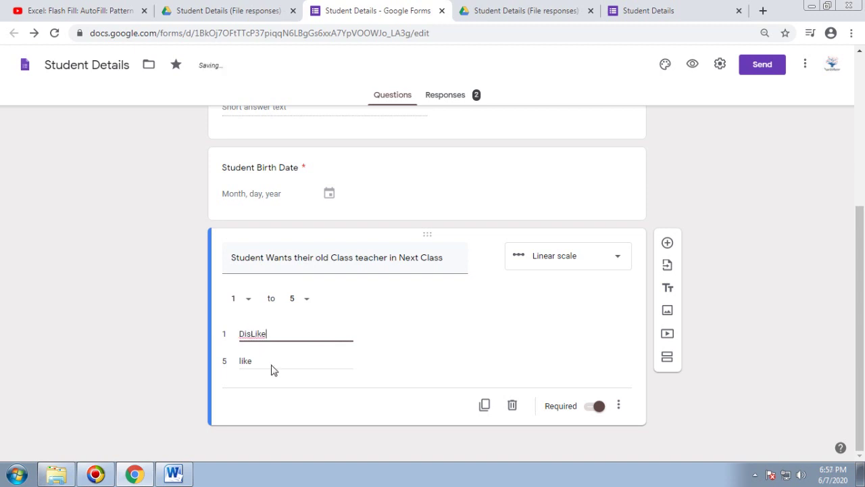
double_click(248, 362)
type("Like")
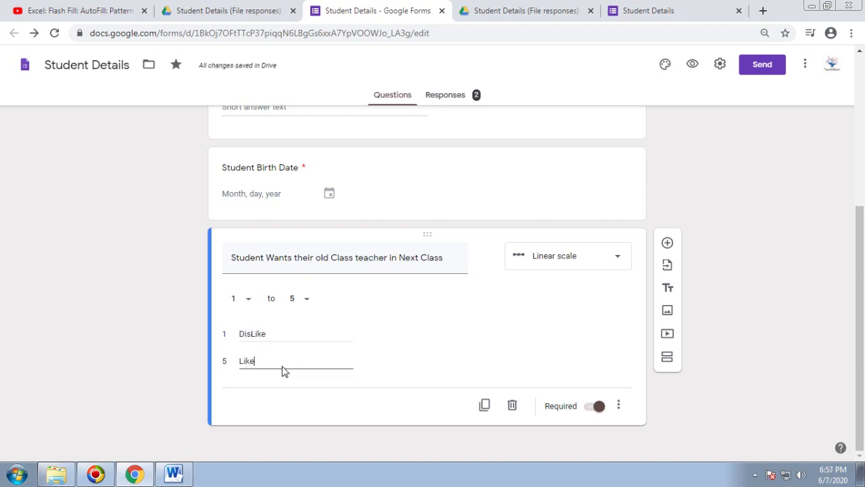
left_click(625, 10)
Reload the live form to check the DisLike–Like scale question, then return to the editor
left_click(55, 38)
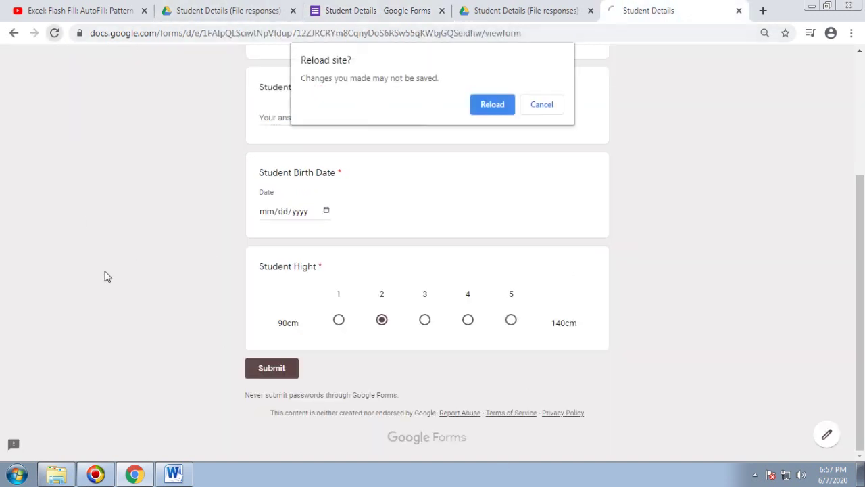
left_click(503, 110)
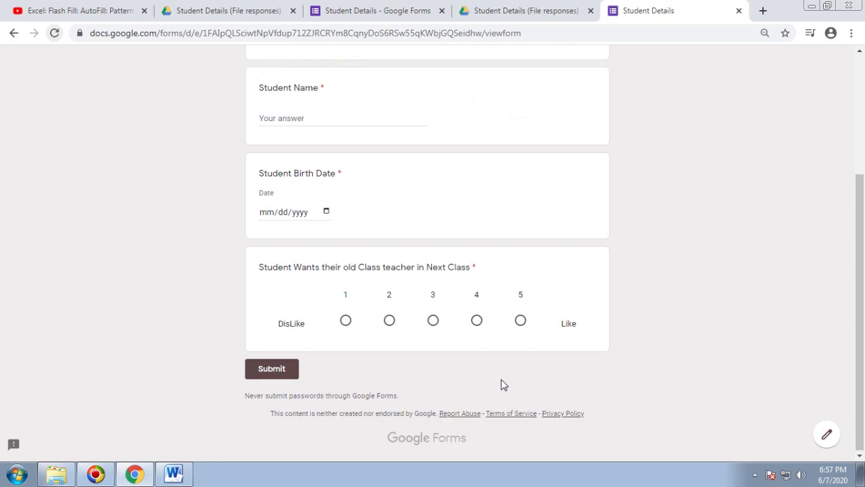
scroll(504, 385, "up", 1)
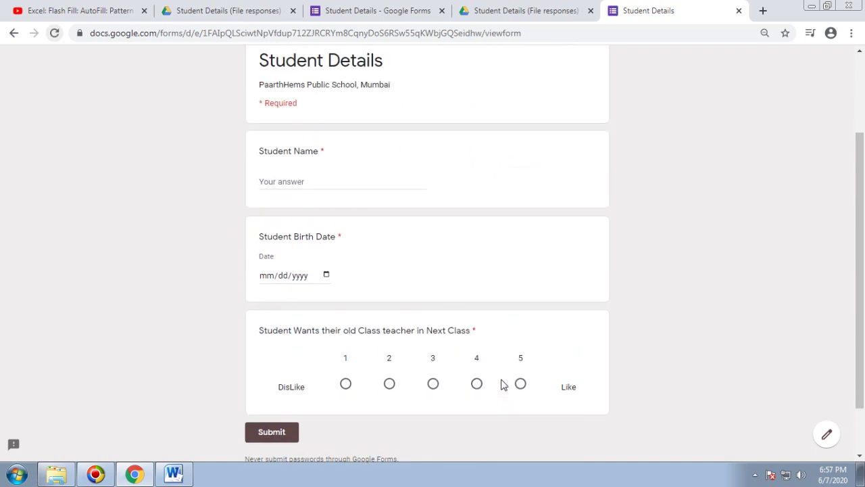
left_click_drag(264, 332, 468, 335)
left_click(573, 425)
scroll(572, 426, "up", 2)
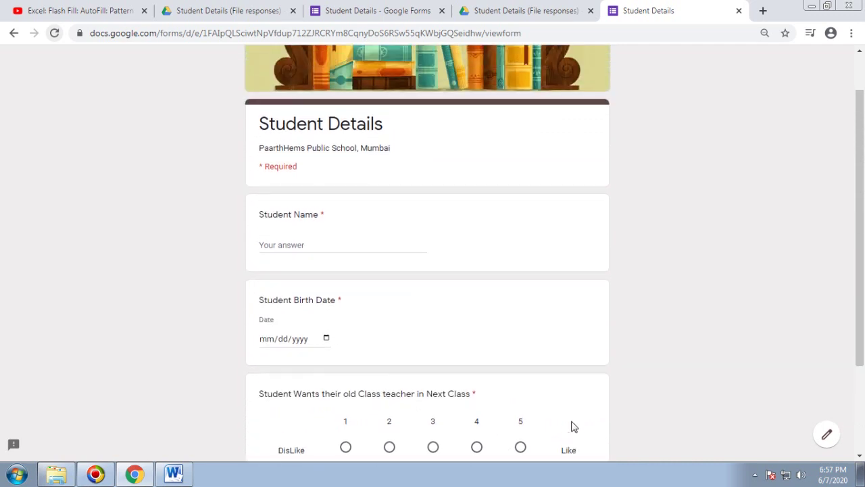
scroll(212, 187, "down", 2)
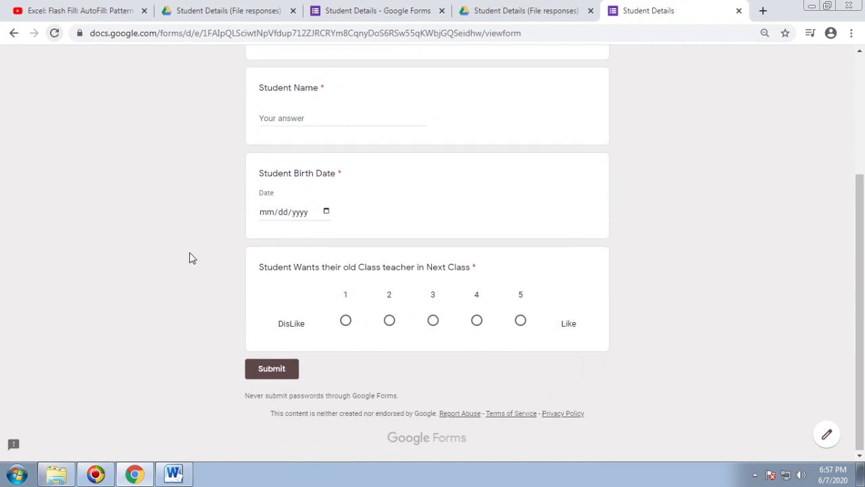
left_click(324, 11)
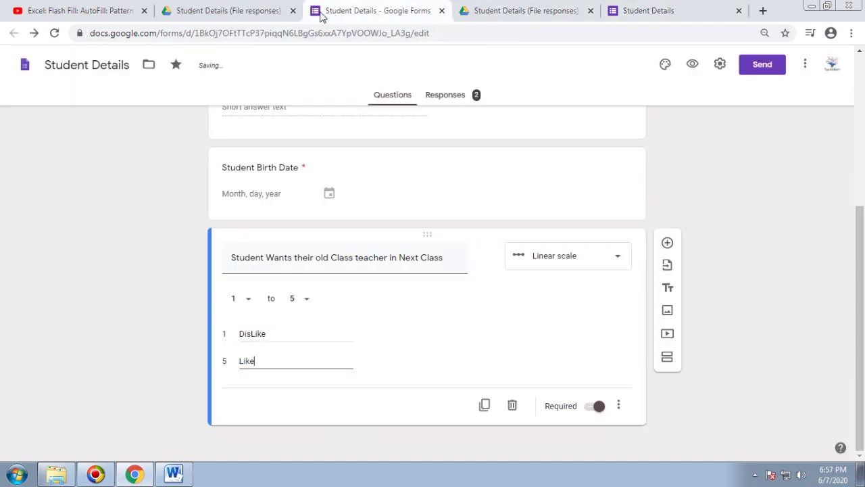
Turn off Required on the class-teacher scale question and reload the live form
left_click(594, 411)
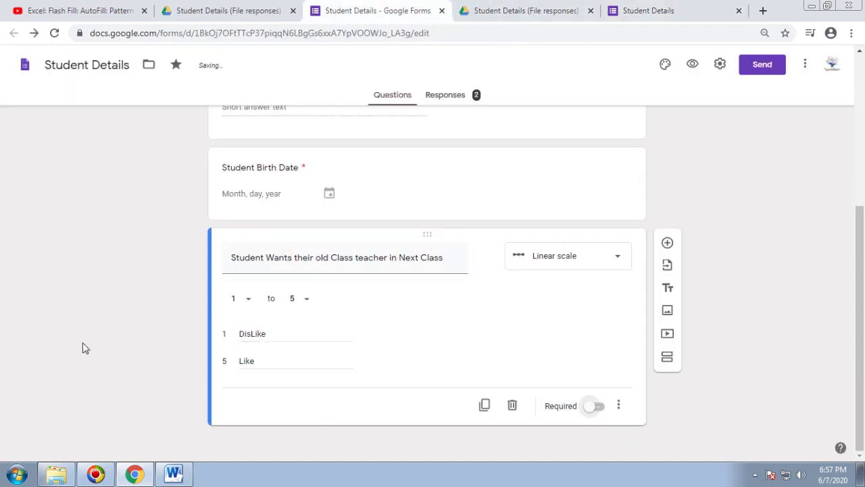
left_click(670, 10)
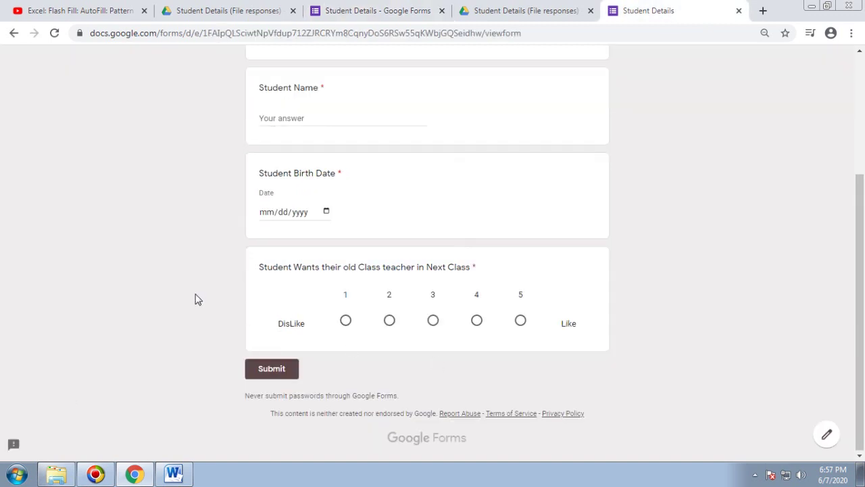
left_click_drag(488, 272, 464, 271)
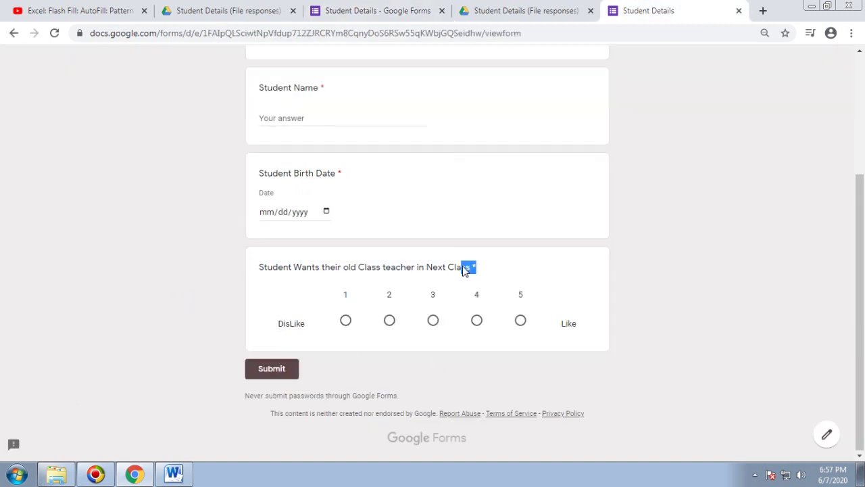
left_click(262, 271)
left_click(57, 38)
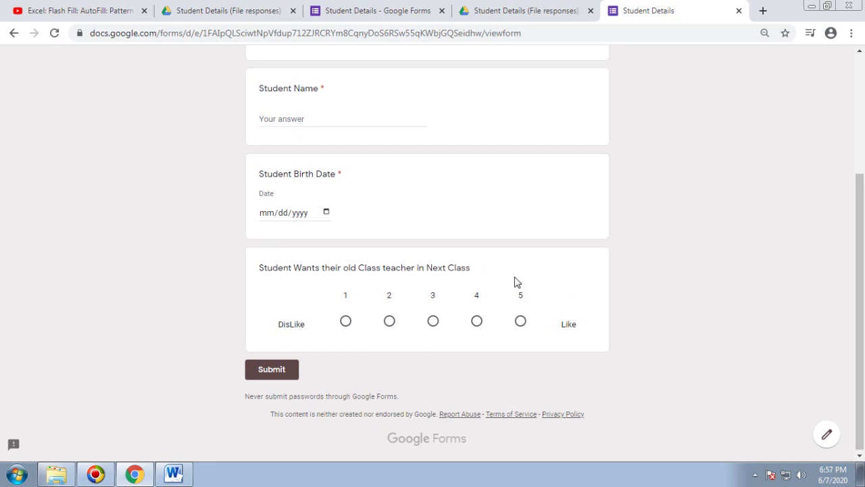
scroll(388, 271, "up", 2)
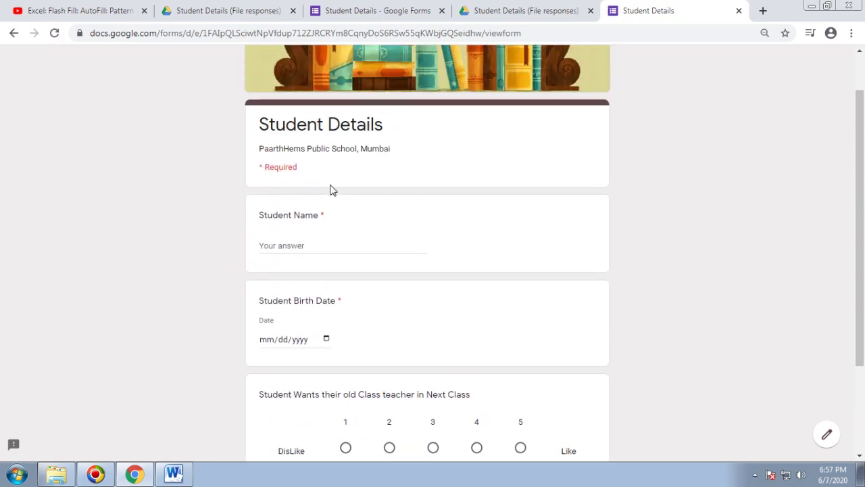
Enter the student's name in the Student Name answer
left_click(316, 246)
type("Parth")
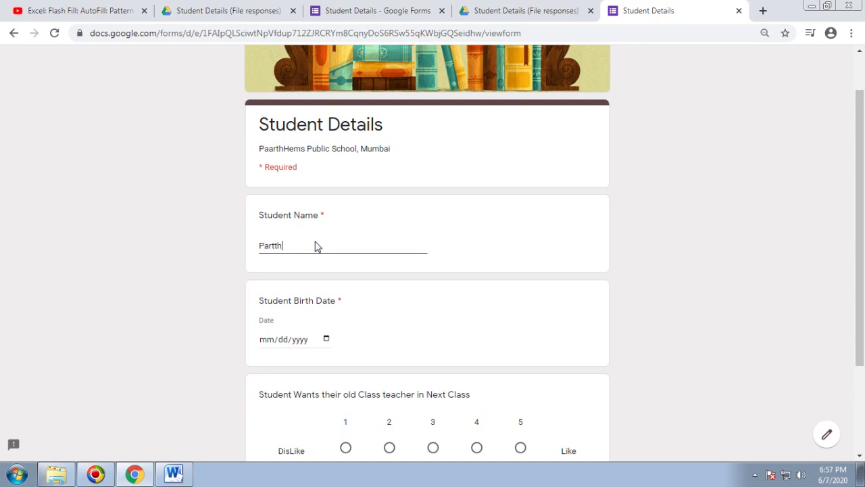
key("BackSpace")
key("BackSpace")
key("Tab")
key("alt+Down")
left_click(436, 274)
left_click(295, 250)
left_click(266, 250)
Pick a birth date of 9 June 2014 in the calendar
left_click(327, 338)
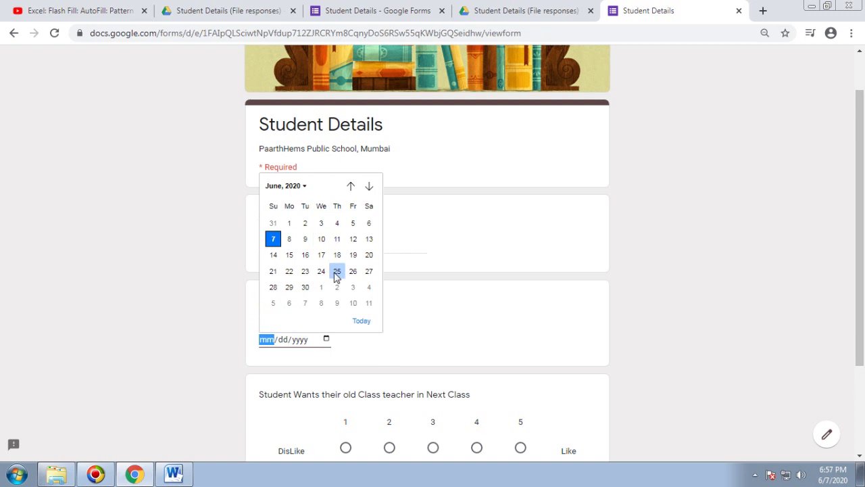
left_click(350, 186)
left_click(350, 185)
left_click(350, 186)
left_click(350, 186)
left_click(350, 186)
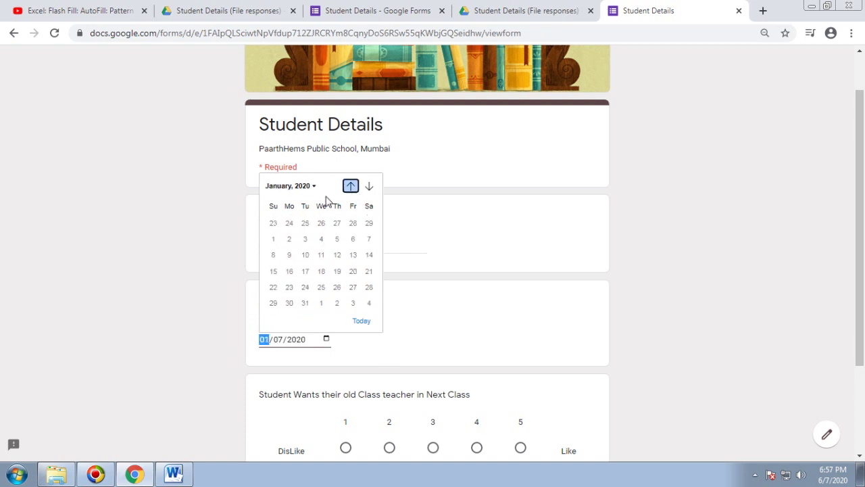
left_click(283, 185)
scroll(301, 245, "up", 3)
scroll(292, 220, "up", 2)
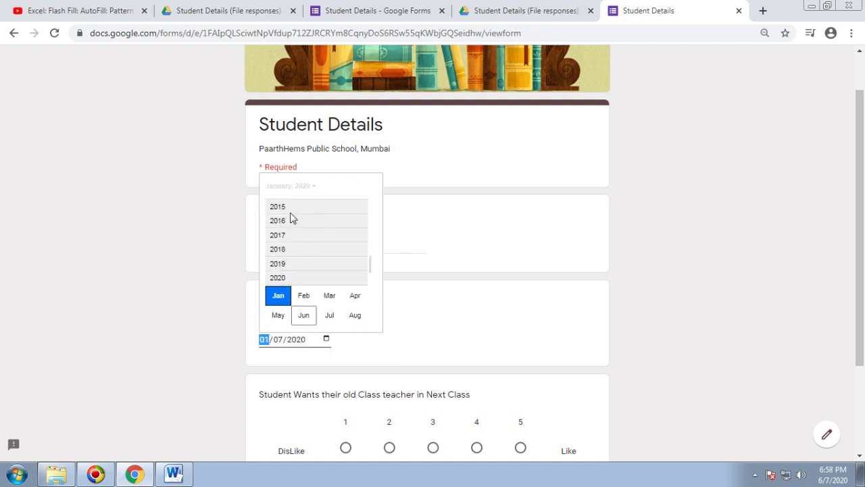
left_click(287, 205)
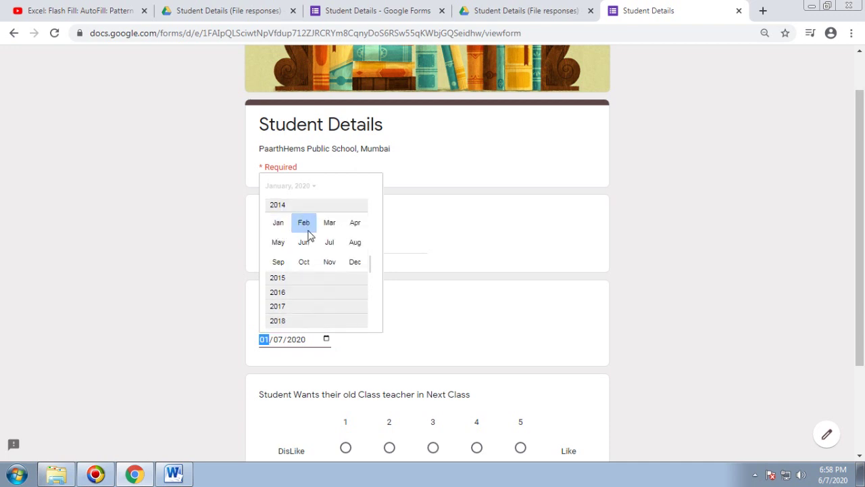
left_click(303, 242)
left_click(288, 237)
left_click(309, 356)
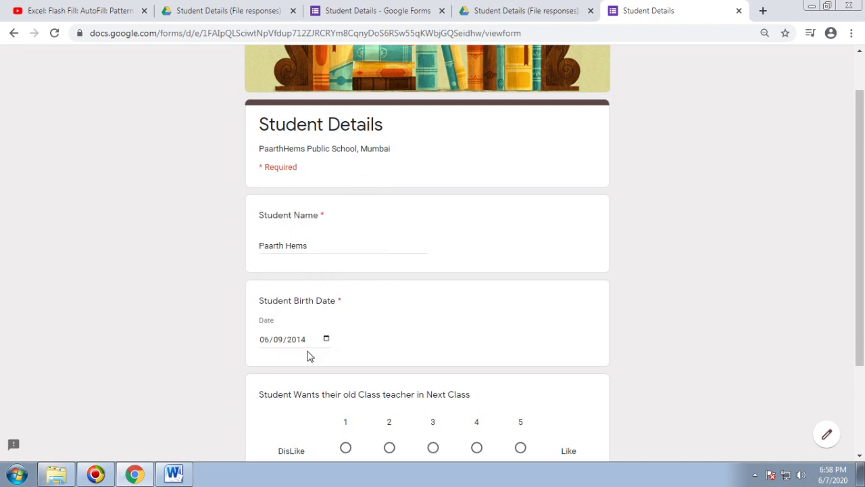
scroll(433, 378, "down", 2)
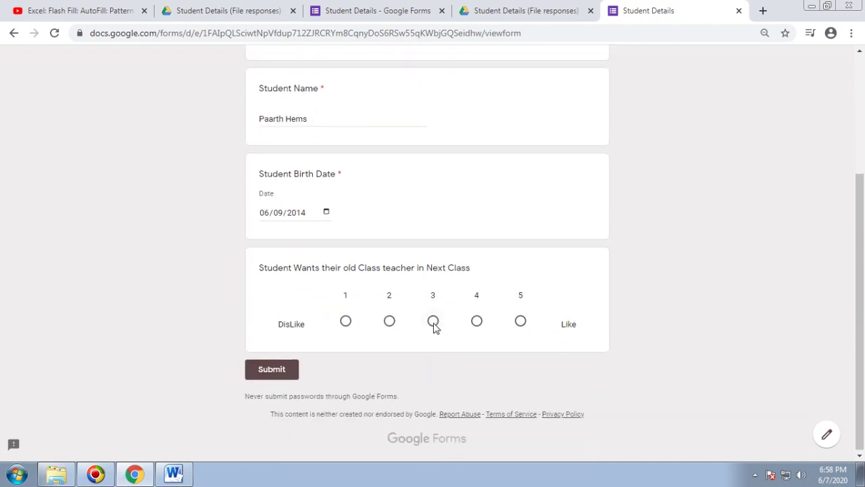
Rate the teacher question 3, then 1, then reload the form to discard the answers
left_click(432, 322)
left_click(345, 322)
left_click_drag(308, 120, 219, 125)
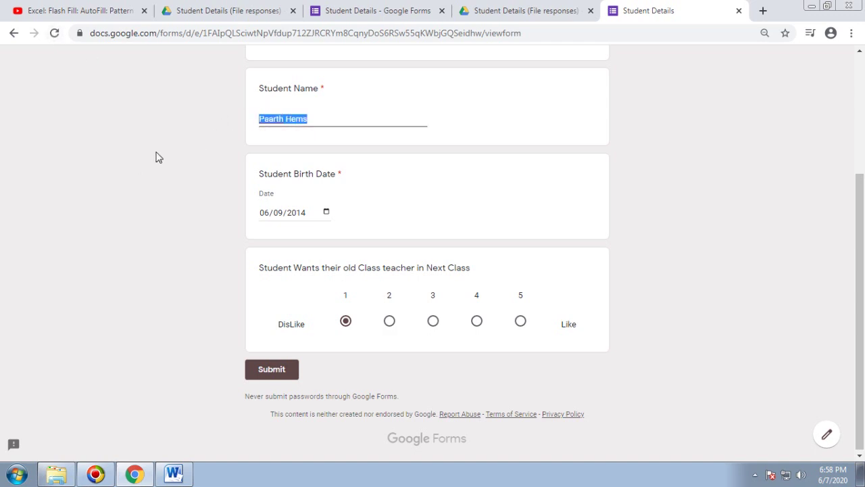
left_click(55, 33)
left_click(507, 108)
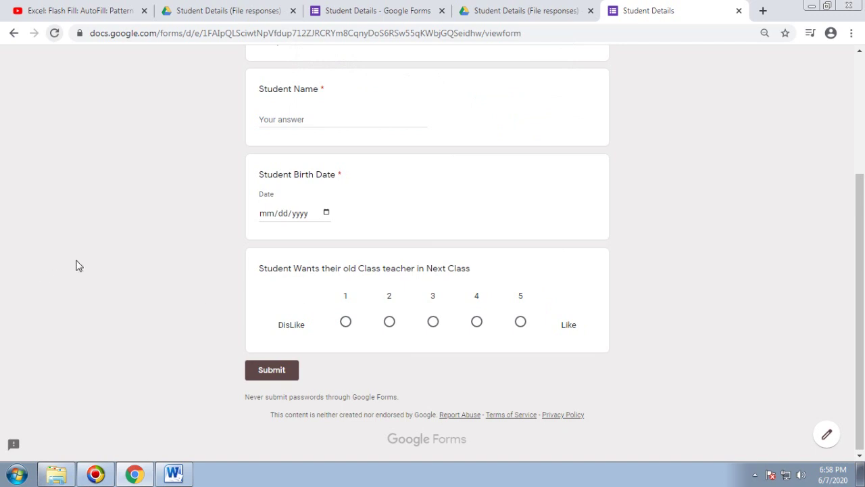
Re-enter the student's name and set the birth date to 06/01/2020
left_click(301, 122)
left_click(329, 213)
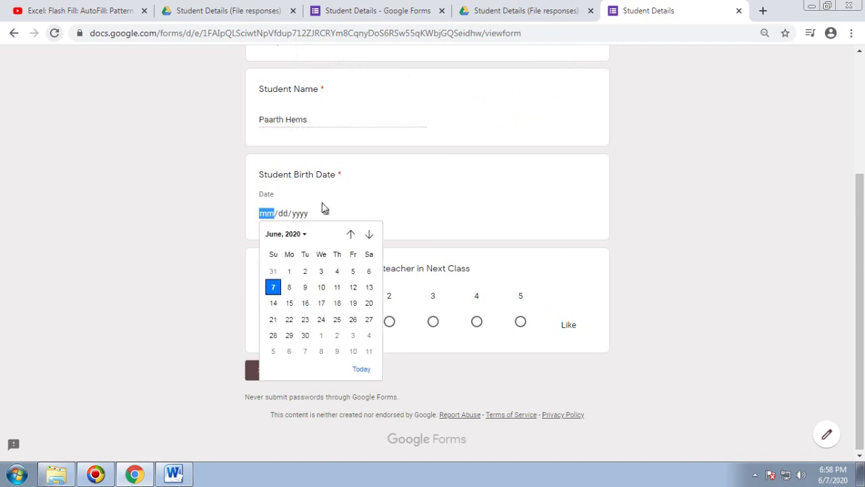
left_click(289, 271)
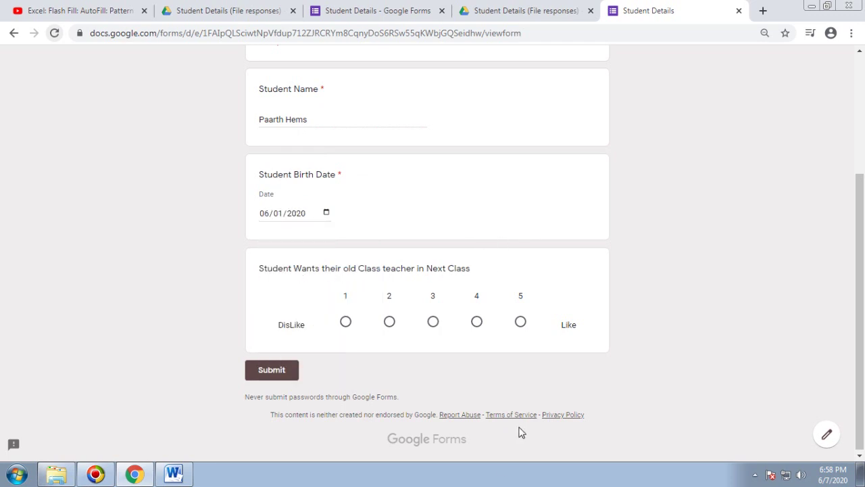
left_click(279, 371)
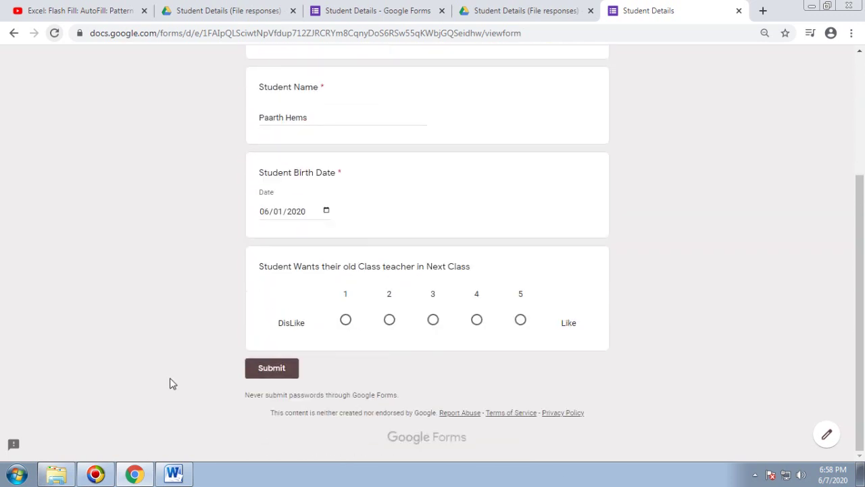
Submit the response without rating the teacher question, then start a blank copy and return to the editor
left_click_drag(476, 271, 305, 267)
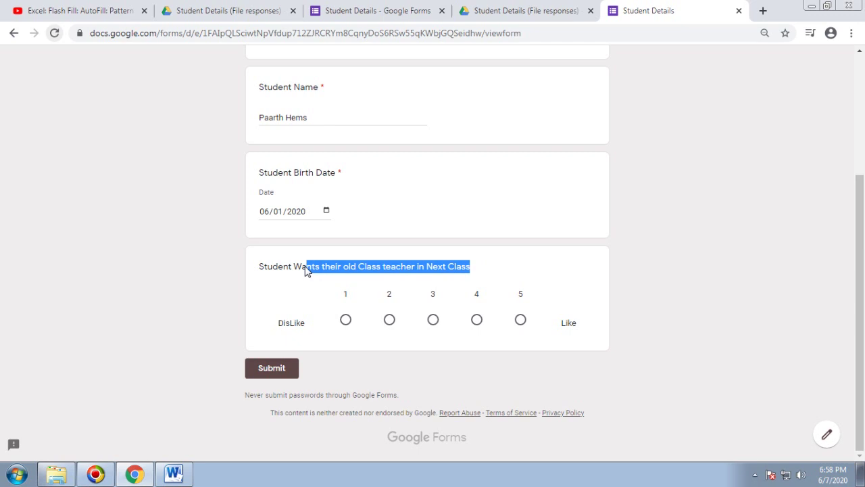
left_click(273, 375)
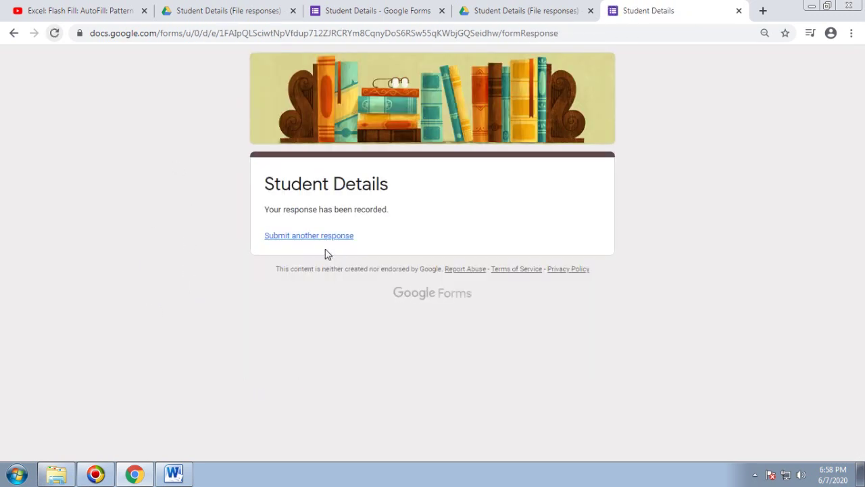
left_click(323, 237)
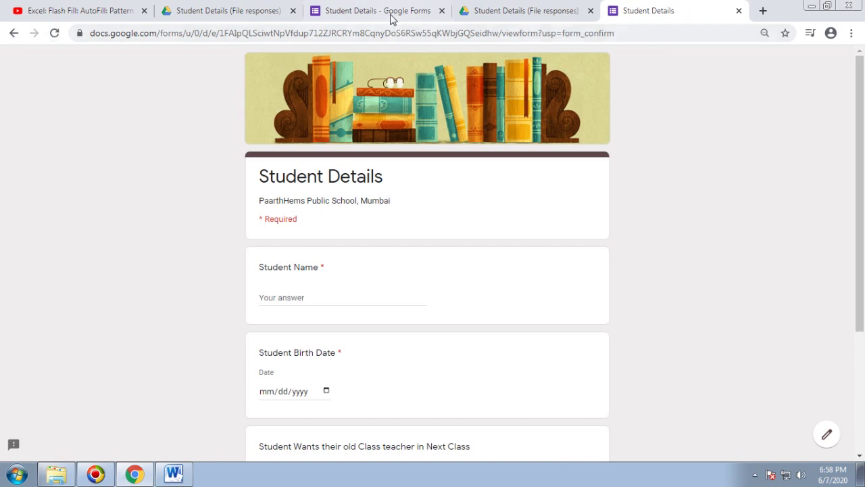
left_click(314, 20)
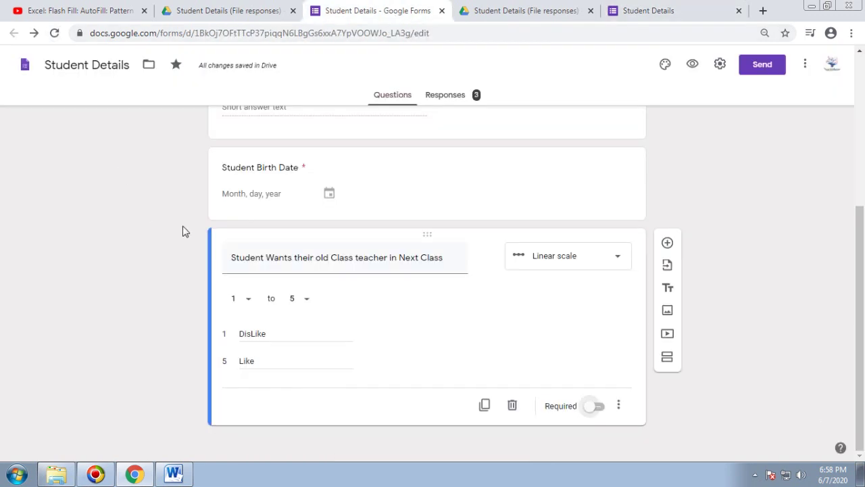
Turn the question into a multiple choice grid and retitle it 'Student Like'
left_click(560, 263)
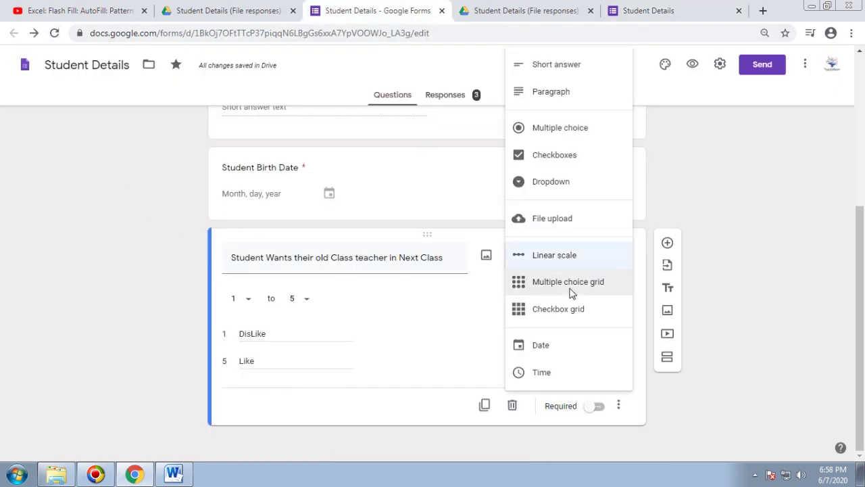
left_click(569, 283)
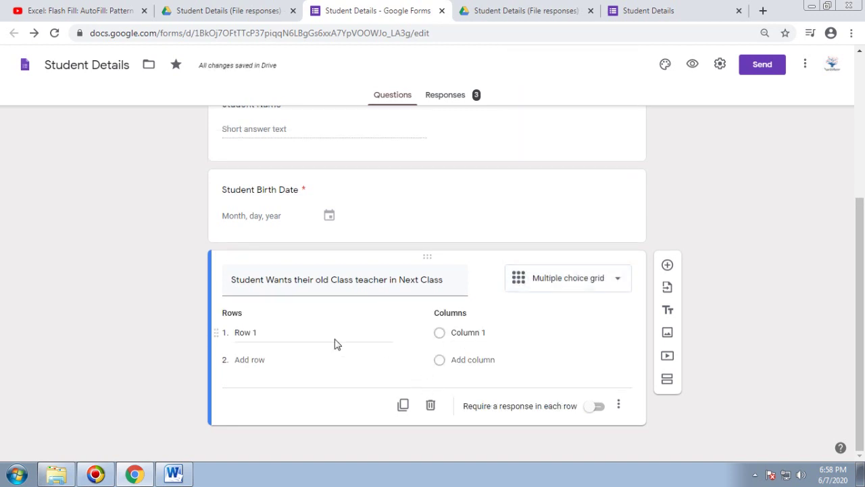
left_click(297, 338)
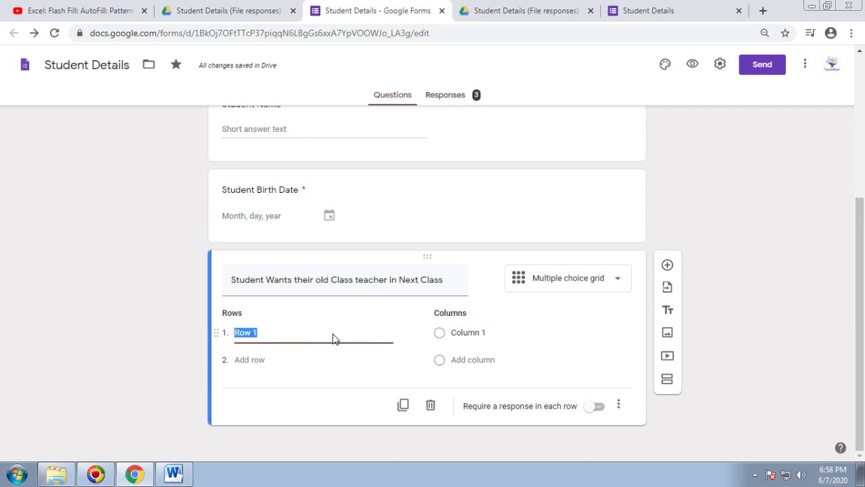
left_click(379, 290)
key("BackSpace")
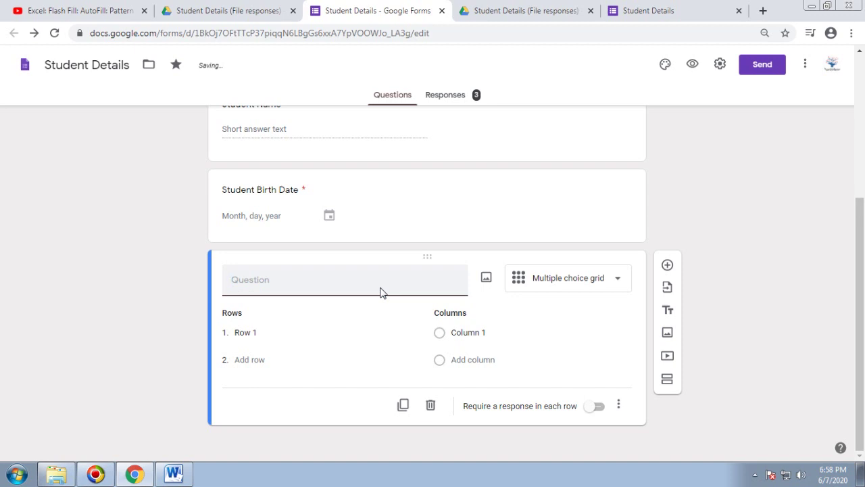
type("Stu")
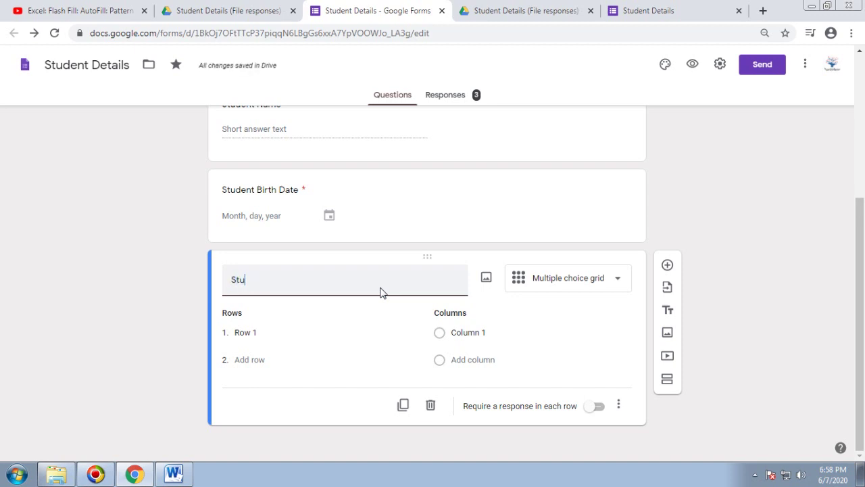
type("dent Li")
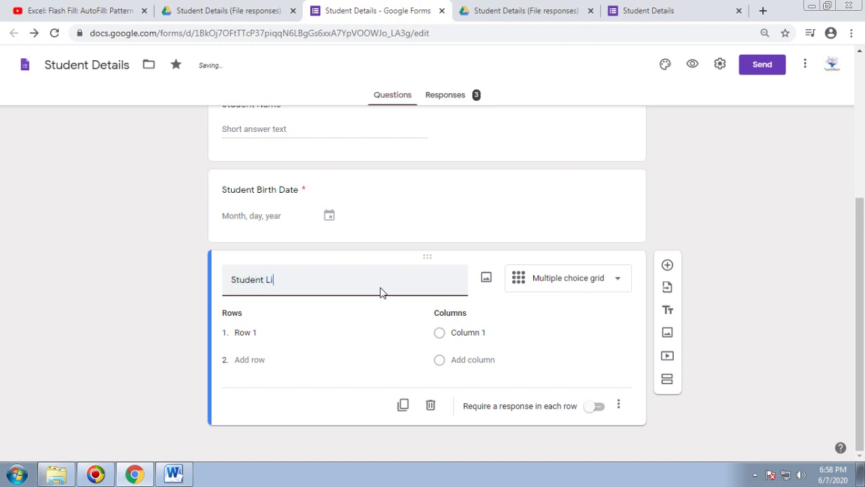
type("ek")
key("BackSpace")
key("BackSpace")
type("k")
Name the first two grid rows 'cold Drink' and 'Cho'
left_click(332, 338)
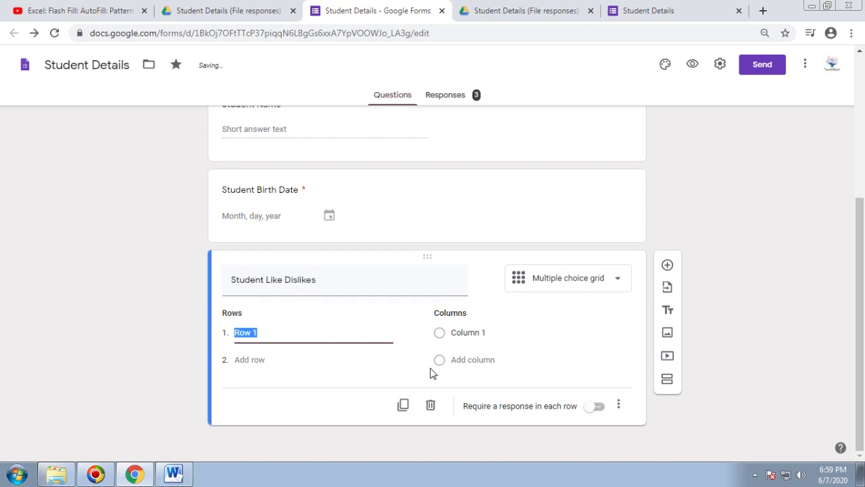
type("cold Drink")
key("Return")
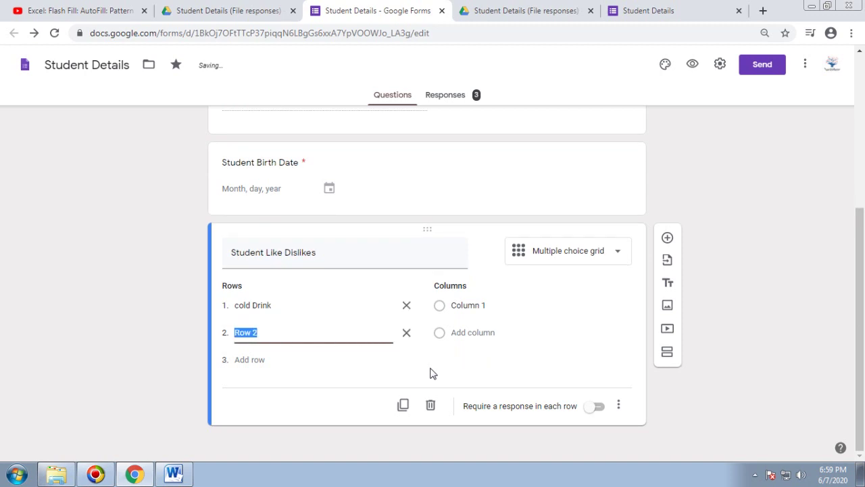
type("Cho")
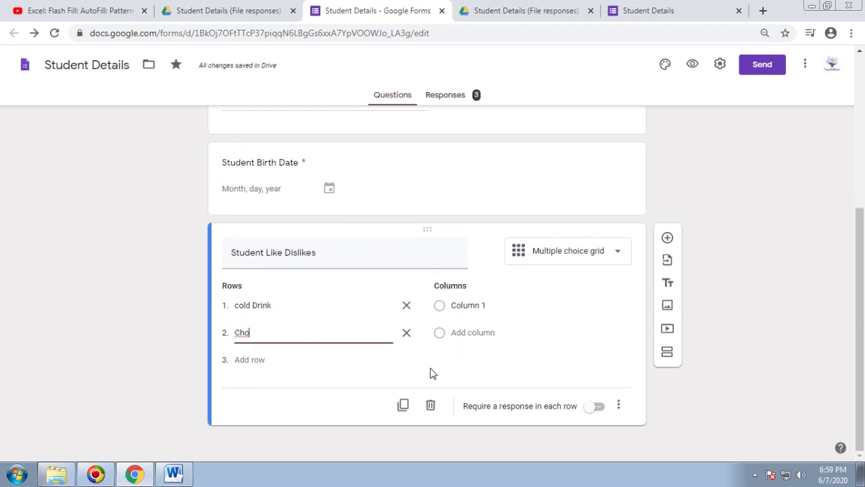
Retype the end of the question title toward 'Student likes Dislikes'
triple_click(305, 253)
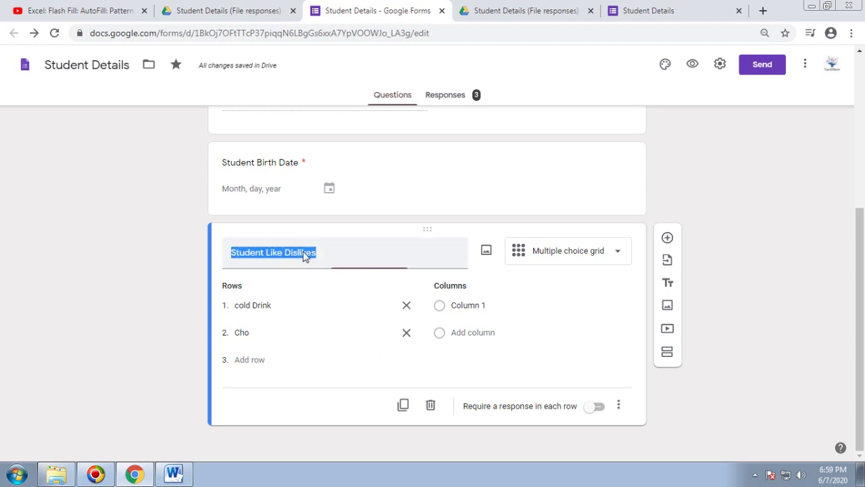
key("End")
key("BackSpace")
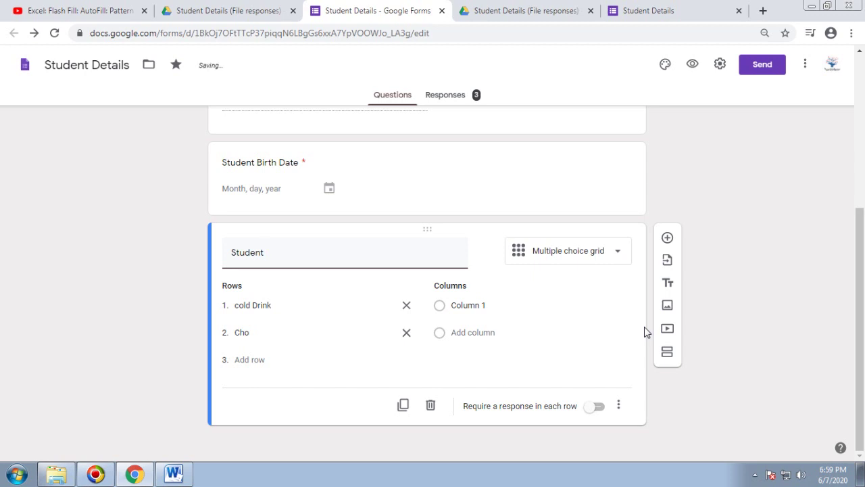
type("Illn")
key("BackSpace")
key("BackSpace")
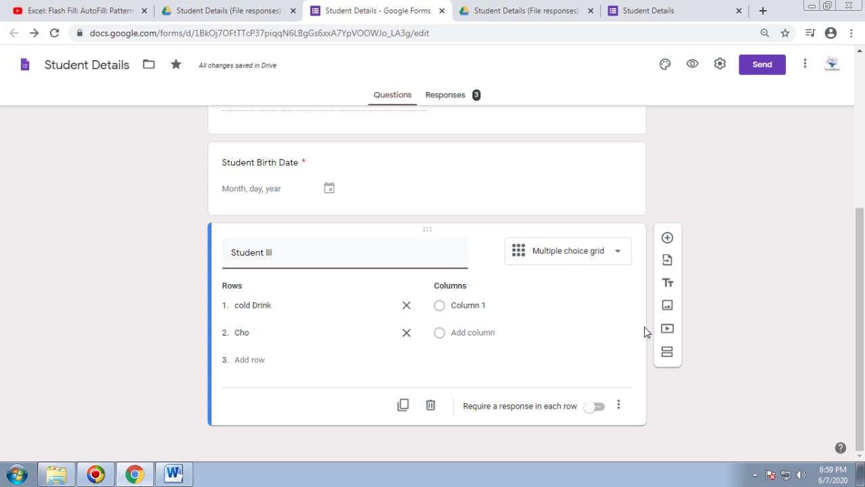
key("BackSpace")
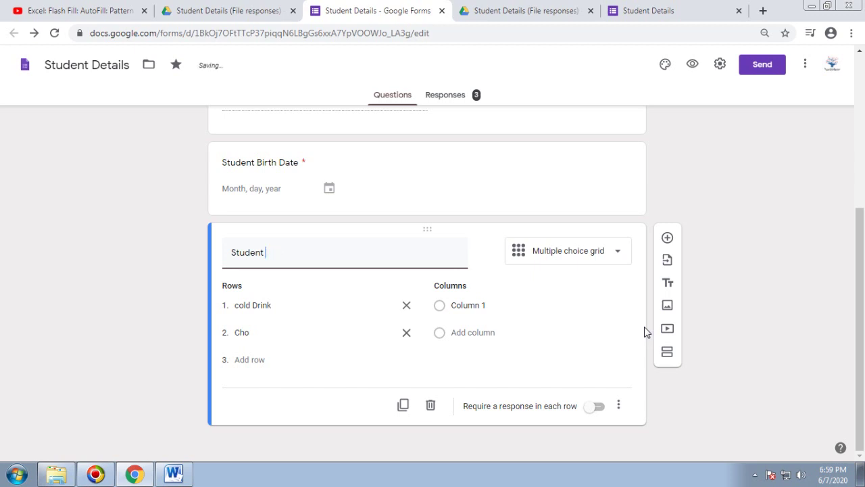
type("liek")
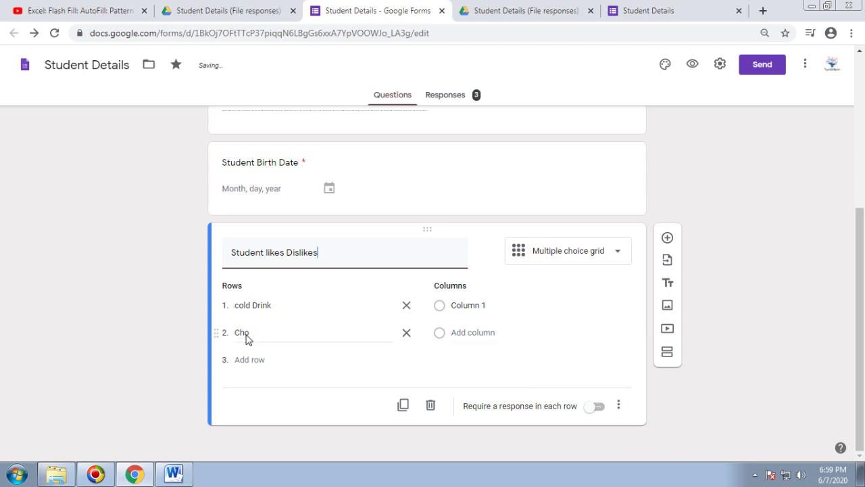
Complete the grid rows Chocolate, candies, Eggs and Vegitable, deleting the empty extra row
left_click(313, 318)
left_click(268, 335)
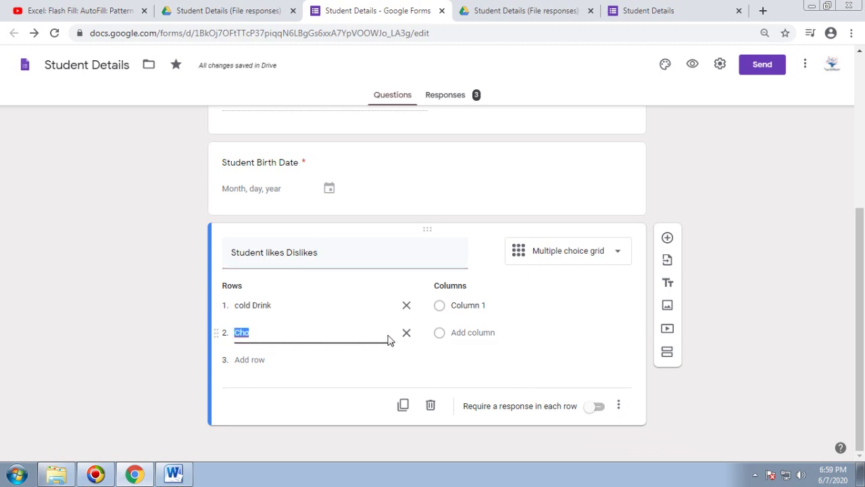
left_click(321, 333)
type("colate")
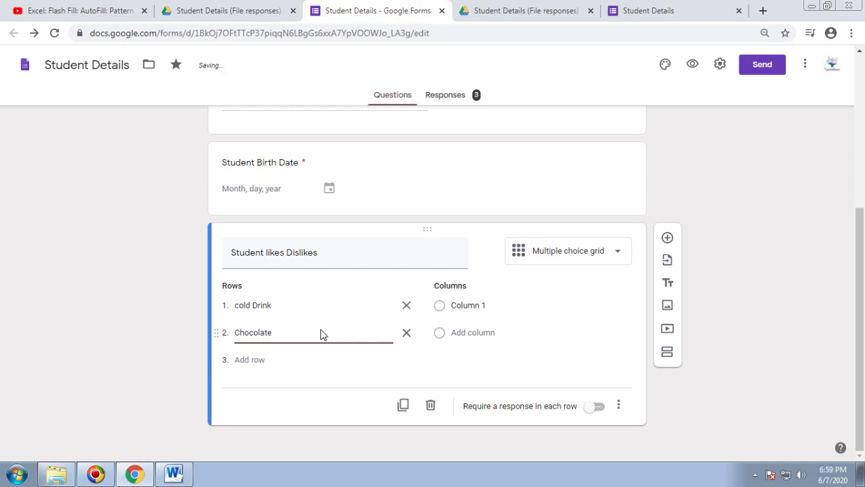
left_click(248, 361)
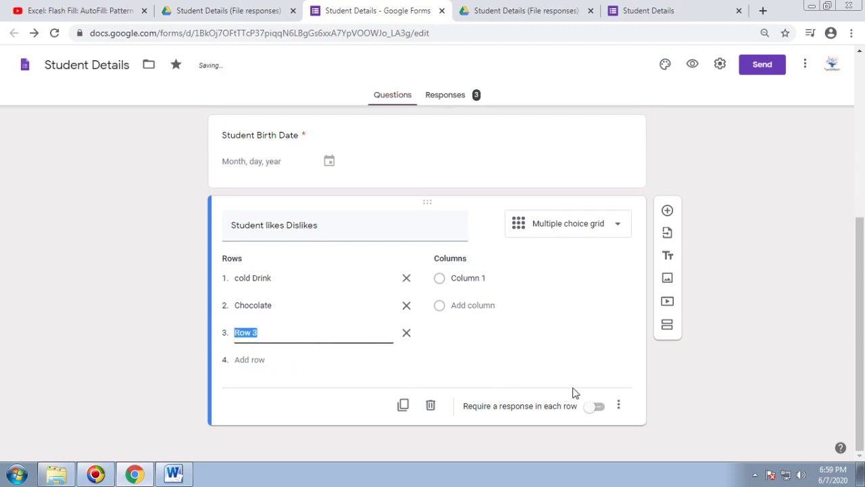
type("candies")
left_click(306, 360)
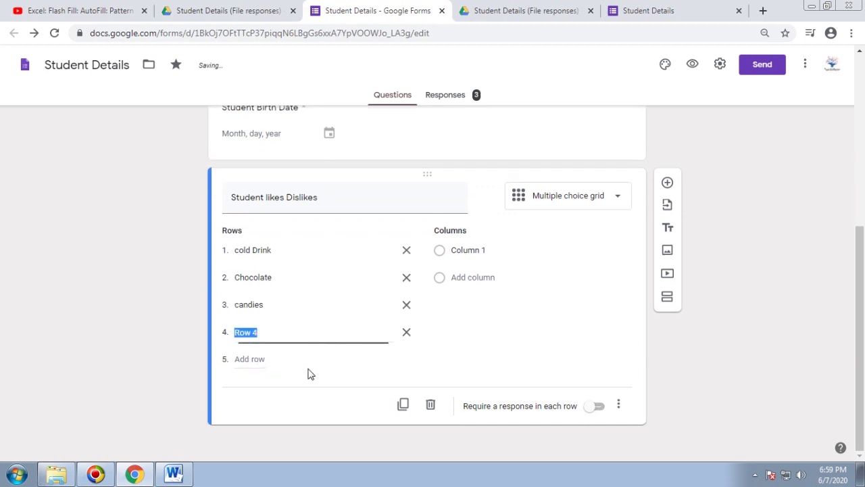
type("Eggs")
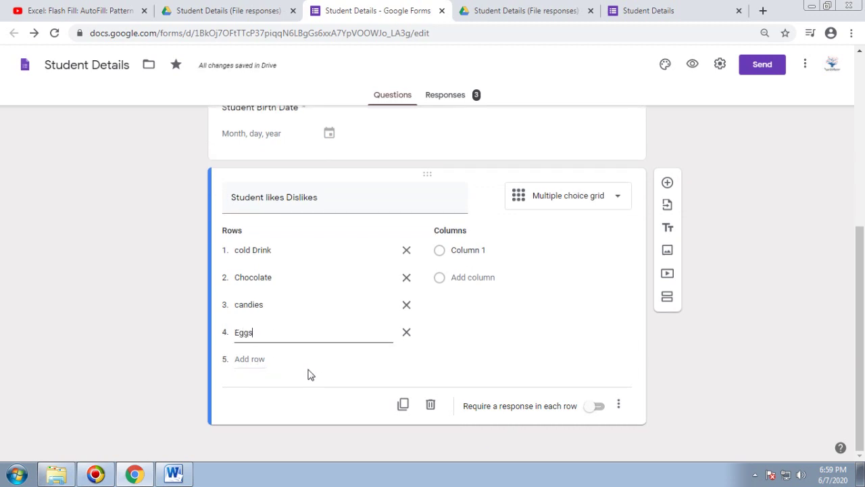
key("Return")
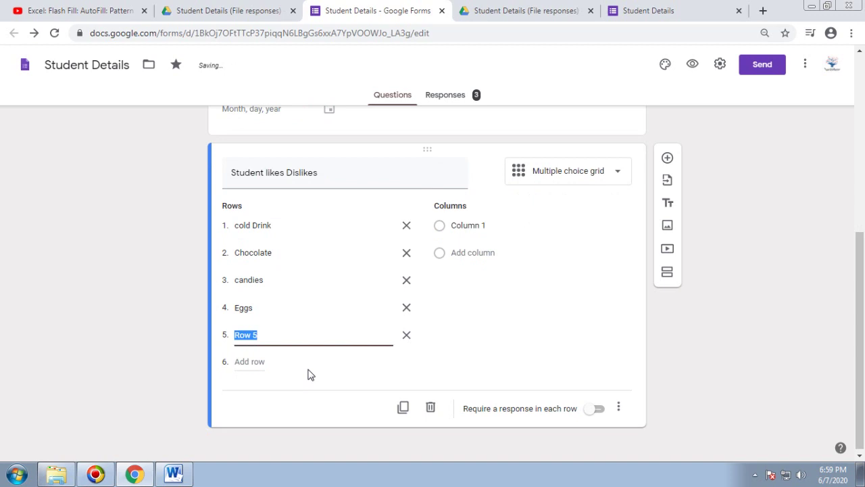
type("Vegitable")
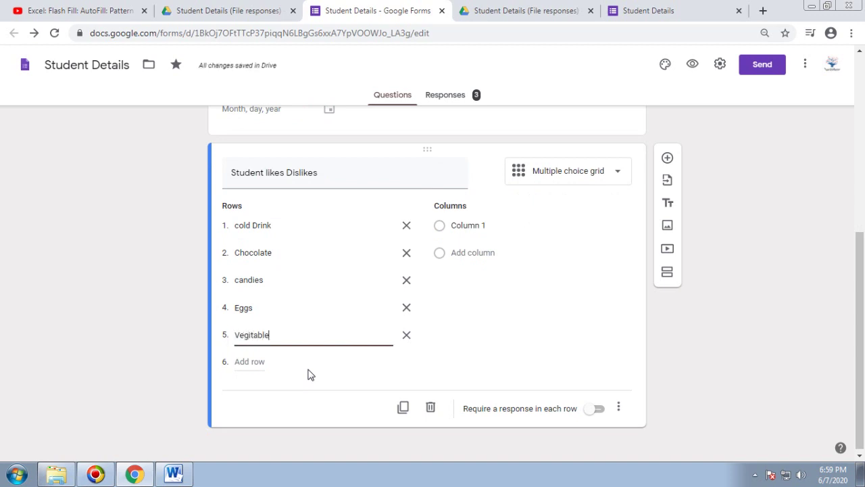
key("Return")
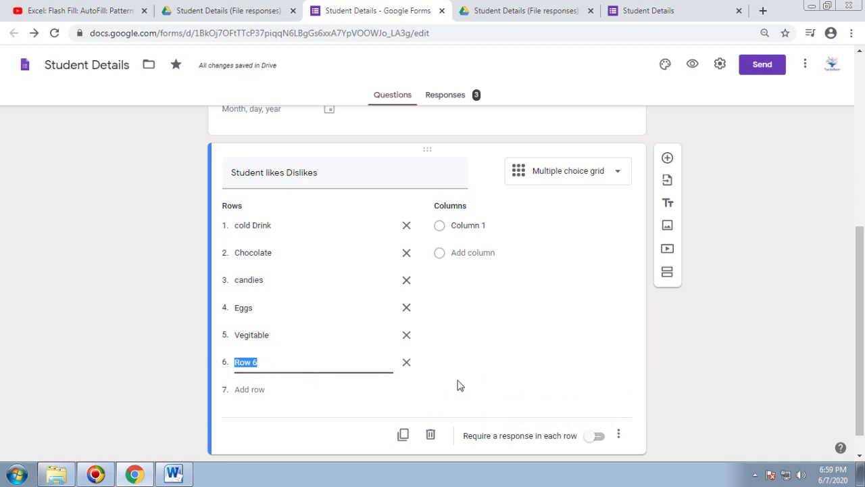
left_click(406, 363)
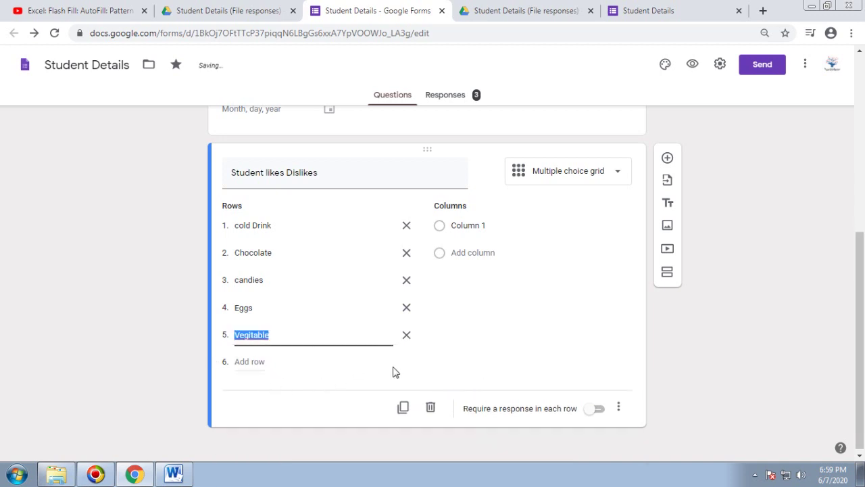
Name the grid columns Yes and No
left_click(473, 227)
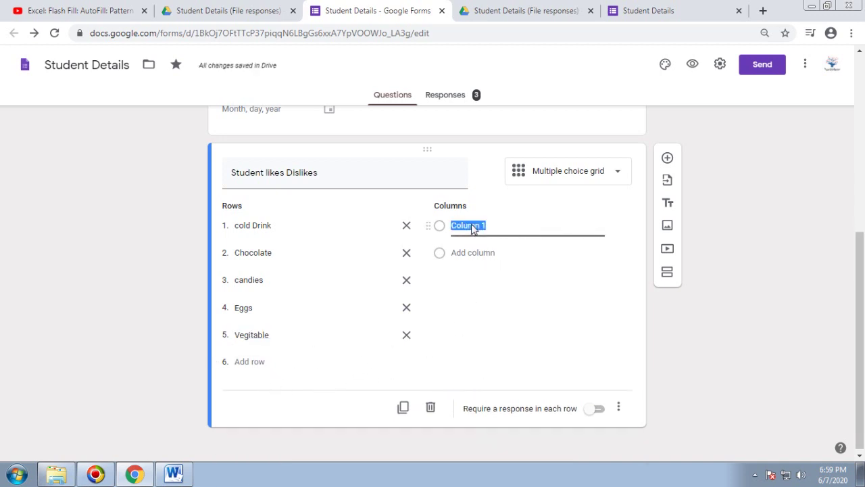
type("Yes")
key("Return")
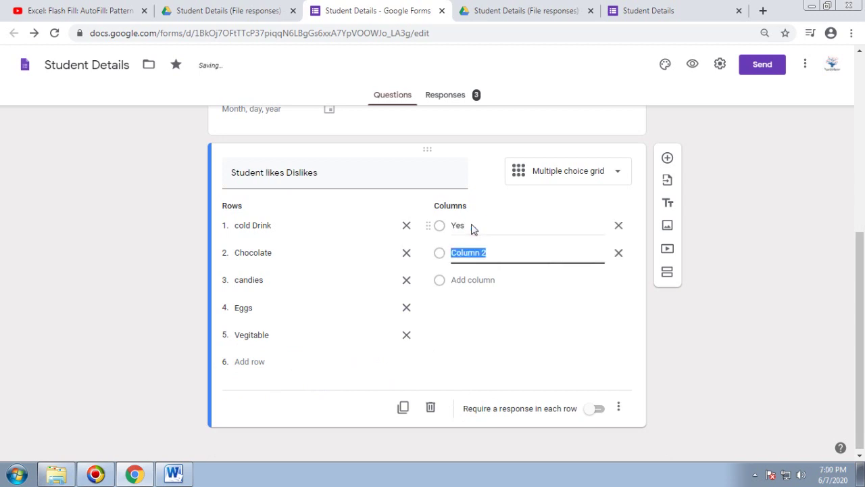
type("No")
left_click(80, 331)
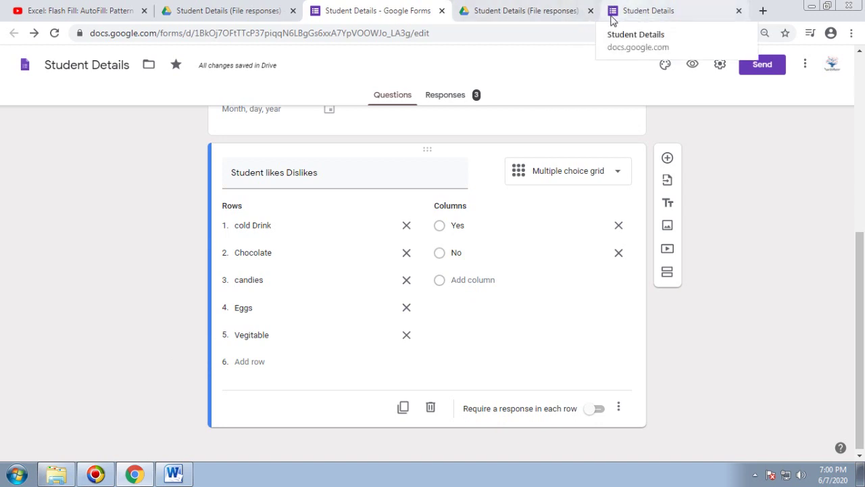
Close the two extra tabs and open the form preview at the grid
left_click(591, 12)
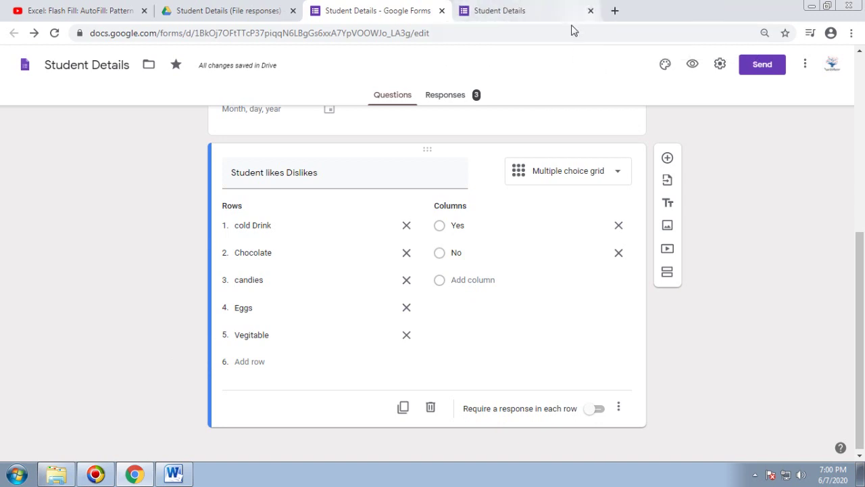
left_click(596, 11)
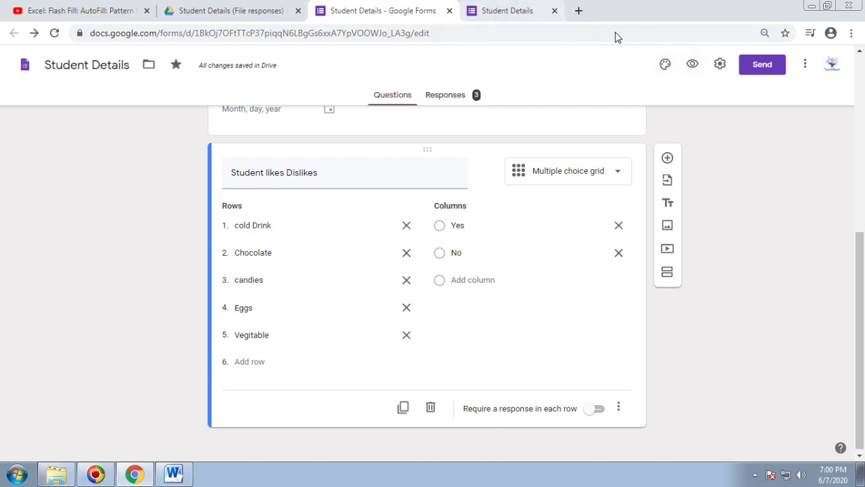
left_click(693, 66)
scroll(508, 210, "down", 2)
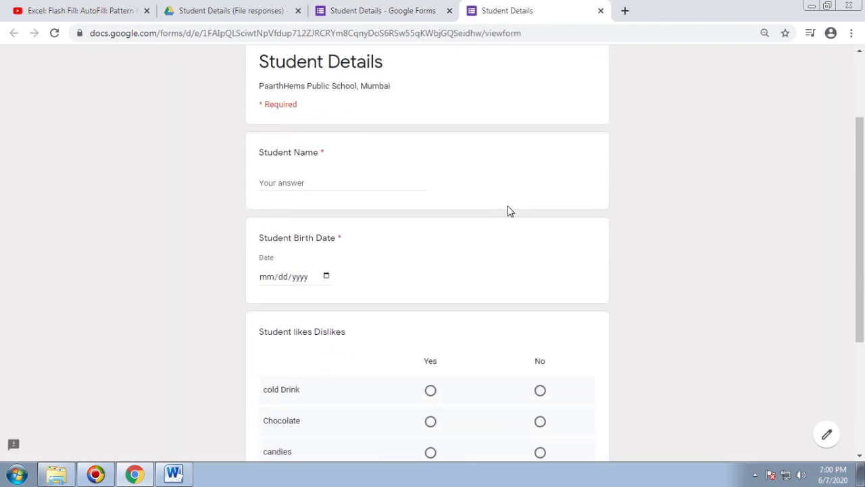
scroll(508, 211, "down", 2)
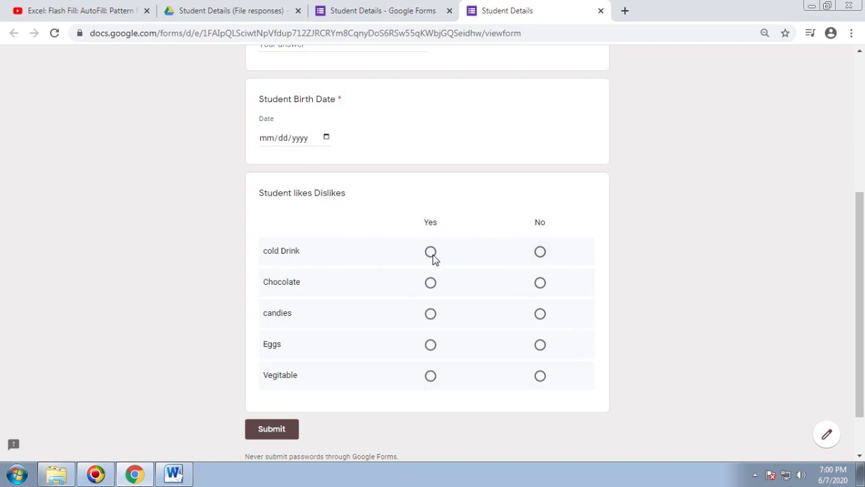
Answer No for cold Drink and Vegitable, Yes for Chocolate, candies and Eggs, then return
left_click(540, 252)
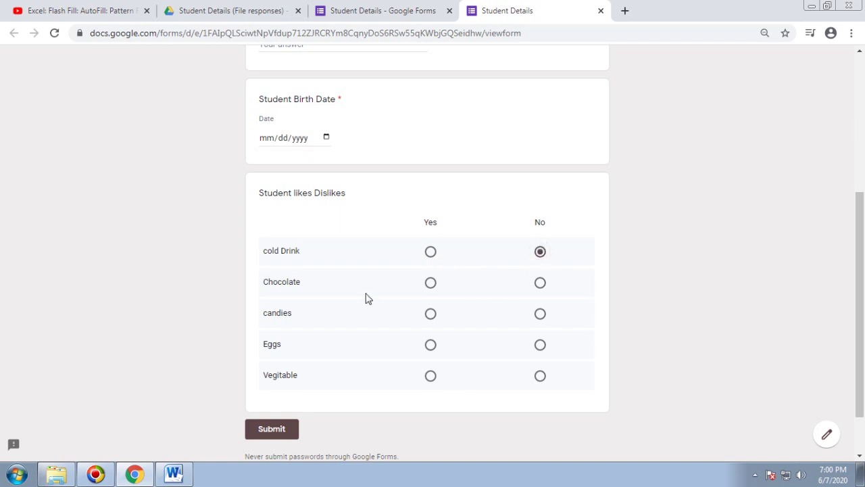
left_click(431, 283)
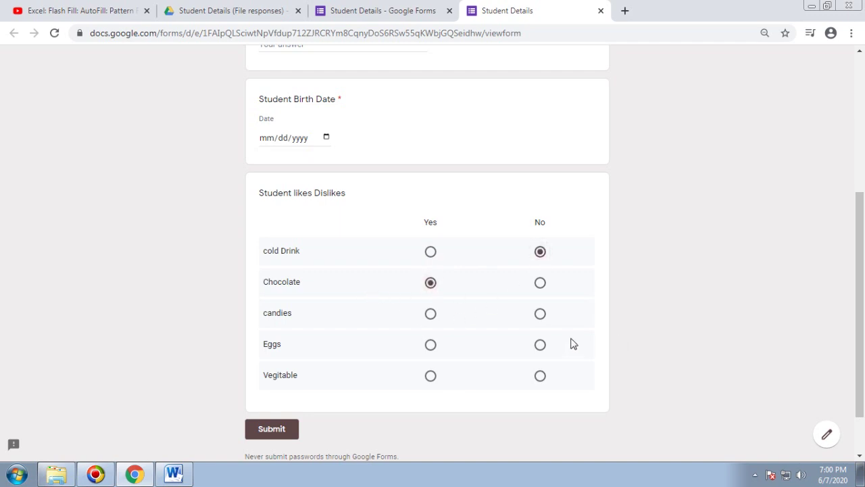
left_click(539, 284)
left_click(431, 314)
left_click(430, 282)
left_click(430, 345)
left_click(540, 375)
left_click(368, 7)
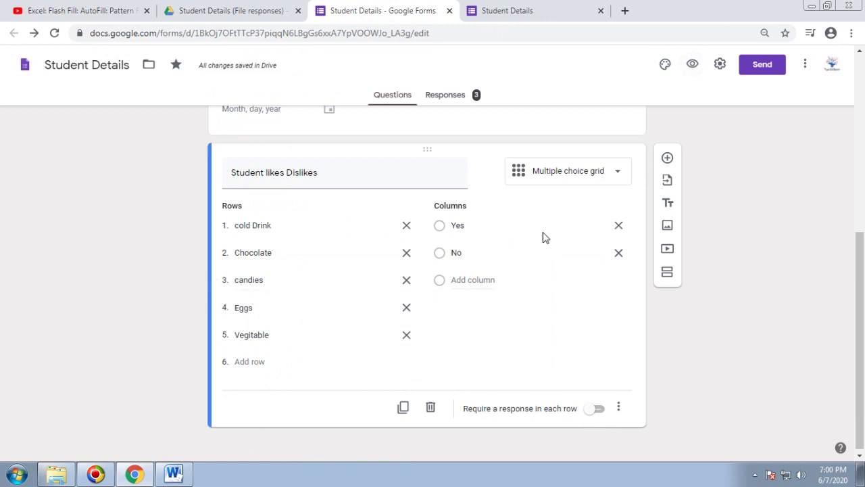
Change the question to a checkbox grid and remove the No column
left_click(581, 177)
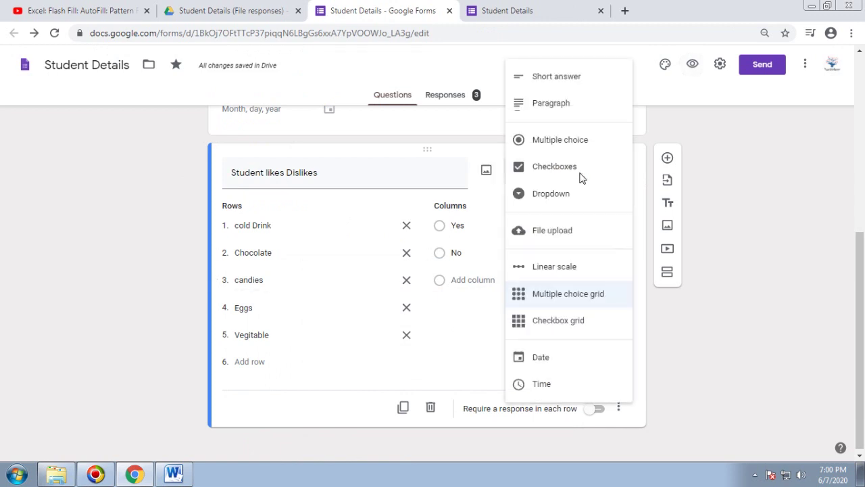
left_click(585, 323)
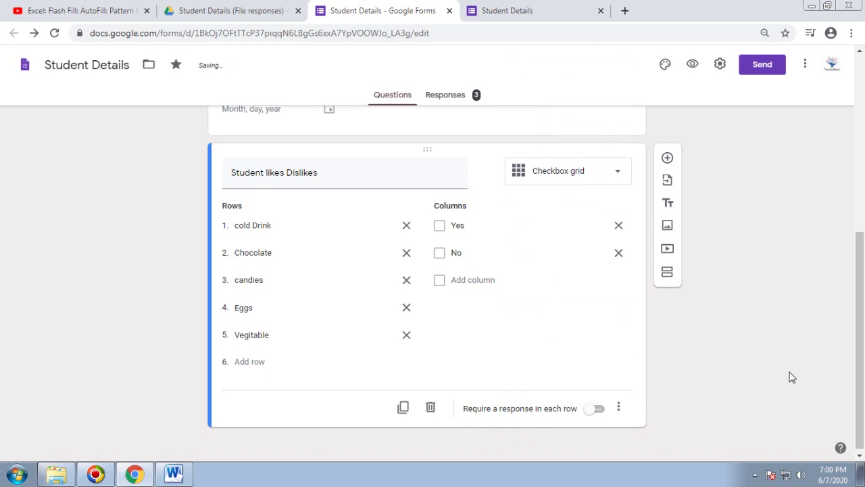
left_click(617, 256)
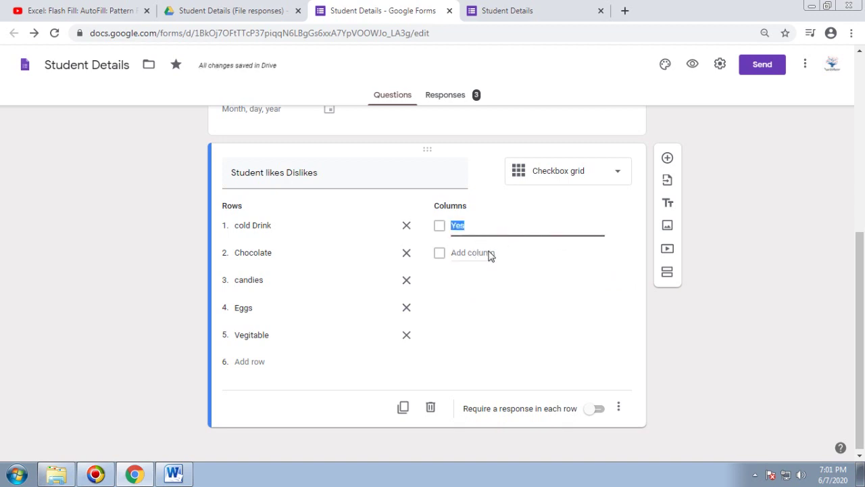
left_click(526, 297)
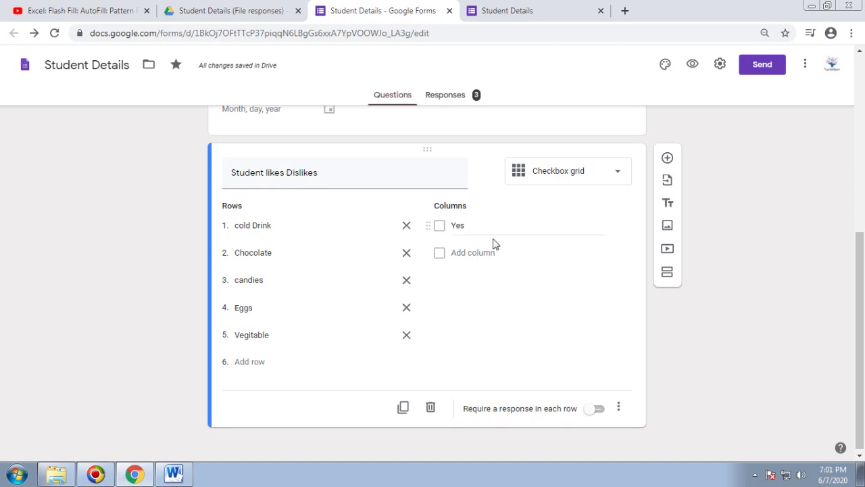
Re-enter the Yes and No columns, then switch to the live form preview
left_click(480, 223)
key("BackSpace")
type("Yes")
key("Return")
type("No")
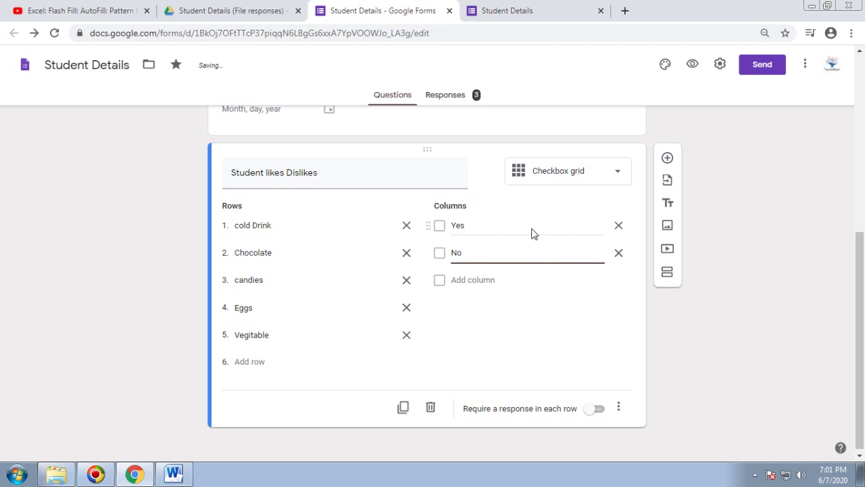
left_click(543, 350)
key("ctrl+Tab")
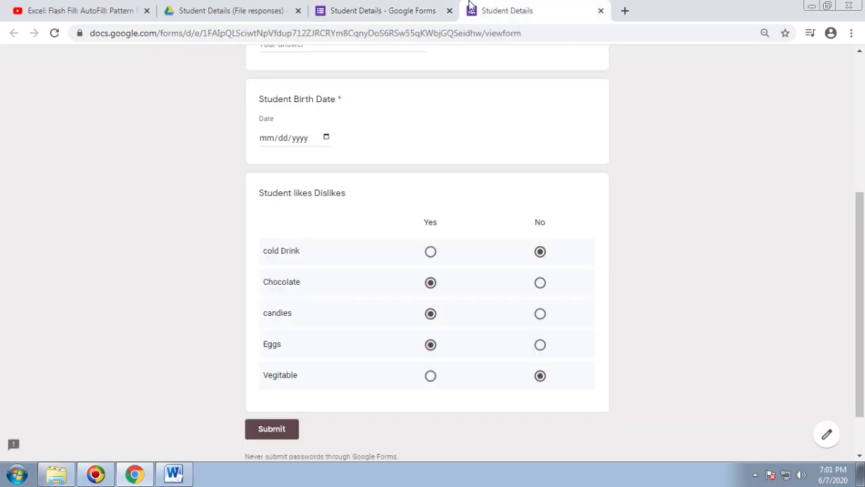
Reload the live form and tick both Yes and No for cold Drink
left_click(54, 33)
left_click(492, 104)
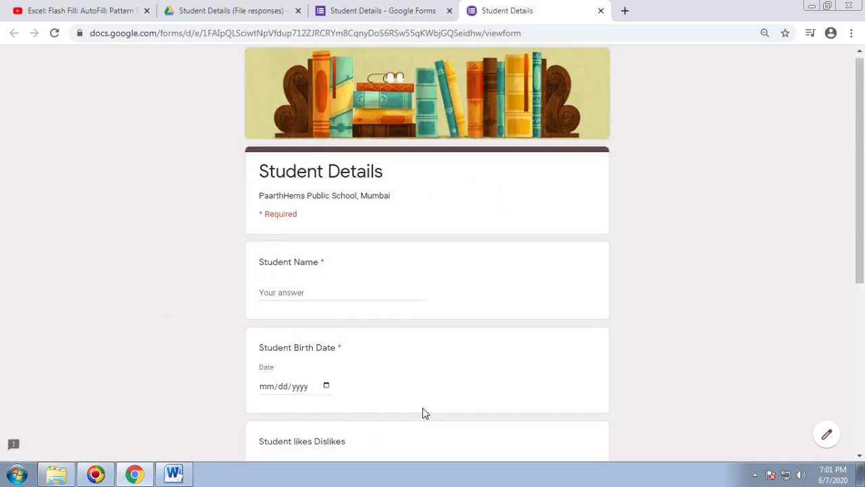
scroll(680, 290, "down", 5)
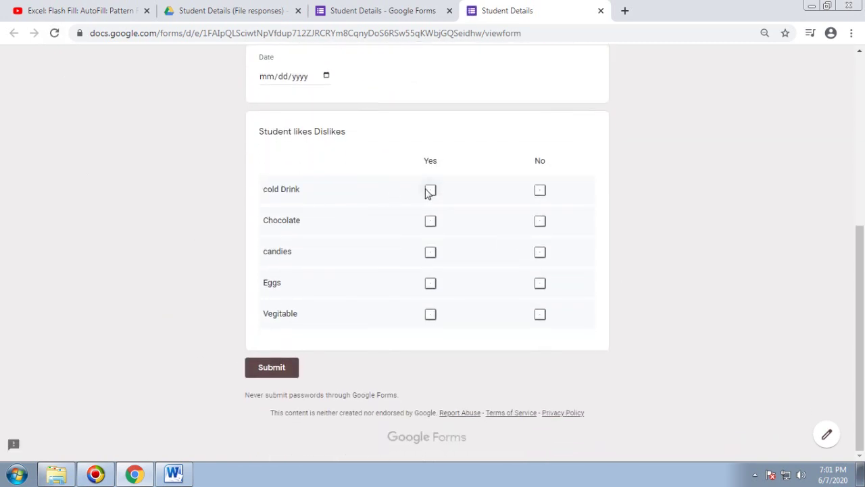
left_click(430, 190)
left_click(539, 191)
Tick both Yes and No for Chocolate, untick all four boxes, and return to the editor
left_click_drag(428, 164, 443, 162)
double_click(539, 168)
left_click(454, 169)
left_click_drag(439, 167, 424, 163)
left_click(431, 223)
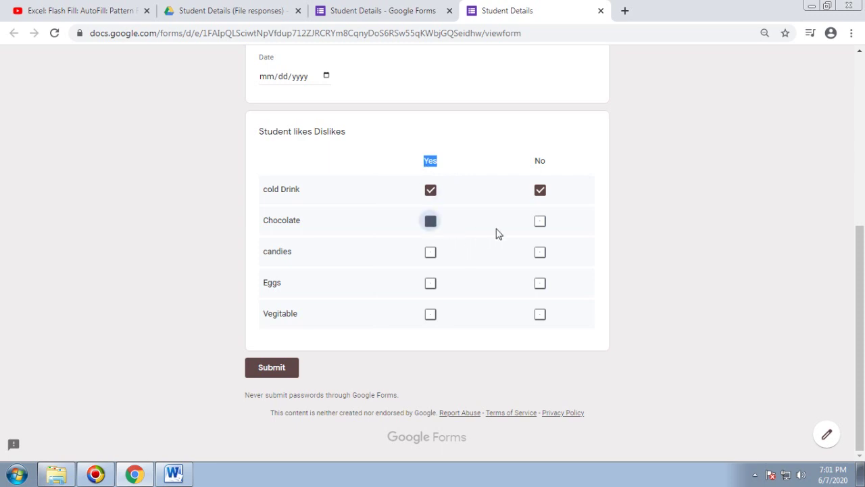
left_click(539, 223)
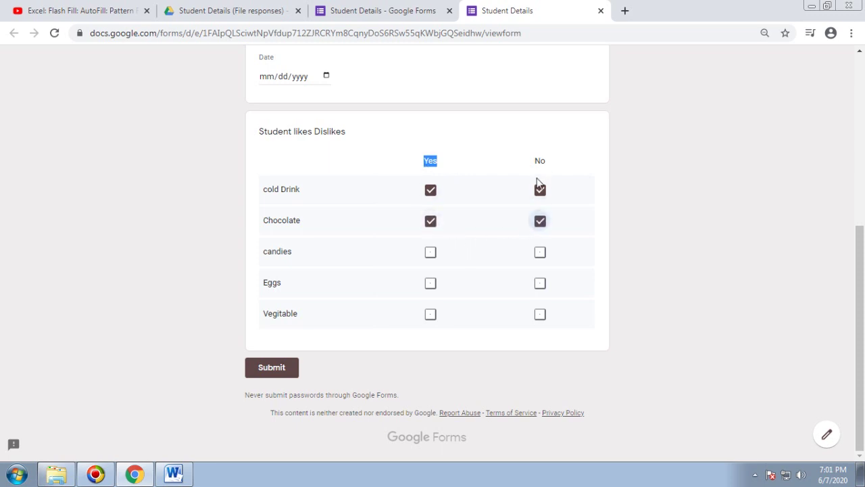
left_click(540, 189)
left_click(429, 190)
left_click(431, 221)
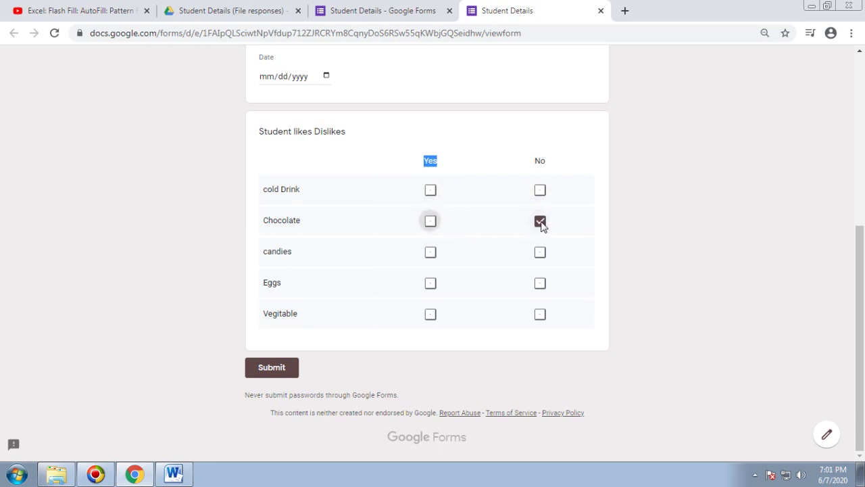
left_click(540, 221)
left_click(396, 13)
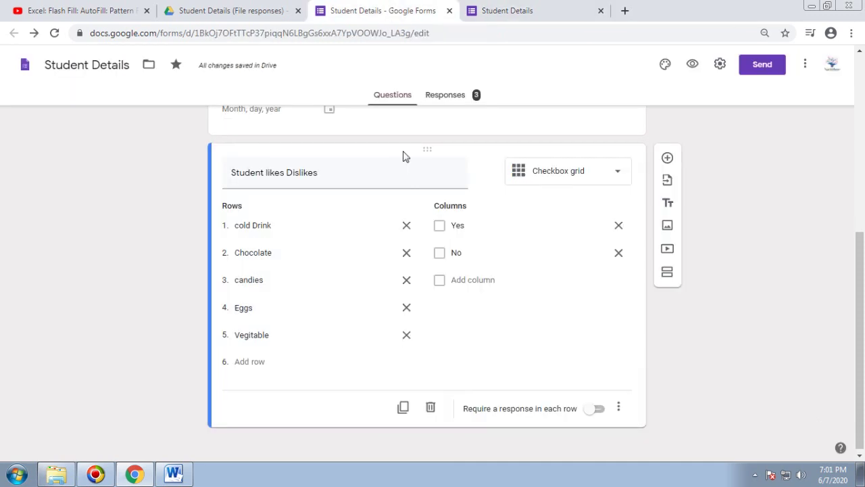
Add a third grid column 'Both', reload the live form to see it, then return
left_click(477, 280)
type("Both")
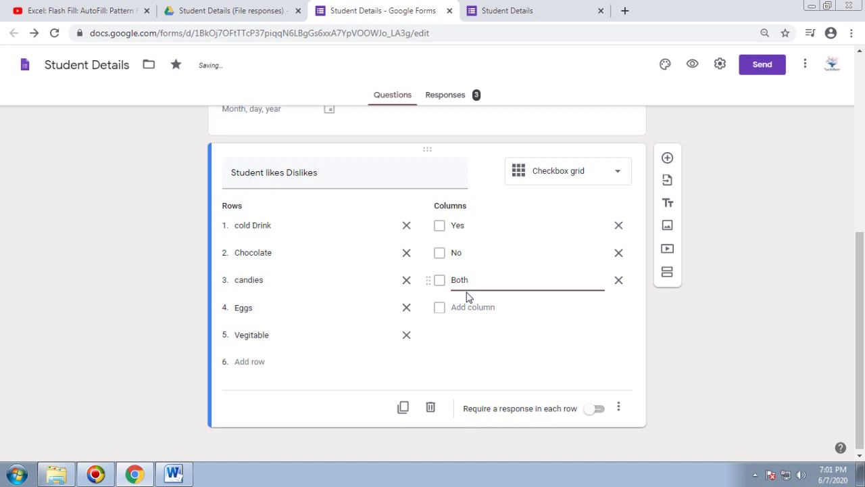
key("ctrl+Tab")
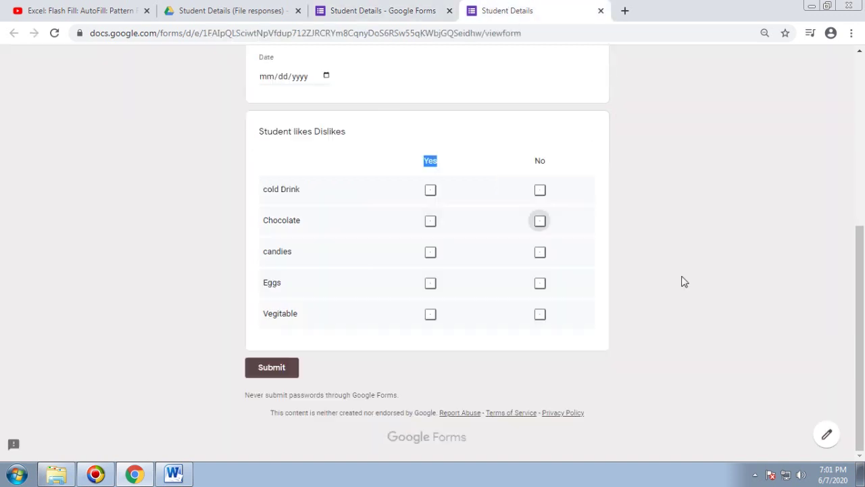
left_click(451, 394)
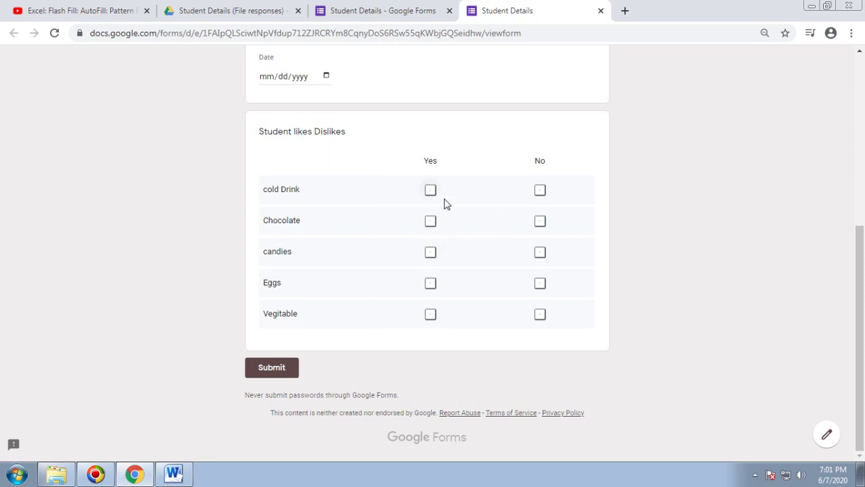
left_click(54, 33)
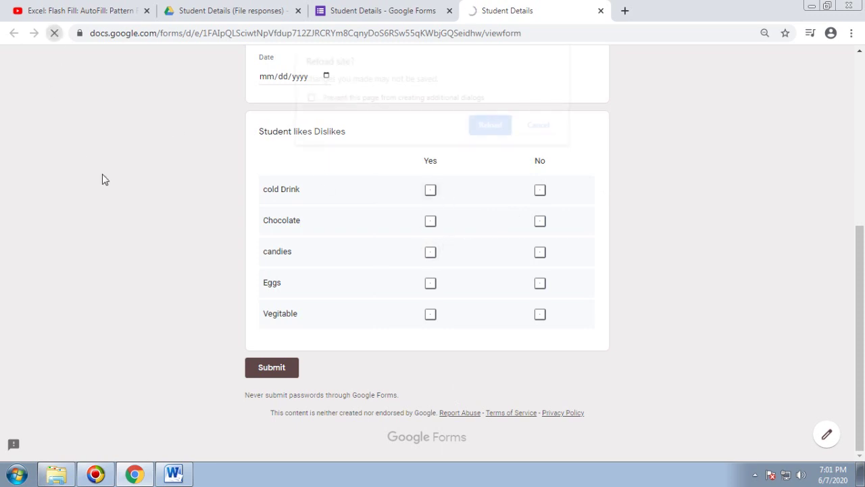
left_click(484, 125)
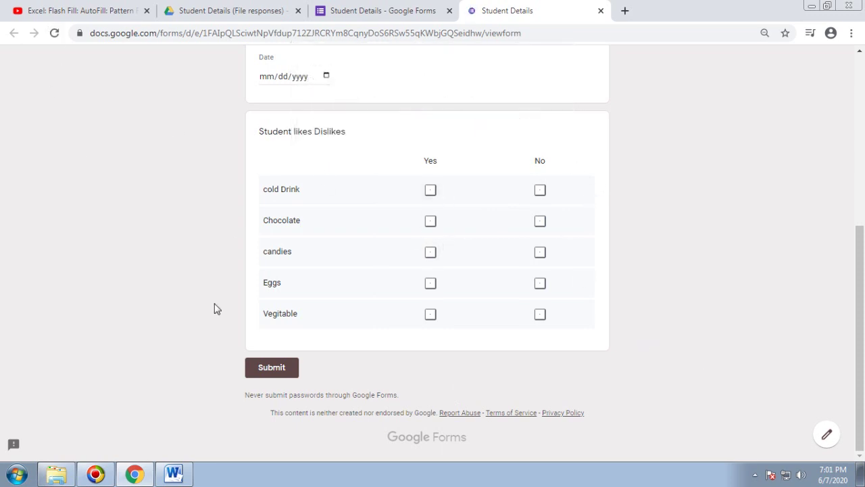
left_click(359, 10)
Change the question to a Time question titled 'Preferred School time'
left_click(597, 175)
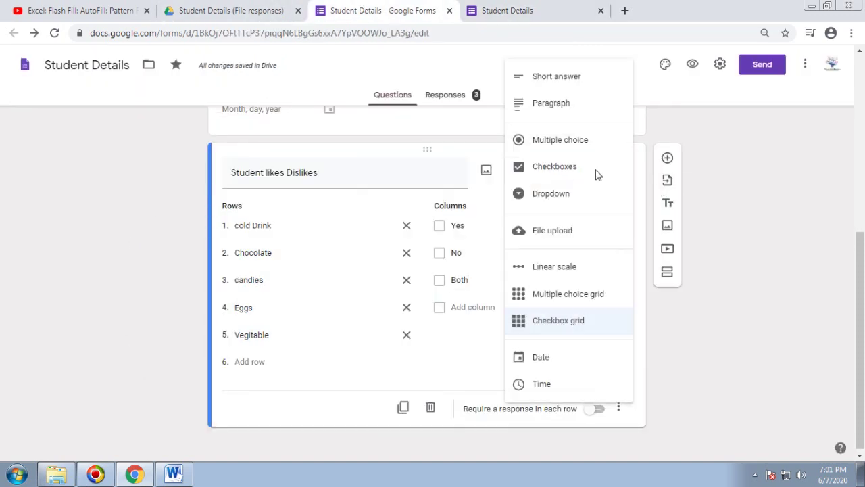
left_click(563, 384)
triple_click(338, 333)
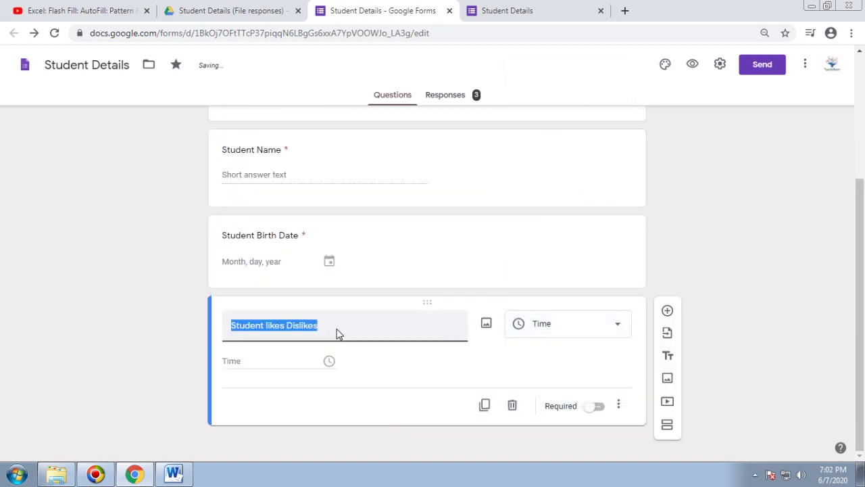
type("Prefere")
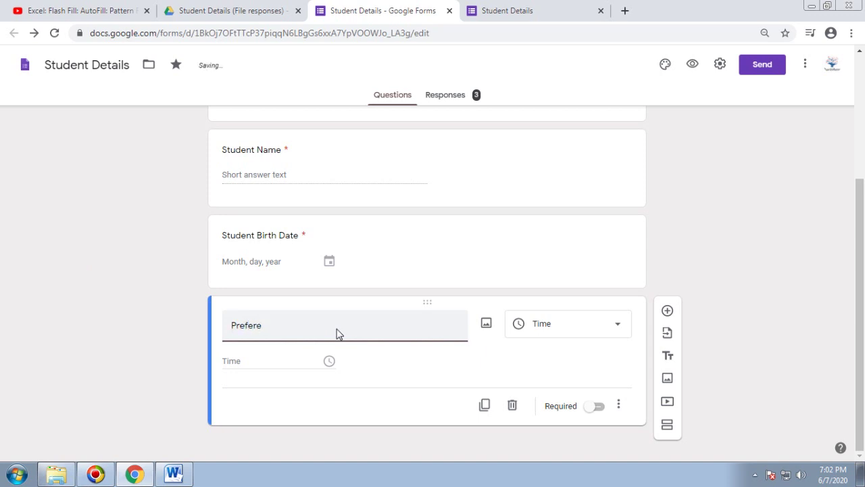
key("BackSpace")
type("red School time")
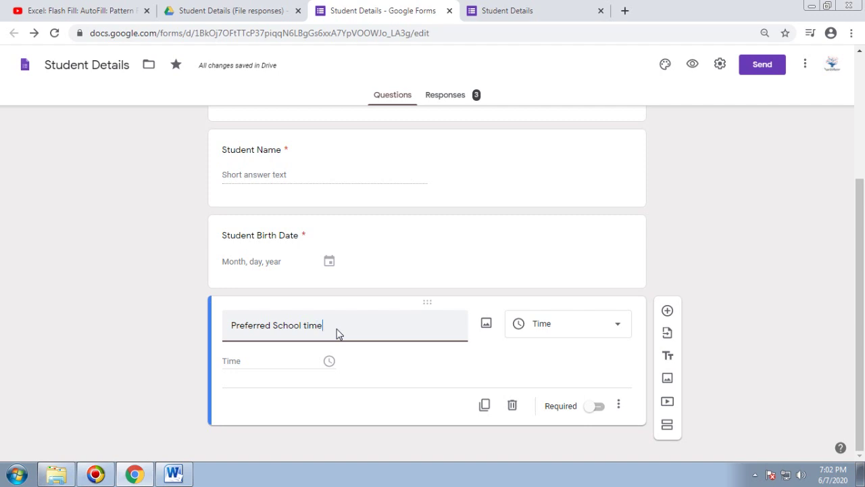
left_click(178, 346)
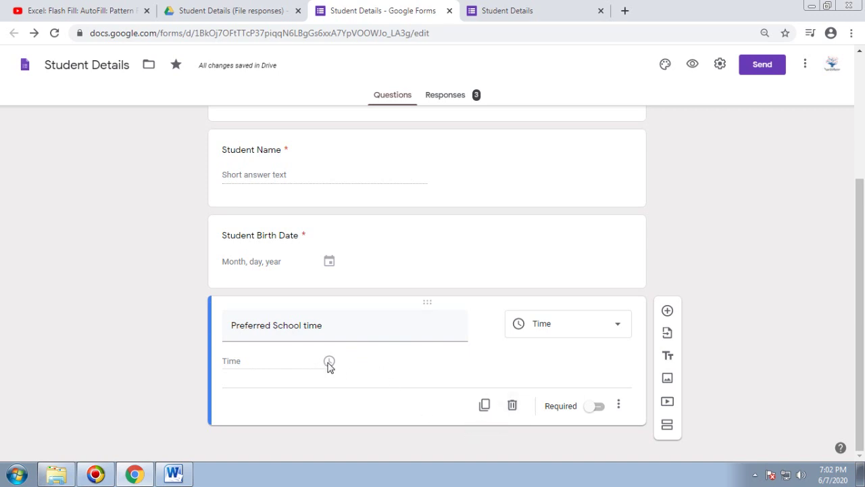
Keep the Time type, make the question required, and switch to the live form
left_click(590, 326)
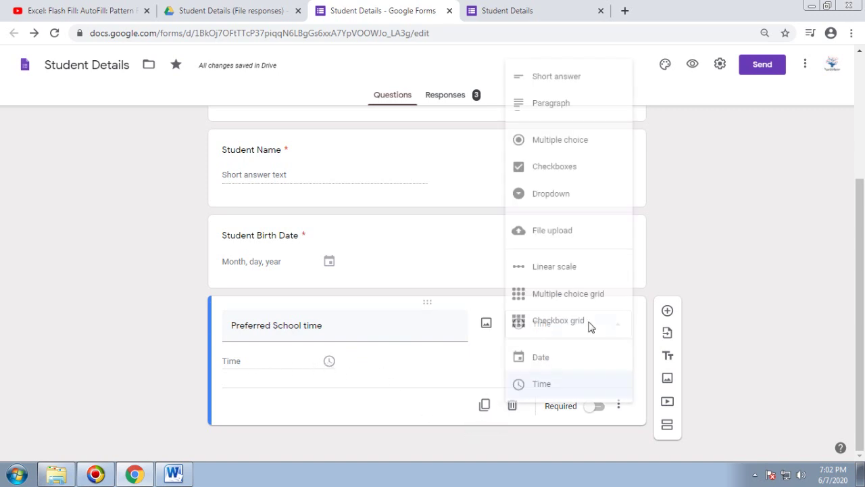
left_click(544, 382)
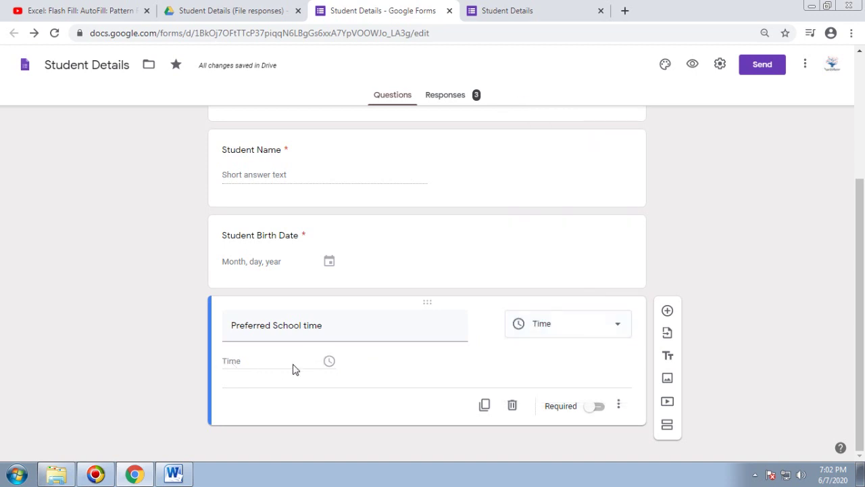
left_click(591, 408)
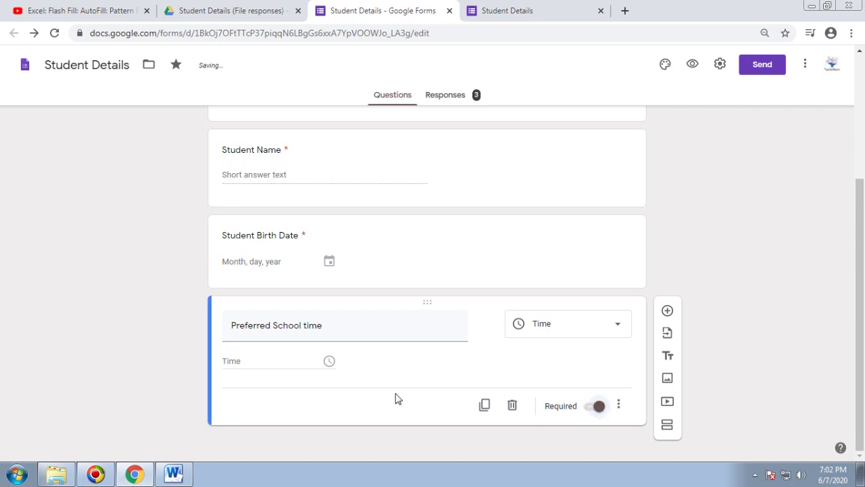
left_click(527, 8)
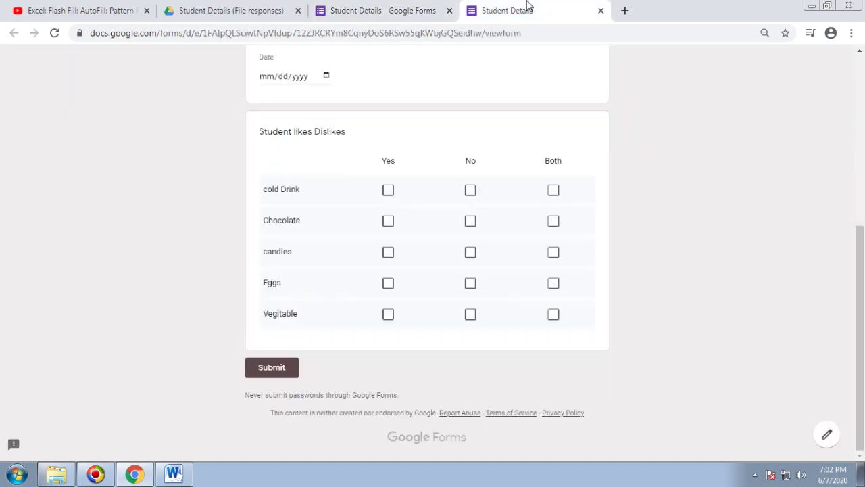
On the reloaded live form, enter 12 PM for Preferred School time, then return to the editor
left_click(55, 34)
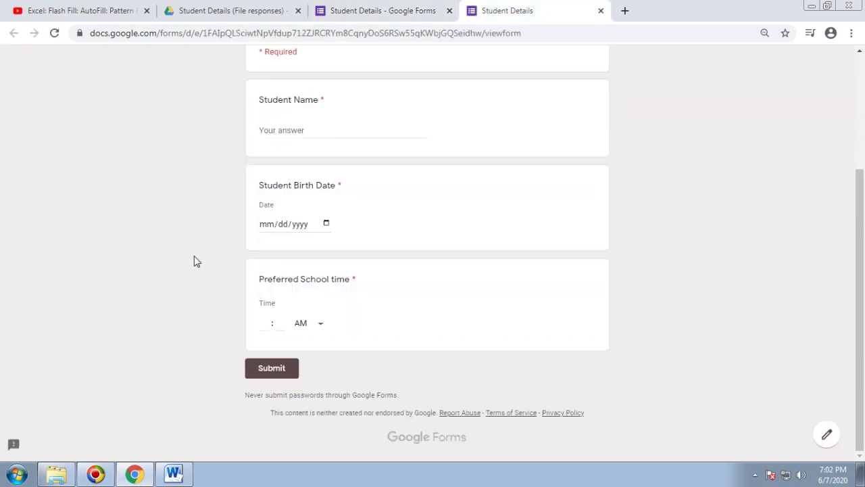
left_click(264, 329)
left_click(277, 329)
left_click(321, 329)
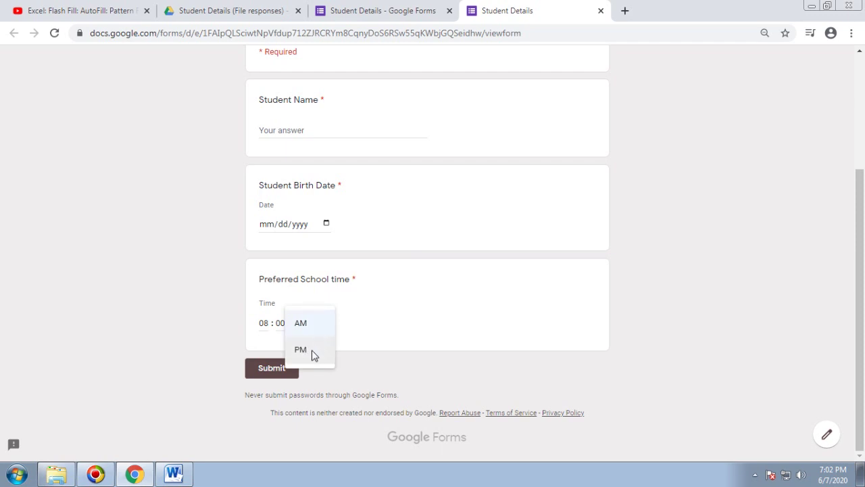
left_click(313, 356)
left_click(268, 325)
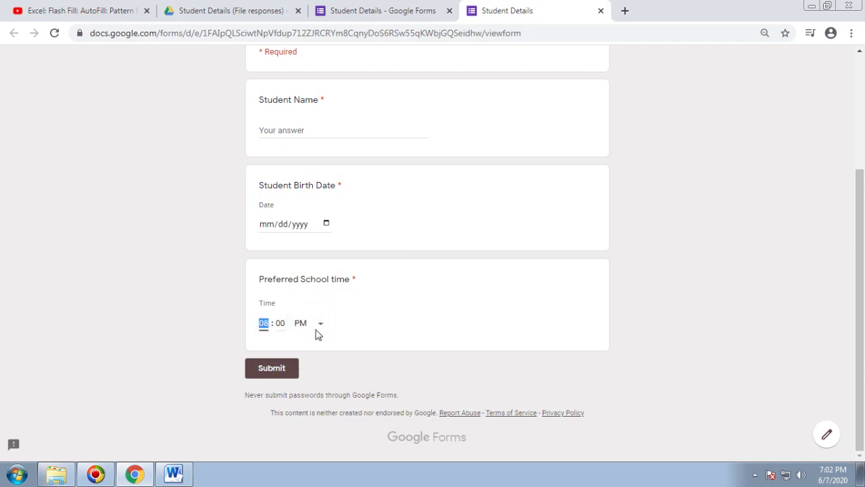
type("12")
left_click(396, 339)
left_click(309, 325)
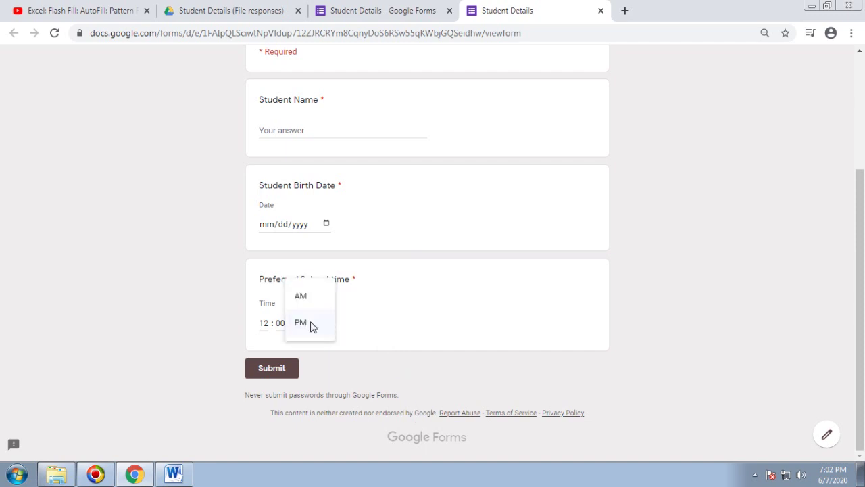
left_click(326, 325)
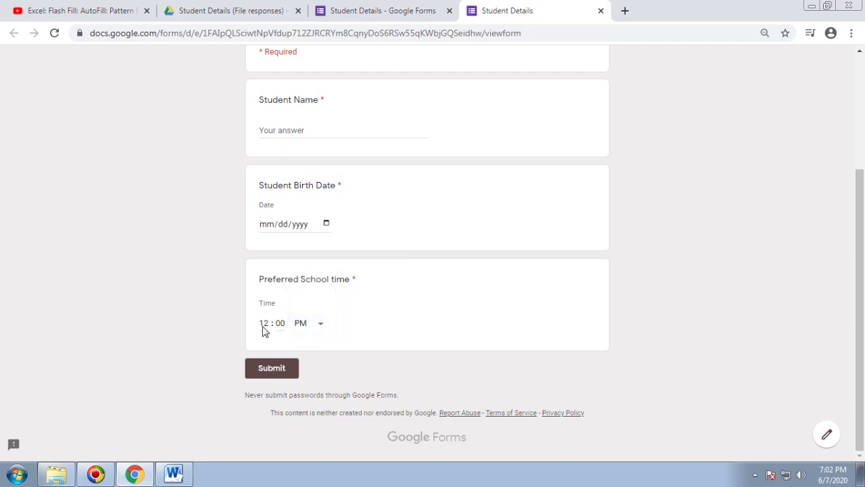
left_click(353, 10)
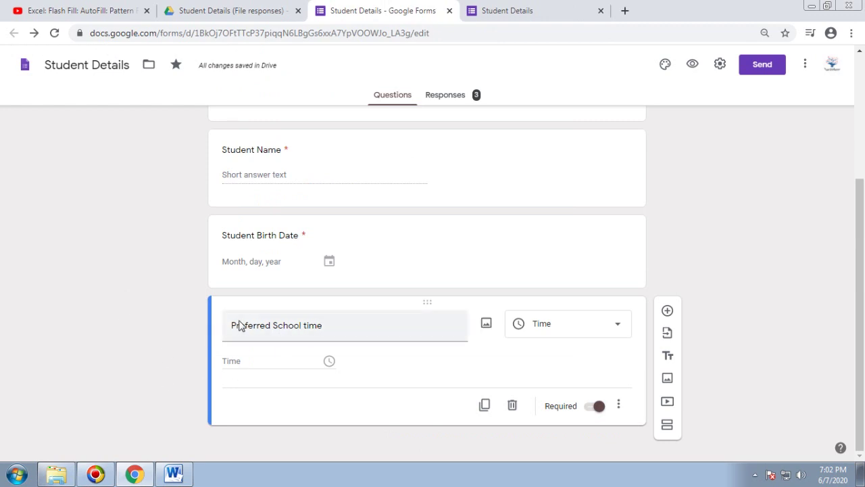
Add a new question below Preferred School time titled 'Term And Conditons'
left_click(618, 328)
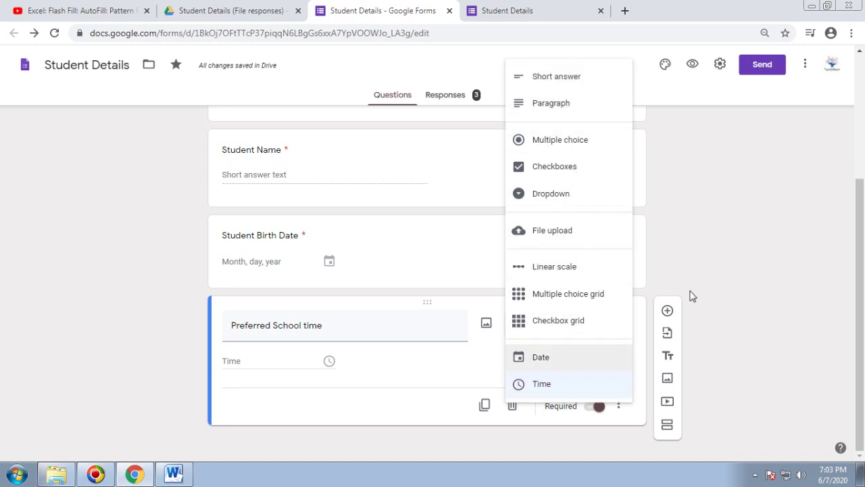
left_click(774, 233)
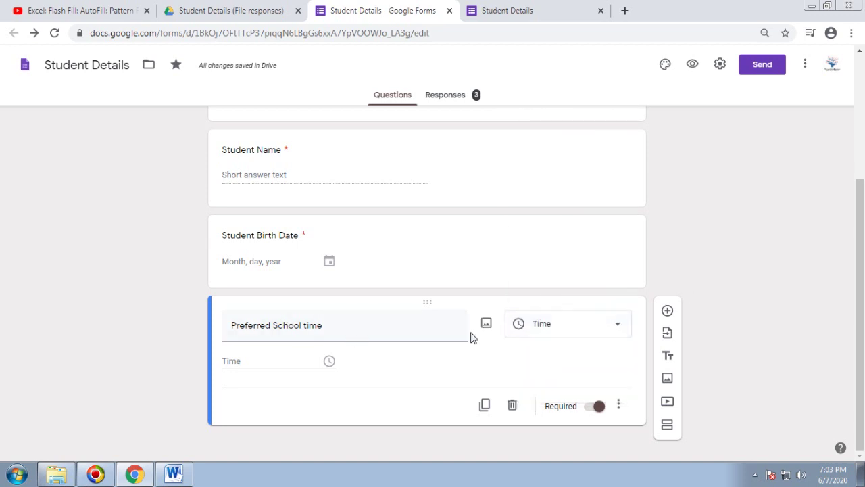
scroll(471, 338, "up", 2)
scroll(483, 332, "down", 2)
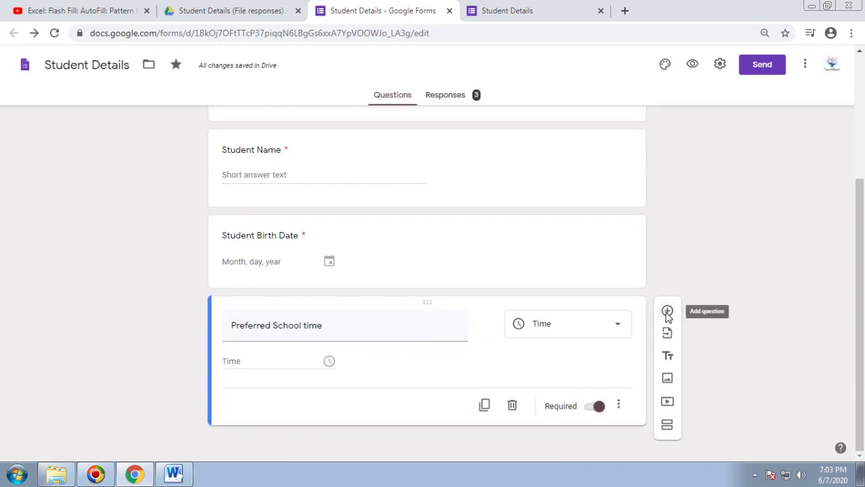
left_click(667, 312)
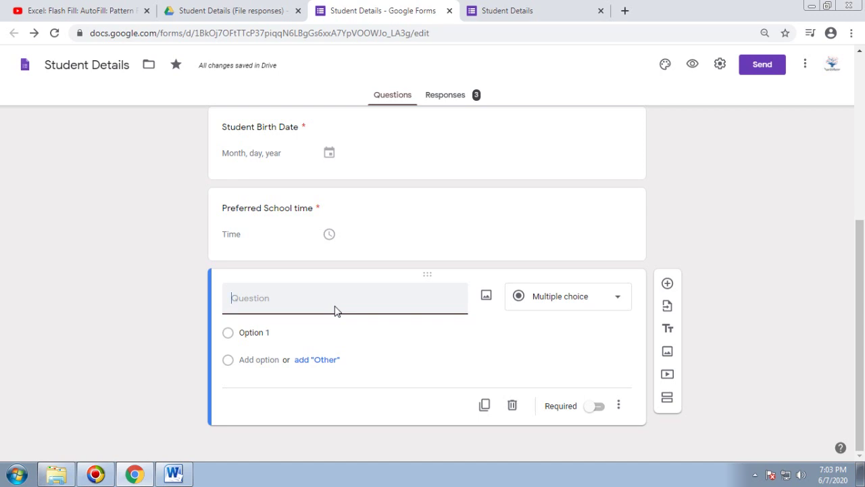
type("Term")
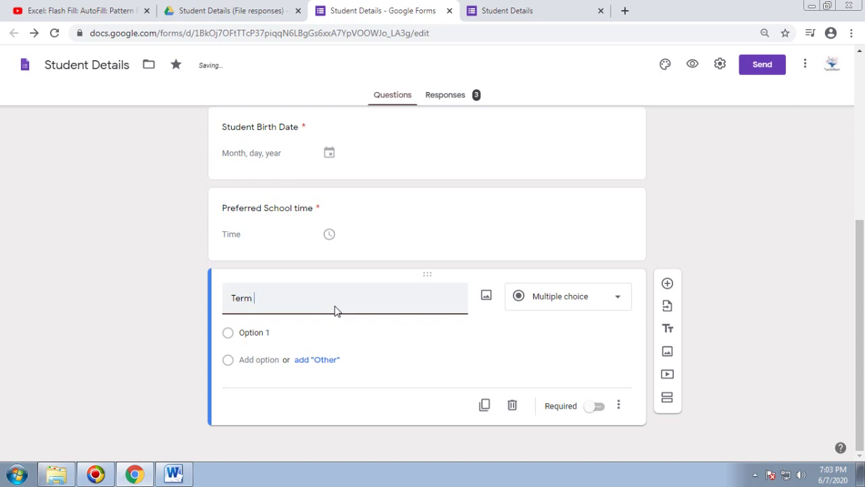
type(" And Conditons")
Keep it Multiple choice, make it required, and start Option 1 with 'Details provide are true…'
left_click(568, 296)
left_click(554, 426)
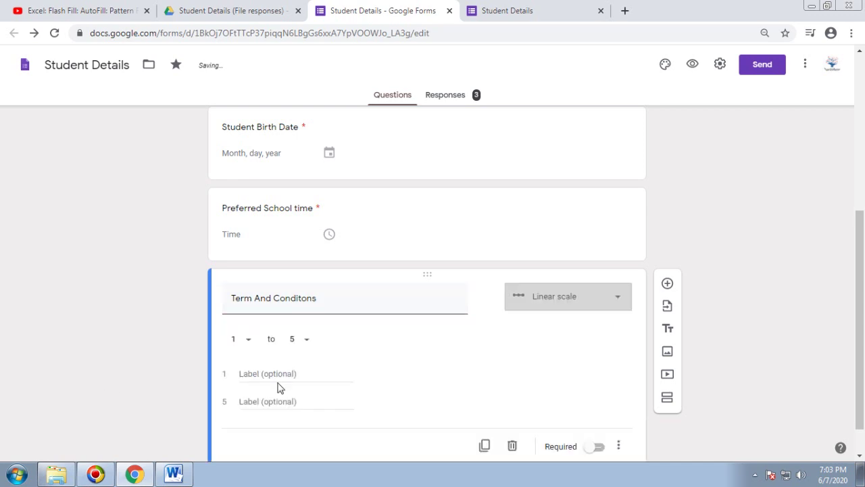
left_click(544, 303)
left_click(545, 169)
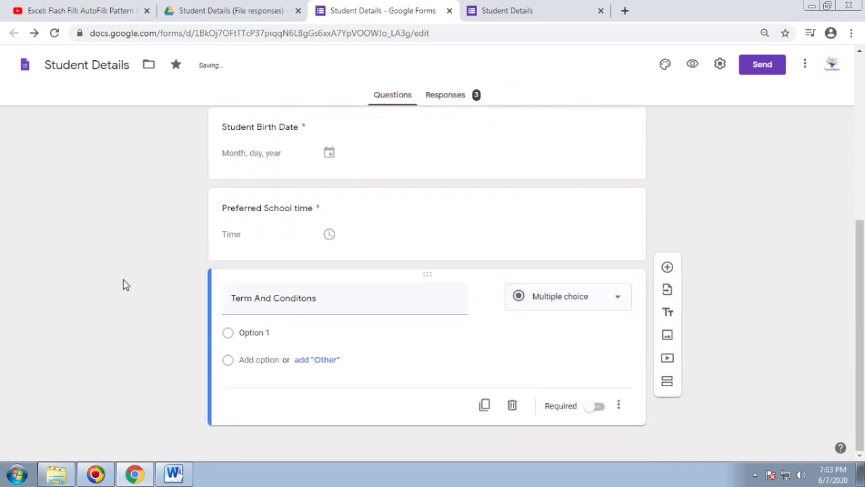
left_click(597, 408)
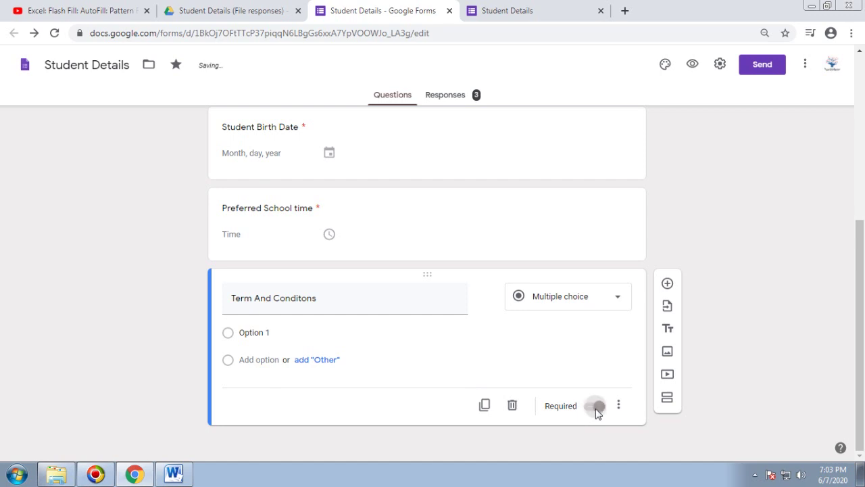
left_click(228, 340)
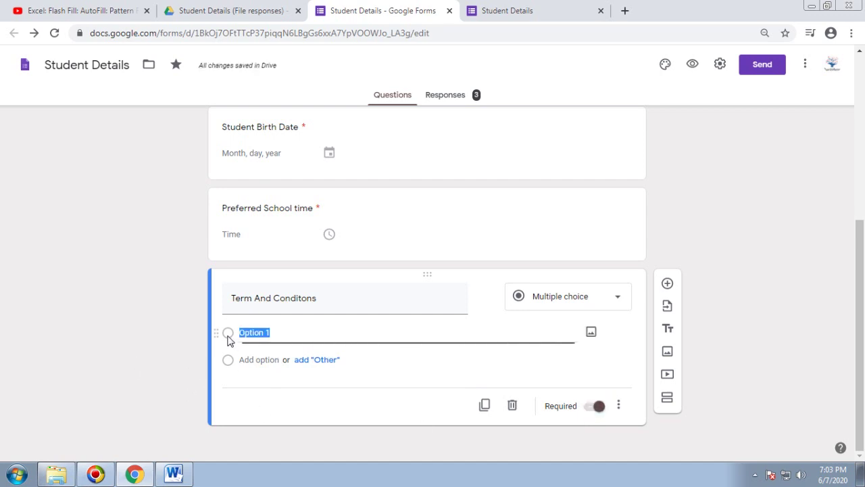
left_click(299, 339)
left_click_drag(305, 340, 241, 335)
type("Details")
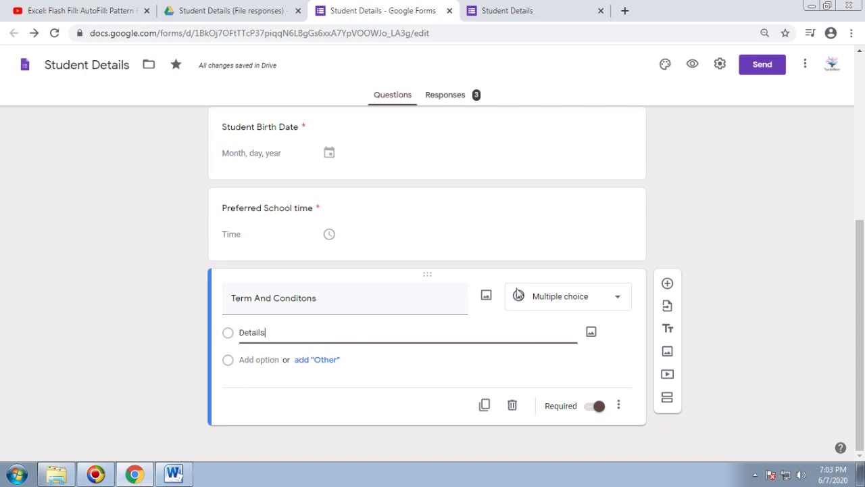
type(" provide")
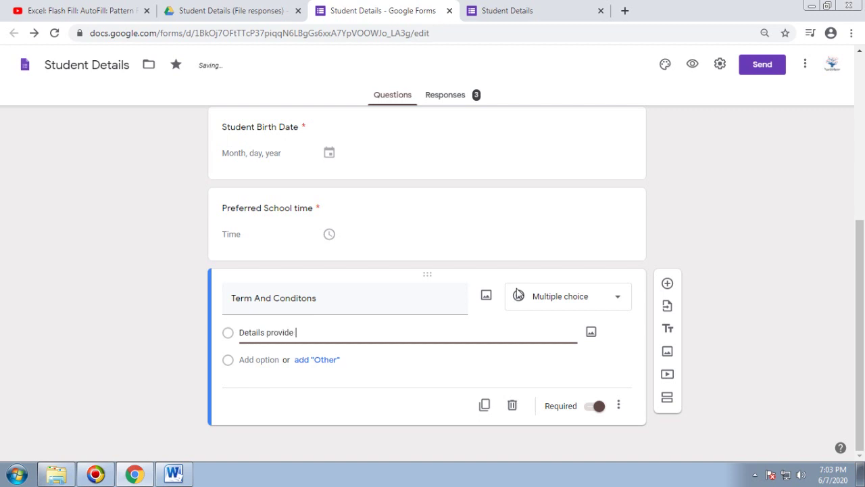
type(" are true and I will be respon")
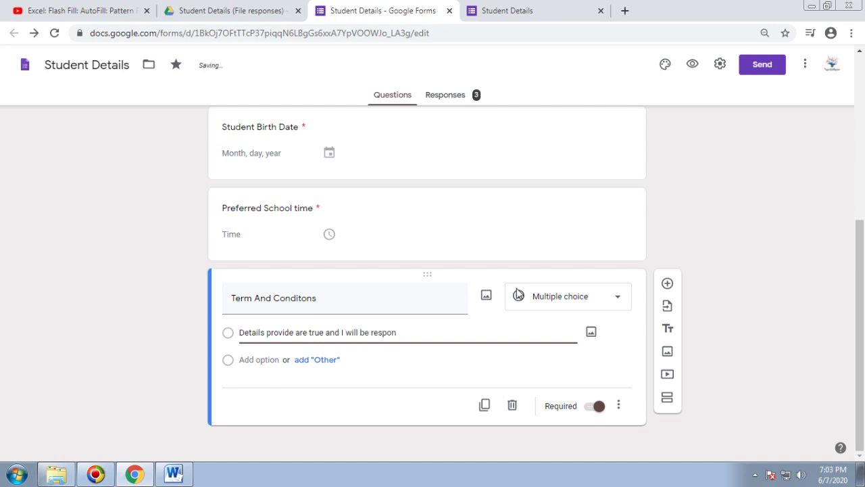
type("bily")
Fix the misspelled last word of the option's declaration sentence
key("BackSpace")
key("BackSpace")
key("BackSpace")
type("s")
key("BackSpace")
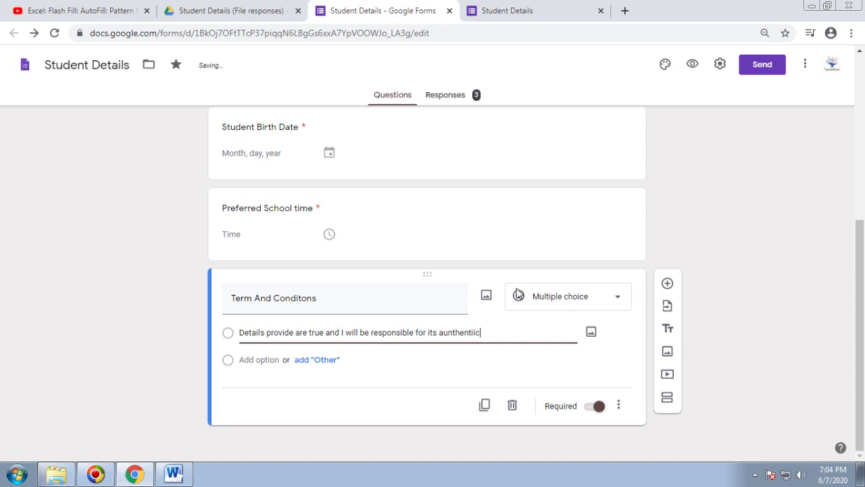
type("ity")
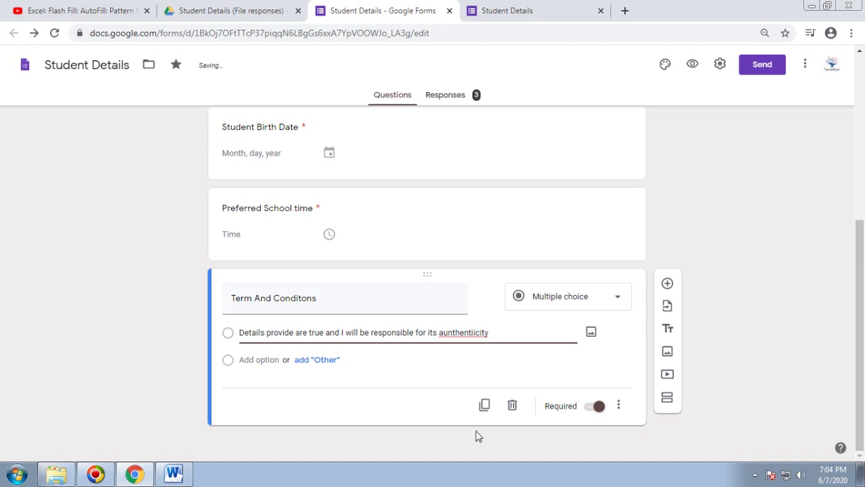
left_click(430, 405)
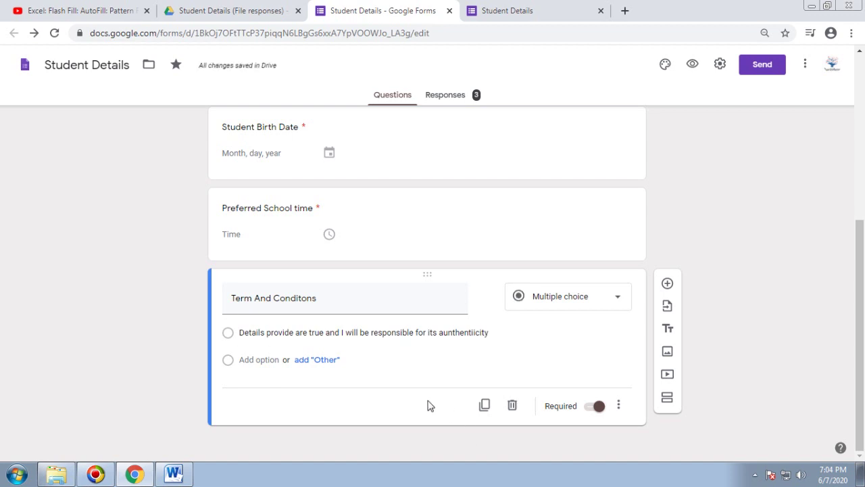
Prefix the title with 'Accept' and correct 'Conditons' to 'Conditions' via spelling suggestion
left_click(342, 307)
key("Home")
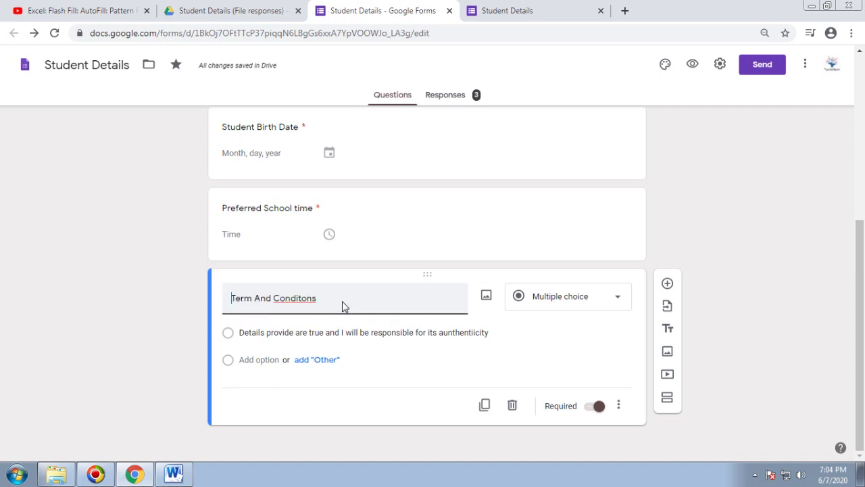
type("Access")
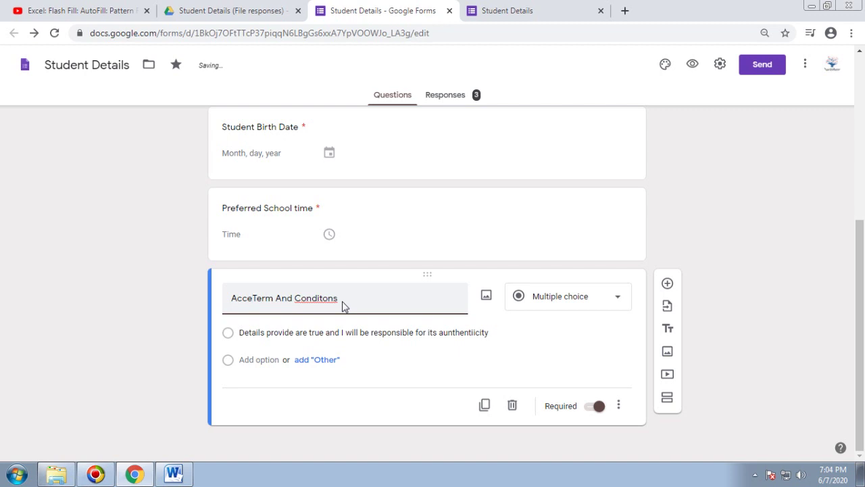
type("pt")
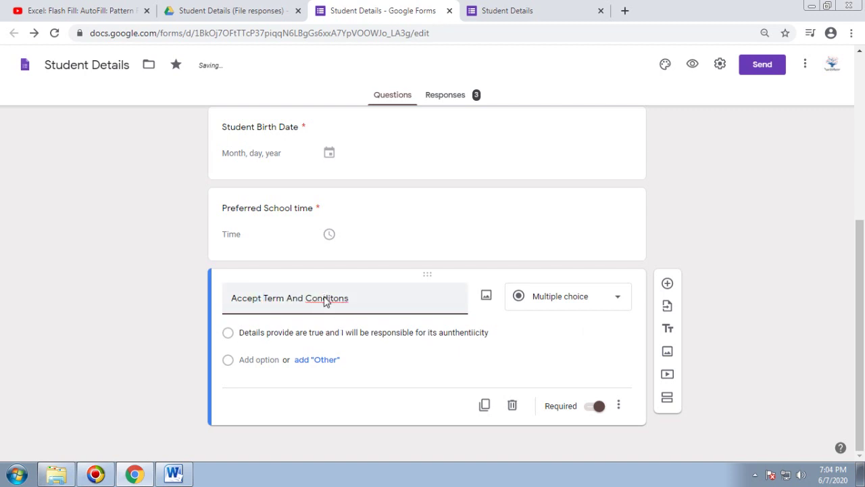
right_click(324, 301)
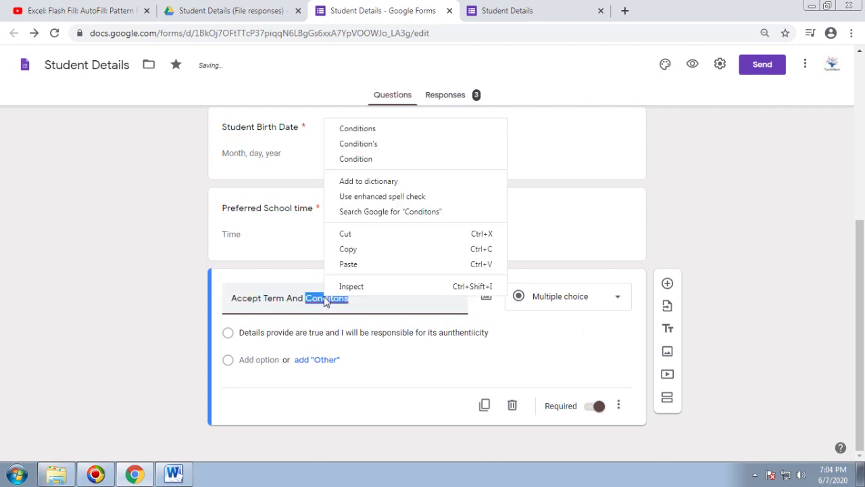
left_click(376, 130)
left_click(534, 10)
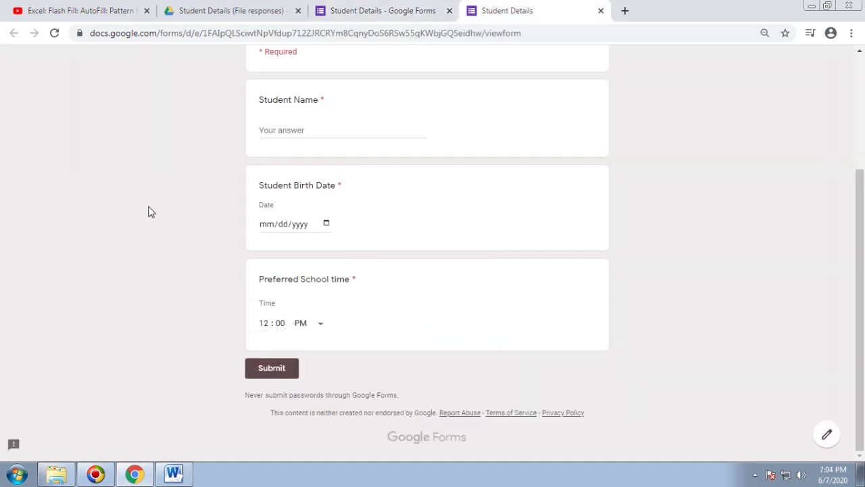
left_click(54, 32)
left_click(499, 127)
scroll(149, 315, "down", 1)
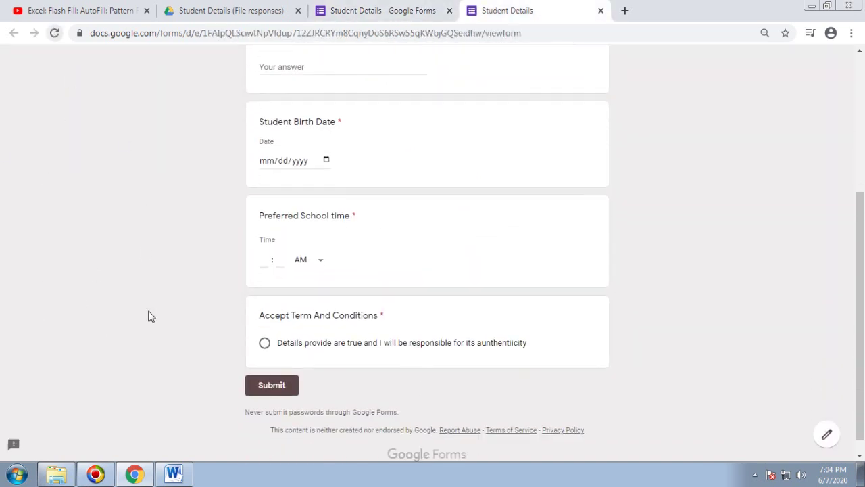
left_click(265, 343)
left_click(350, 11)
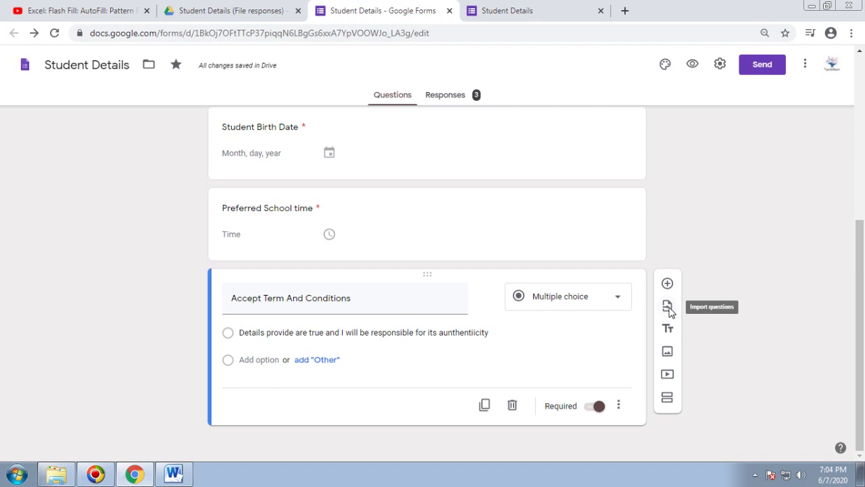
Import the 'What is your email address?' question from the previously used Party Invite form
left_click(668, 308)
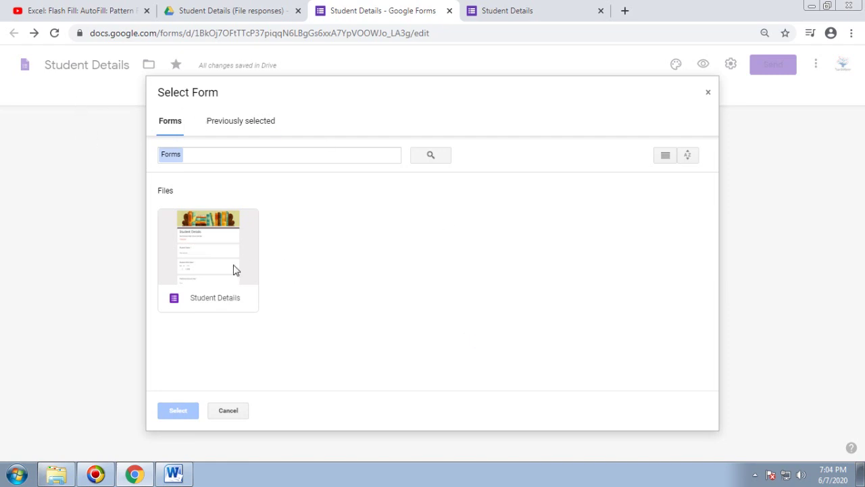
left_click(268, 131)
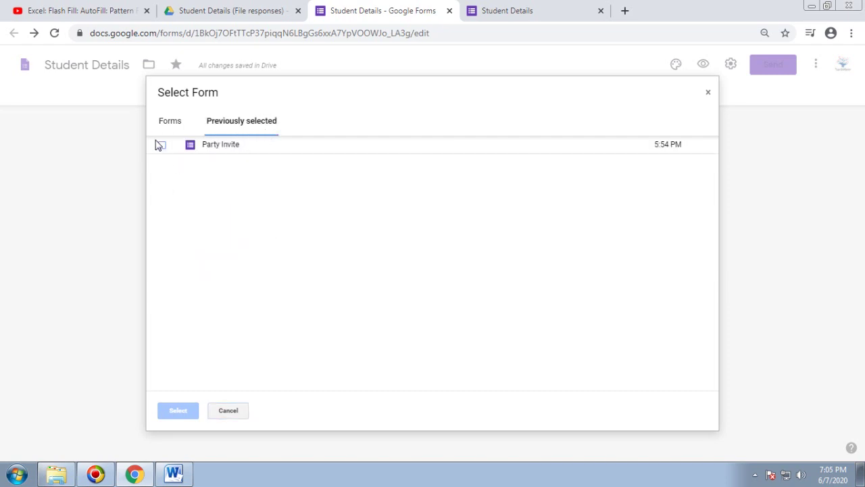
left_click(223, 150)
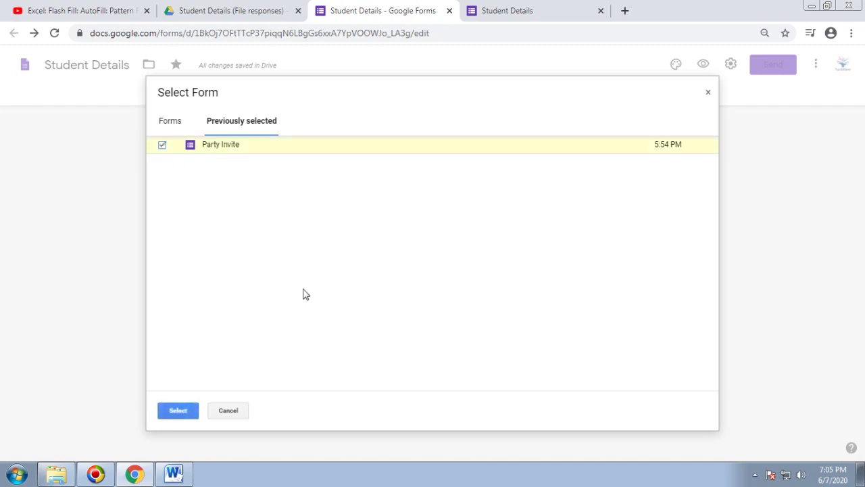
left_click(178, 413)
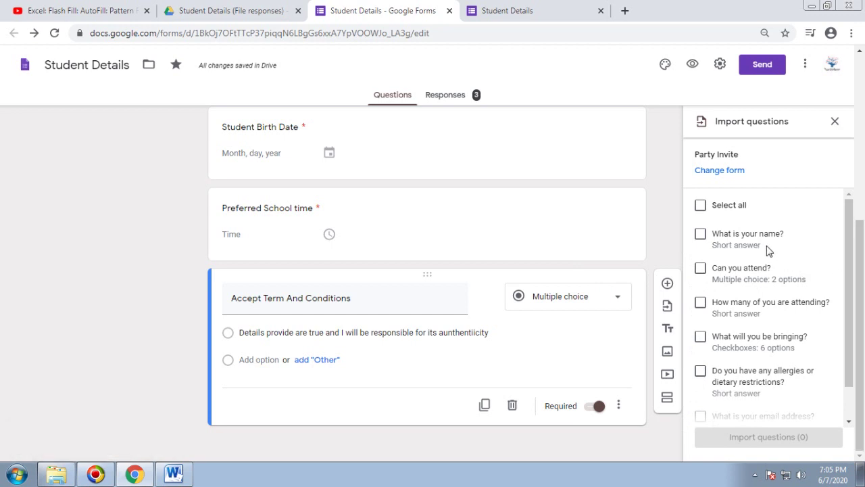
scroll(768, 251, "down", 2)
scroll(768, 265, "up", 2)
scroll(749, 284, "down", 2)
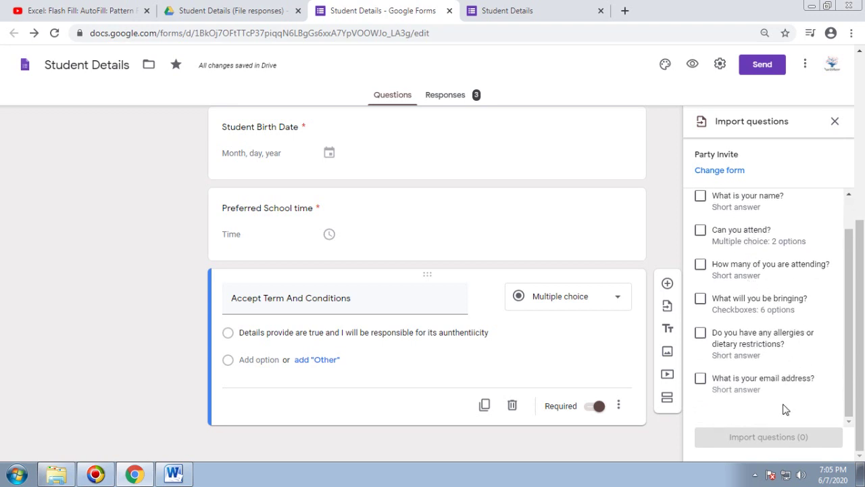
left_click(738, 382)
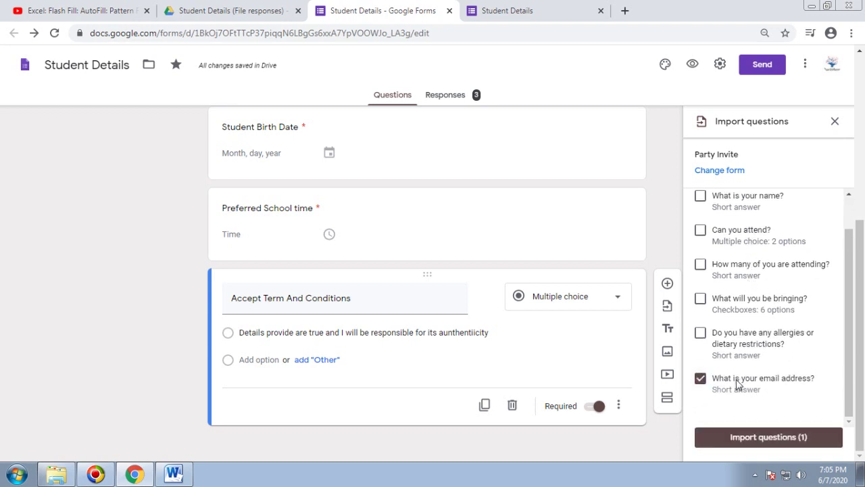
left_click(740, 440)
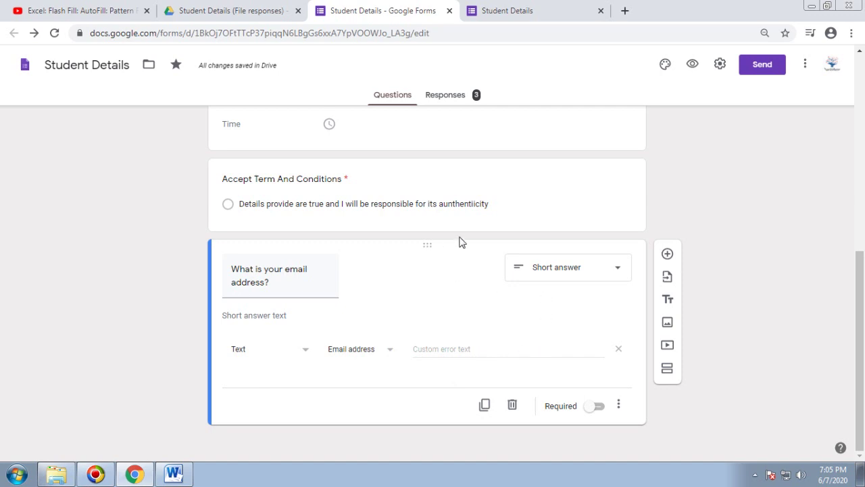
Move the email question above the terms question and insert a title-and-description block
left_click_drag(460, 242, 445, 265)
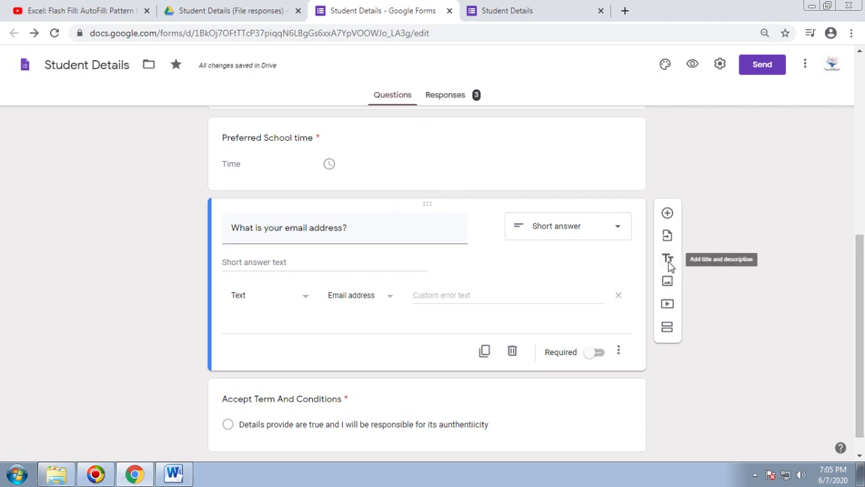
left_click(667, 262)
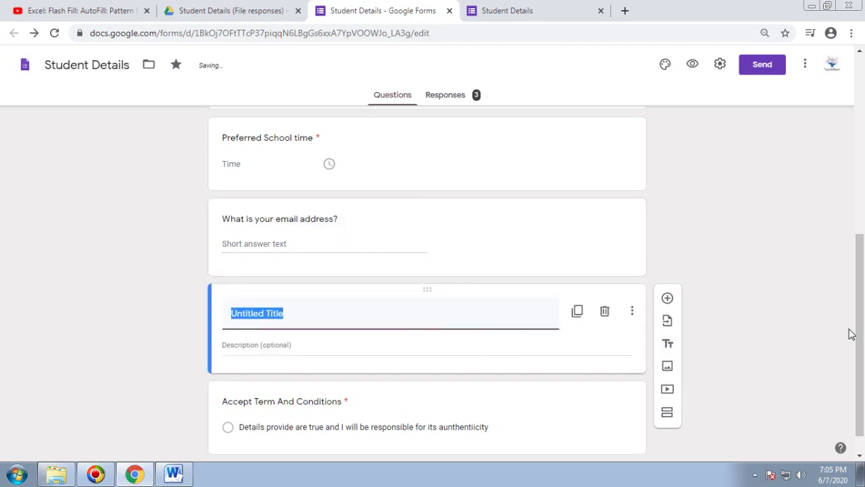
scroll(780, 346, "up", 5)
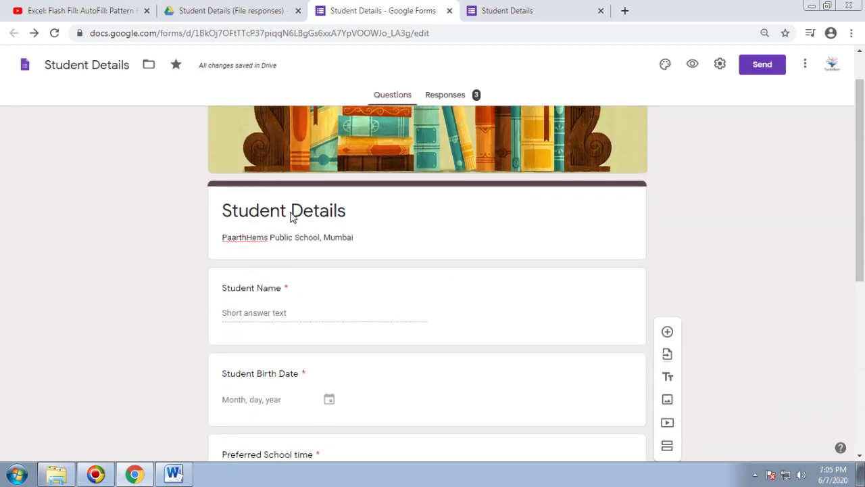
scroll(101, 325, "down", 5)
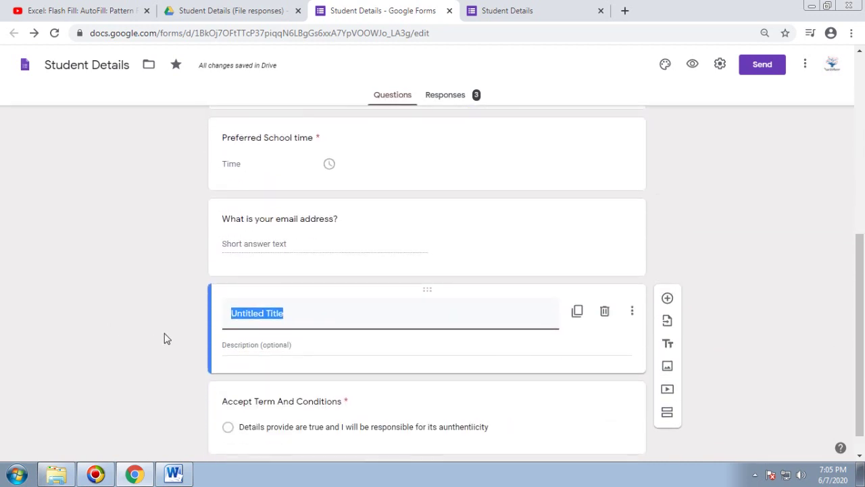
scroll(167, 338, "down", 1)
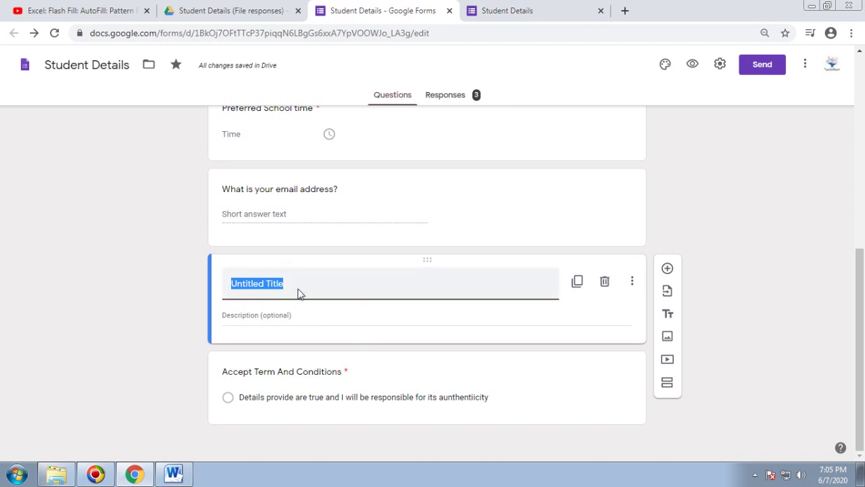
Title the new block 'Terms and Condition section', then switch to the live form tab
left_click_drag(301, 290, 197, 284)
type("Terms")
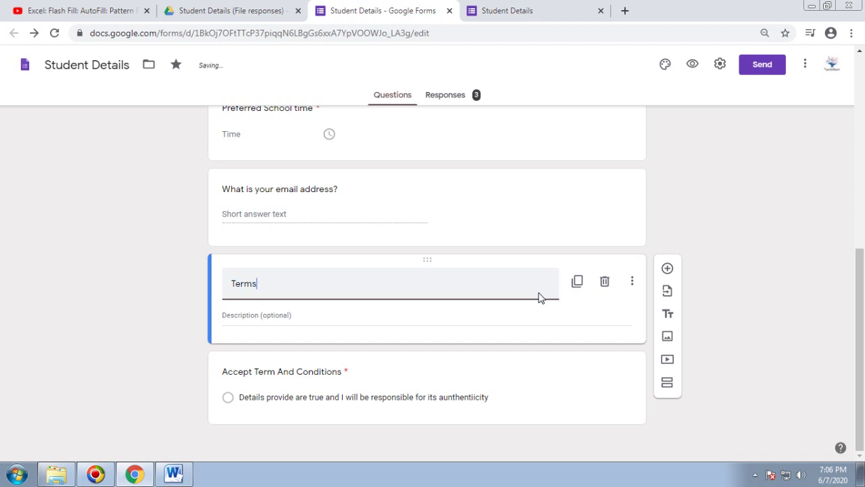
type(" and Con")
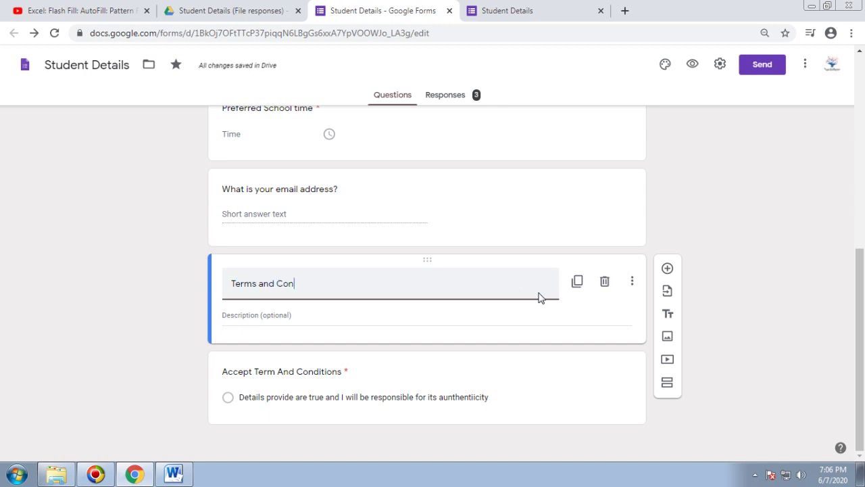
type("dition secti")
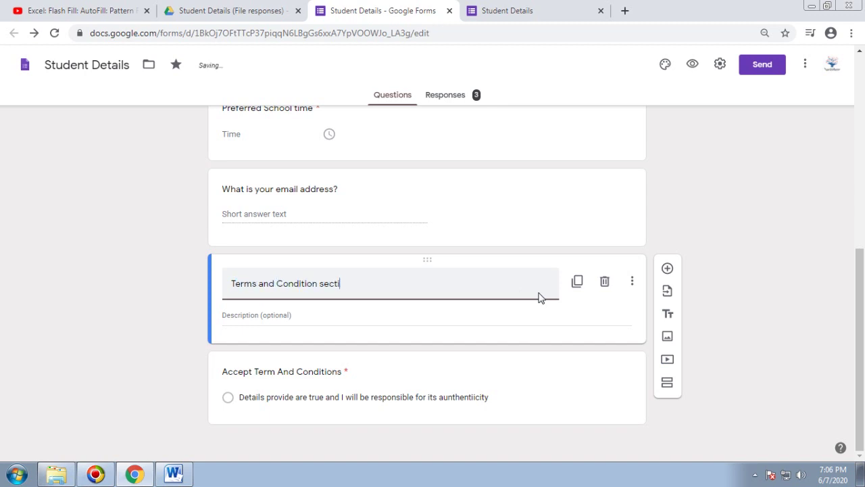
type("on")
left_click(107, 319)
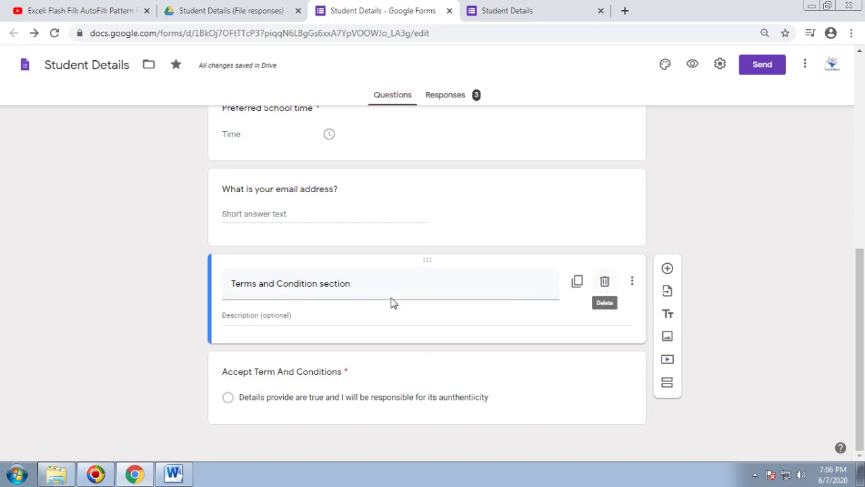
left_click(505, 6)
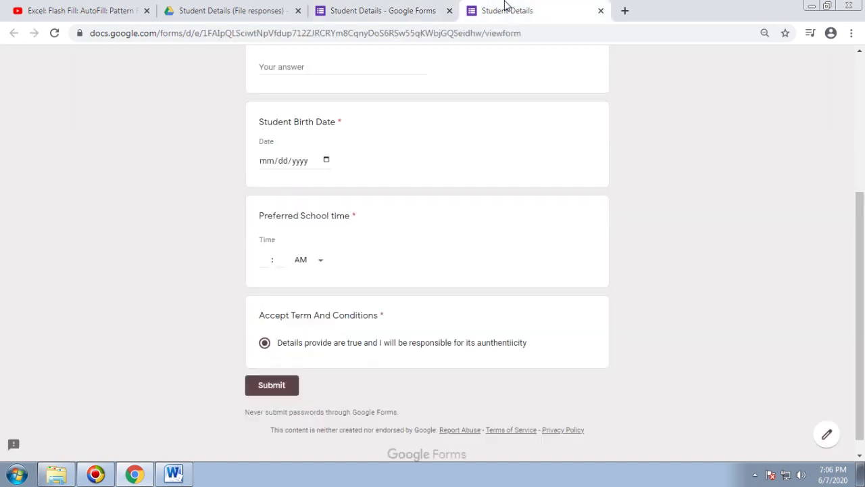
Reload the live form, scroll through to check the new section, and return to the editor
left_click(54, 33)
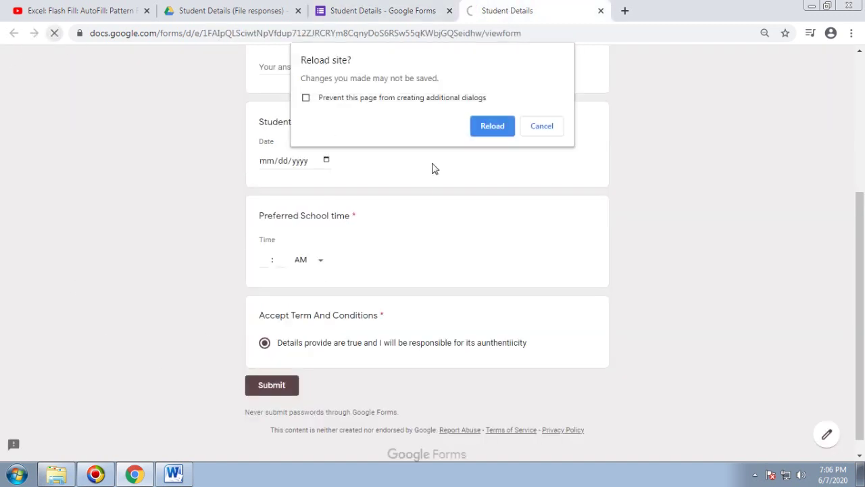
left_click(485, 134)
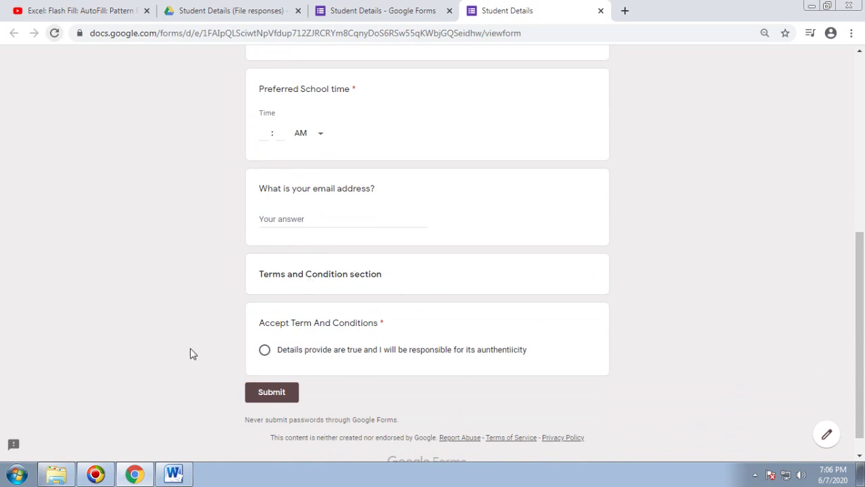
scroll(191, 353, "up", 4)
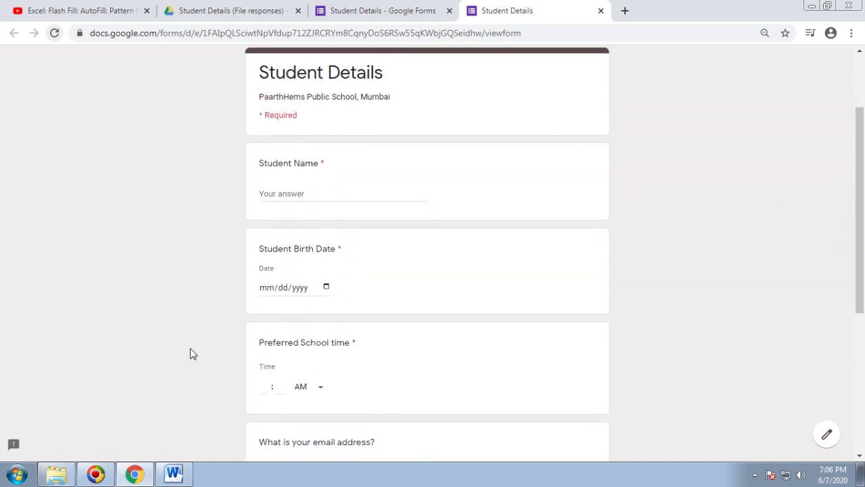
scroll(191, 352, "up", 1)
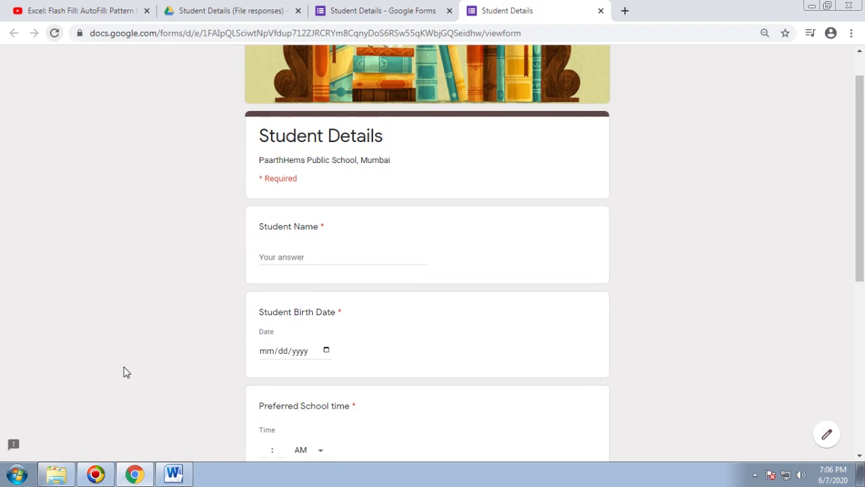
scroll(133, 370, "down", 2)
scroll(133, 371, "down", 3)
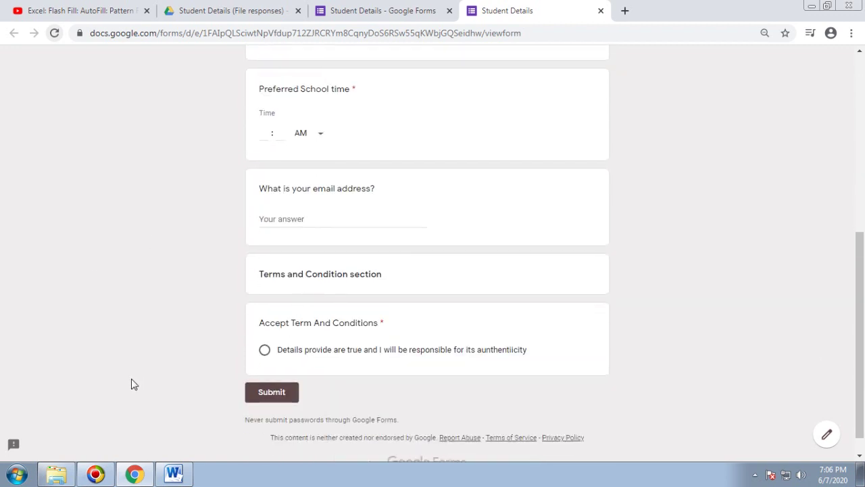
left_click(330, 8)
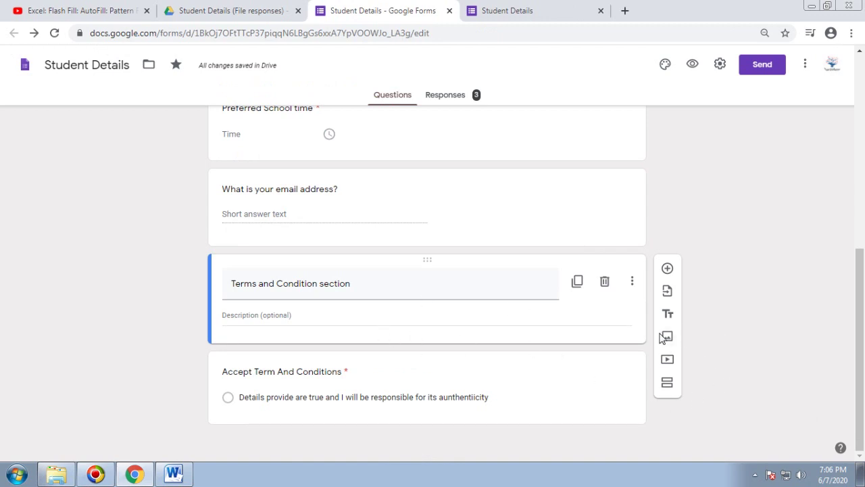
Add an image item, browsing its source options before choosing Google Image Search
left_click(667, 337)
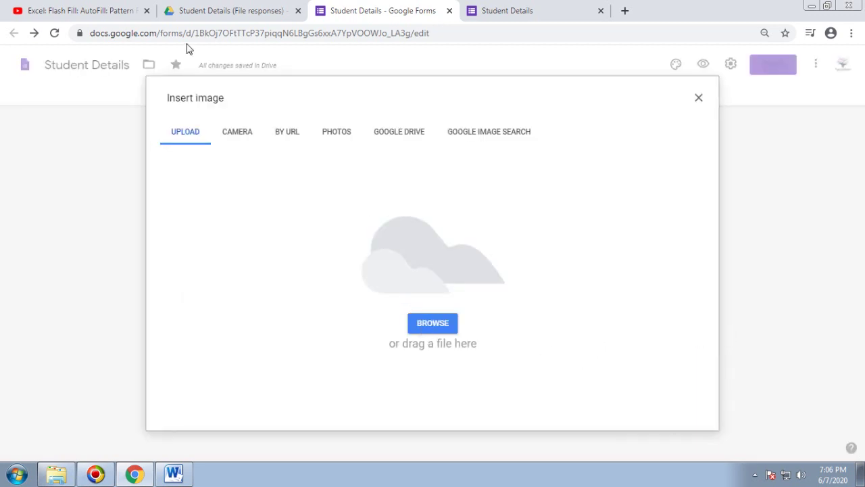
left_click(238, 134)
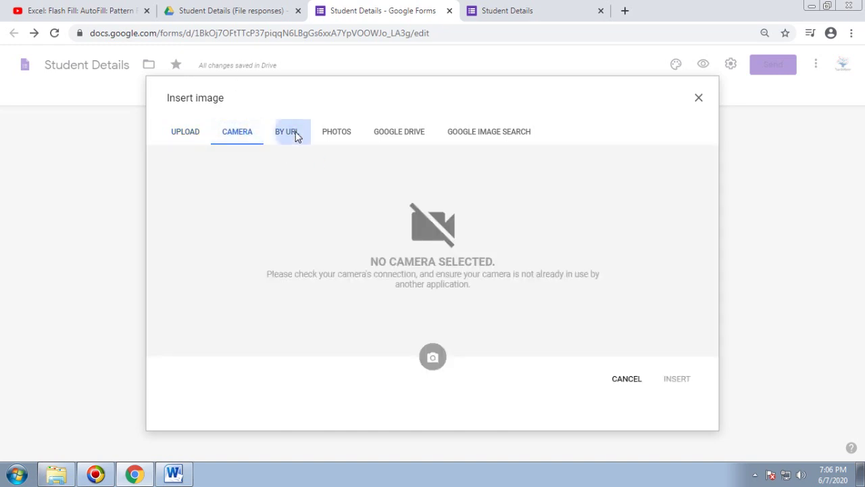
left_click(297, 135)
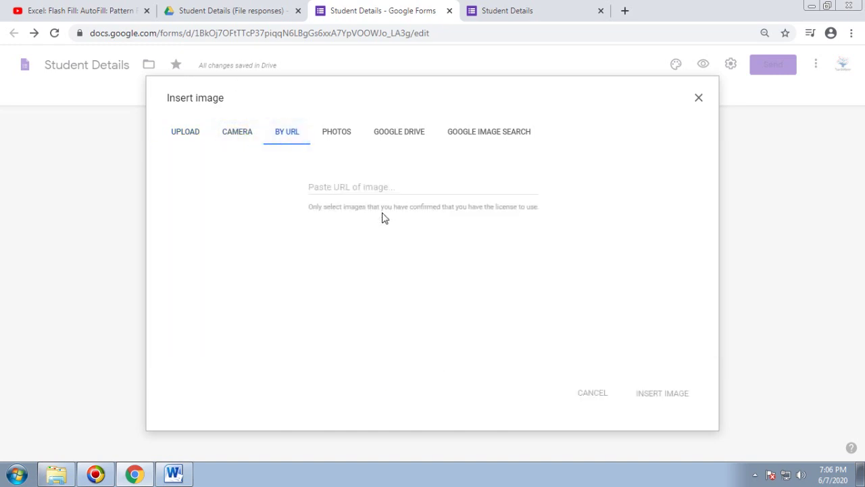
left_click(340, 136)
left_click(400, 141)
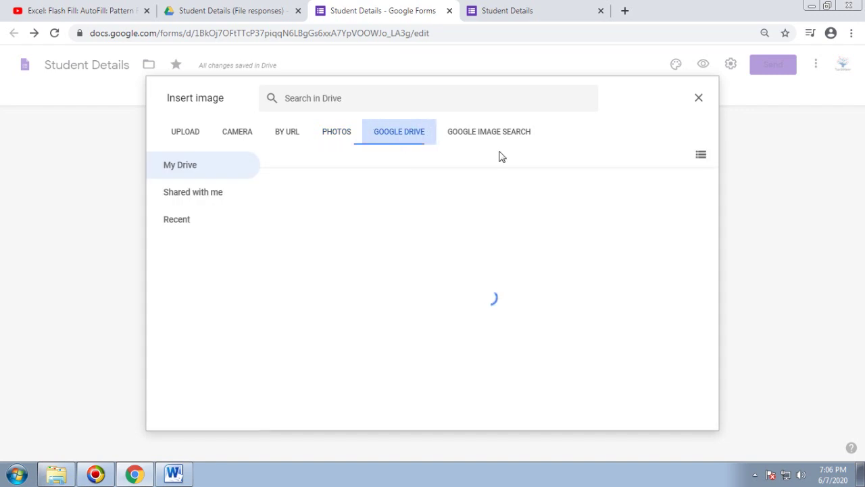
left_click(493, 135)
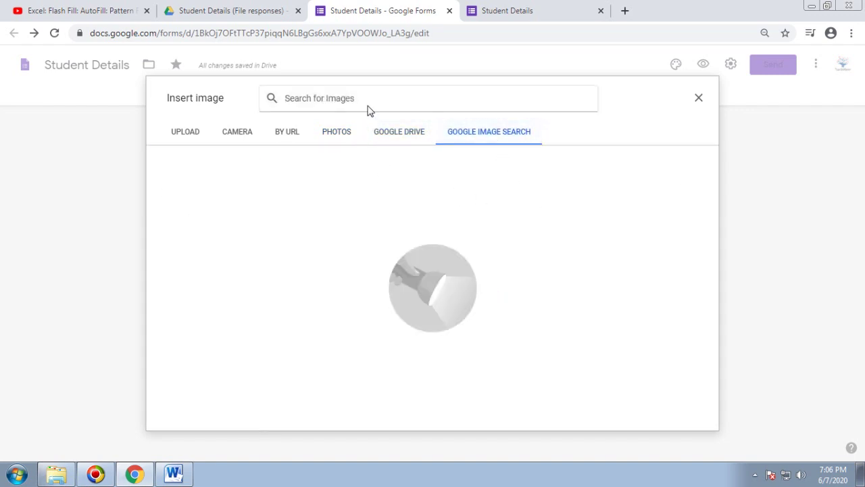
Search for football wallpaper images and insert the purple football-player image
type("footb")
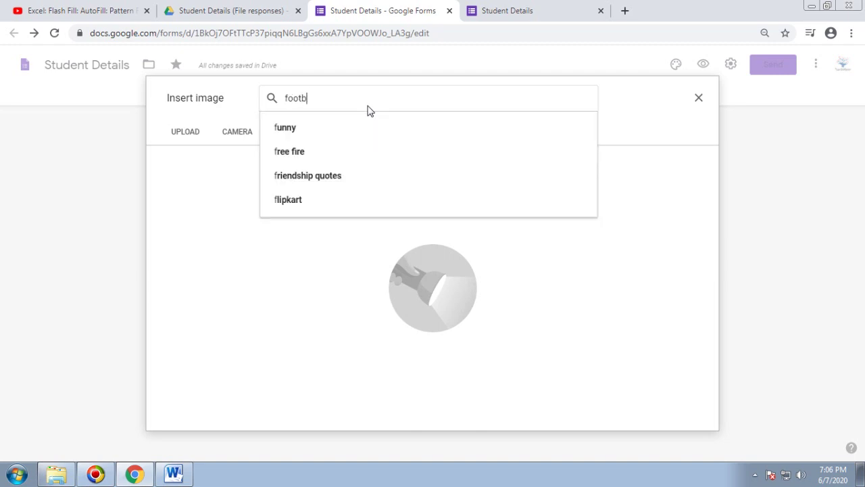
type("all")
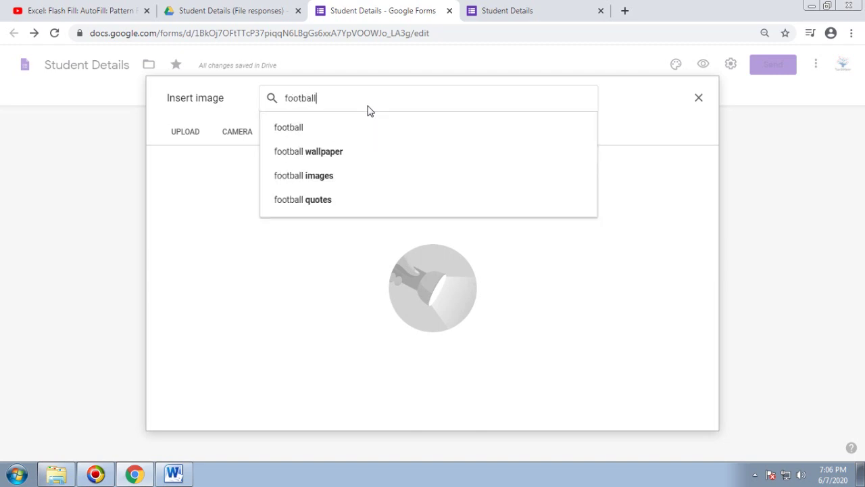
left_click(328, 154)
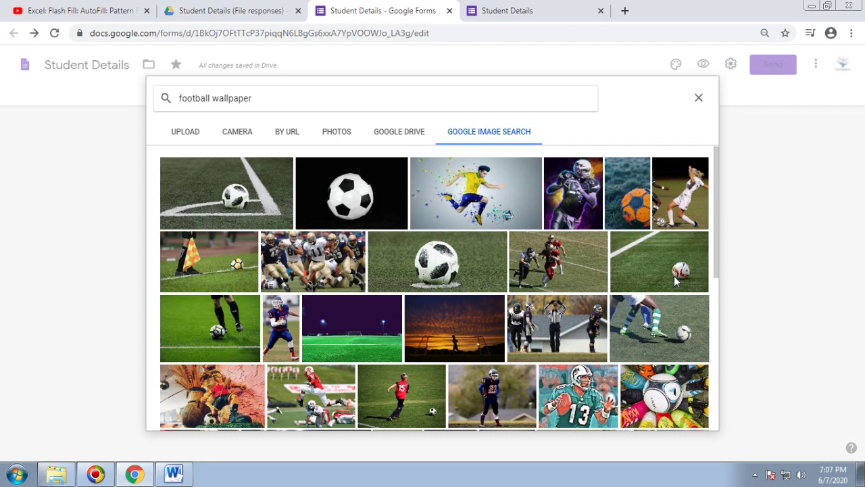
left_click(565, 192)
left_click(690, 416)
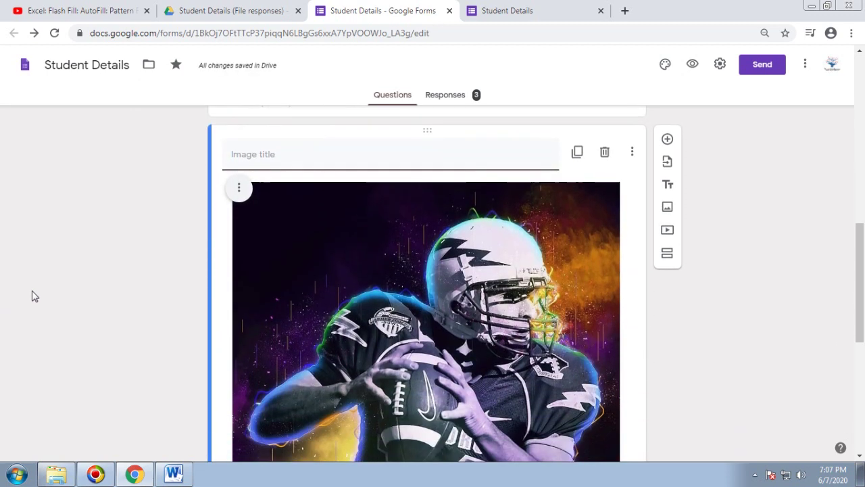
left_click(558, 5)
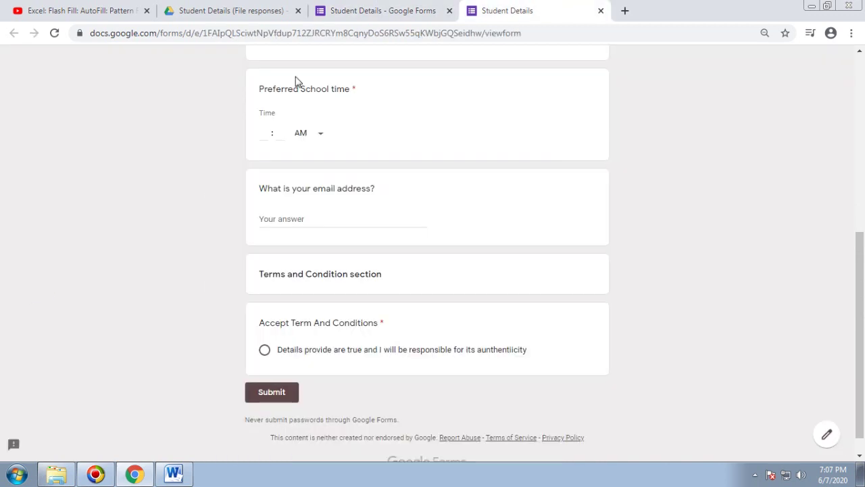
left_click(54, 32)
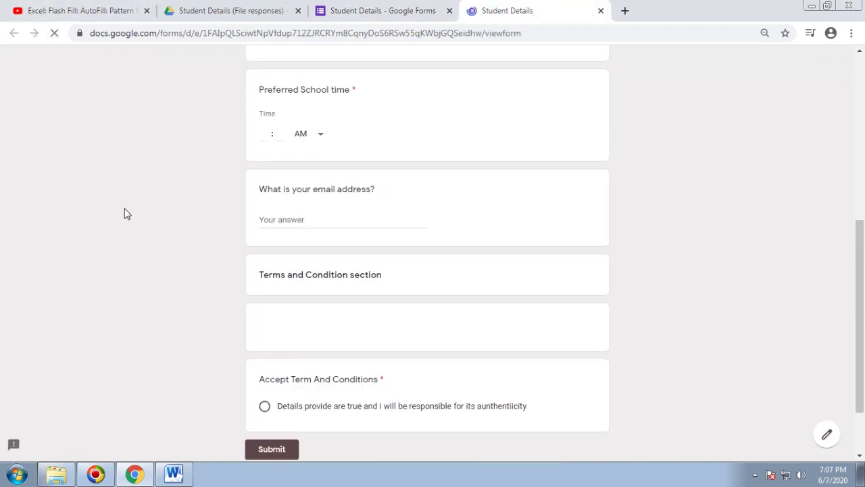
scroll(125, 214, "down", 3)
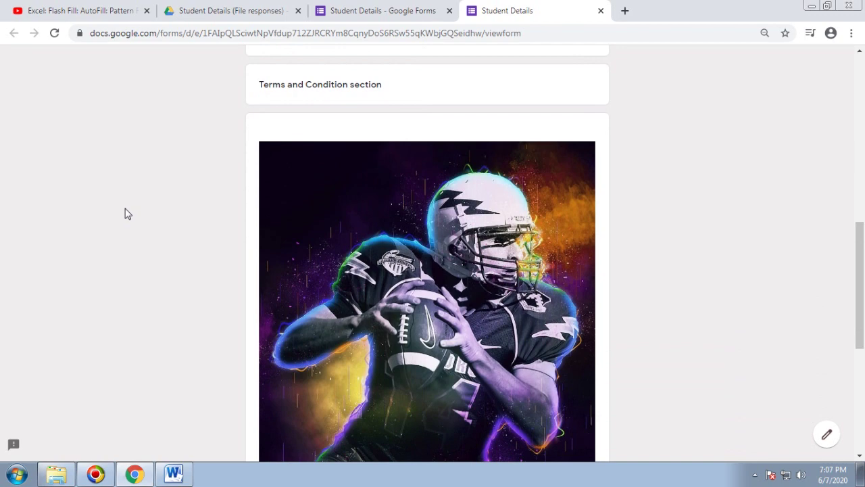
scroll(125, 213, "down", 3)
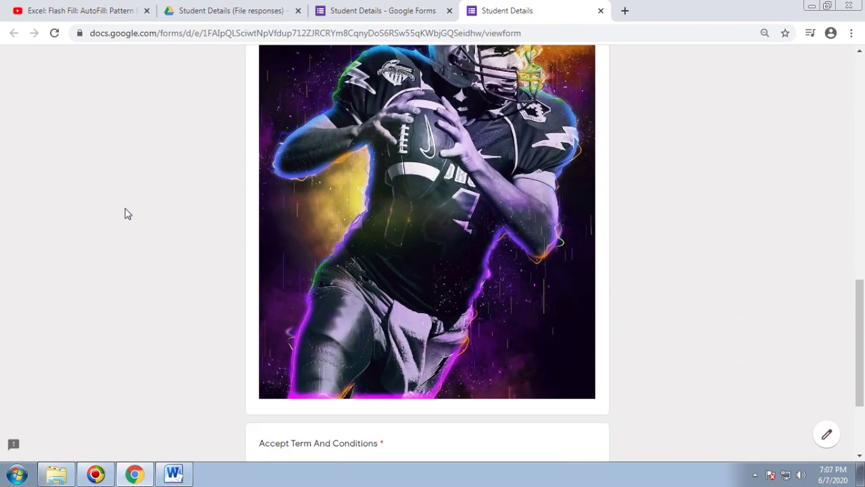
scroll(125, 214, "up", 4)
scroll(125, 214, "down", 1)
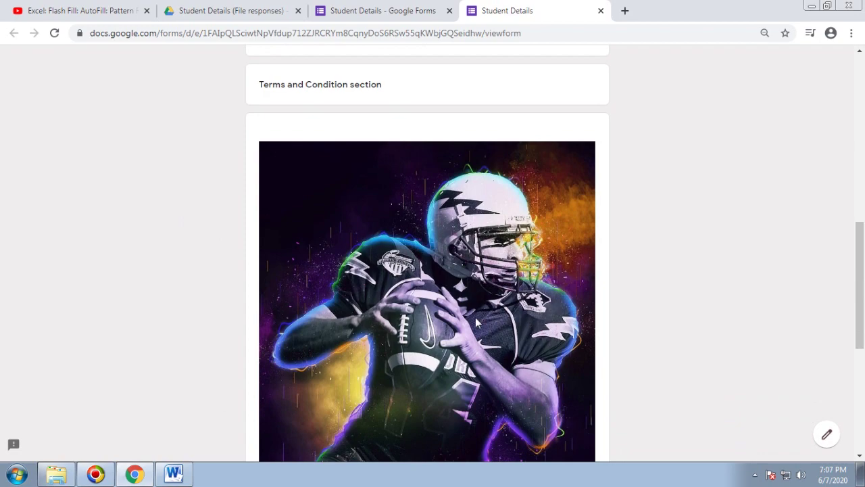
scroll(439, 314, "down", 1)
scroll(440, 314, "down", 2)
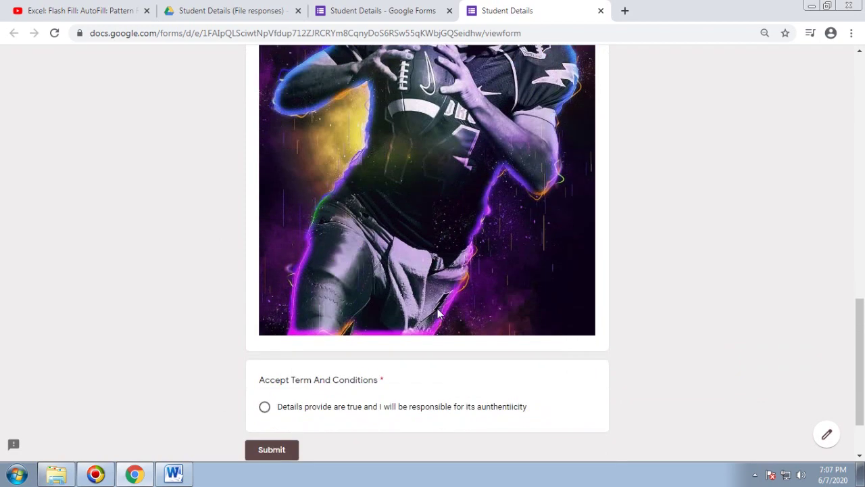
scroll(440, 314, "up", 2)
left_click(396, 11)
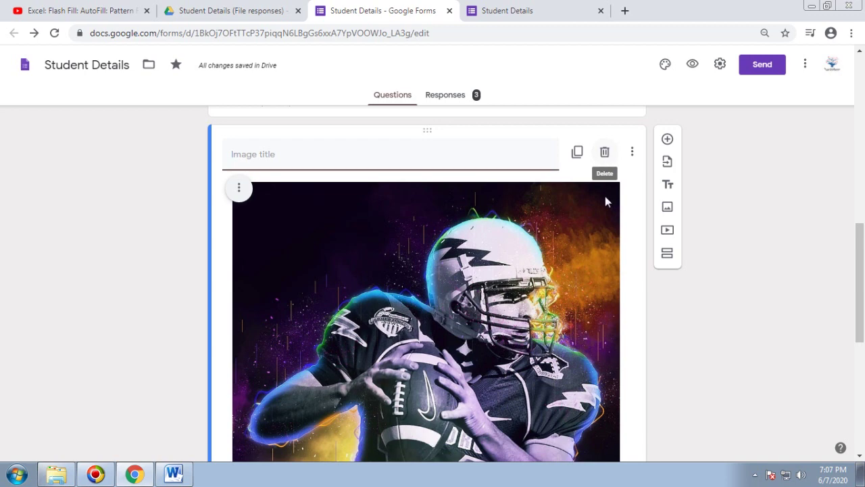
Delete the football image item from the form
left_click(604, 152)
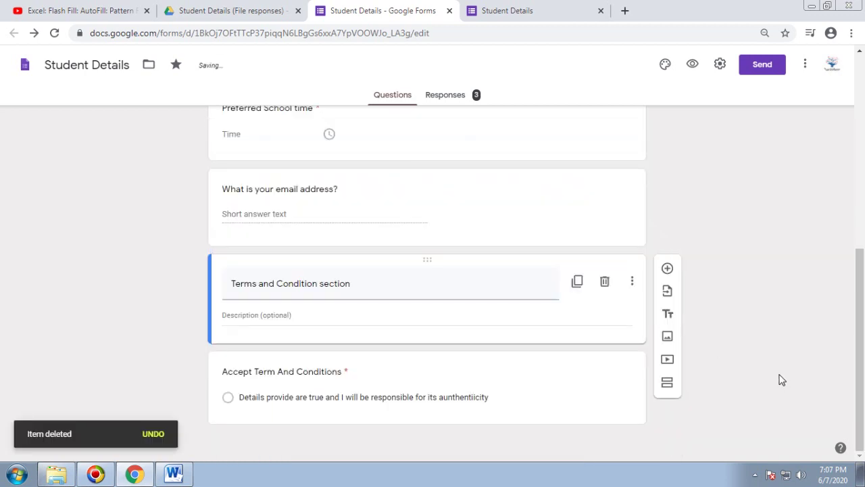
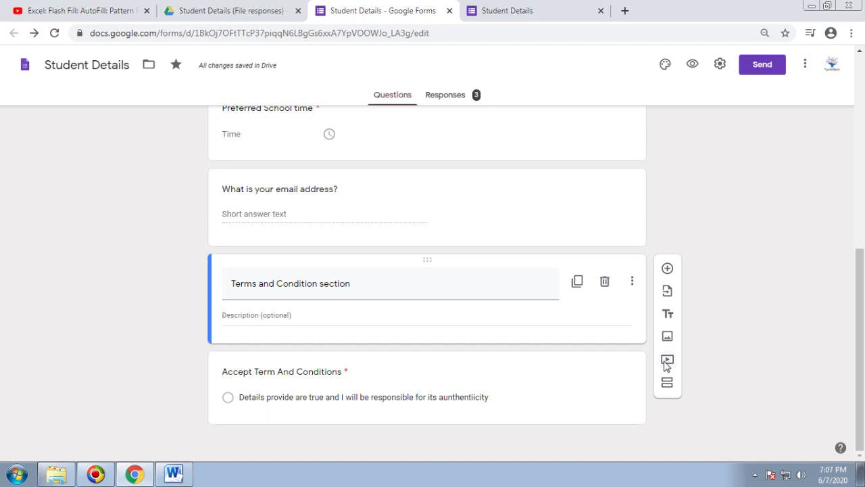
Open the Add video picker, check its URL tab, then bring up the Excel Flash Fill YouTube video
left_click(666, 363)
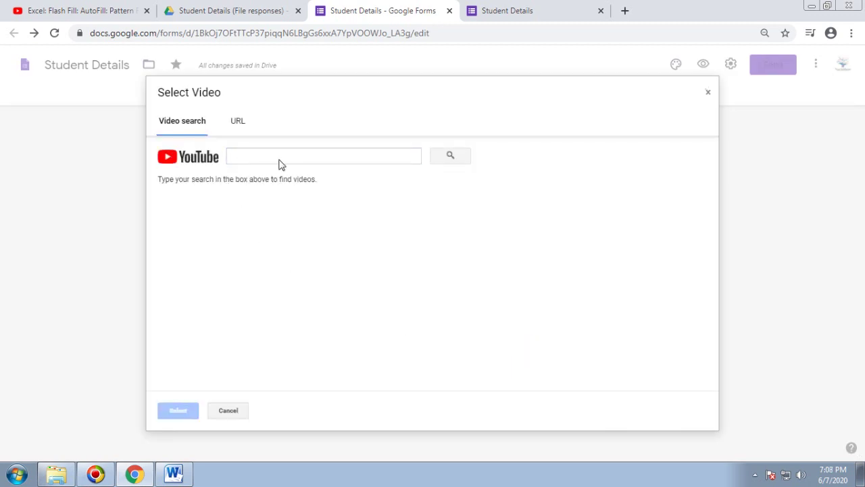
left_click(239, 125)
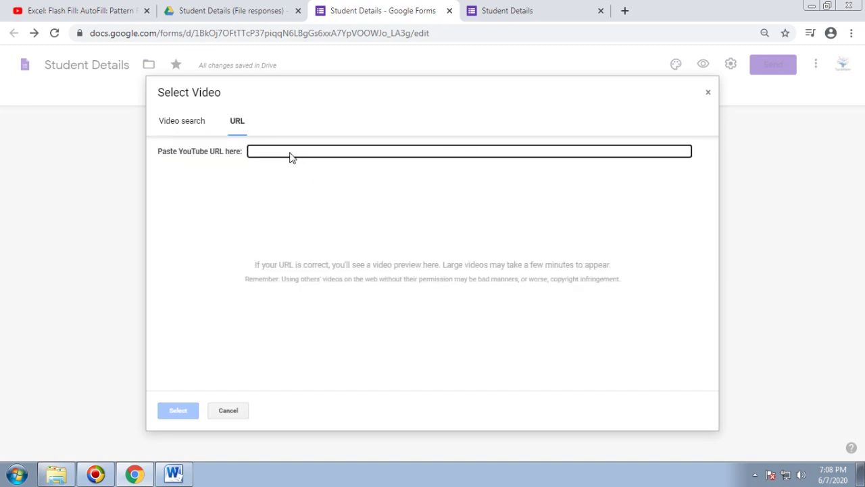
left_click(179, 121)
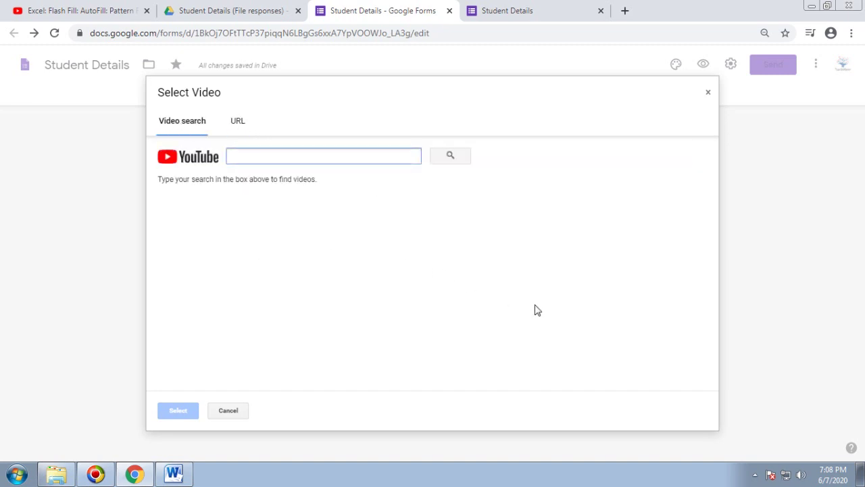
left_click(98, 11)
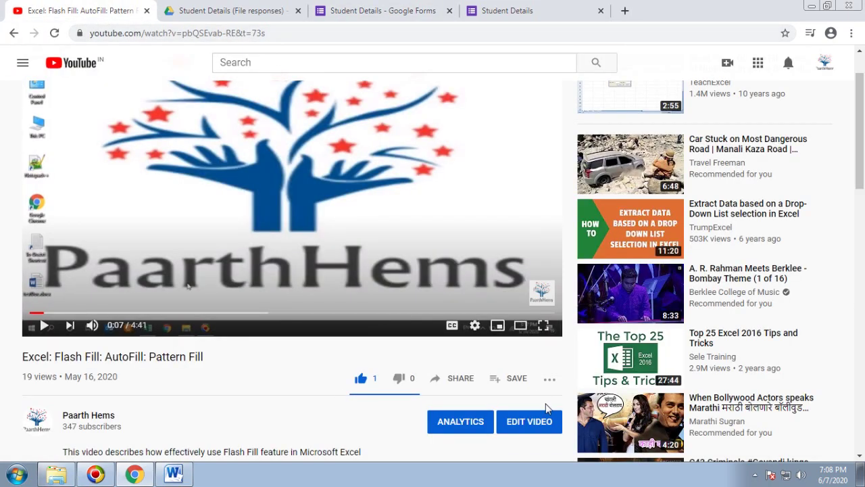
Copy the video's youtu.be share link and go back to the Google Forms video picker
left_click(454, 379)
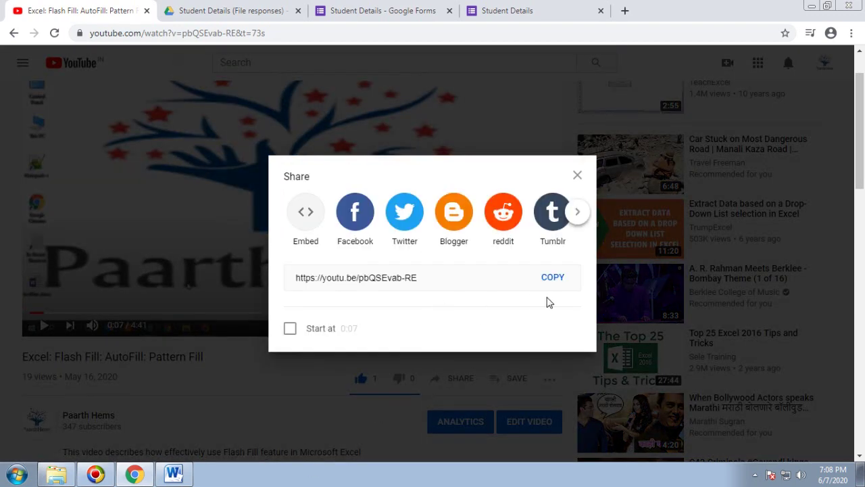
left_click(551, 278)
left_click(419, 8)
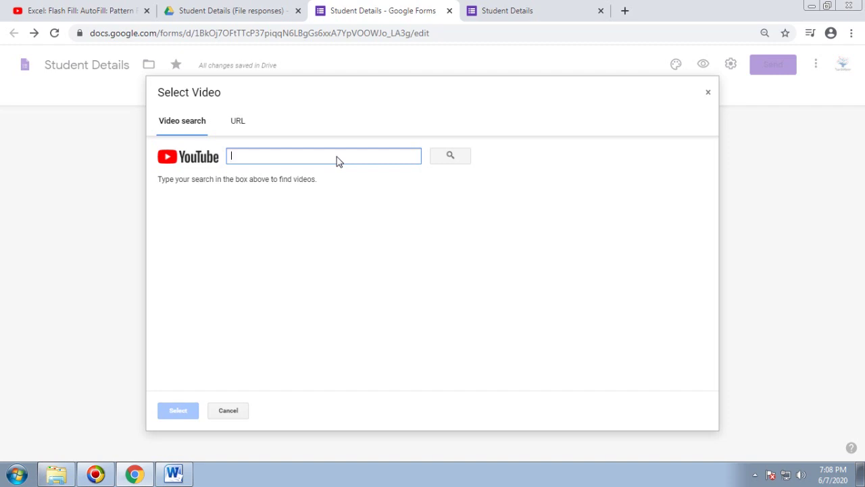
Search the pasted link in the YouTube picker and insert the Excel Flash Fill video
key("ctrl+v")
left_click(462, 162)
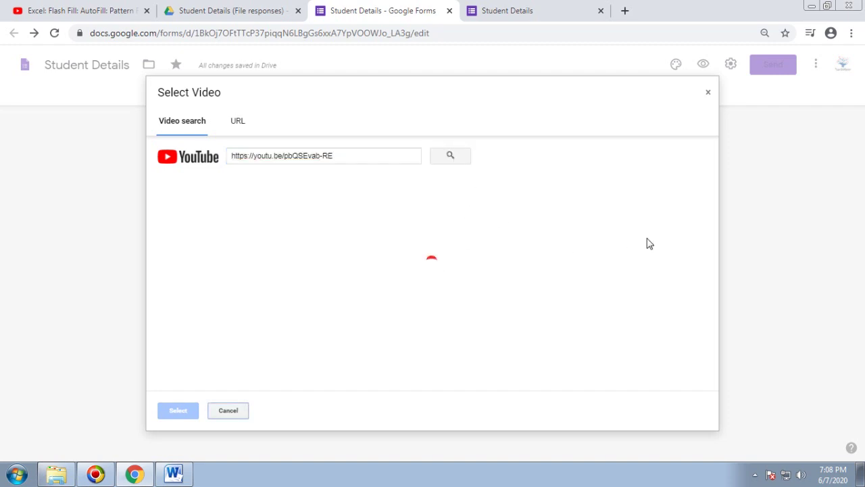
left_click(297, 195)
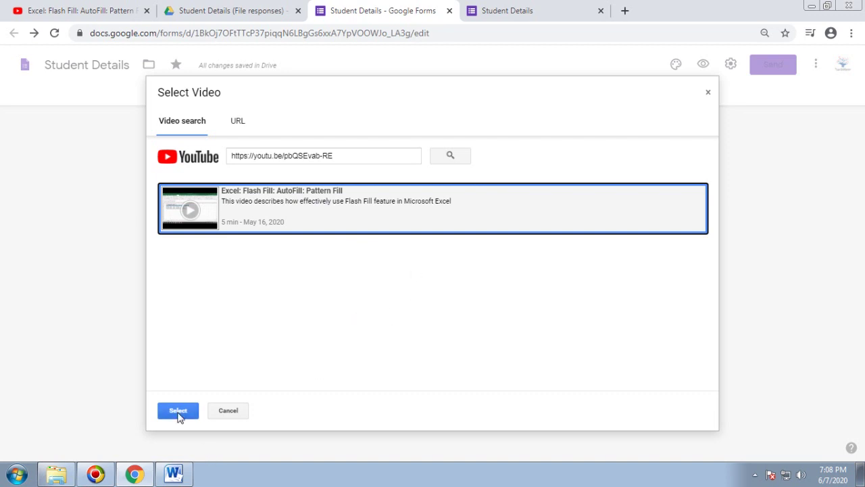
left_click(178, 411)
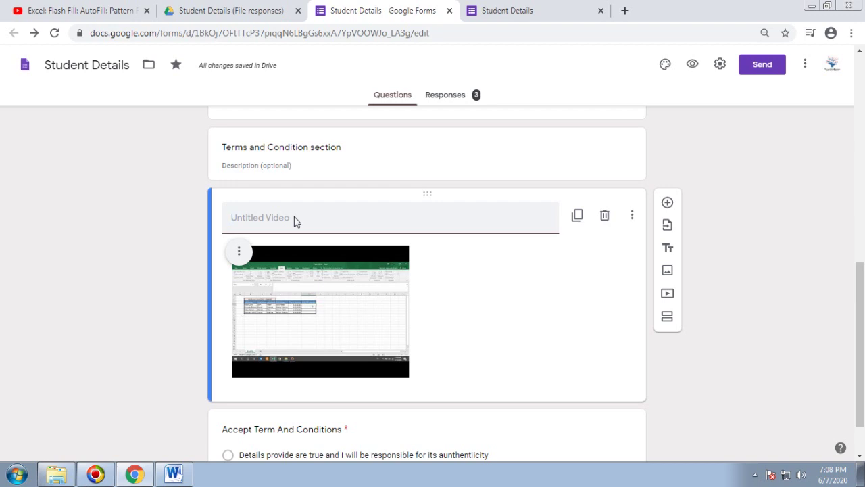
Title the video item 'Lecture -1' and reload the live form to preview it
type("Lecture -1")
left_click(54, 283)
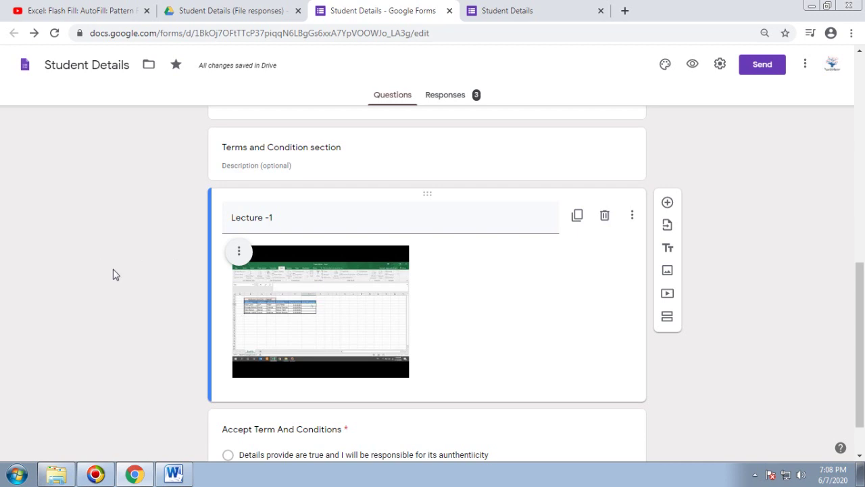
left_click(518, 11)
left_click(55, 33)
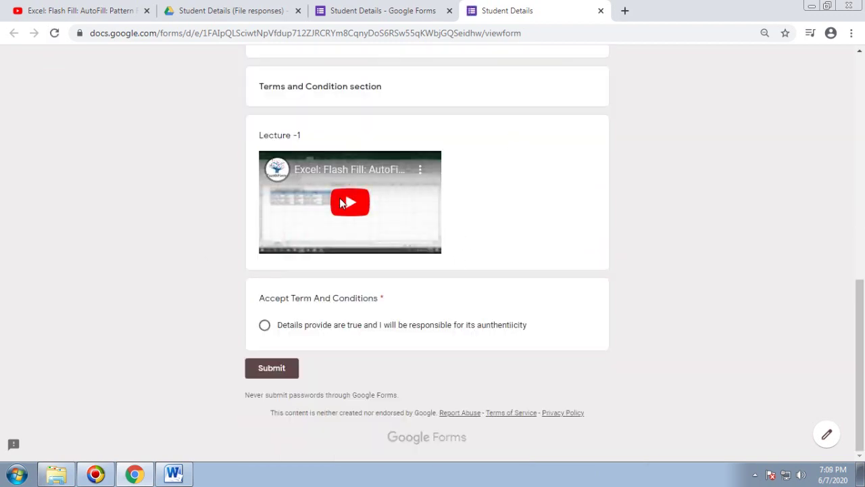
Play and mute the embedded Lecture -1 video in the live form, then return to the editor
left_click(340, 200)
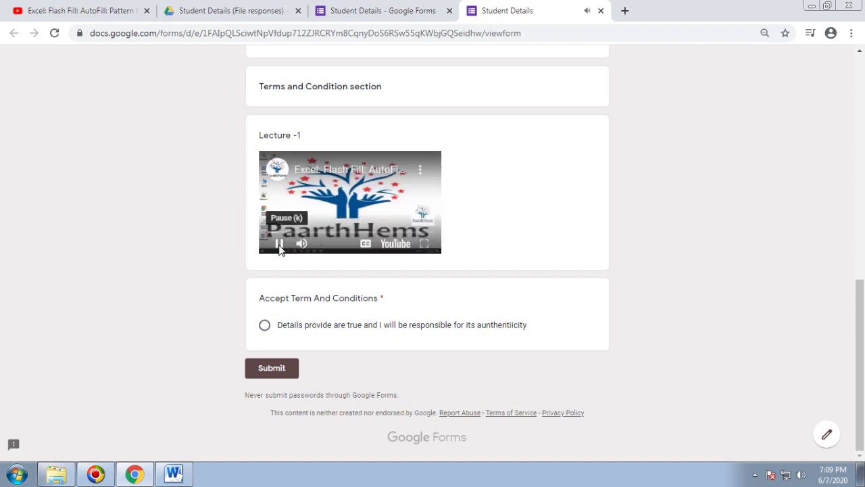
left_click(301, 245)
left_click(385, 6)
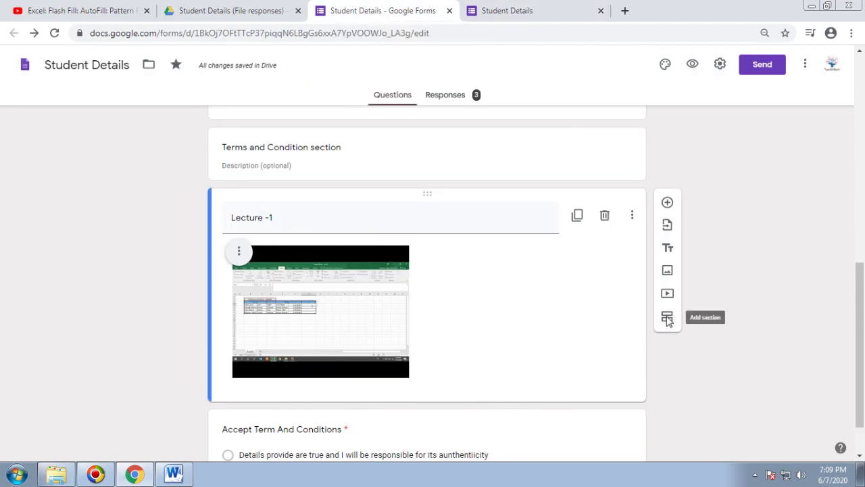
Add a new section after the Lecture -1 video
left_click(667, 319)
scroll(696, 383, "down", 3)
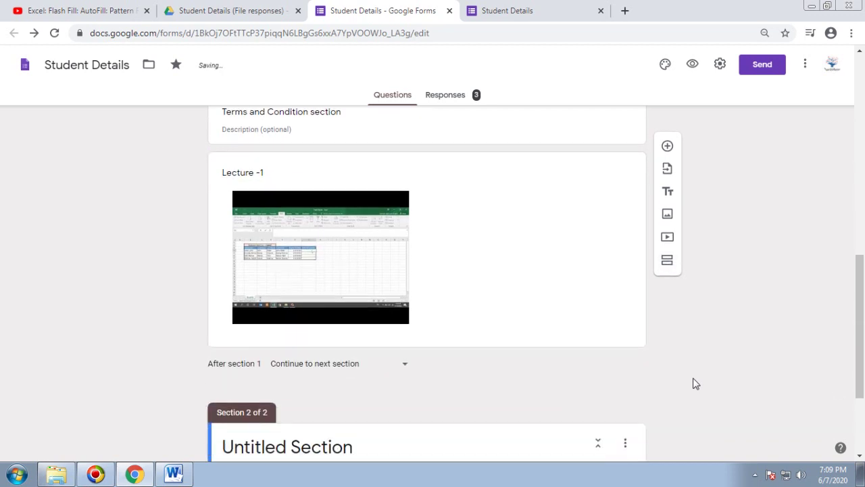
scroll(696, 383, "up", 2)
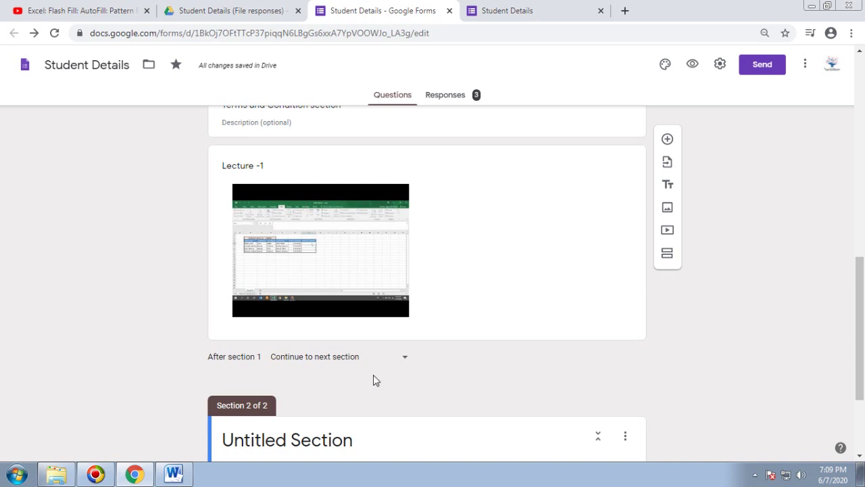
scroll(380, 382, "down", 2)
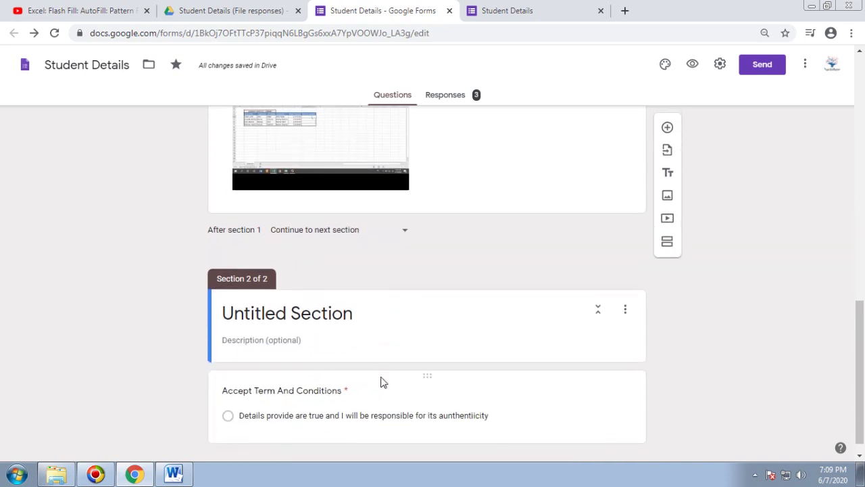
Rename the new section to 'Section2' and switch to the live form
left_click(277, 321)
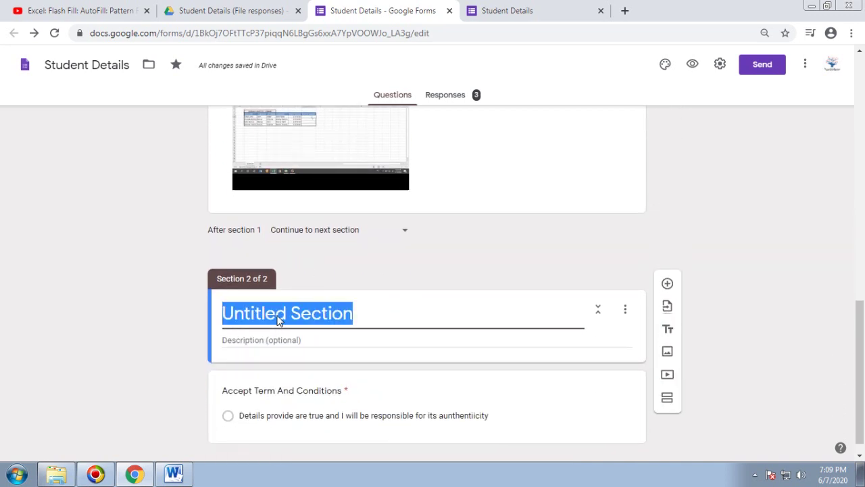
type("Sections")
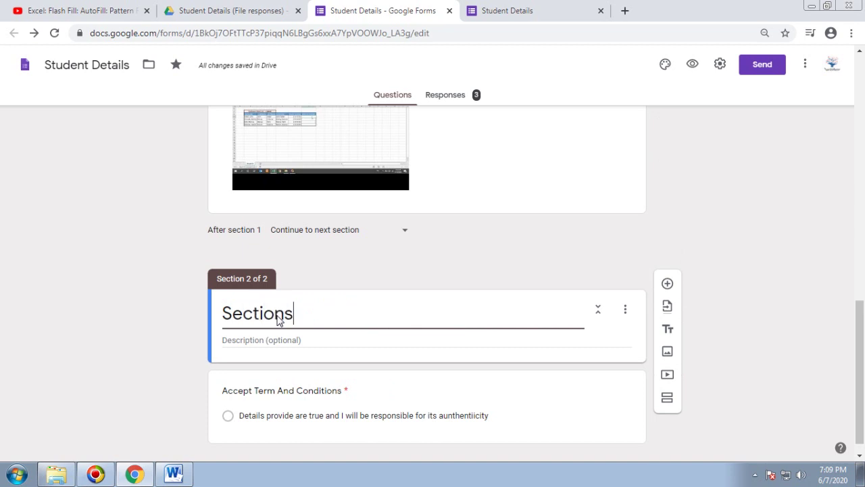
key("BackSpace")
type("2")
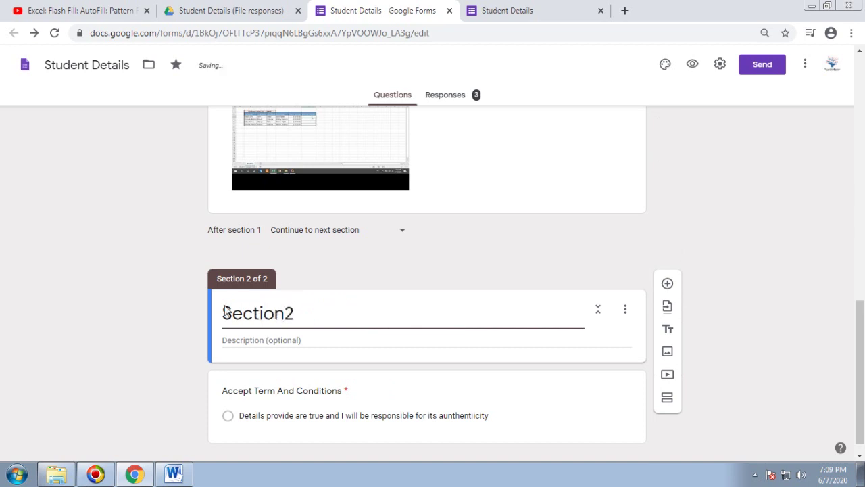
left_click(92, 356)
left_click(504, 8)
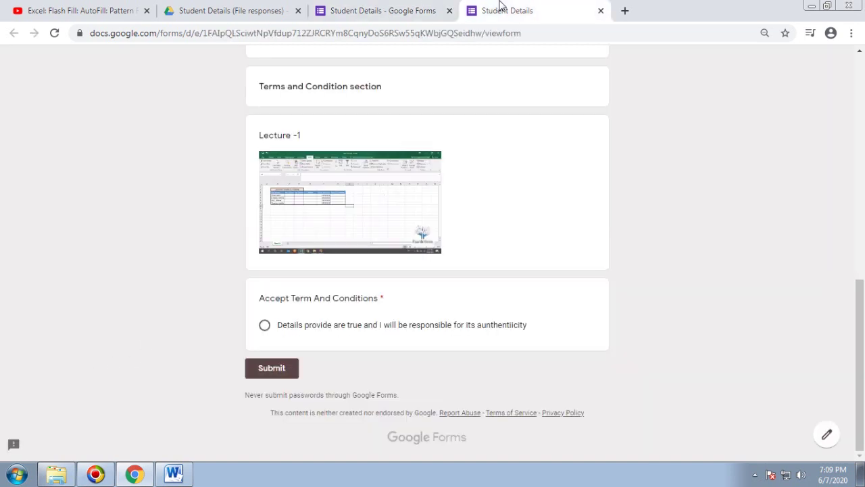
Reload the live form and try advancing past the first section
left_click(54, 33)
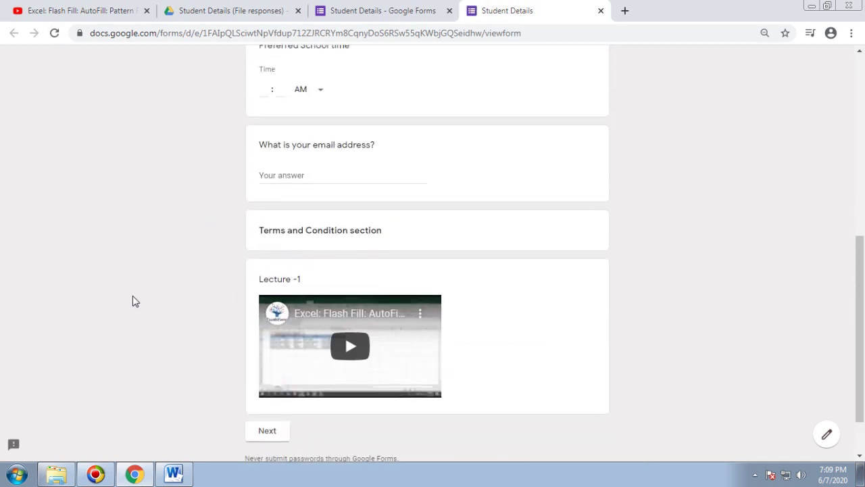
left_click(277, 370)
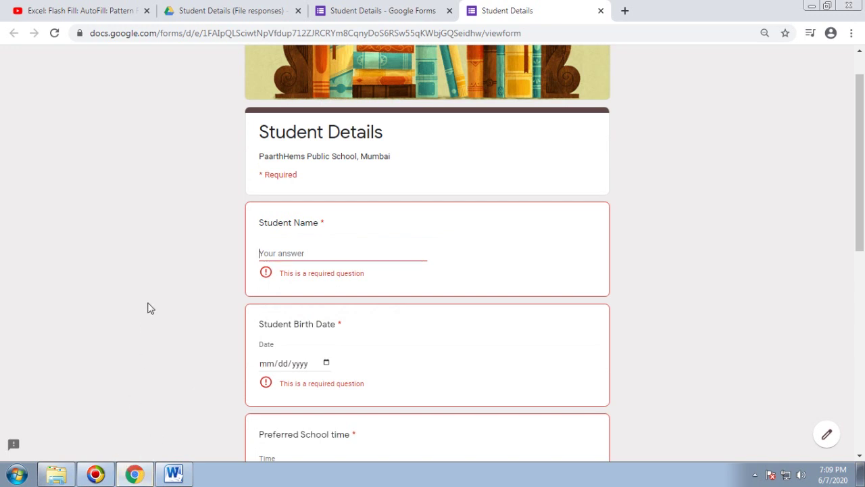
scroll(150, 308, "down", 7)
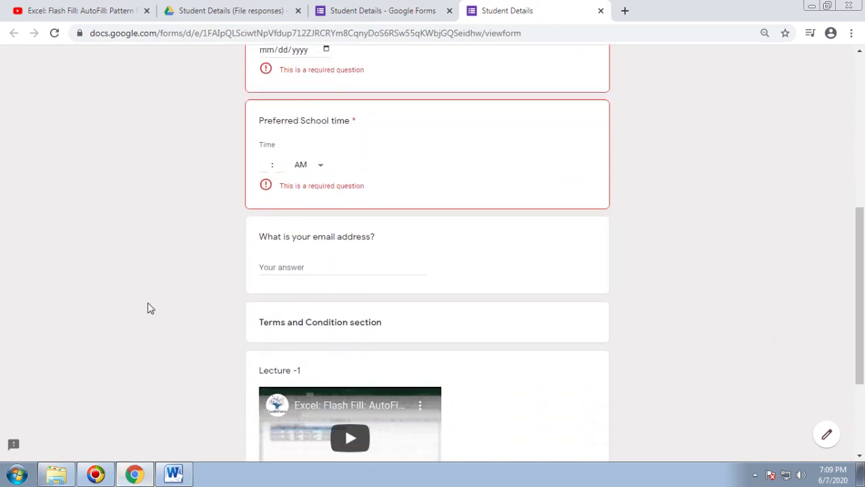
scroll(150, 308, "down", 1)
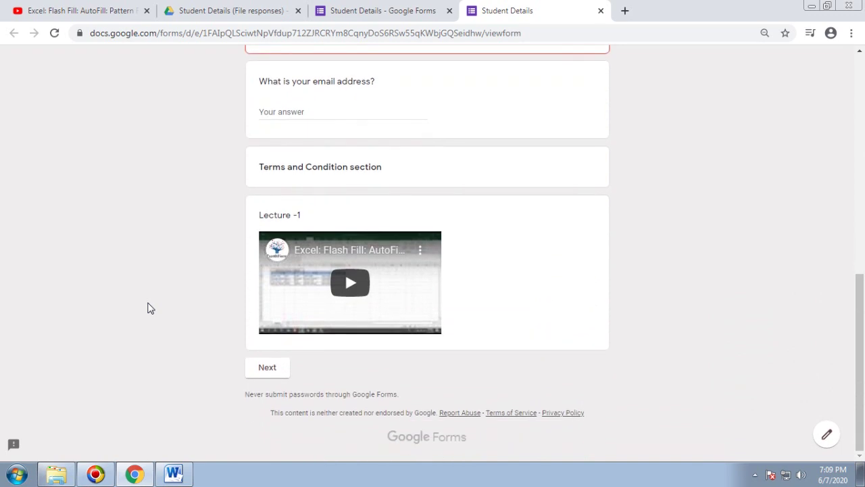
scroll(150, 308, "up", 4)
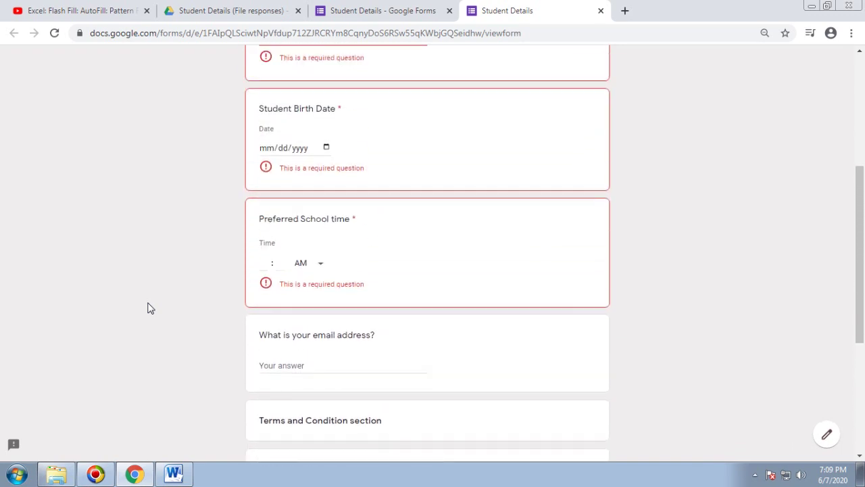
scroll(150, 308, "up", 3)
Fill in the Student Name answer with the student's full name
left_click(331, 231)
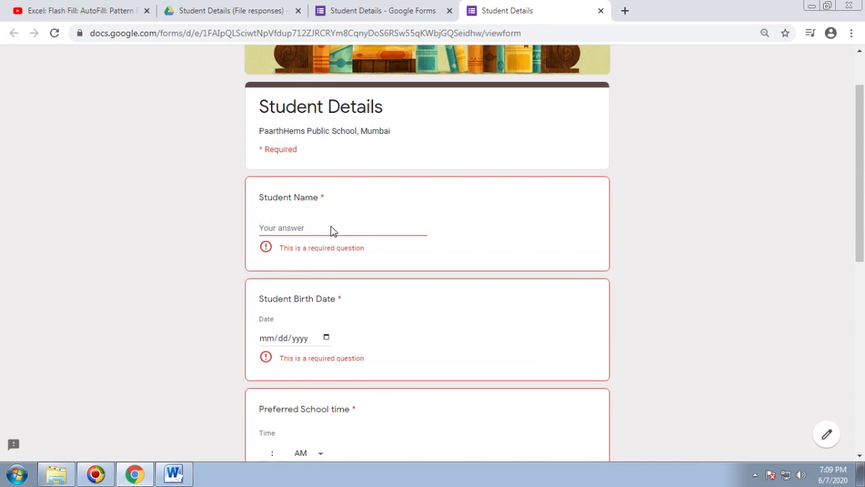
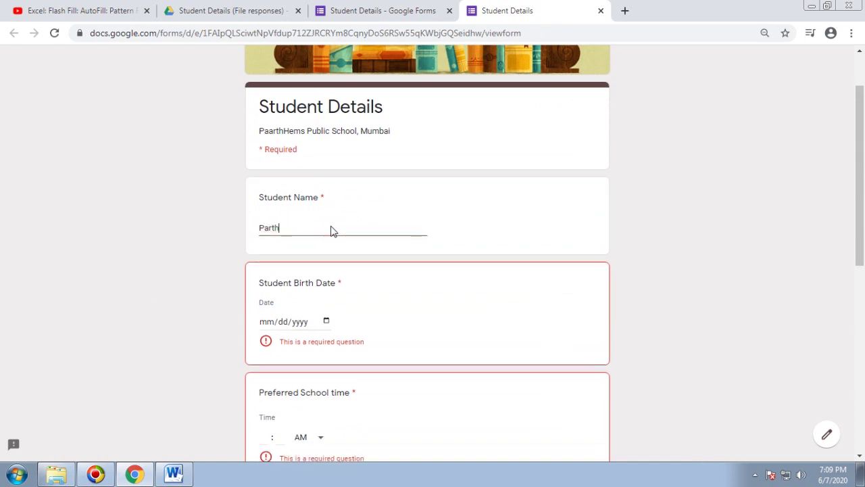
key("BackSpace")
key("BackSpace")
key("BackSpace")
key("BackSpace")
key("BackSpace")
left_click(266, 229)
type("a")
Pick 06/10/2014 as the birth date in the calendar
left_click(326, 321)
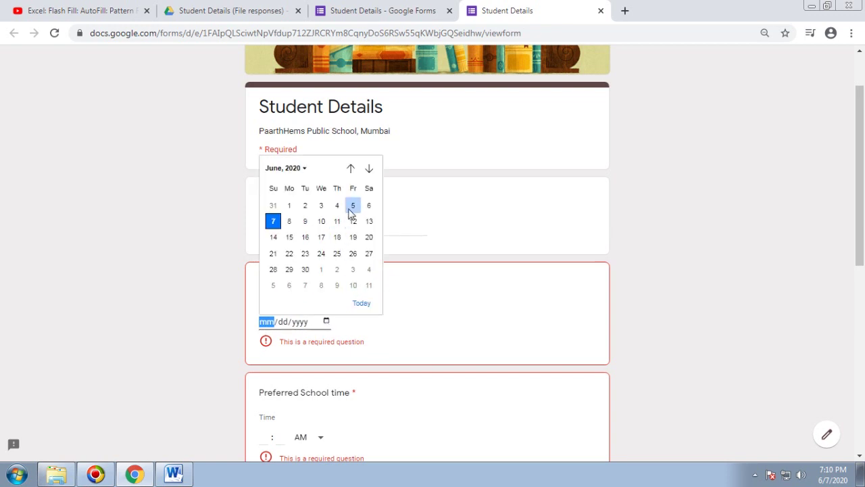
left_click(350, 168)
left_click(350, 168)
left_click(287, 169)
scroll(338, 286, "up", 3)
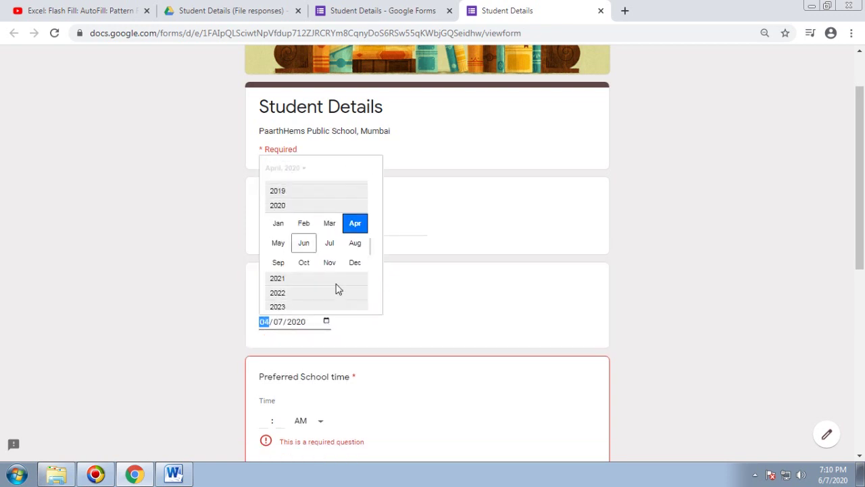
scroll(304, 242, "up", 3)
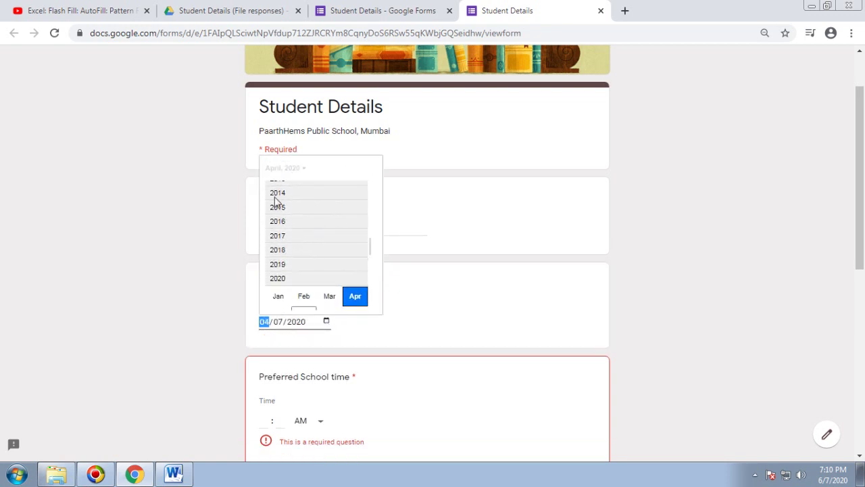
left_click(281, 193)
left_click(293, 226)
left_click(303, 222)
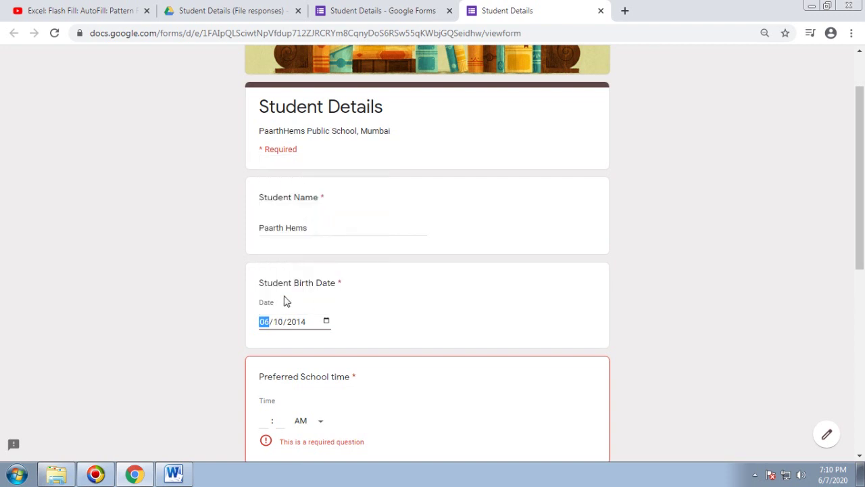
left_click(211, 296)
scroll(223, 311, "down", 4)
Enter 08:00 AM as the preferred school time and fill in an email address
left_click(264, 169)
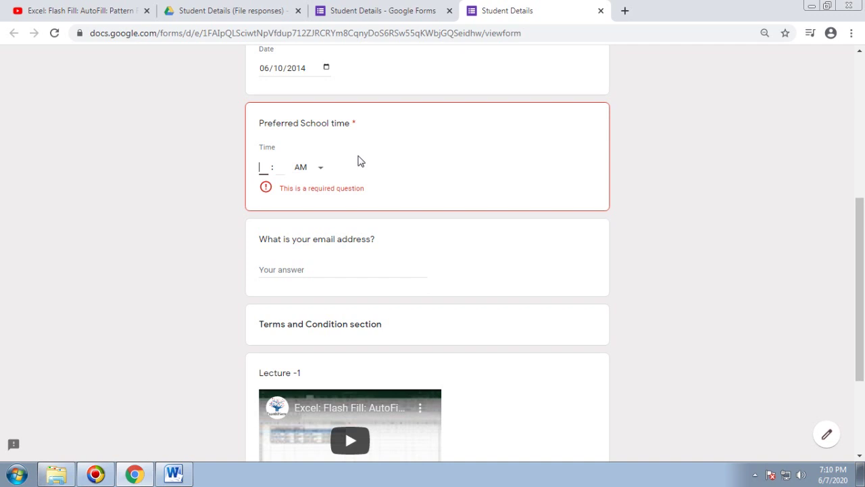
type("08")
key("Tab")
type("0")
left_click(274, 269)
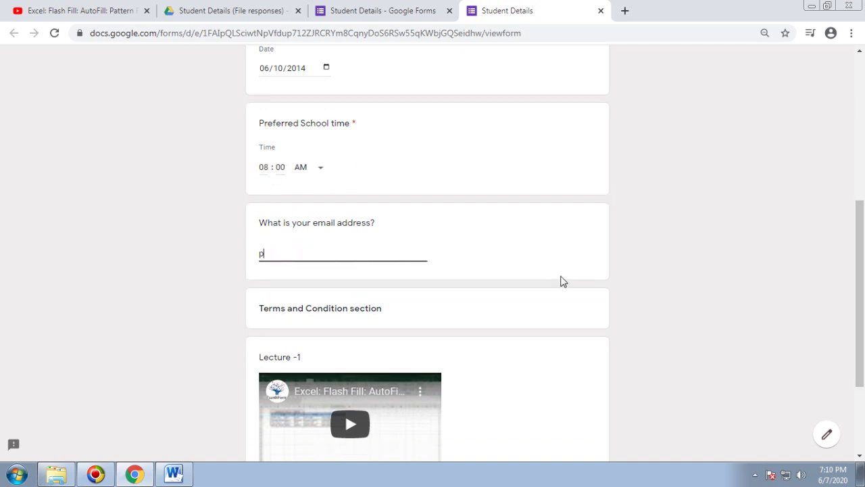
left_click(274, 310)
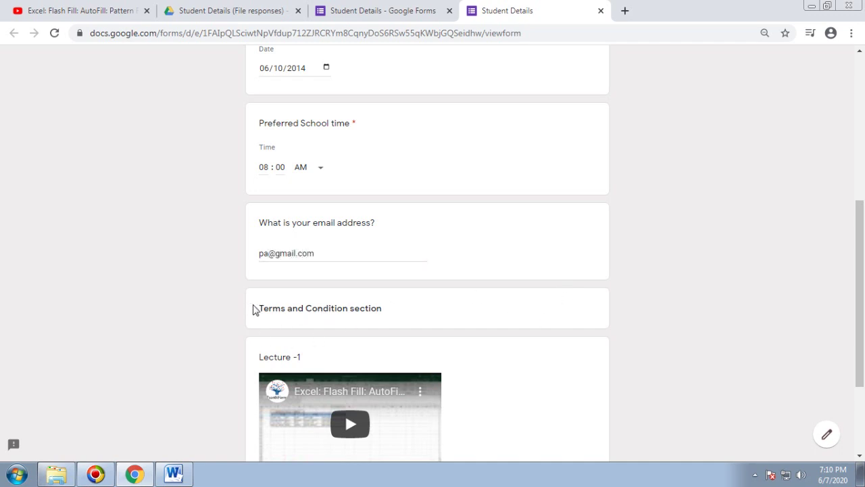
Continue to Section2 of the form, then return to the editor
left_click_drag(253, 307, 323, 323)
left_click(207, 318)
scroll(208, 318, "down", 3)
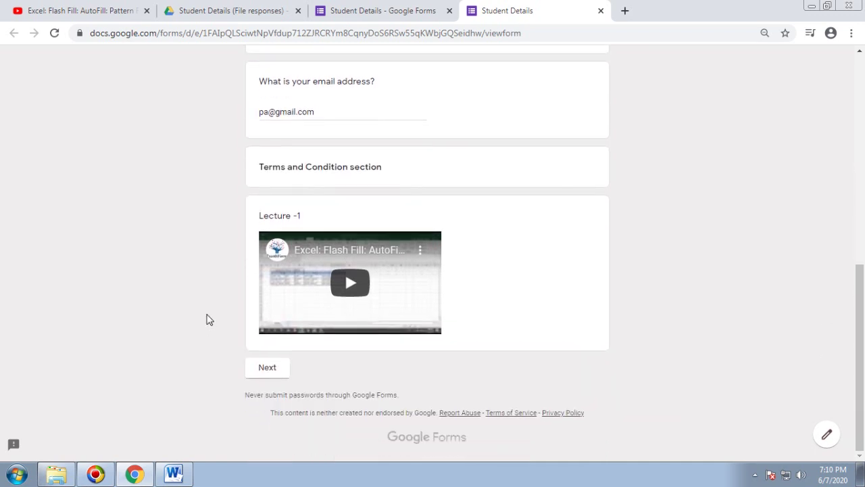
left_click(265, 369)
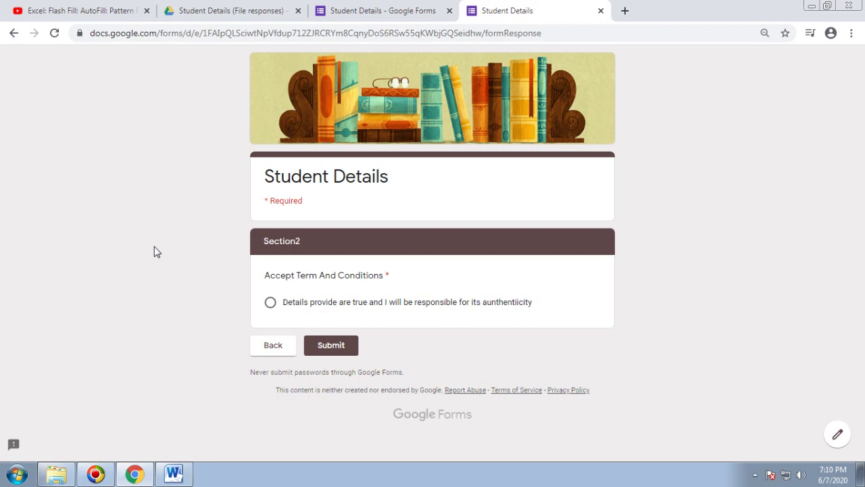
left_click(407, 14)
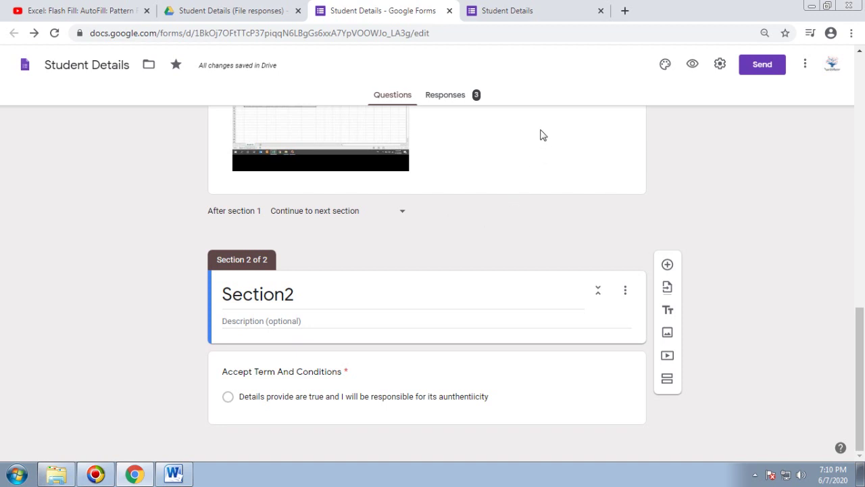
scroll(472, 257, "up", 2)
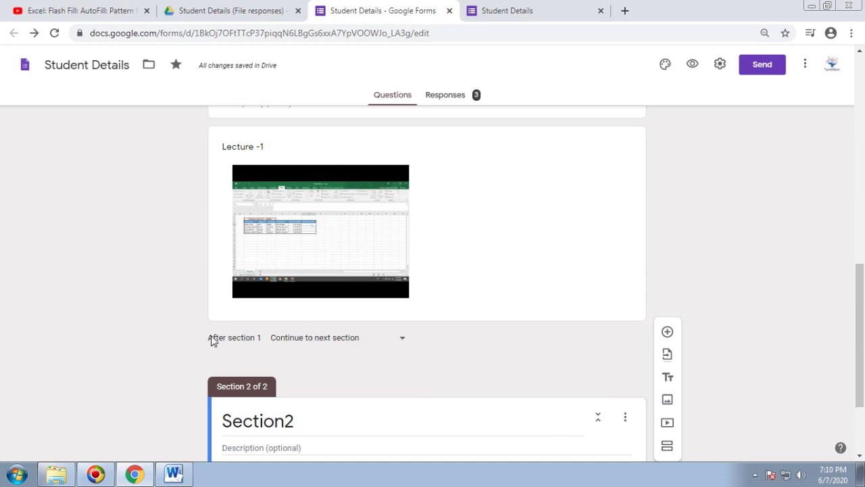
left_click(327, 343)
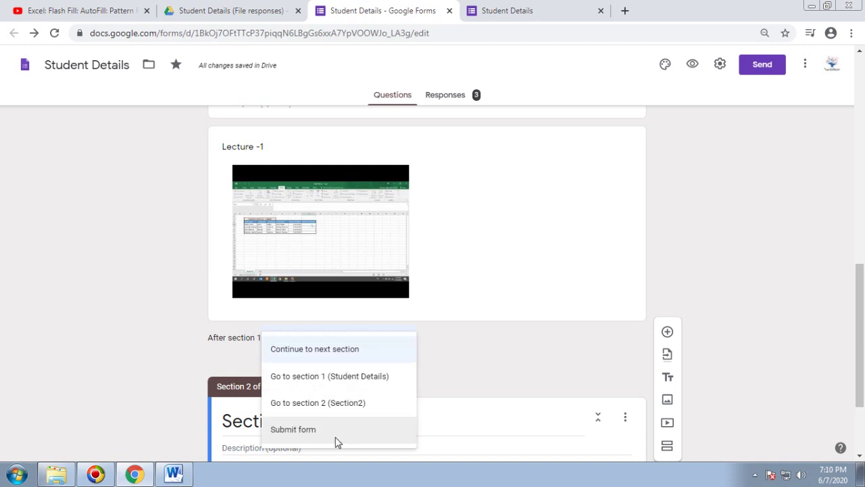
scroll(699, 320, "up", 10)
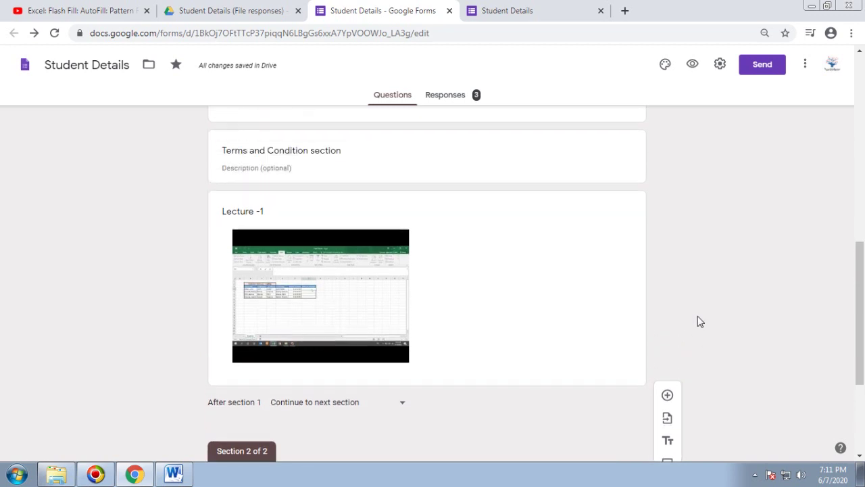
scroll(698, 321, "down", 1)
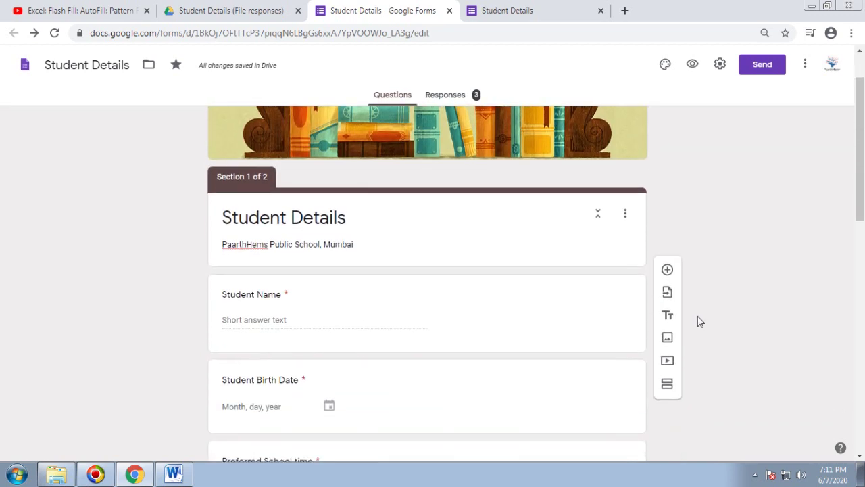
scroll(715, 340, "up", 1)
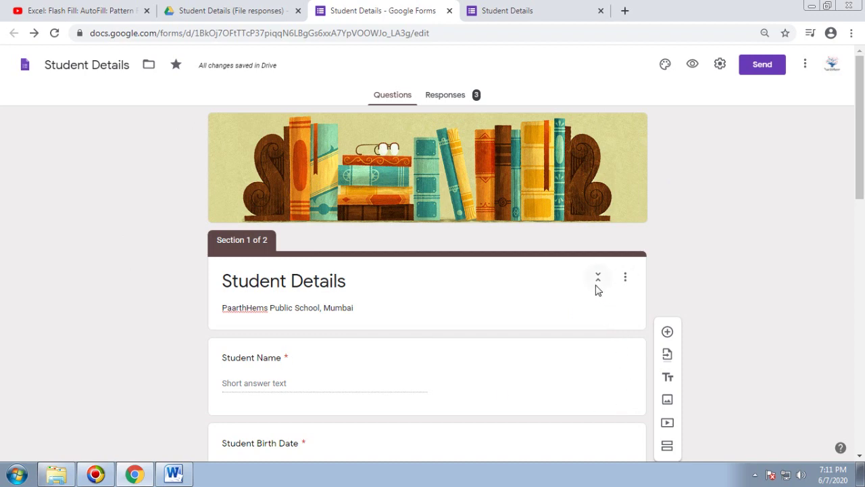
scroll(597, 290, "down", 1)
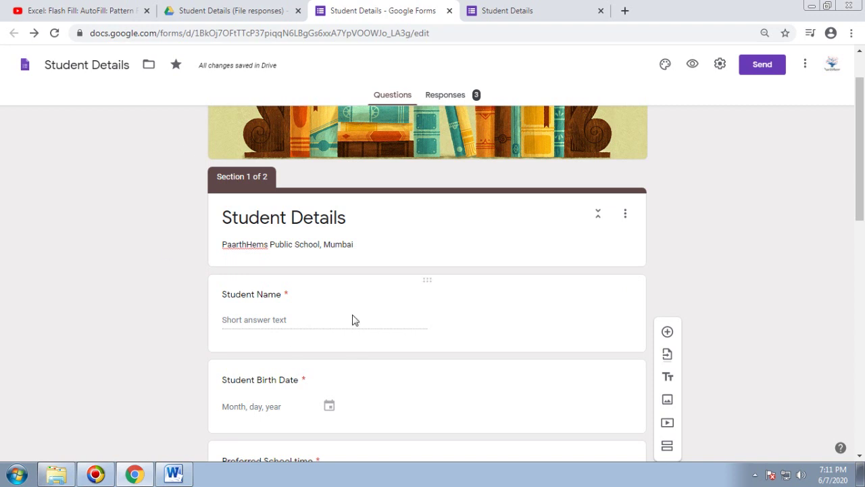
scroll(124, 317, "up", 1)
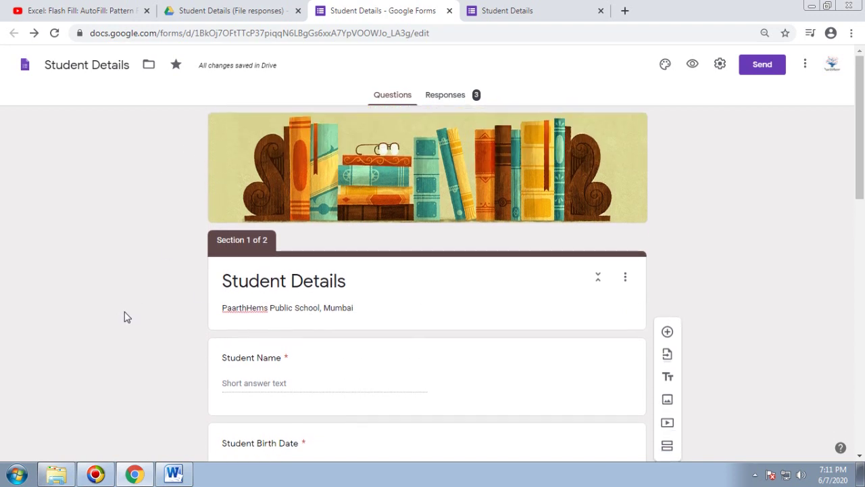
Preview the Student Details form down to the Lecture -1 video, then return to the editor
left_click(692, 66)
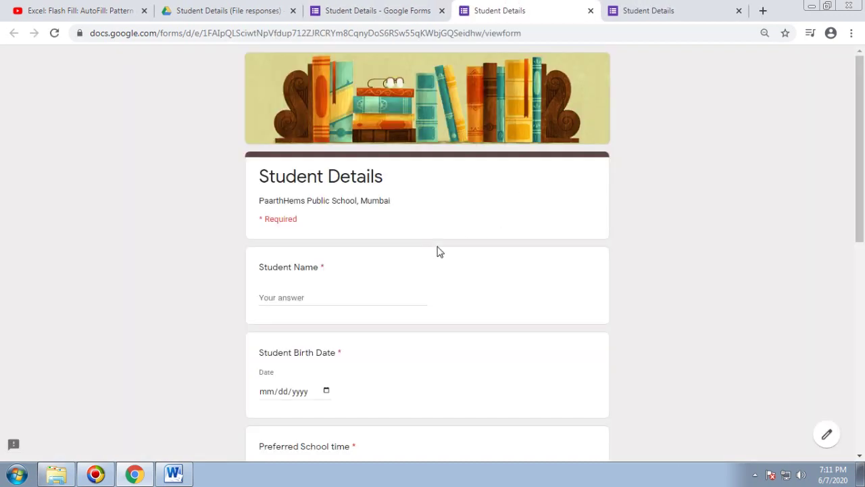
scroll(437, 252, "down", 5)
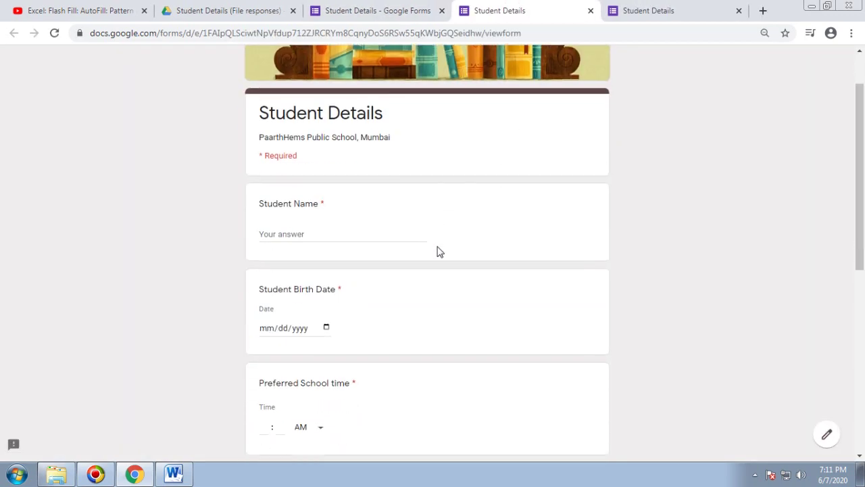
scroll(436, 252, "down", 3)
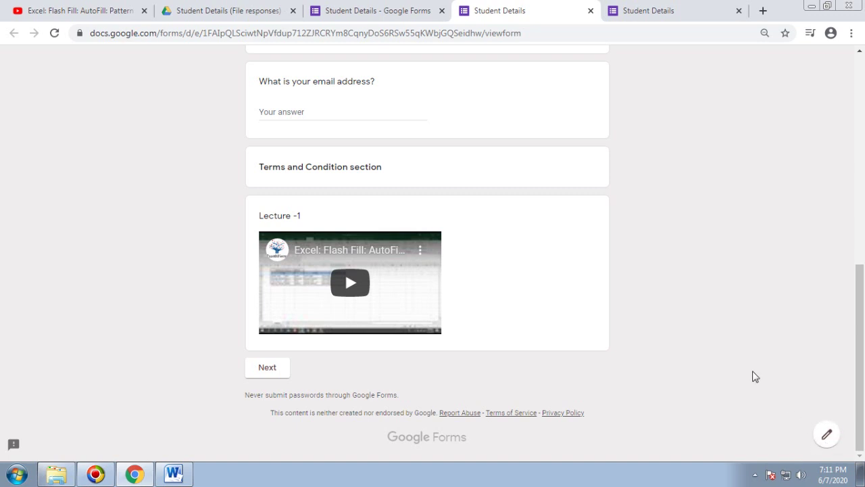
left_click(346, 10)
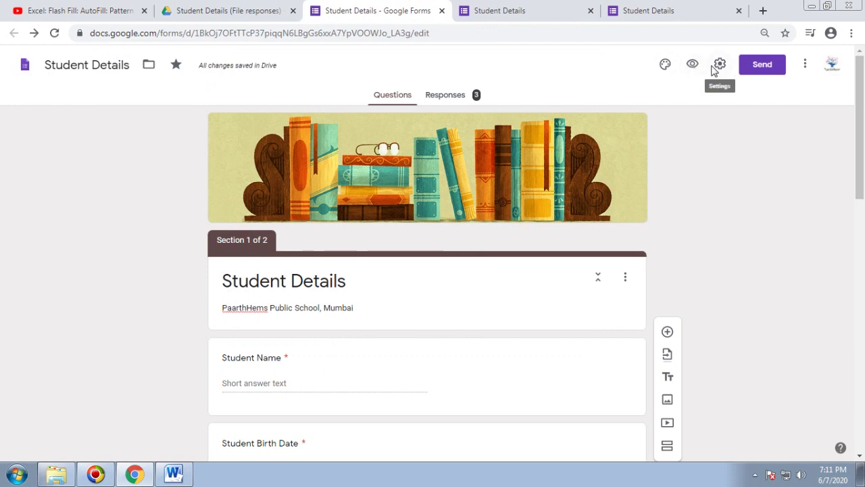
In General settings, tick Collect email addresses, Response receipts, and Limit to 1 response
left_click(717, 65)
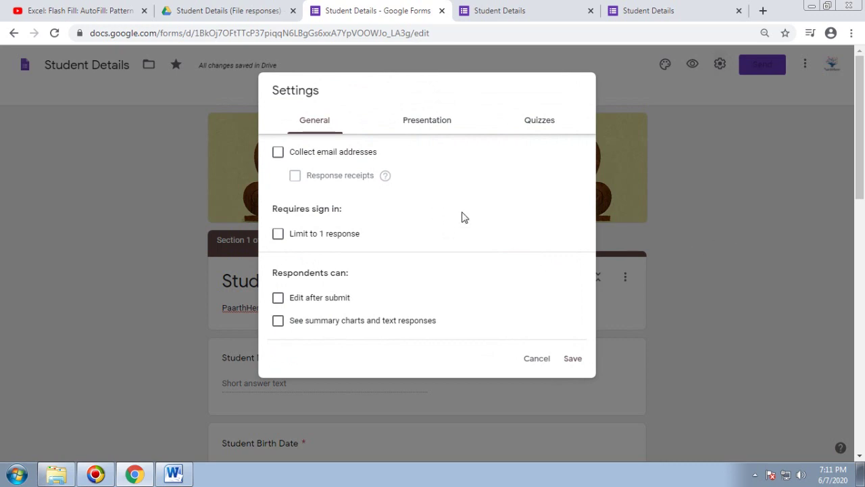
left_click(280, 154)
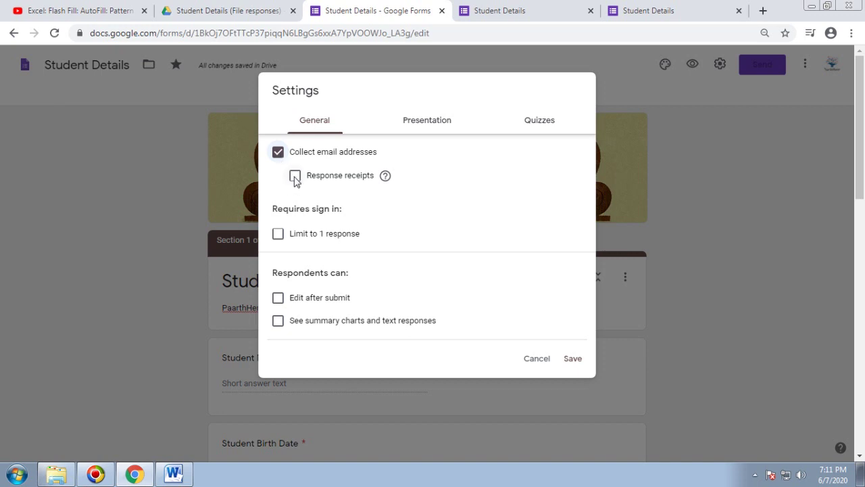
left_click(296, 177)
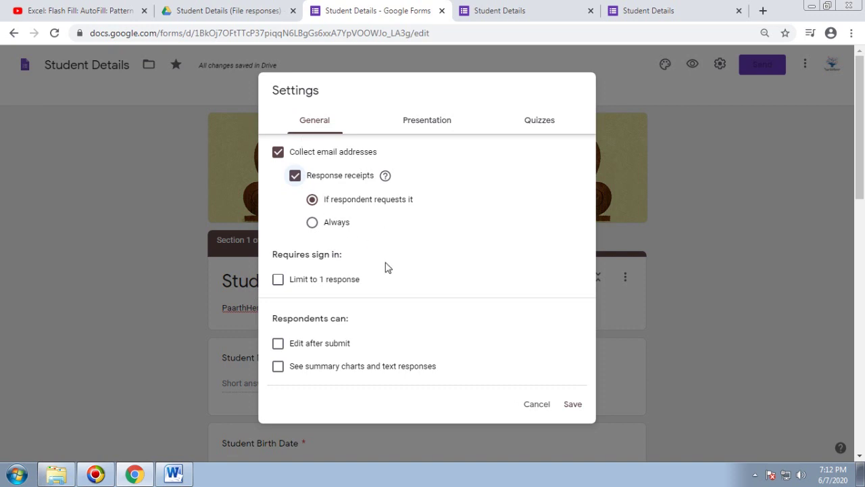
scroll(387, 268, "down", 1)
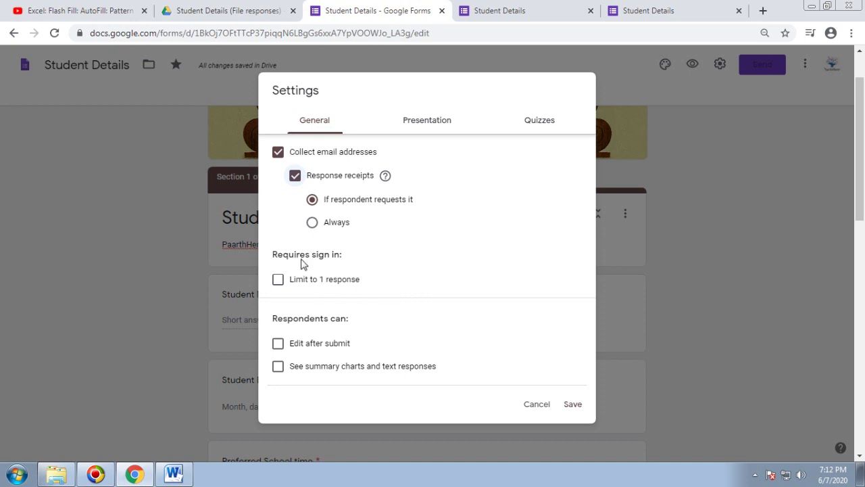
left_click(324, 280)
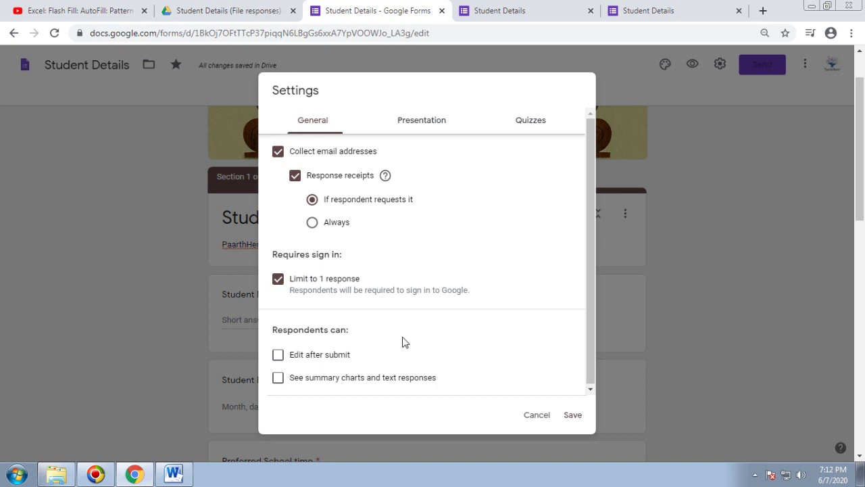
Tick Edit after submit under Respondents can in the General settings
scroll(402, 342, "down", 1)
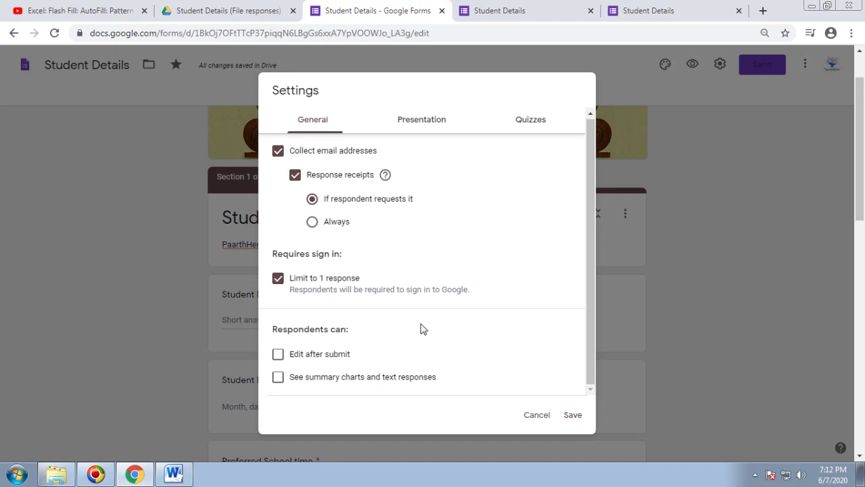
scroll(421, 329, "down", 3)
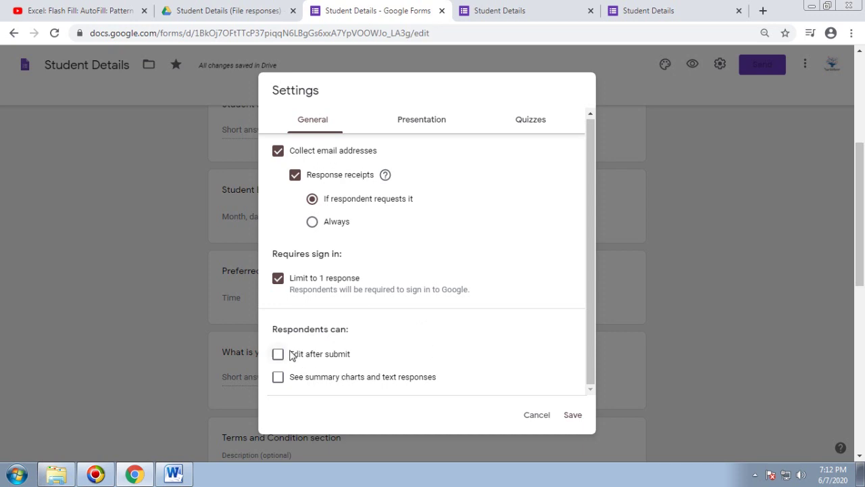
left_click(331, 356)
Turn on Show progress bar in the Presentation settings and save them
left_click(443, 127)
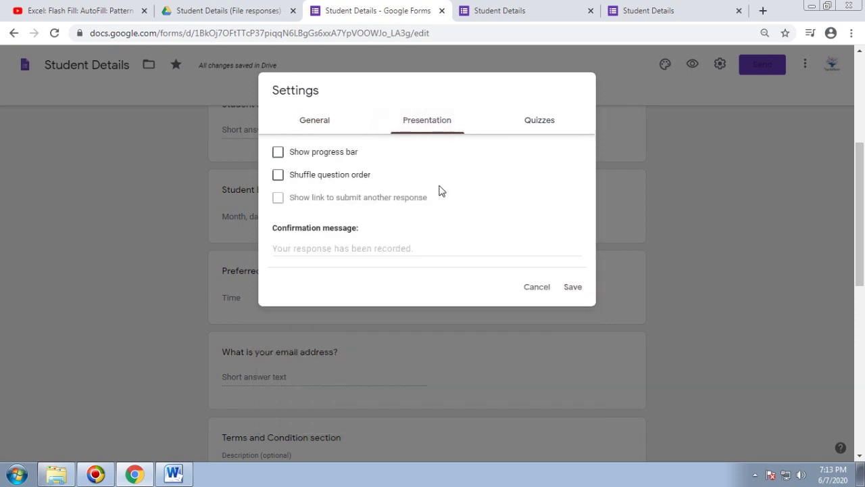
left_click(323, 158)
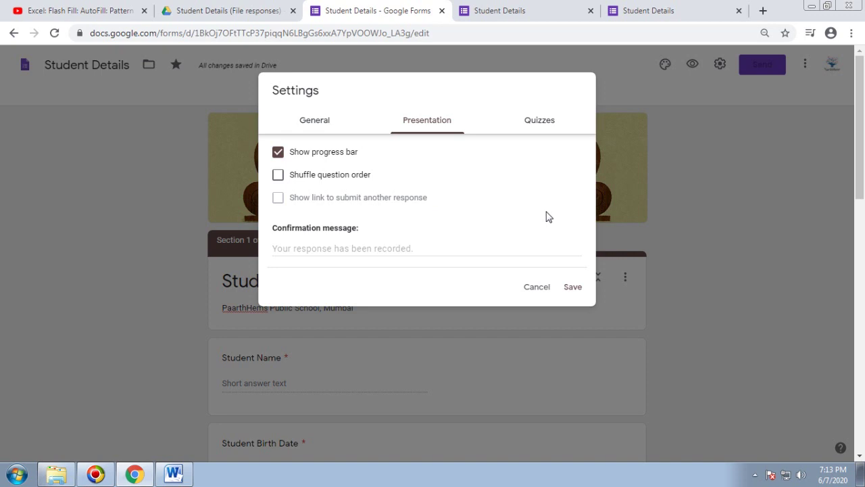
left_click(570, 289)
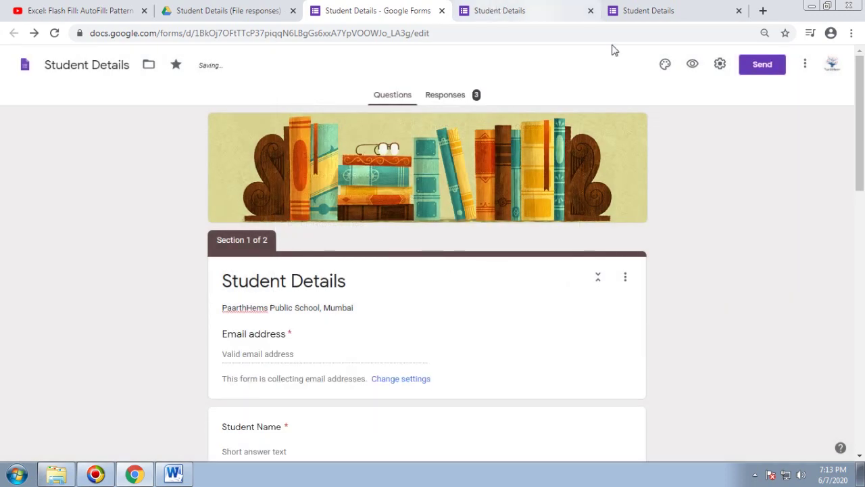
On the test response's first page, replace the Email address answer with a valid Gmail address
left_click(656, 8)
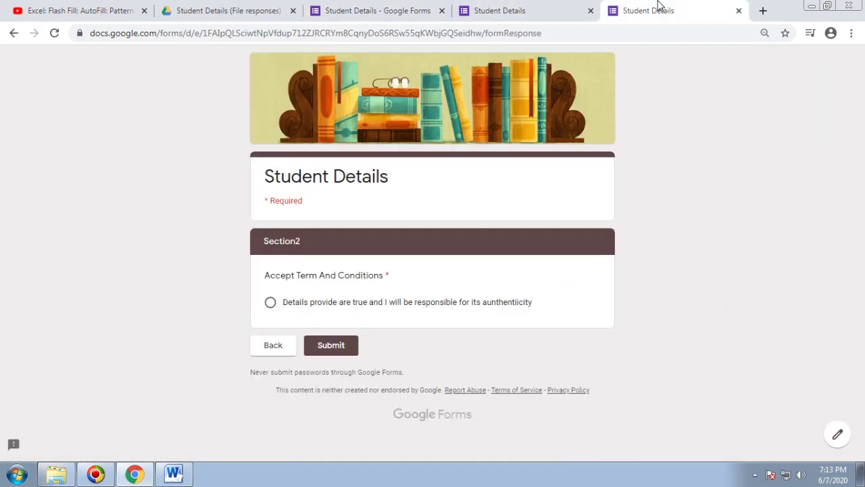
left_click(289, 346)
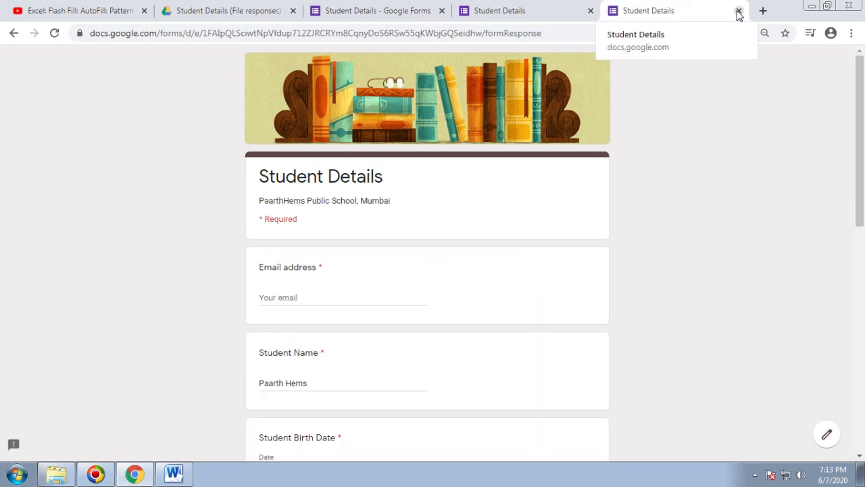
scroll(361, 247, "down", 2)
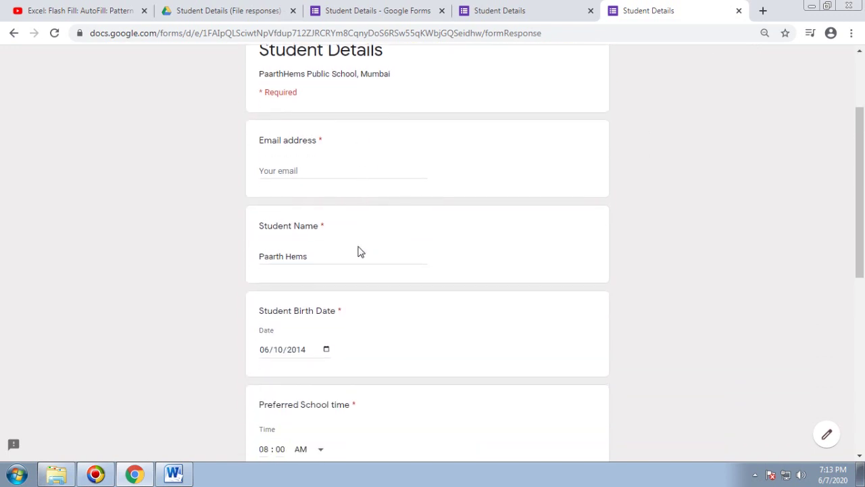
left_click(329, 174)
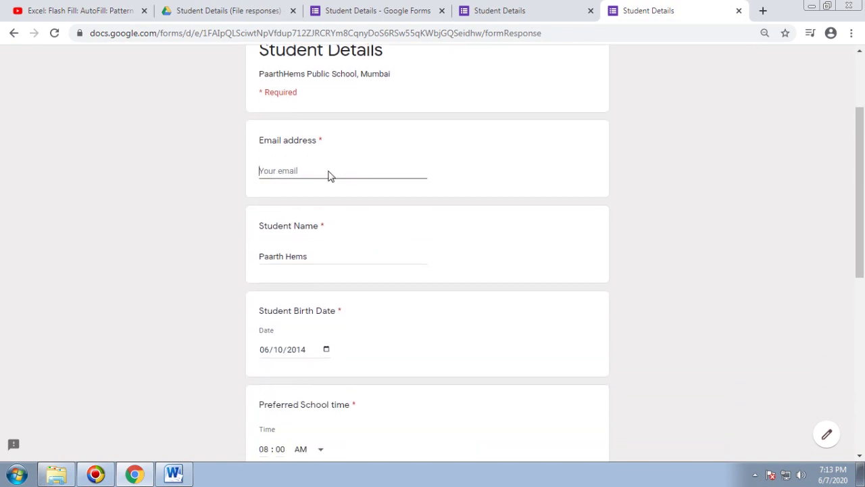
scroll(169, 282, "up", 1)
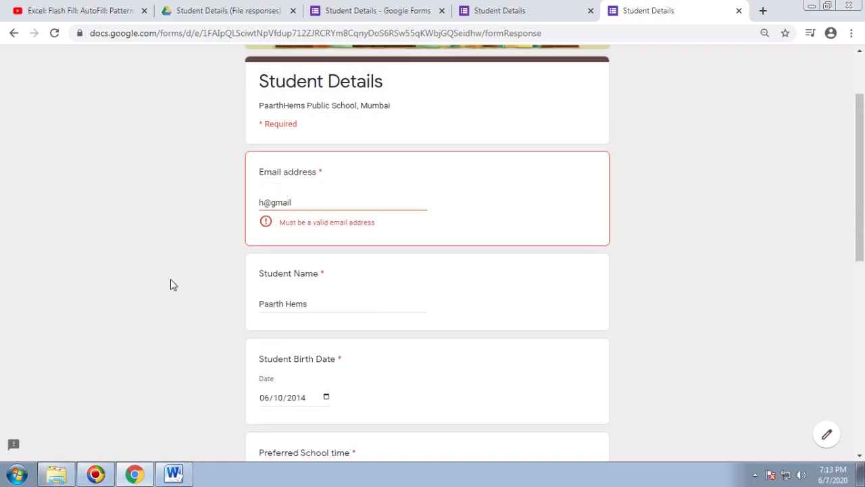
type(".com")
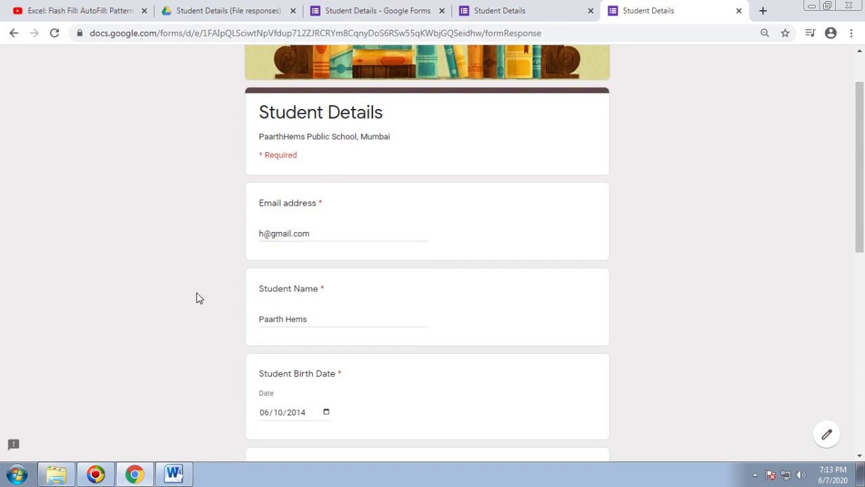
scroll(200, 296, "down", 1)
Scroll past the Student Name answer and return to the form editor
left_click(334, 257)
scroll(173, 348, "down", 5)
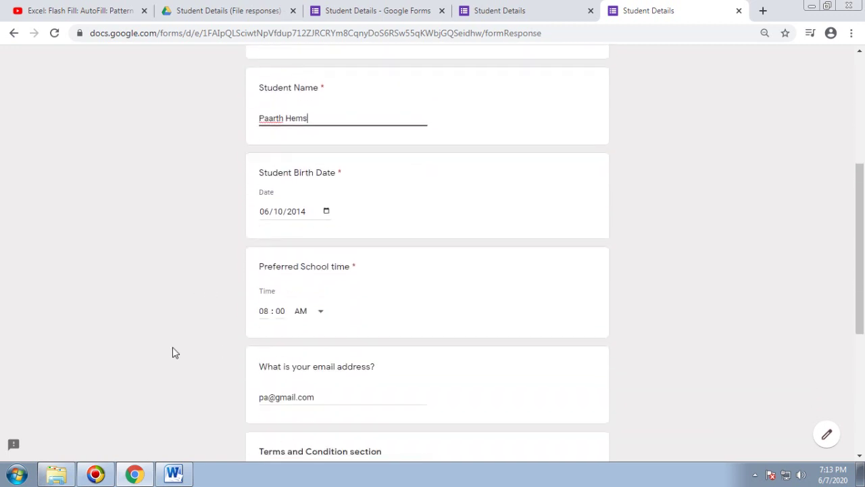
scroll(409, 234, "down", 2)
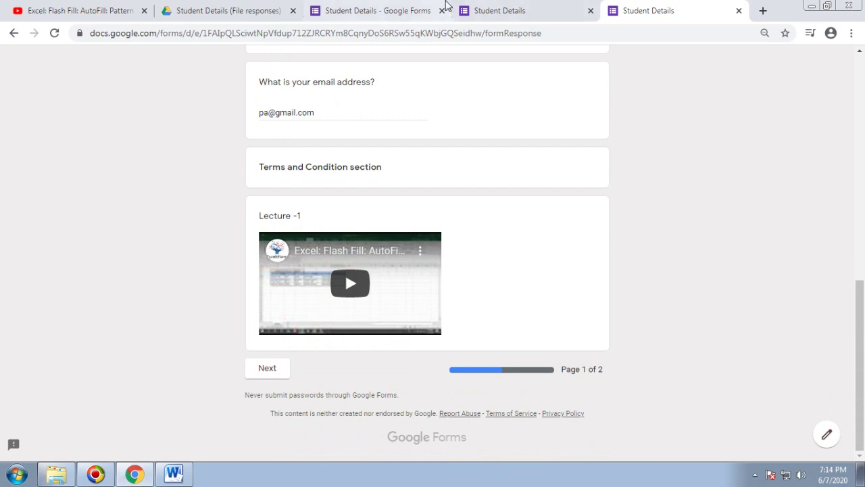
left_click(410, 10)
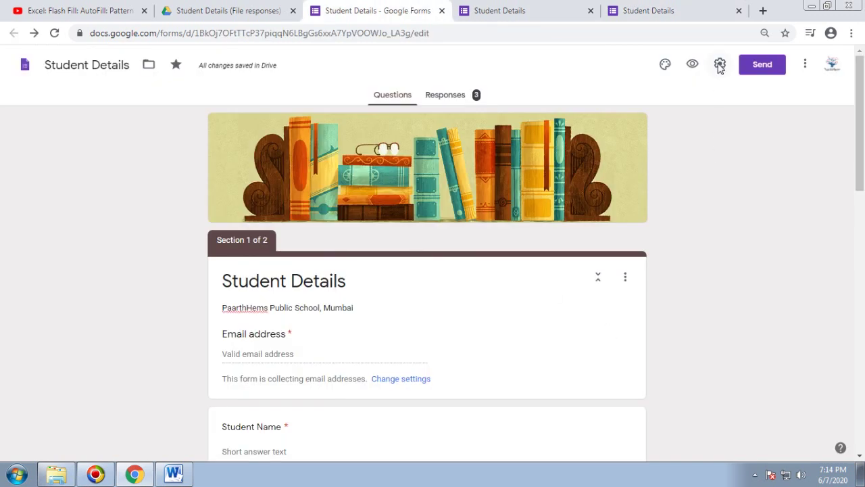
In the Presentation settings, leave Shuffle question order switched off
left_click(720, 63)
left_click(435, 120)
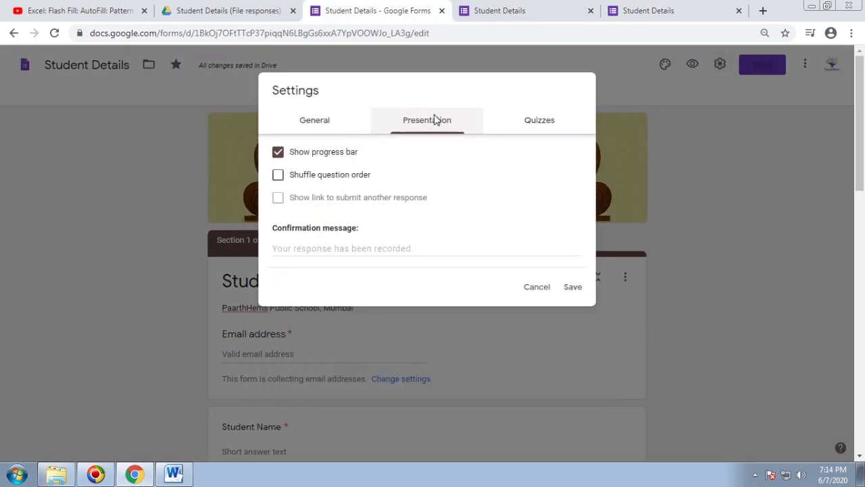
left_click(357, 180)
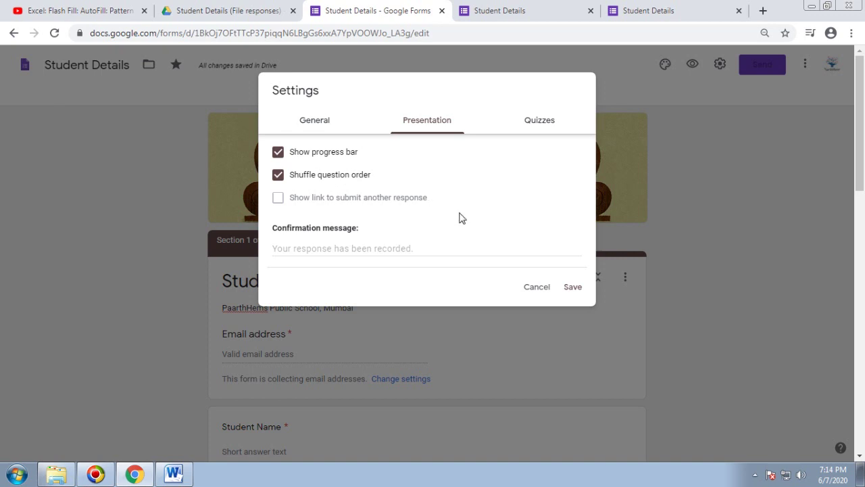
scroll(459, 217, "down", 2)
left_click(313, 177)
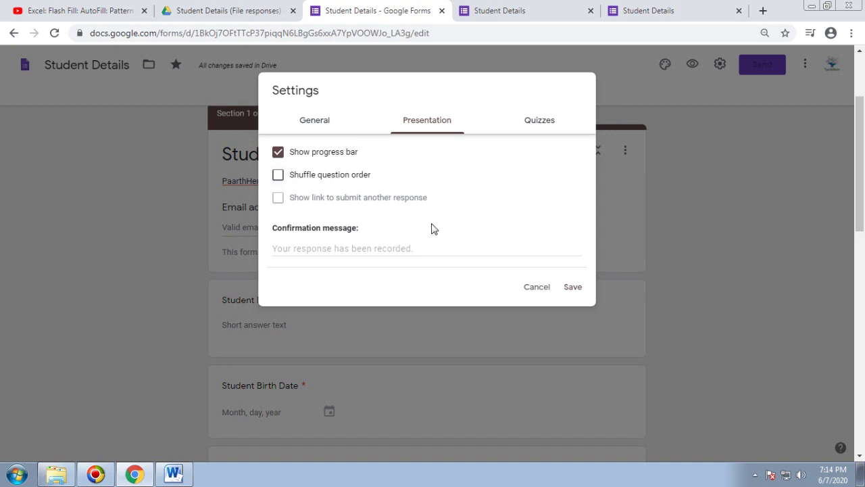
Set the confirmation message to 'Your Response Recorded ! Thanks!', correcting the REcorded typo
left_click(484, 253)
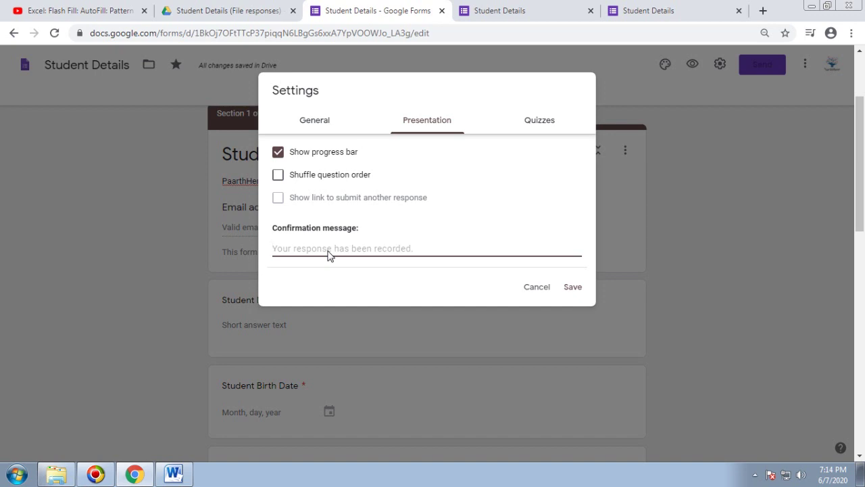
type("Your")
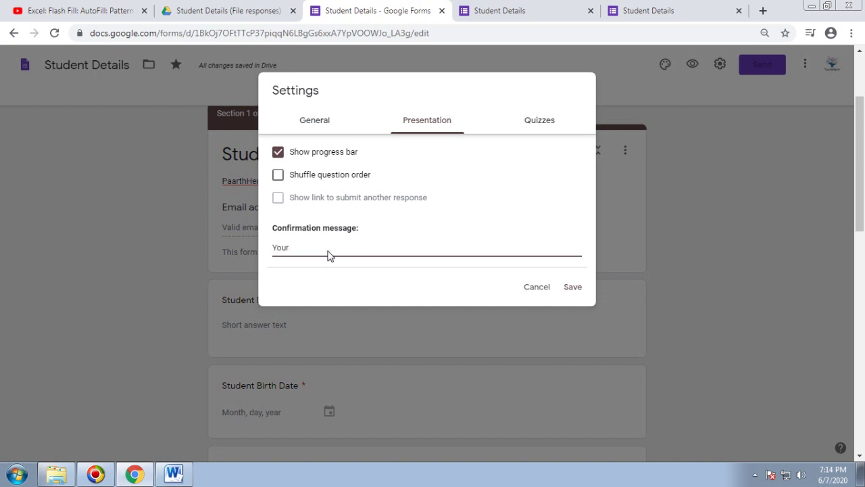
type(" Response REcorded")
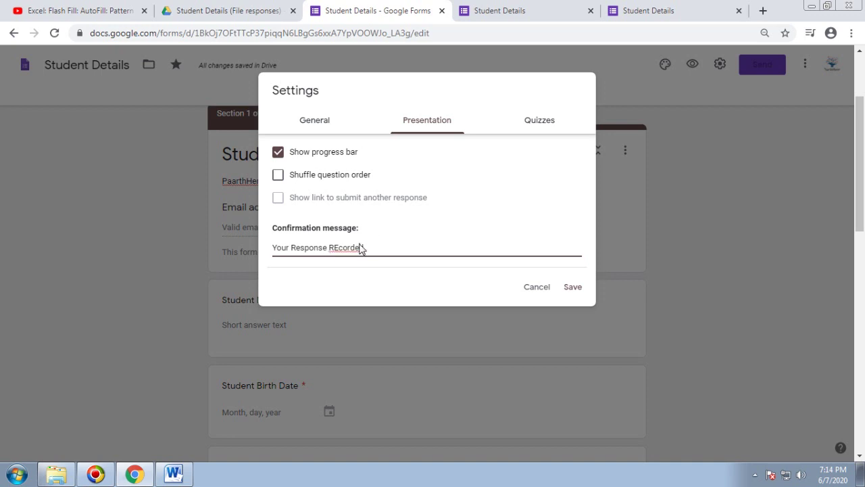
right_click(358, 248)
left_click(380, 256)
left_click(385, 258)
type("! Thanks!")
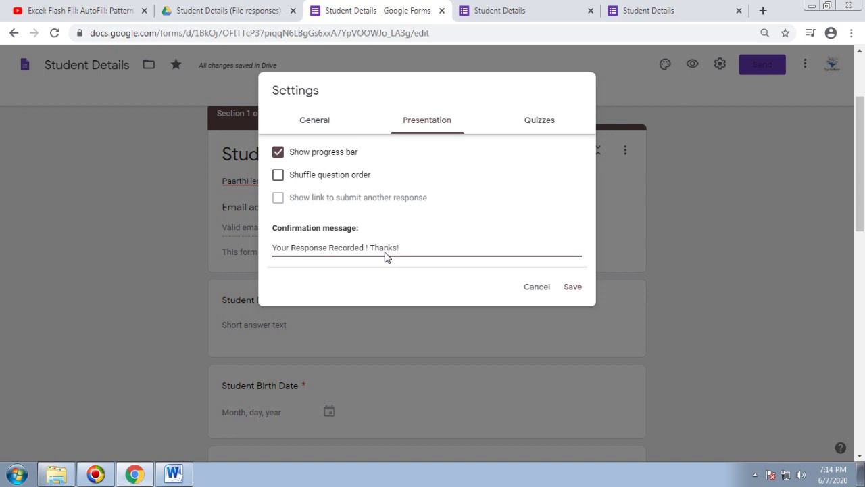
Turn on Make this a quiz with default options, including immediate grade release, and save
left_click(546, 122)
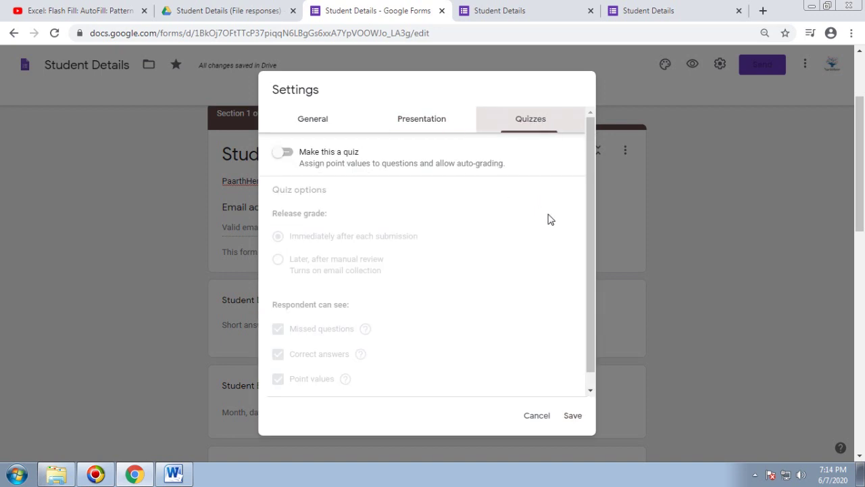
left_click(284, 152)
scroll(488, 284, "down", 1)
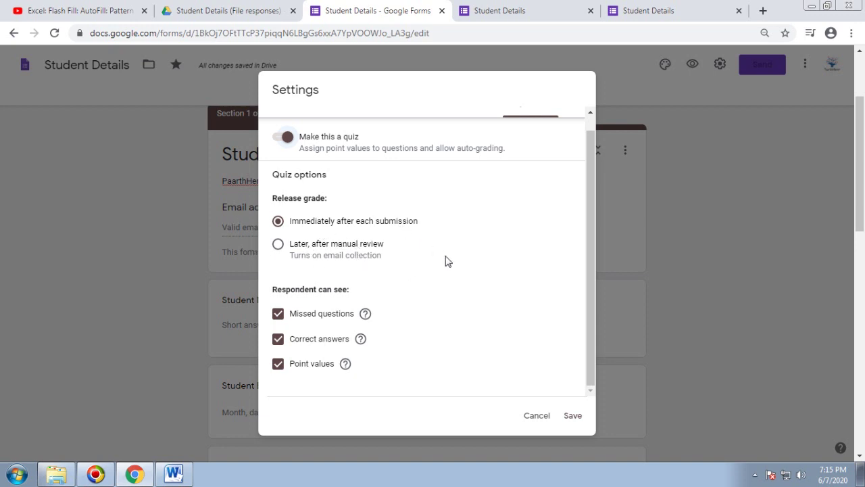
scroll(444, 261, "down", 2)
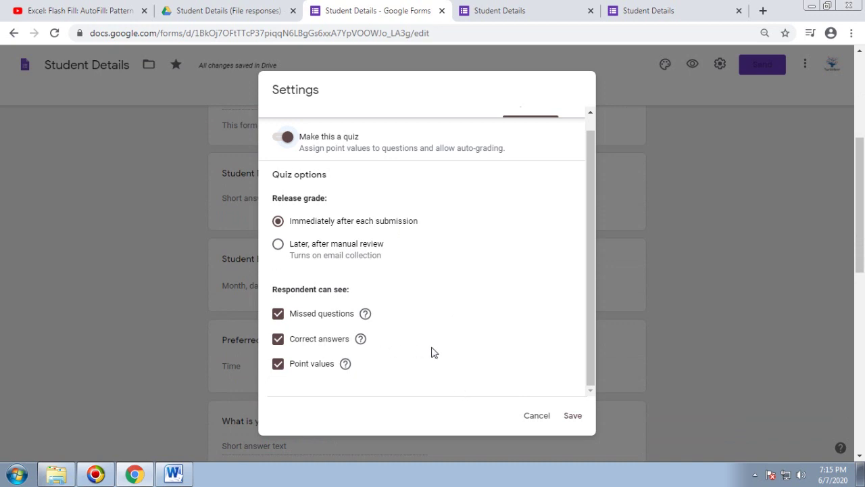
scroll(430, 351, "up", 1)
scroll(431, 351, "down", 1)
left_click(571, 415)
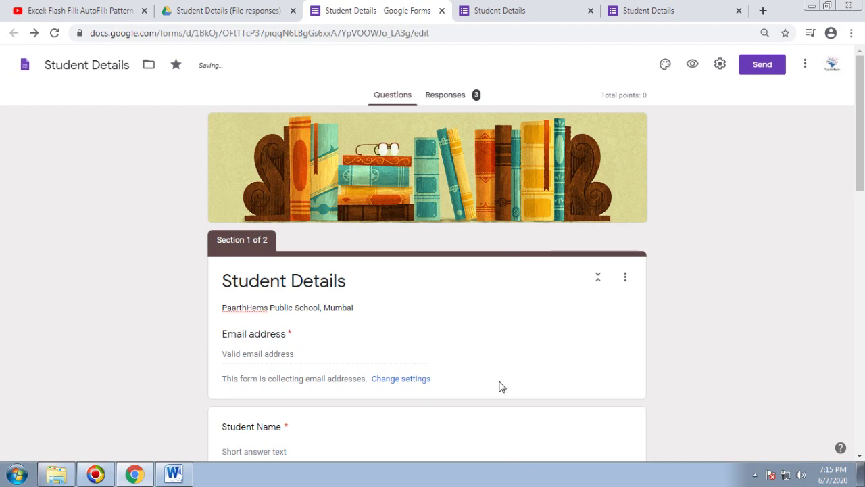
scroll(498, 385, "down", 7)
scroll(498, 386, "down", 5)
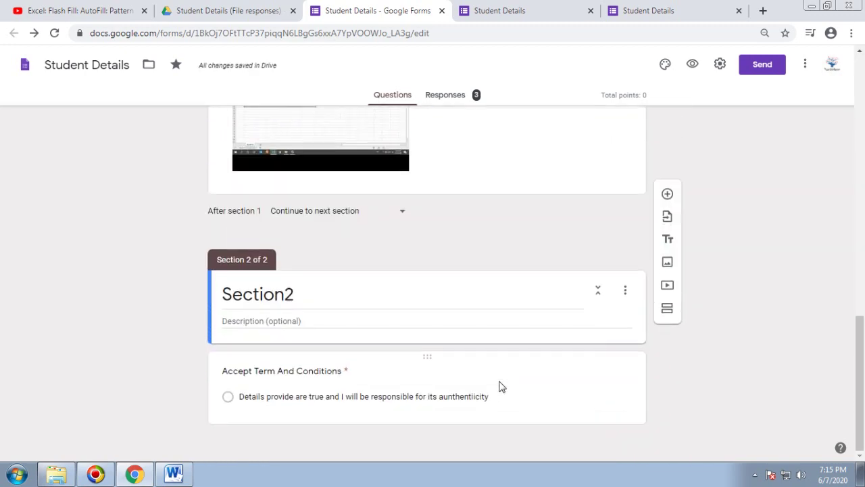
scroll(572, 383, "up", 12)
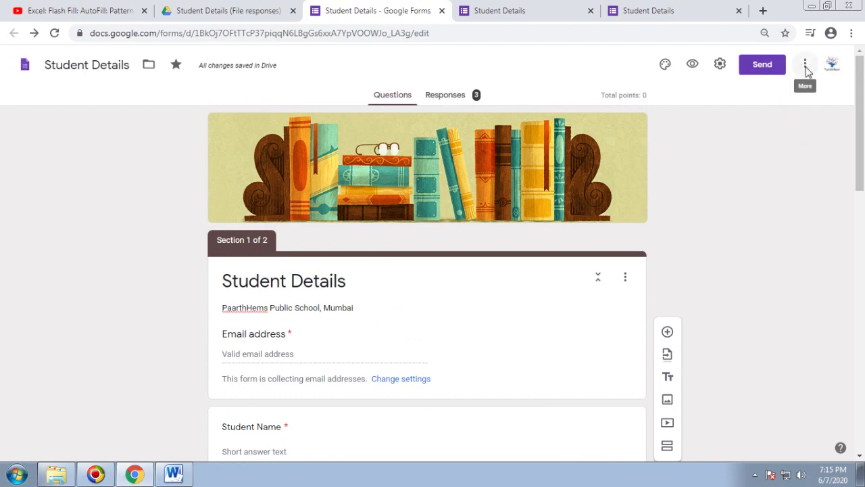
Generate a pre-filled link for the Student Details form
left_click(804, 65)
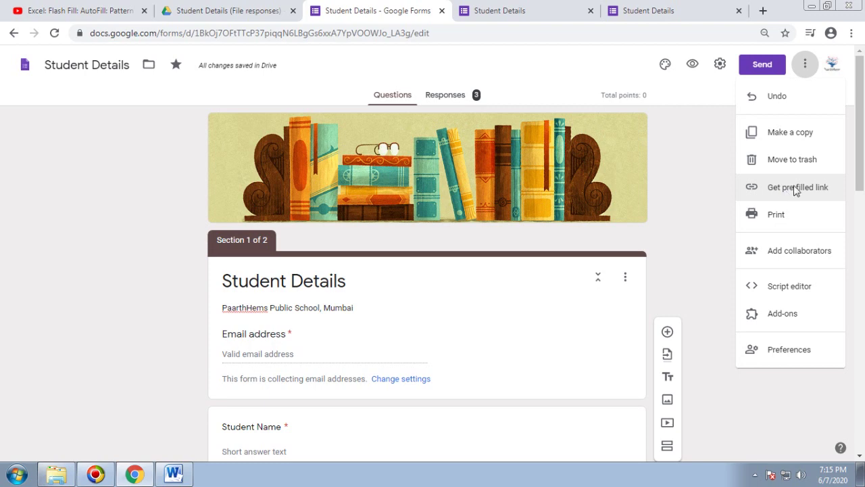
left_click(794, 188)
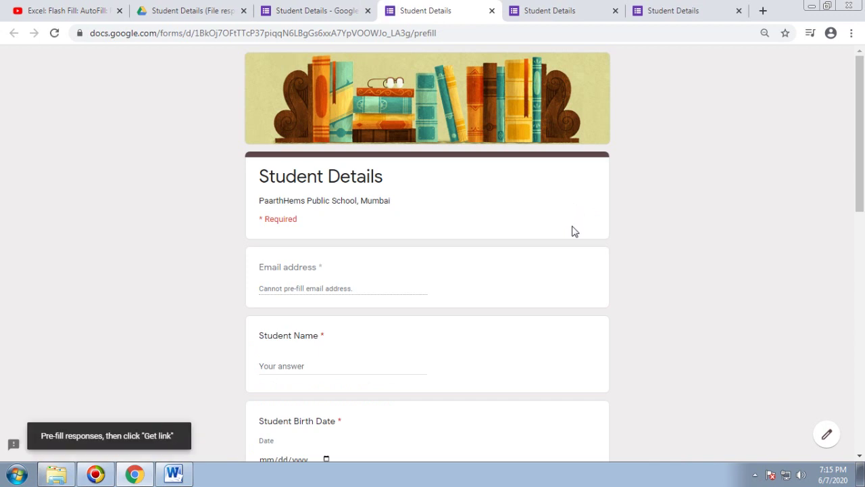
scroll(572, 232, "down", 2)
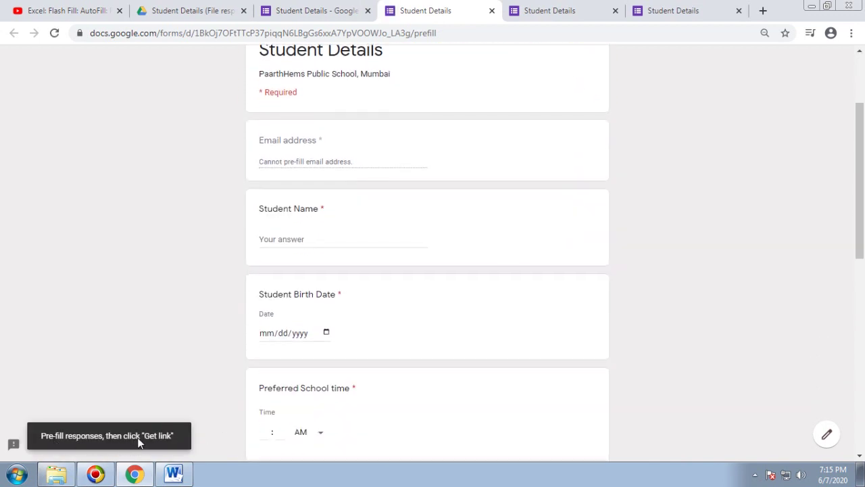
scroll(512, 377, "up", 2)
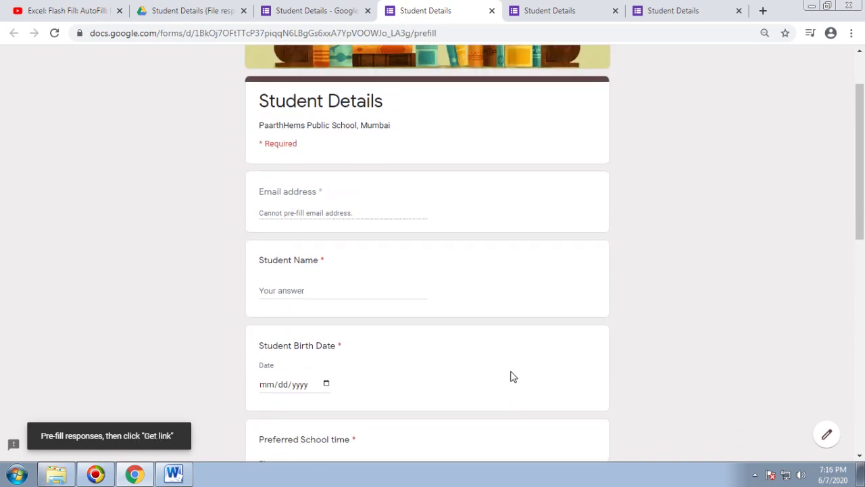
scroll(511, 376, "down", 4)
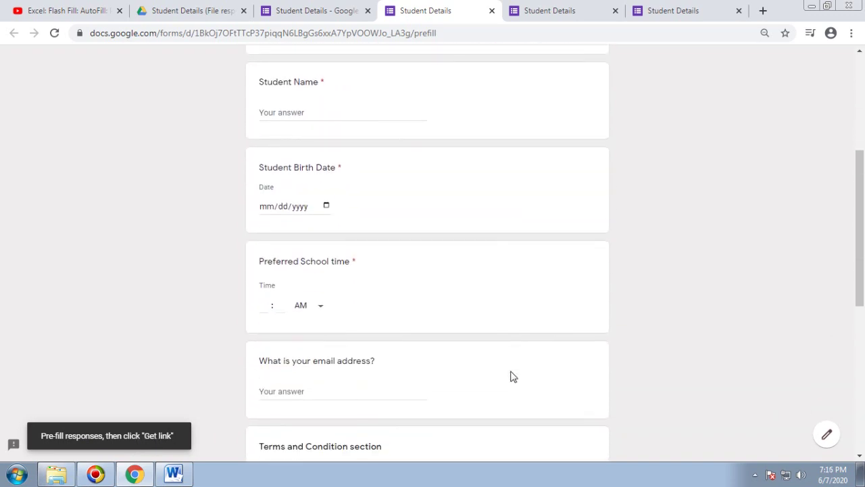
scroll(511, 376, "down", 6)
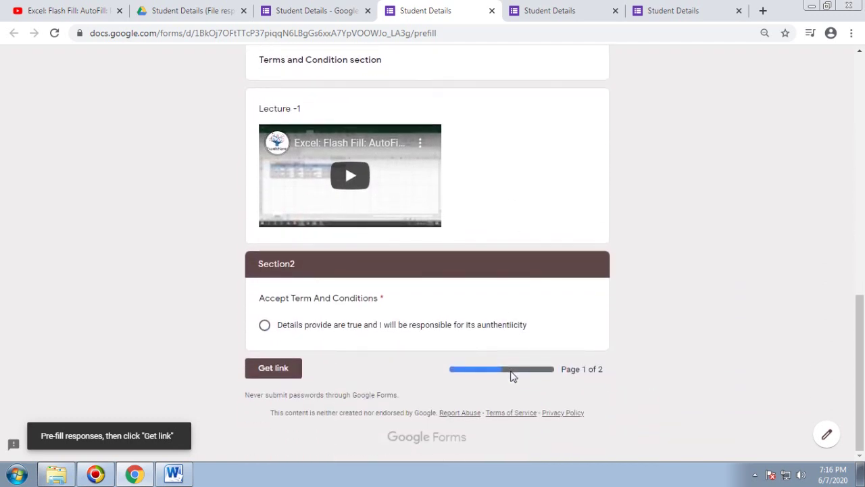
left_click(279, 370)
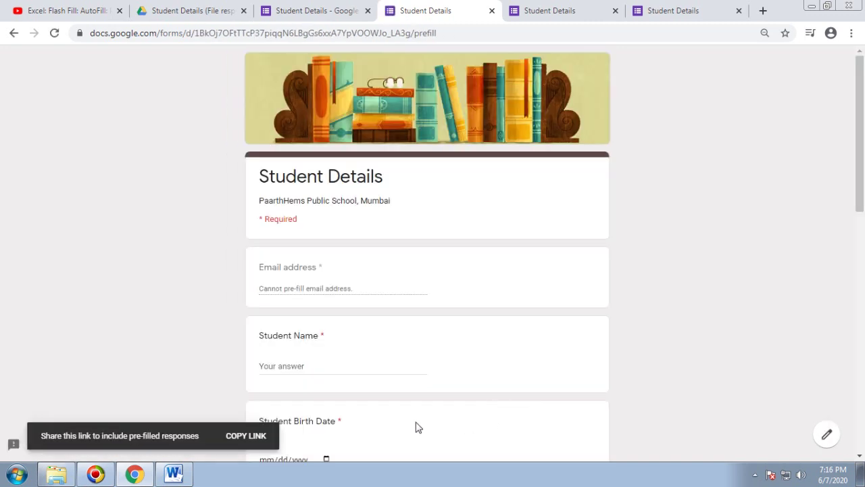
Copy the pre-filled link and load it in a new browser tab
left_click(246, 435)
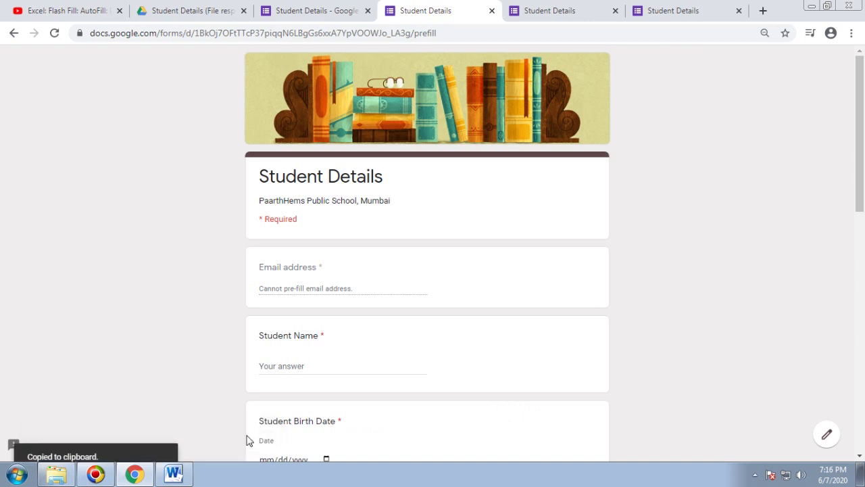
left_click(484, 38)
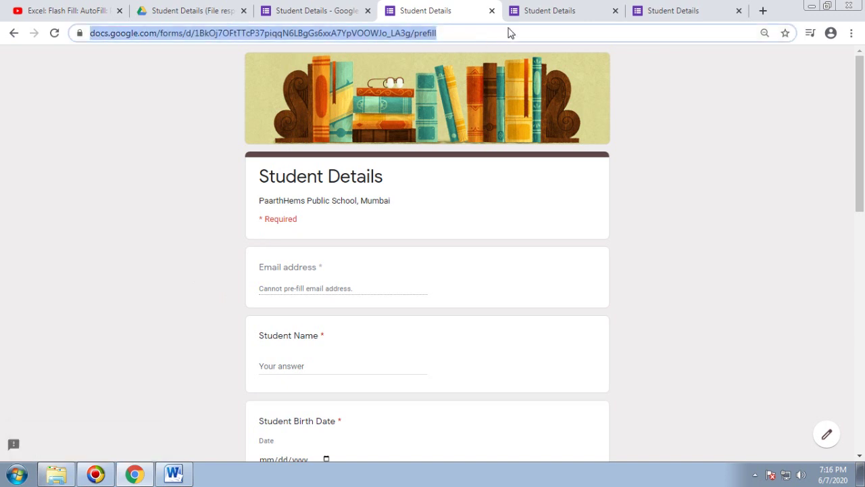
left_click(763, 12)
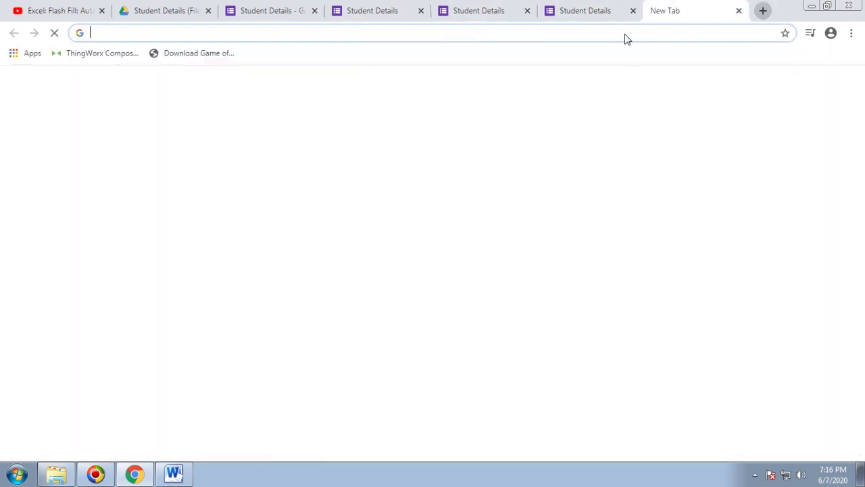
key("ctrl+v")
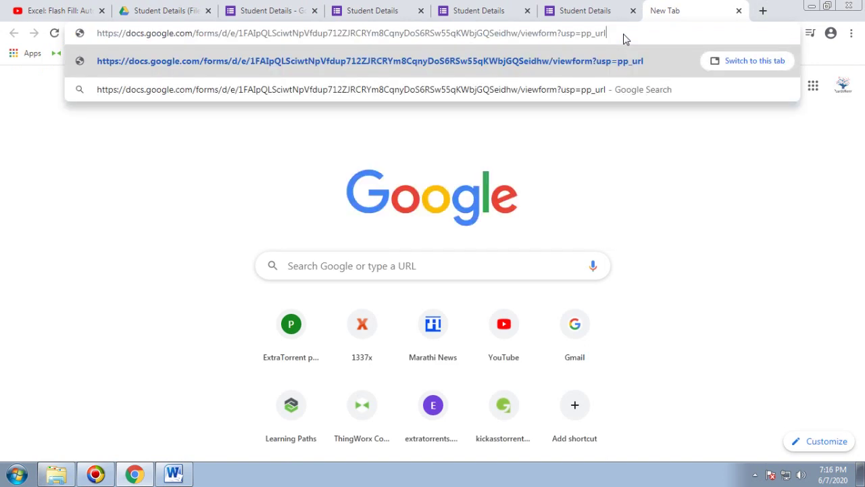
key("Return")
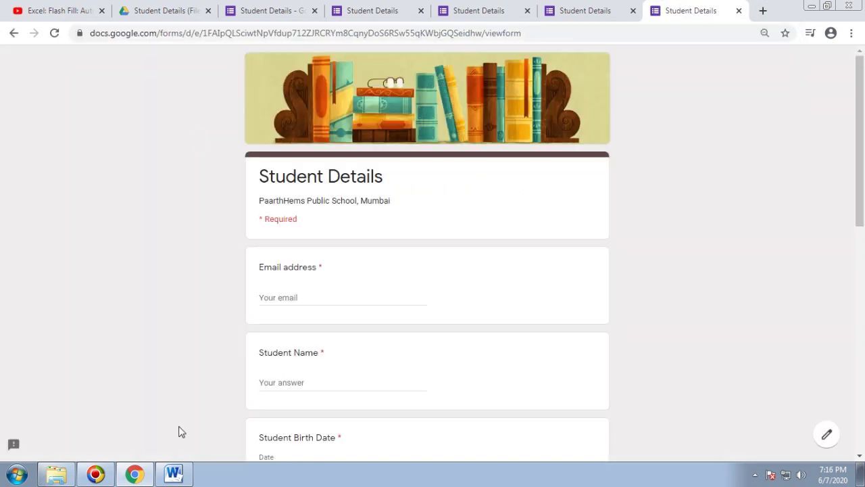
Paste the form link as a hyperlink at the end of Student Form.docx, then minimize Word
left_click(174, 473)
scroll(595, 390, "down", 2)
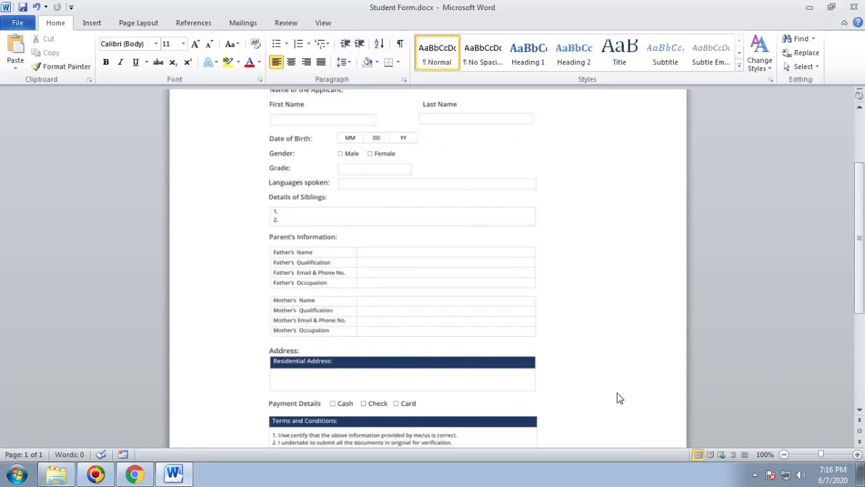
scroll(619, 397, "down", 2)
key("ctrl+v")
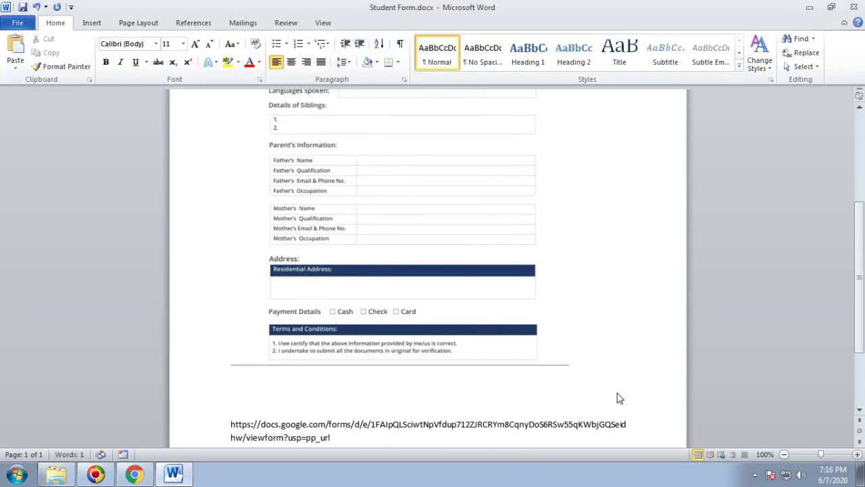
key("Return")
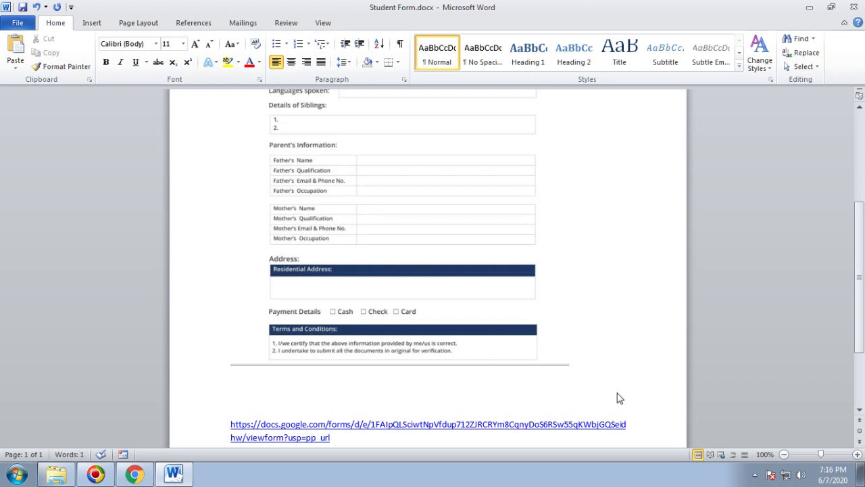
left_click(806, 7)
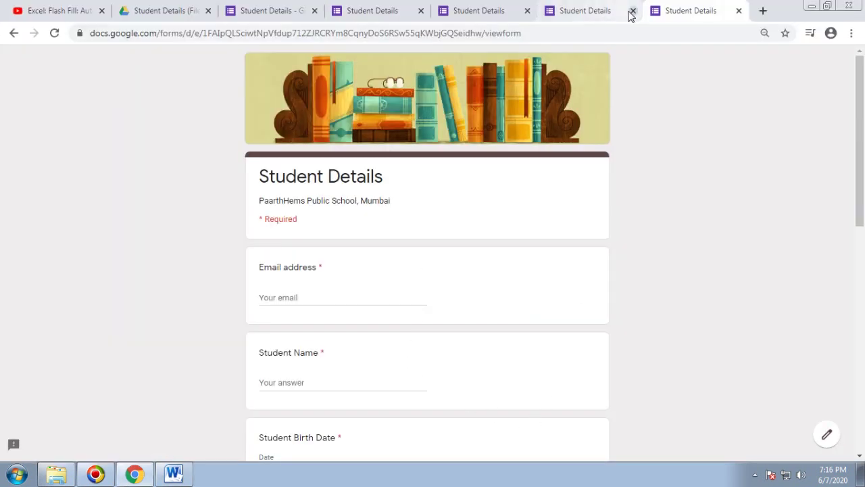
Close the four extra Student Details tabs, leaving the unsaved page, and return to the editor
left_click(632, 11)
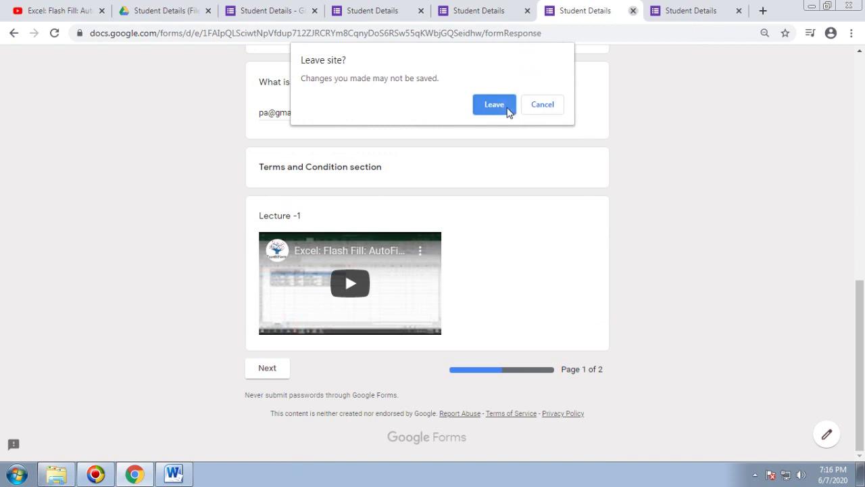
left_click(507, 107)
left_click(494, 9)
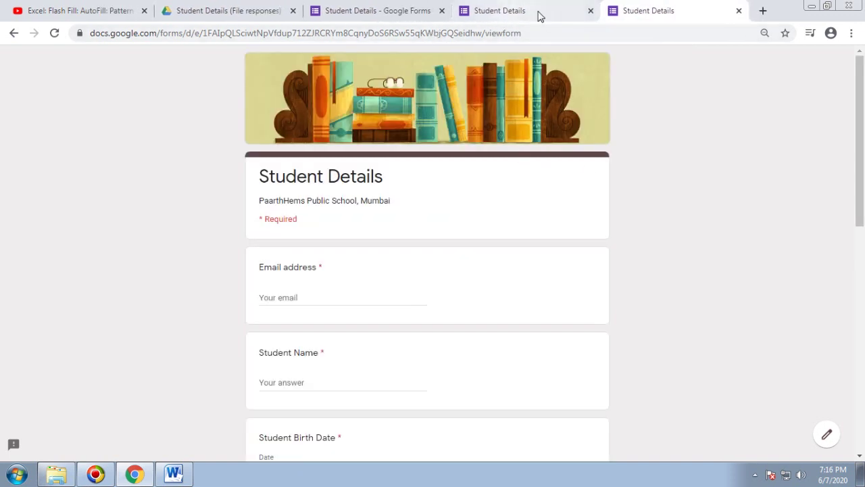
left_click(586, 11)
left_click(588, 11)
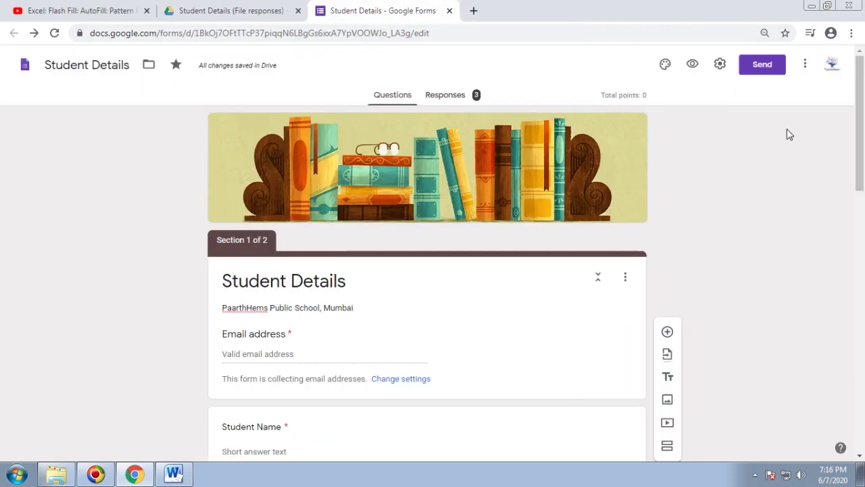
left_click(804, 64)
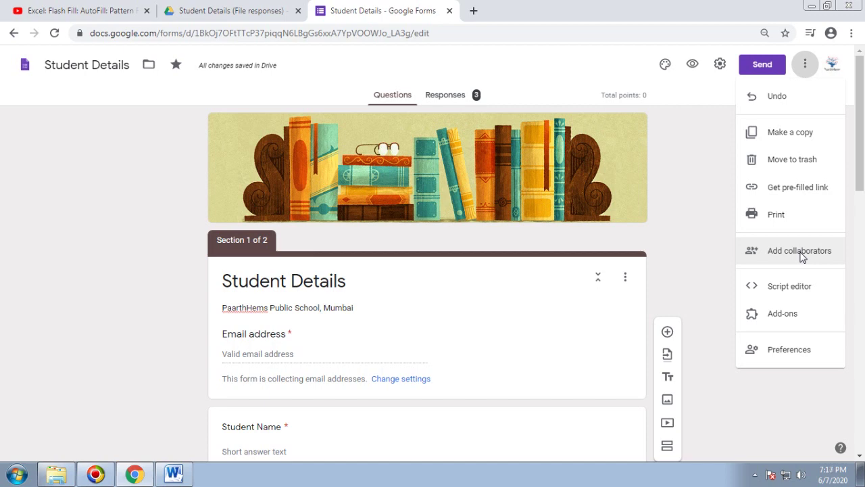
Open the Add collaborators sharing dialog, dismiss its tips, and review the share settings
left_click(800, 252)
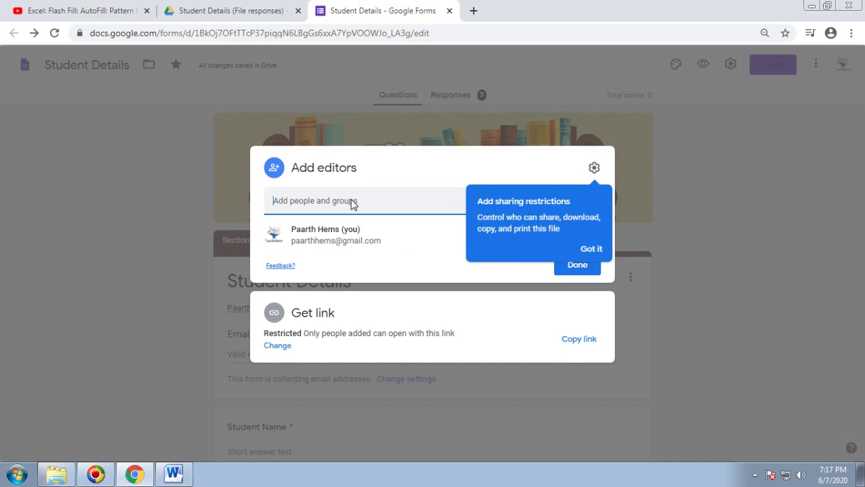
left_click(378, 202)
left_click(767, 230)
left_click(767, 235)
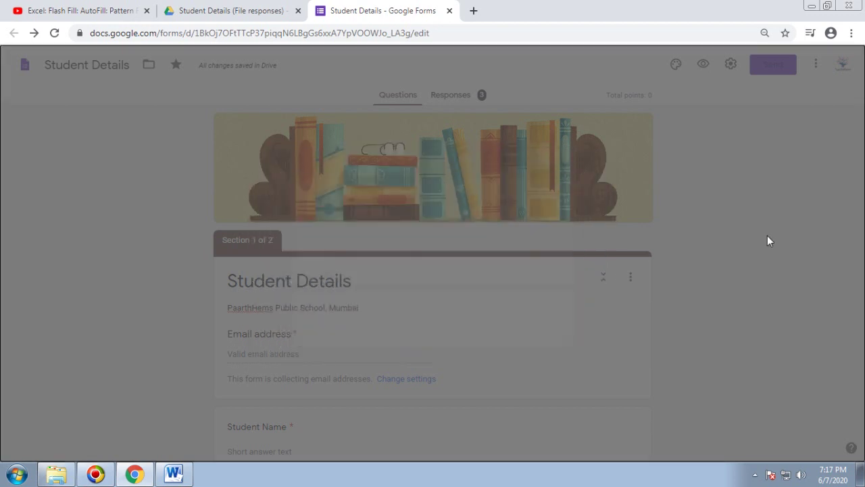
left_click(804, 64)
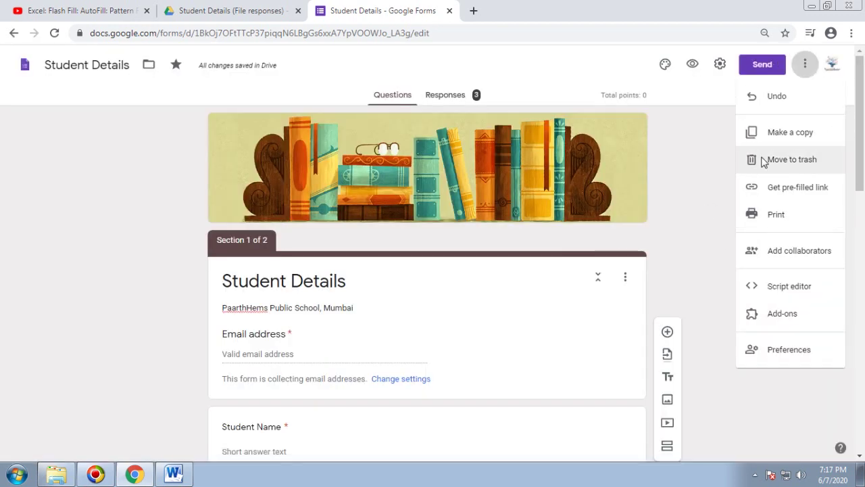
key("Return")
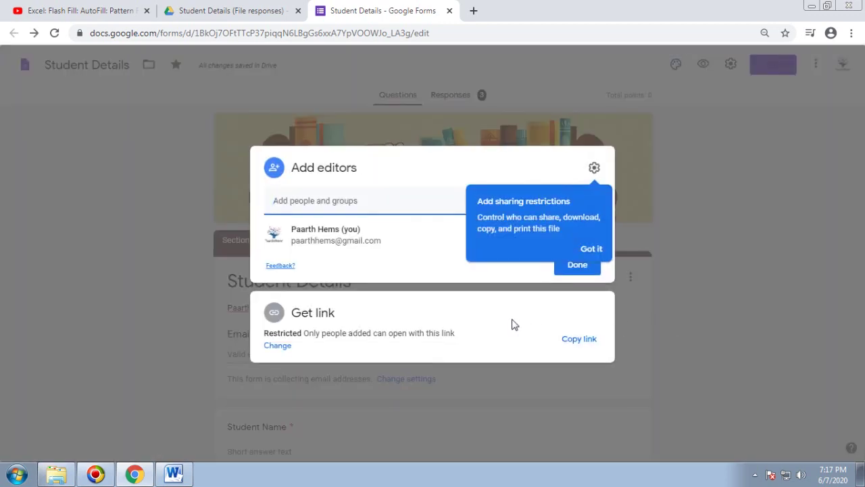
left_click(588, 250)
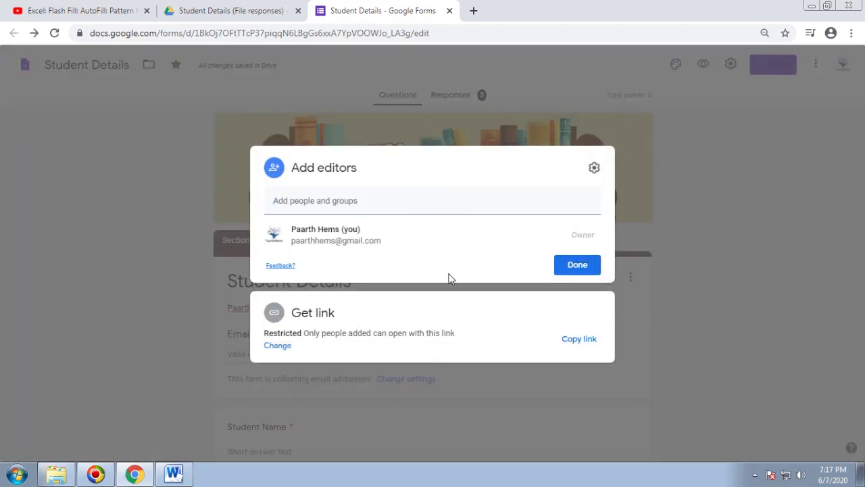
left_click(593, 168)
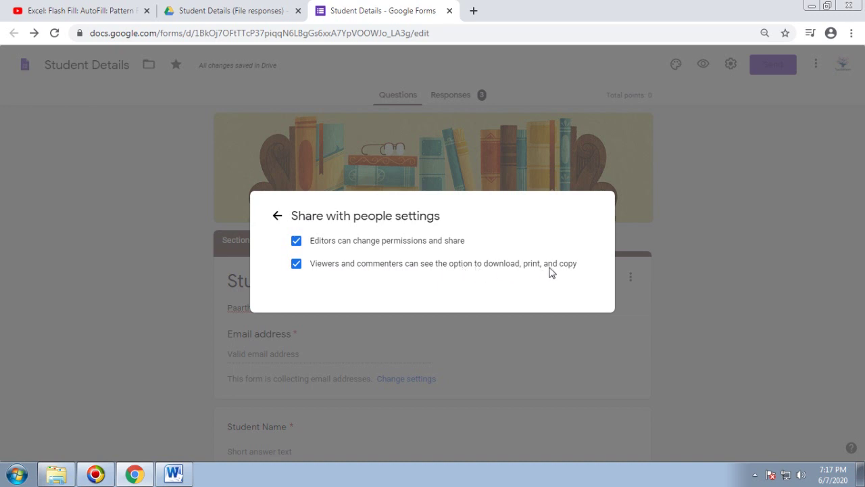
left_click(278, 216)
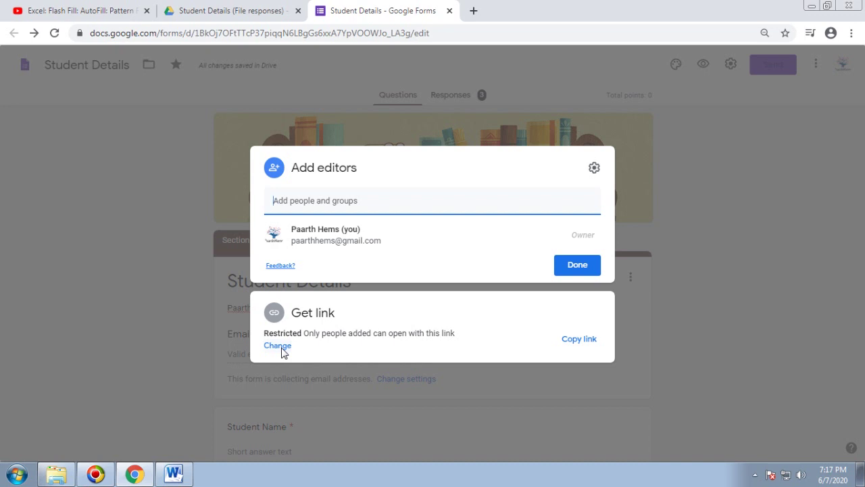
Change link access to Anyone with the link as Editor and copy the share link
left_click(282, 348)
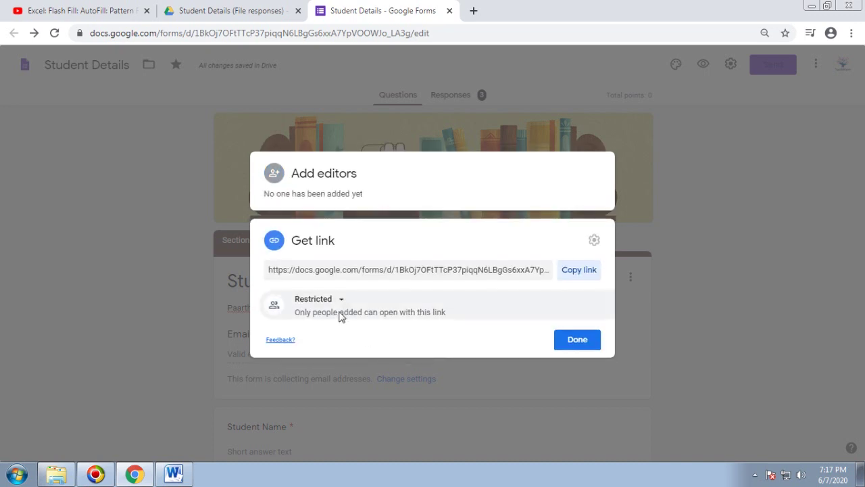
left_click(331, 303)
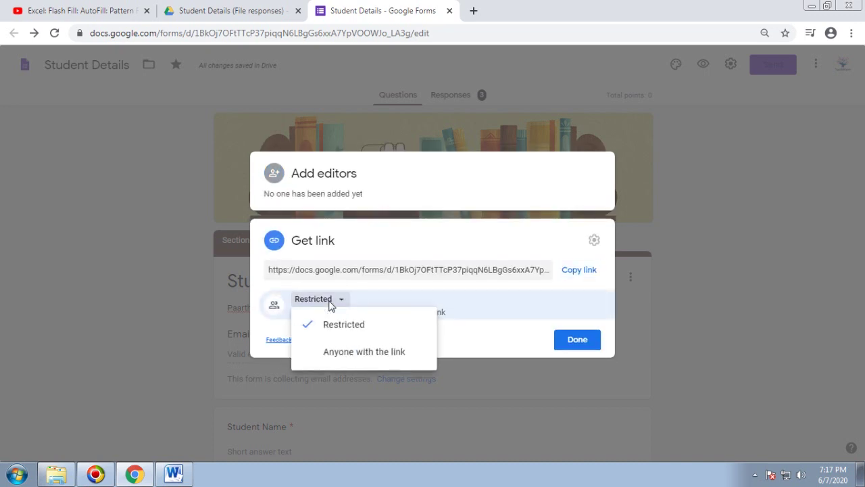
left_click(347, 353)
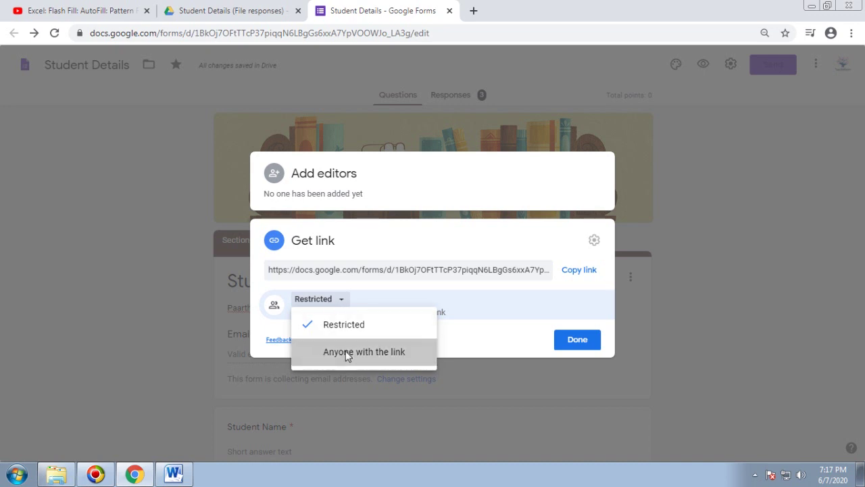
left_click(345, 352)
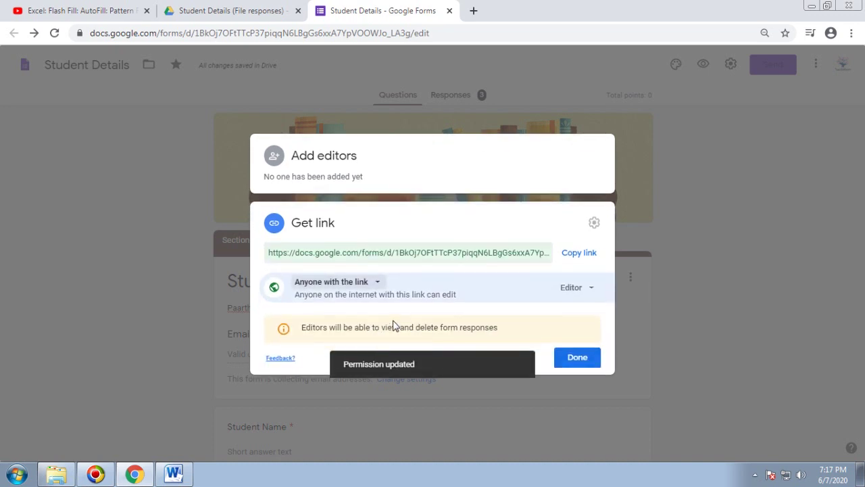
left_click(449, 259)
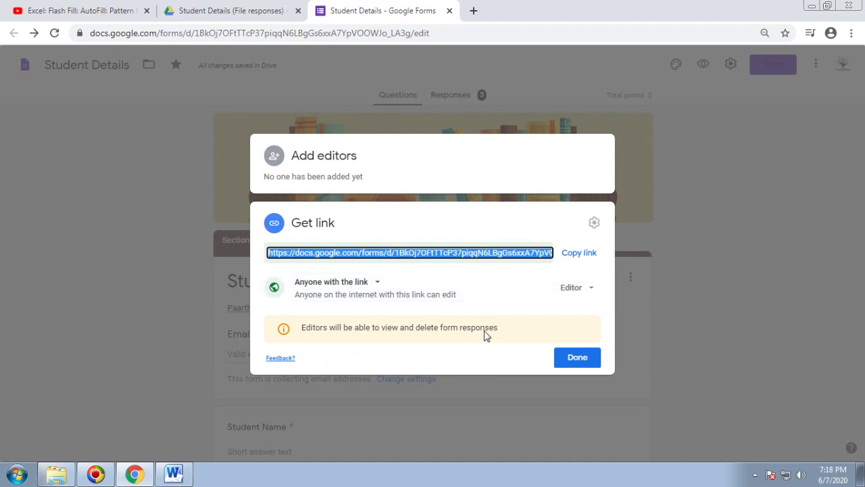
right_click(460, 257)
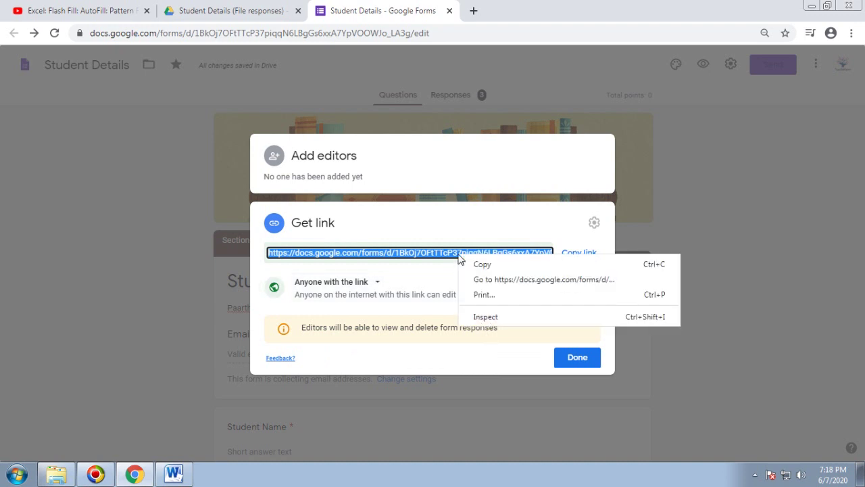
left_click(483, 265)
left_click(15, 472)
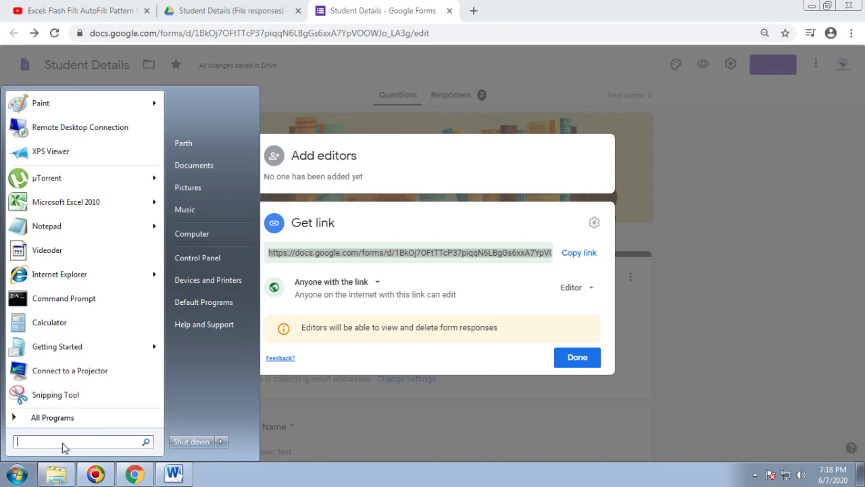
Open the copied form link in a maximized Internet Explorer window and scroll through its sections
left_click(60, 279)
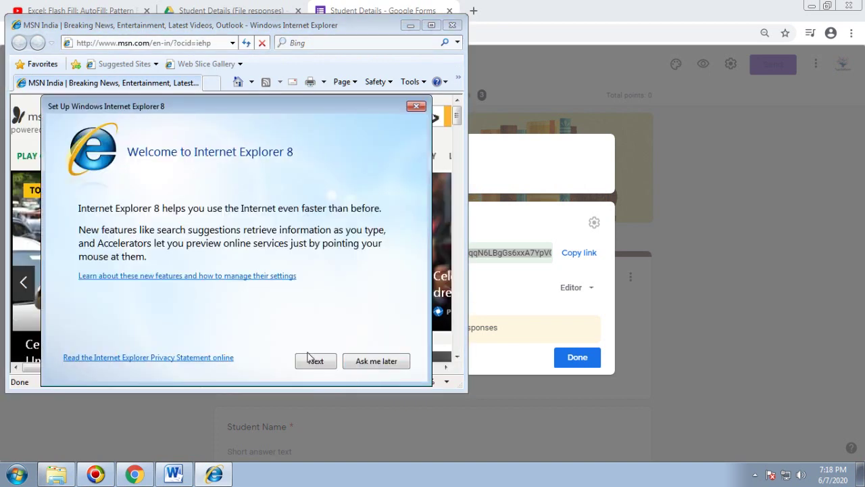
left_click(415, 107)
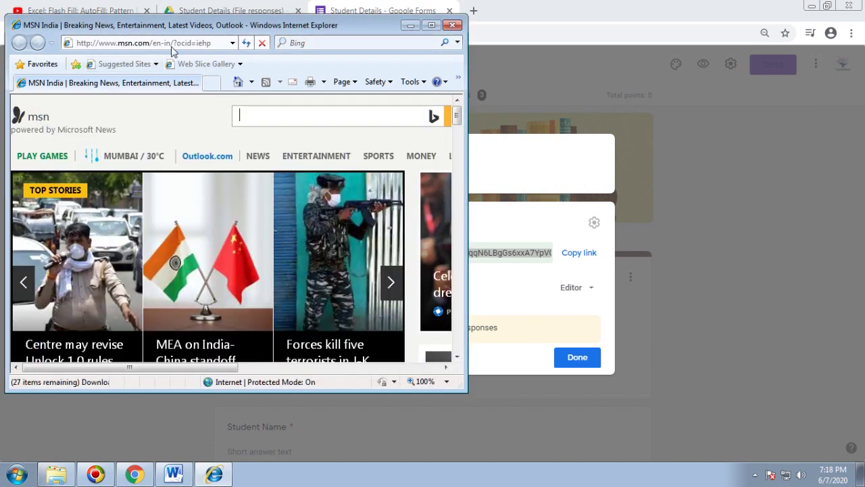
key("ctrl+v")
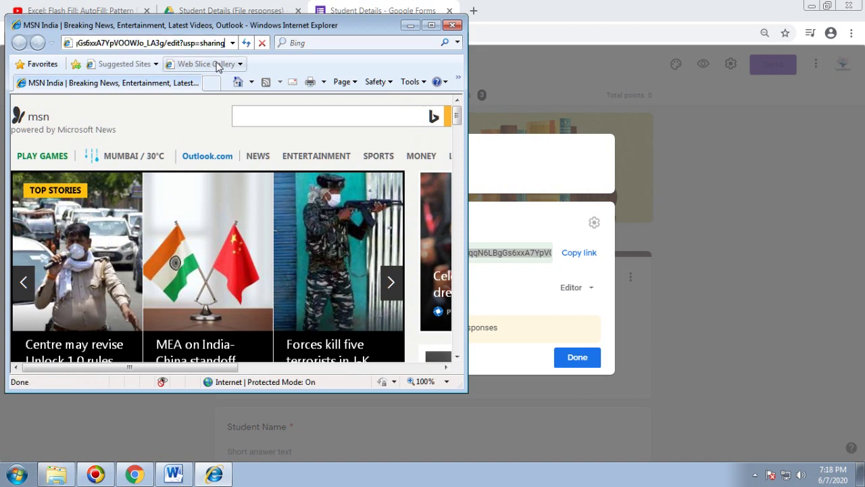
key("Return")
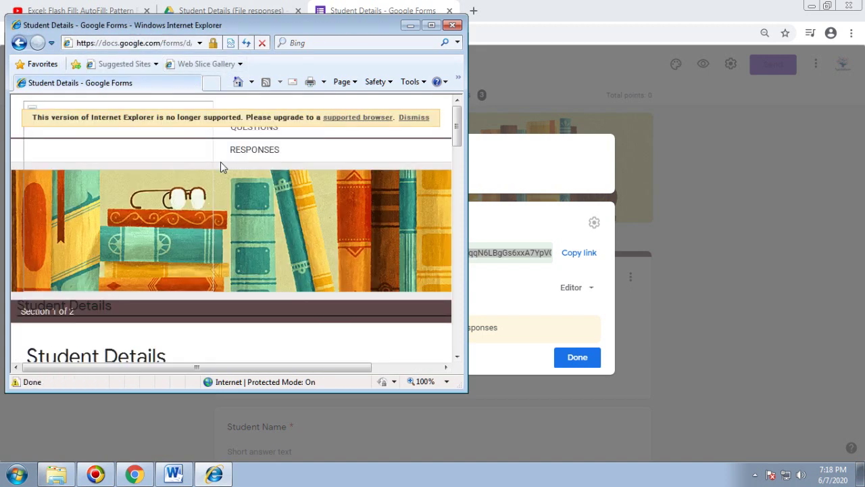
left_click(431, 25)
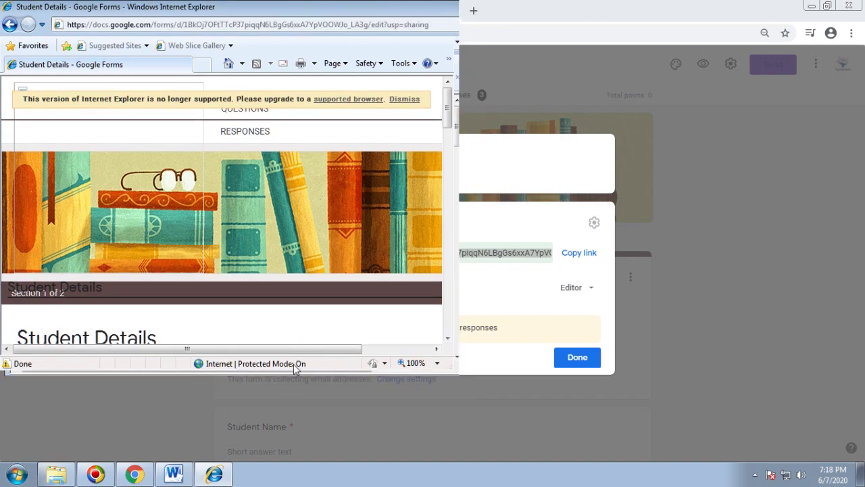
scroll(274, 390, "down", 8)
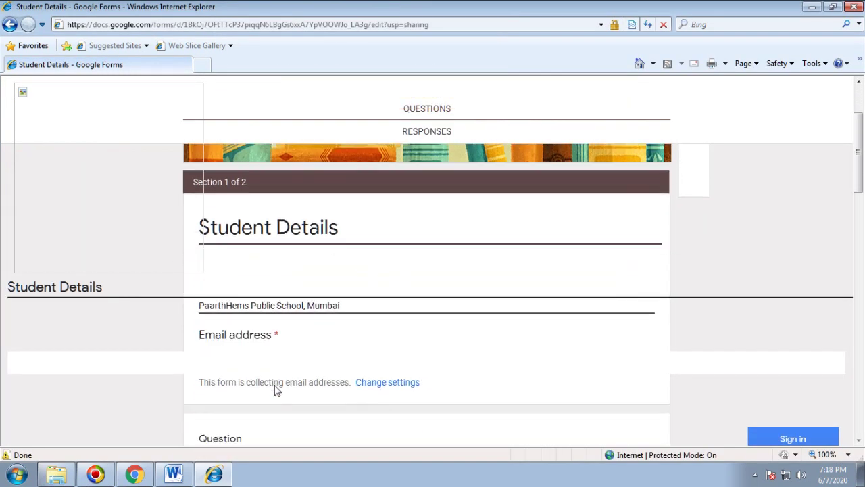
scroll(149, 392, "up", 8)
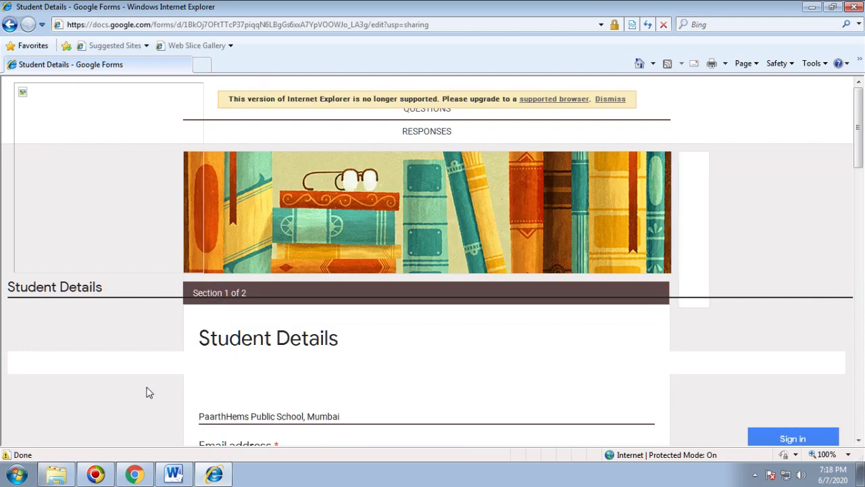
scroll(149, 392, "down", 10)
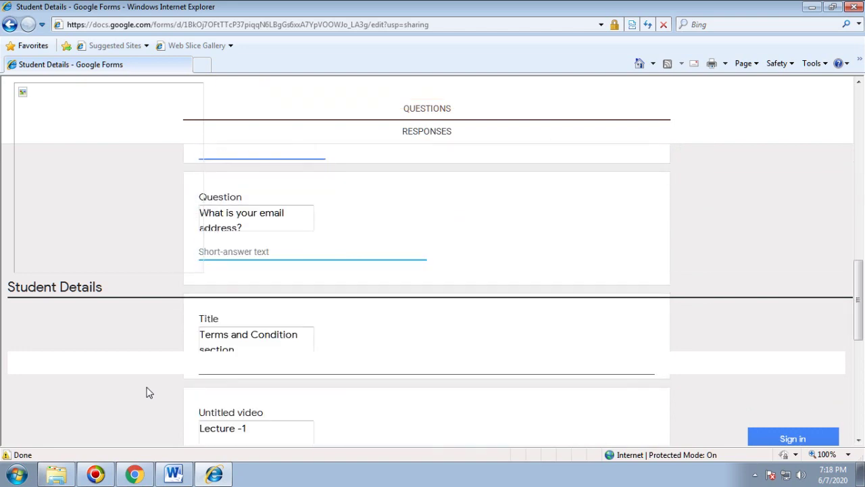
scroll(150, 393, "down", 5)
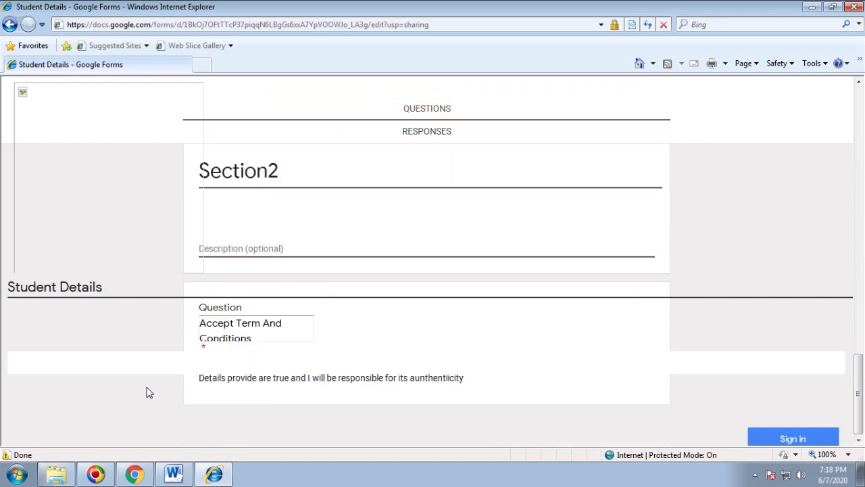
scroll(149, 392, "up", 15)
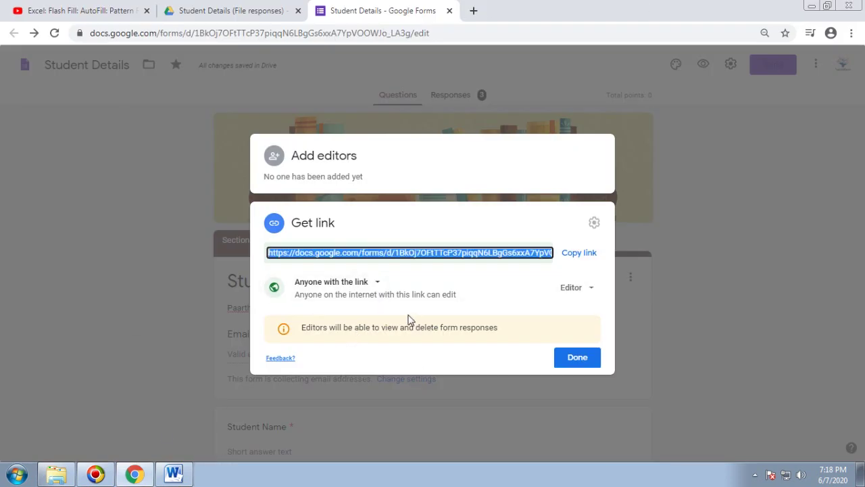
Switch the link access from Anyone with the link back to Restricted and confirm with Done
left_click_drag(328, 298, 457, 298)
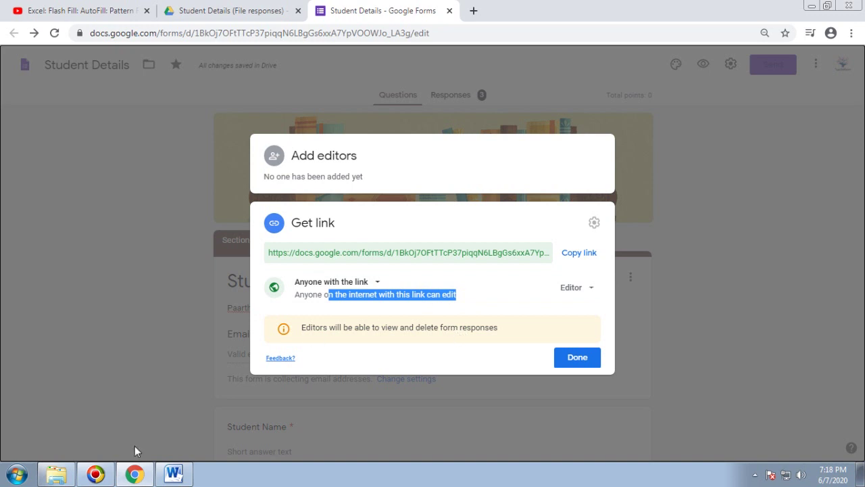
left_click(456, 298)
left_click_drag(456, 298, 285, 321)
left_click(284, 311)
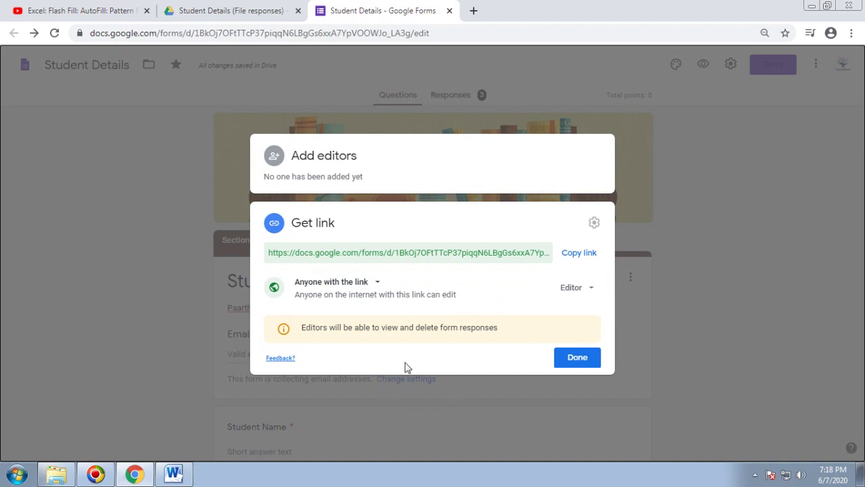
left_click(575, 362)
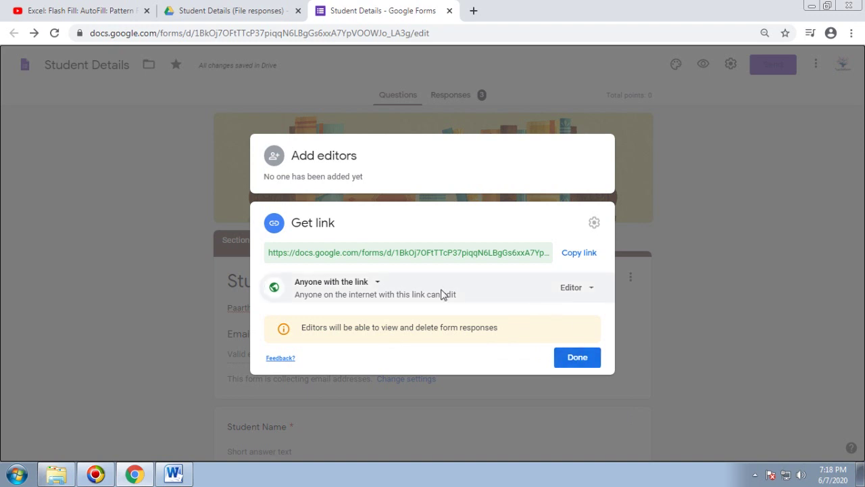
left_click(577, 289)
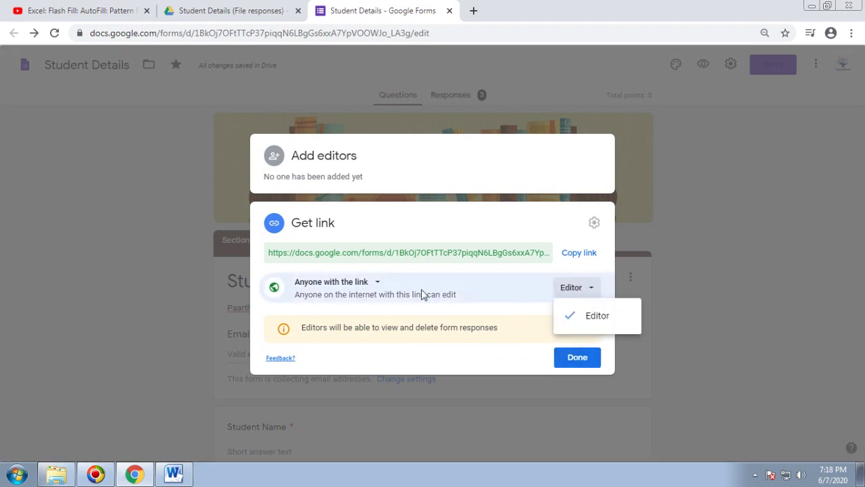
left_click(337, 289)
left_click(338, 307)
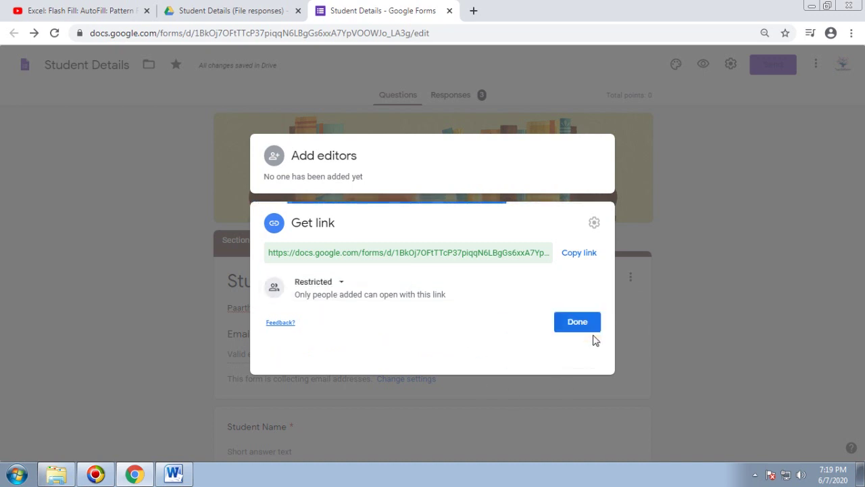
left_click(578, 341)
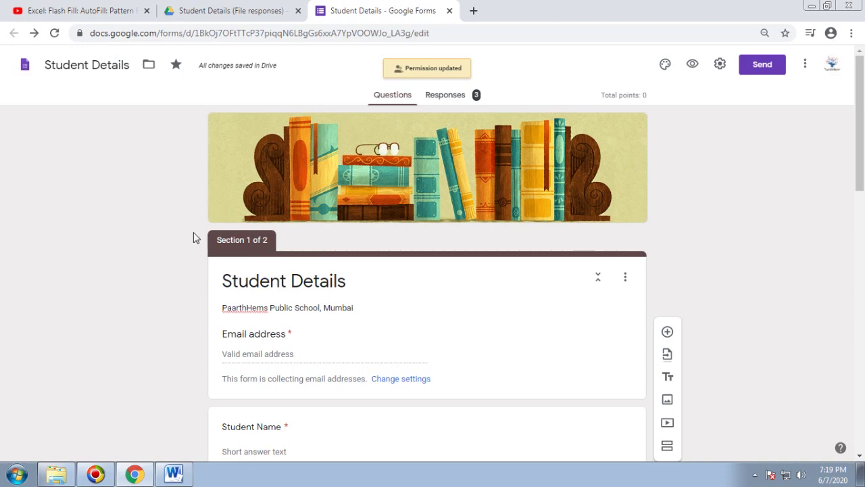
Open the Send form dialog for Student Details, with email delivery and subject 'Student Details'
scroll(388, 315, "down", 3)
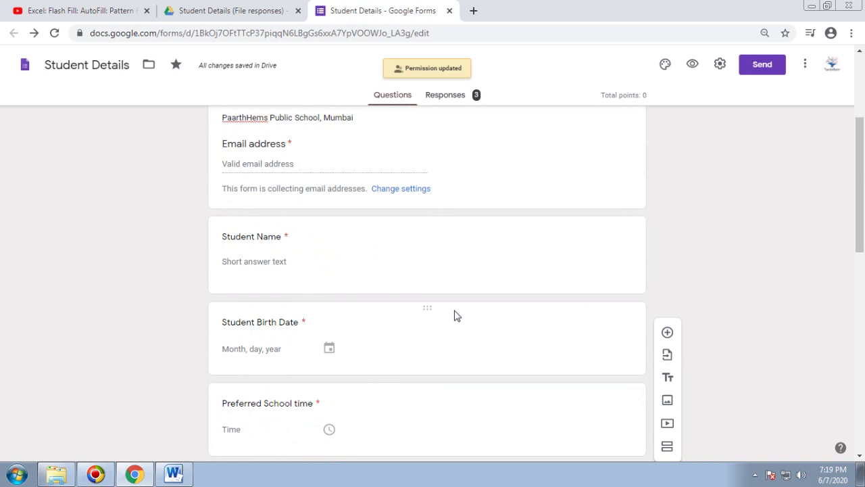
scroll(454, 316, "up", 2)
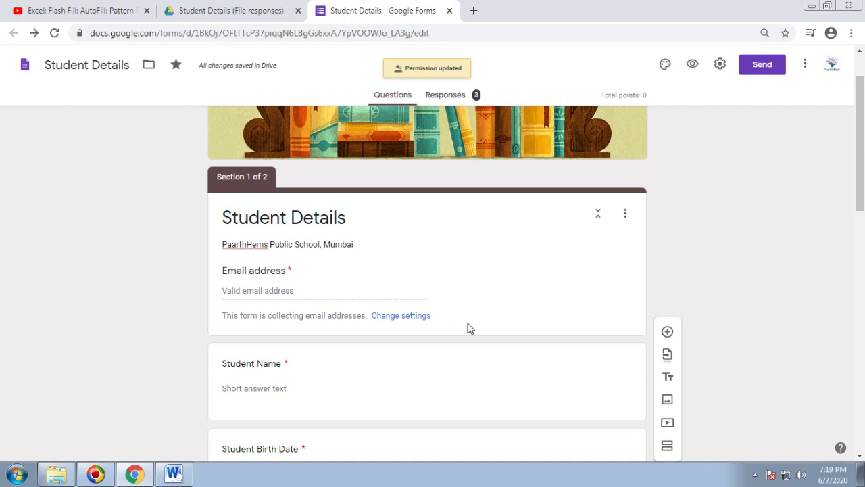
scroll(560, 352, "down", 3)
scroll(558, 351, "down", 1)
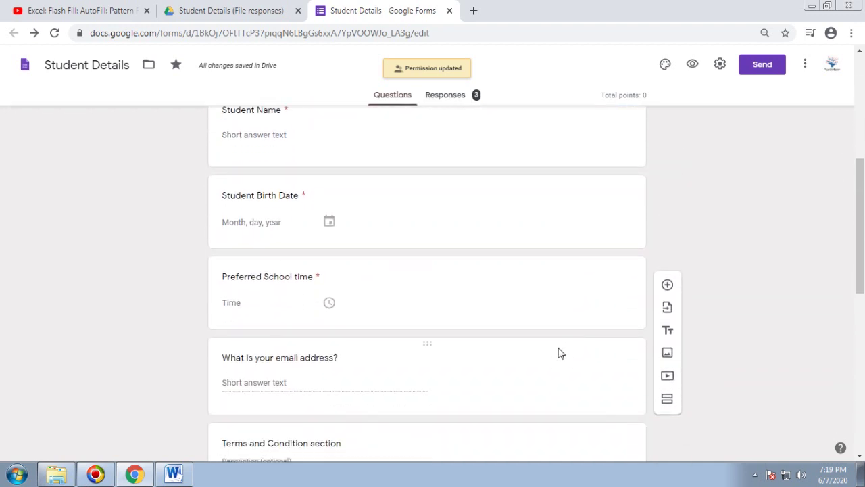
left_click(764, 68)
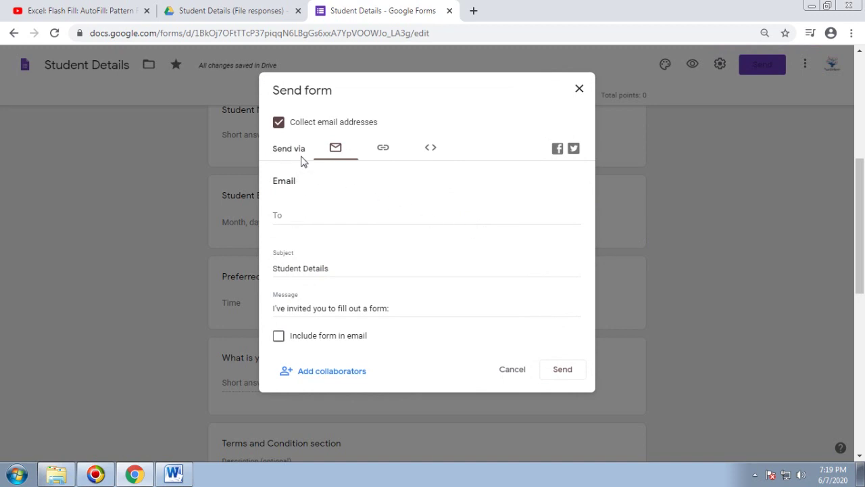
Replace the invitation message with 'This Form has to fill by parents' and include the form in the email
double_click(347, 273)
left_click_drag(267, 268, 271, 269)
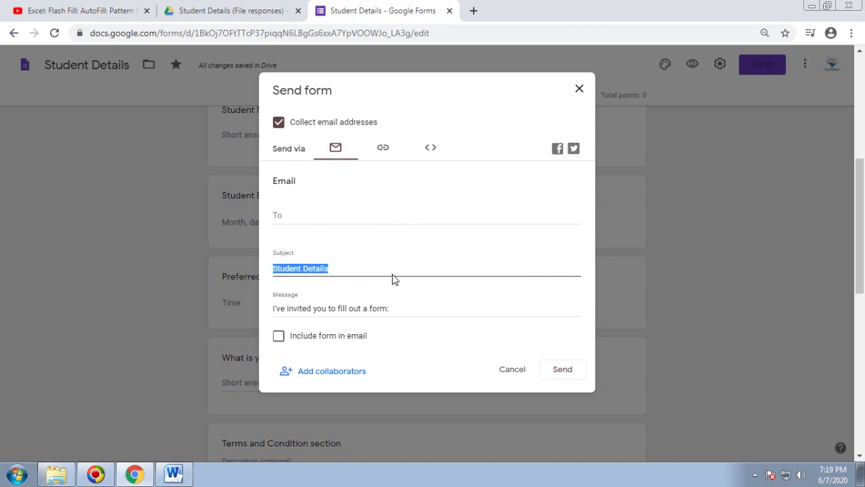
left_click(401, 313)
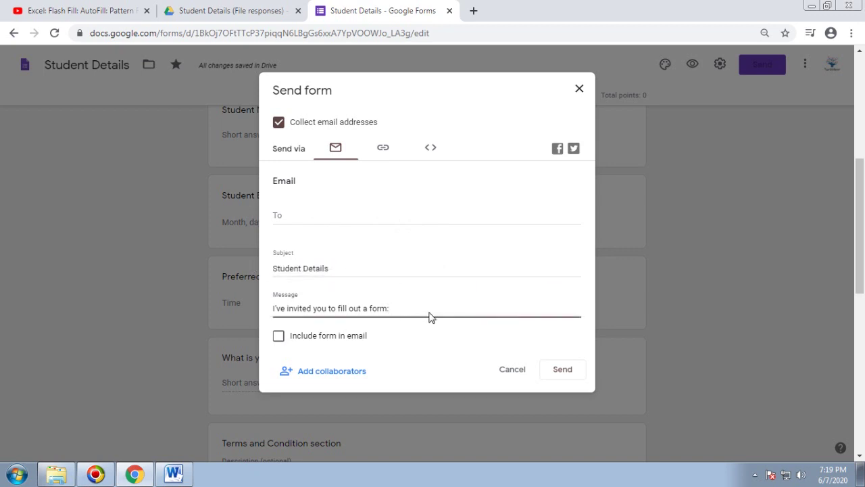
scroll(430, 316, "down", 2)
left_click_drag(430, 316, 204, 311)
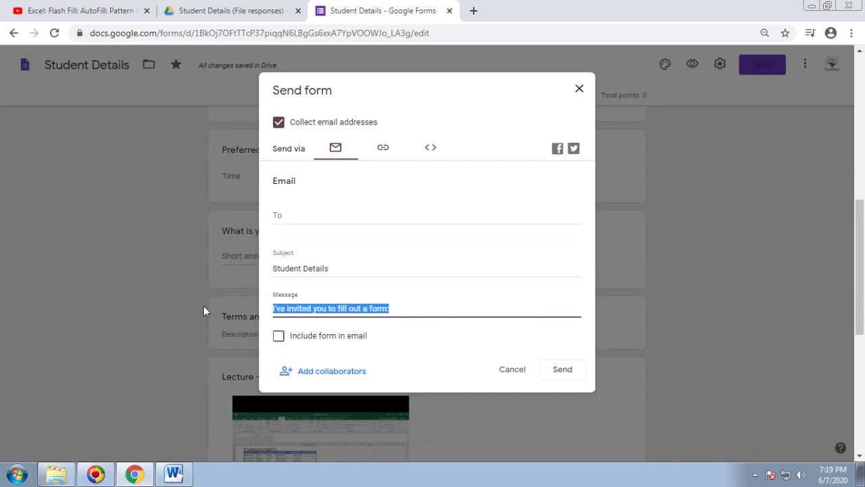
type("This Form")
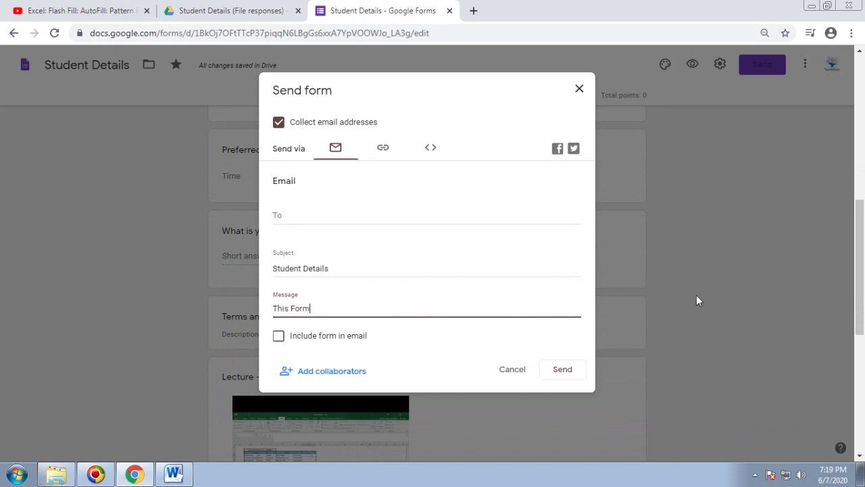
type(" has to fill by parents")
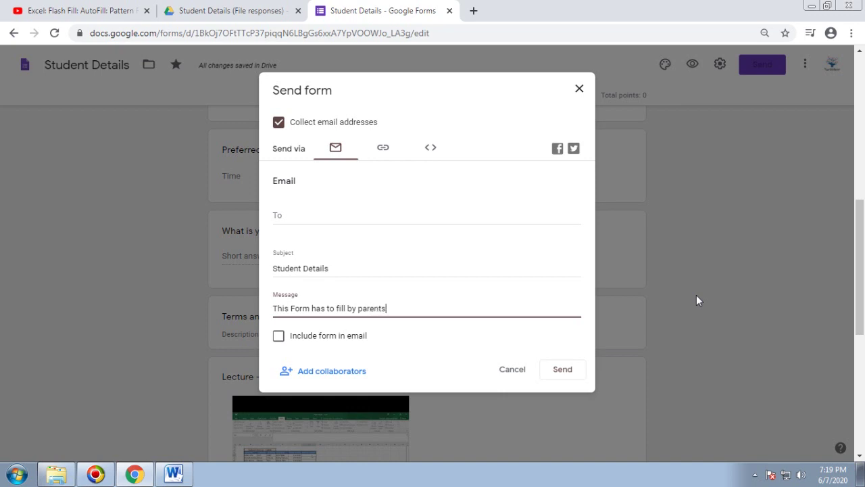
left_click(345, 337)
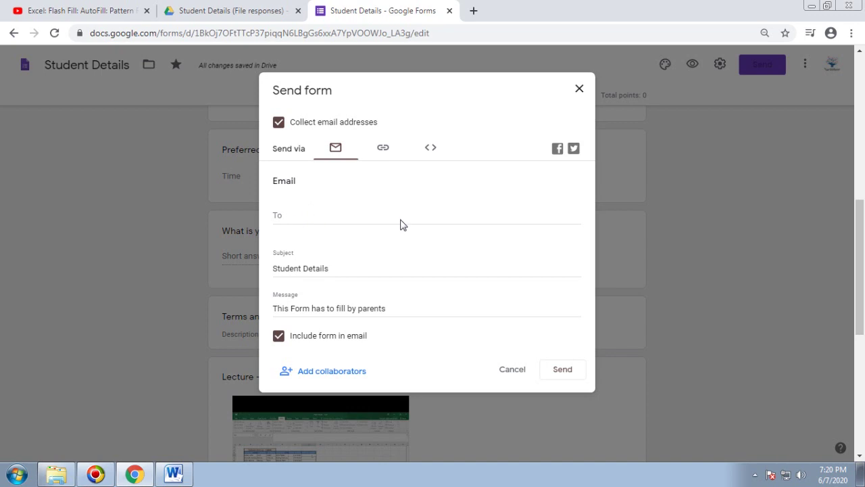
left_click(383, 150)
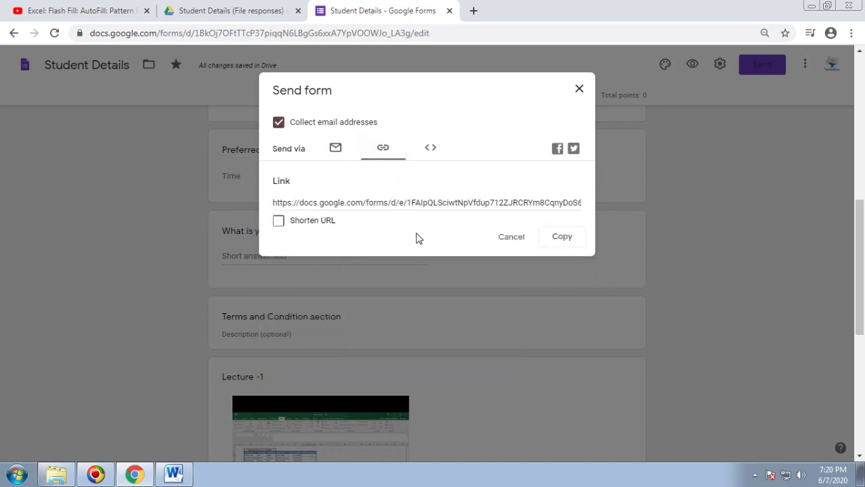
Try the shortened link, then view and select the 640 × 1365 iframe embed code
left_click(280, 223)
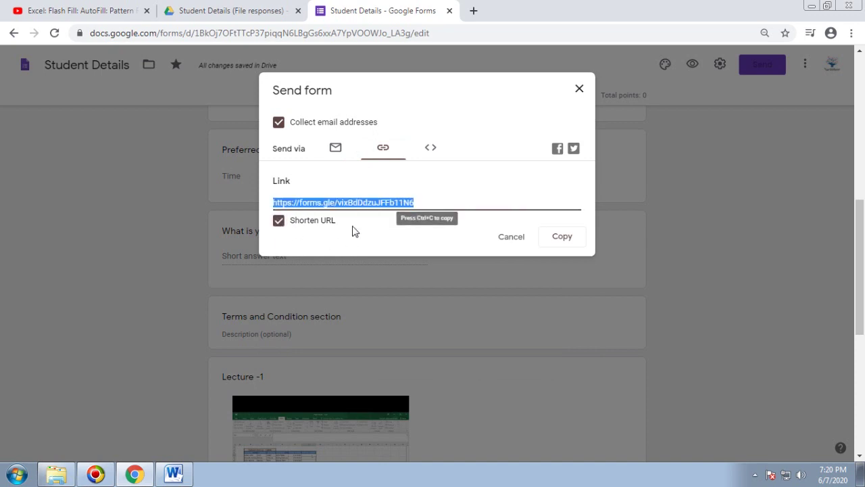
left_click(279, 221)
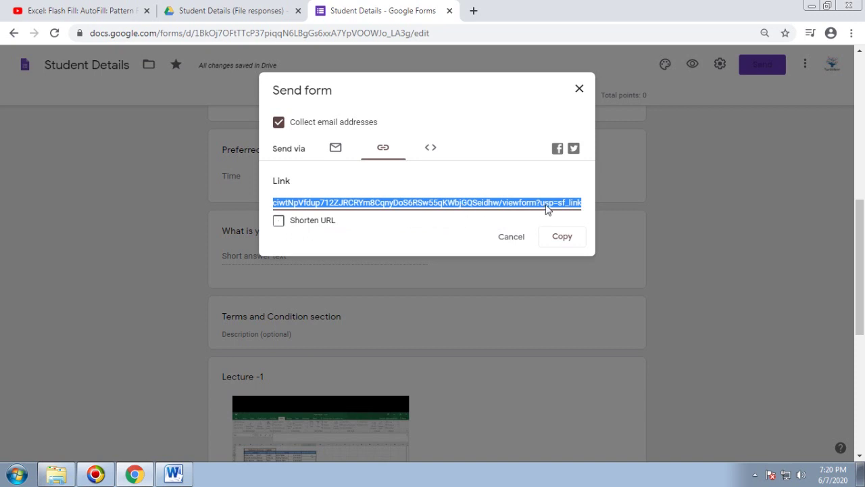
left_click(425, 153)
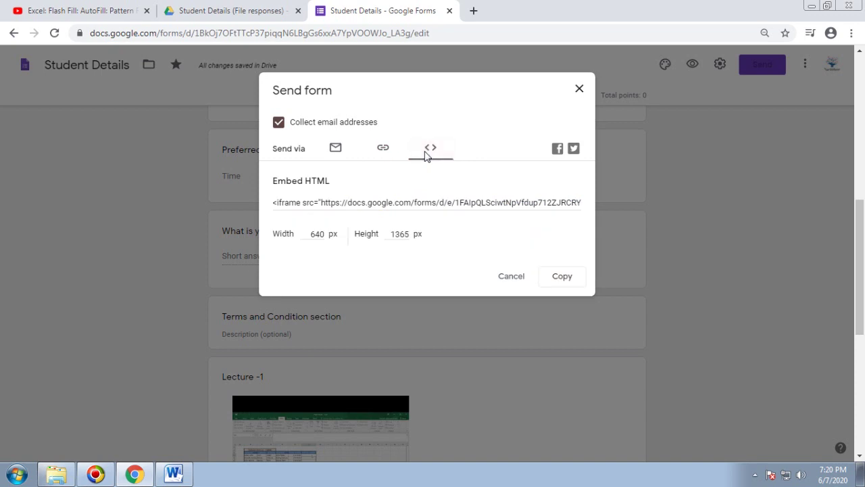
left_click(306, 205)
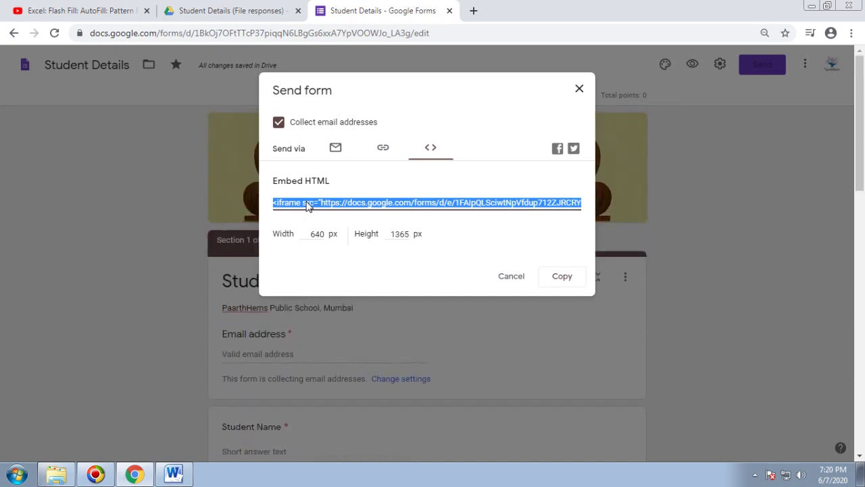
left_click(518, 250)
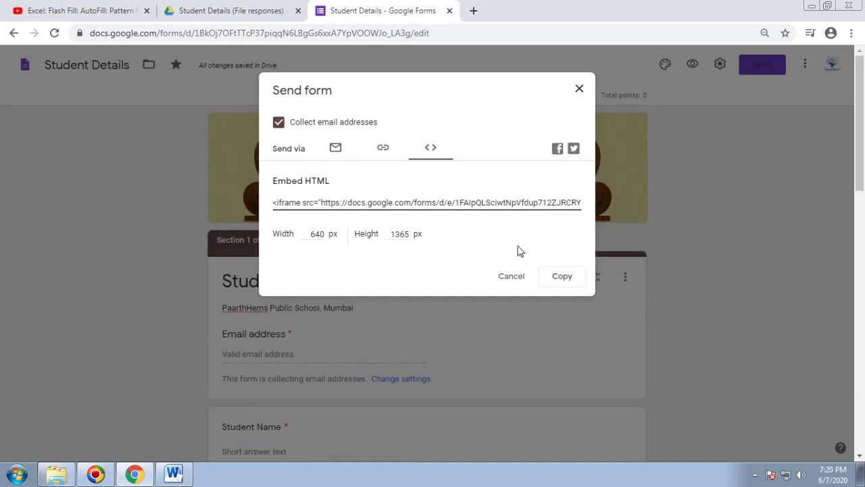
left_click(275, 206)
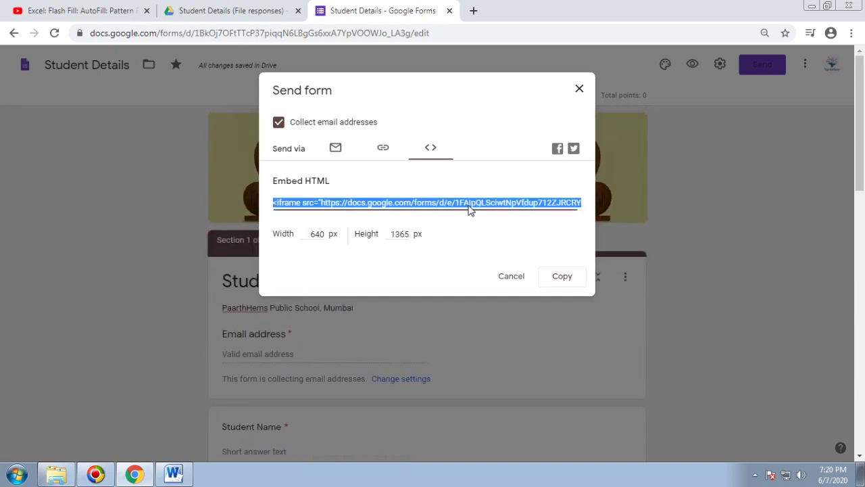
left_click(538, 245)
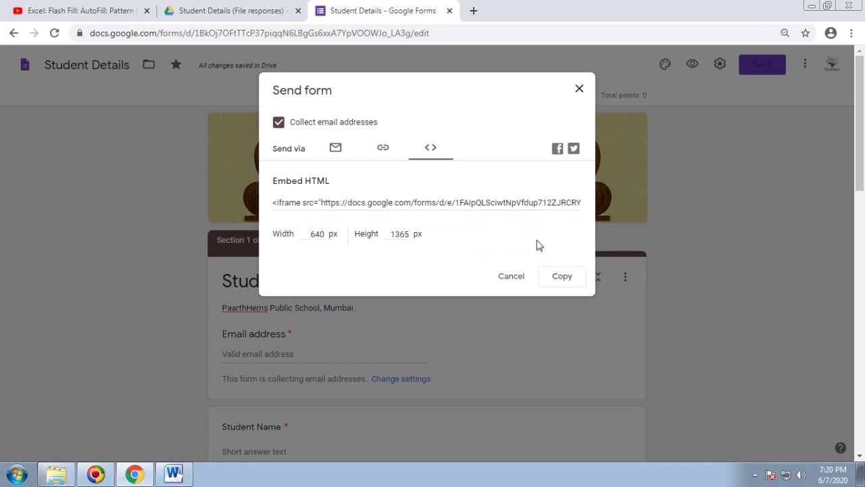
Return to the respondent link and close the Send form dialog
left_click(386, 155)
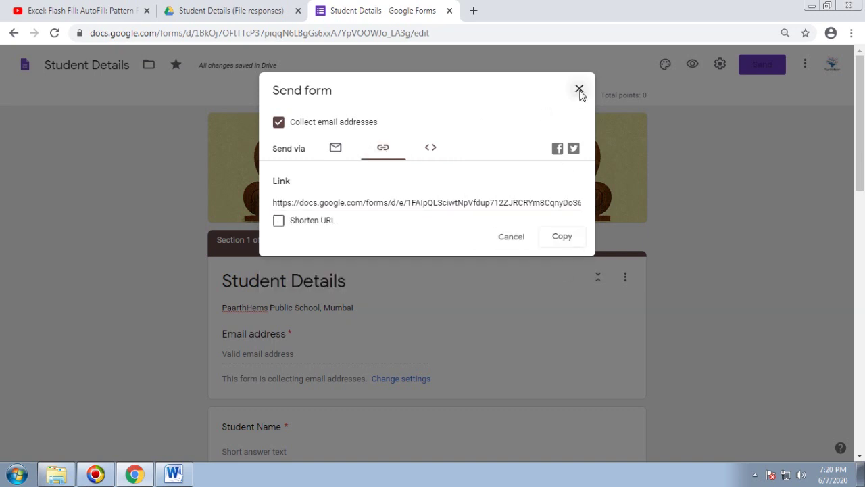
left_click(578, 89)
scroll(775, 282, "down", 5)
Open the Responses tab, dismiss the tip, and scroll down to the Student Name answer chart
scroll(515, 369, "up", 5)
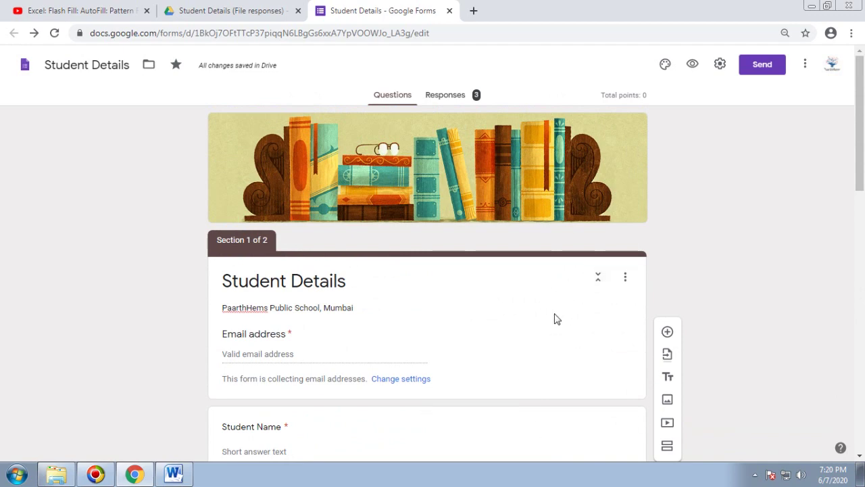
left_click(446, 94)
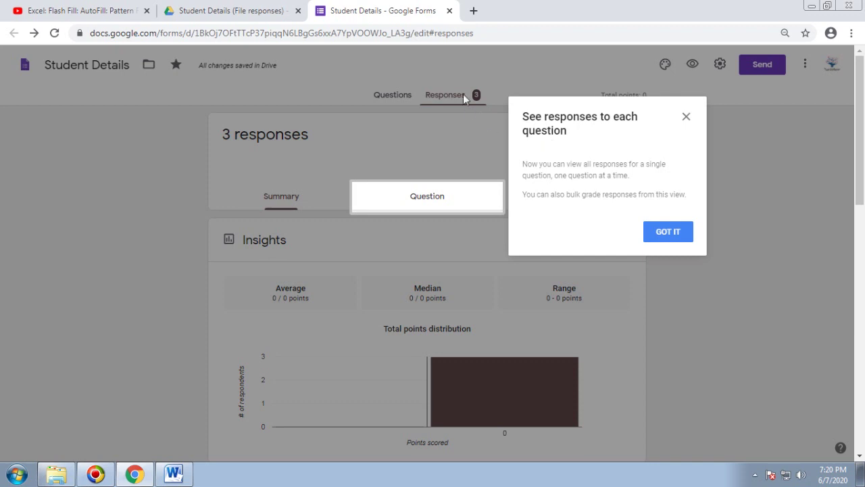
left_click(686, 118)
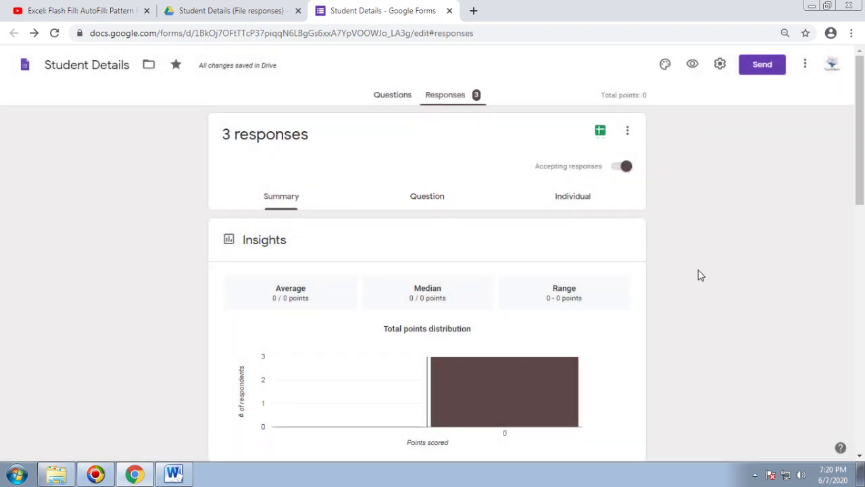
scroll(131, 224, "down", 1)
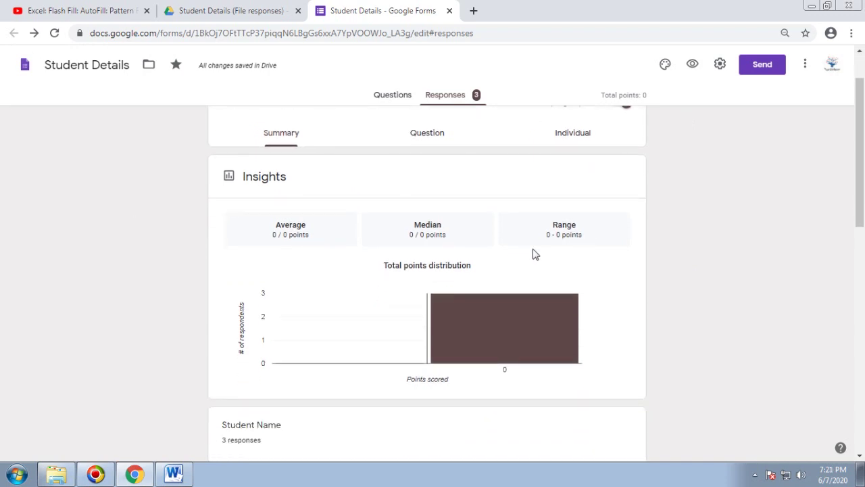
scroll(602, 276, "down", 3)
scroll(546, 279, "down", 1)
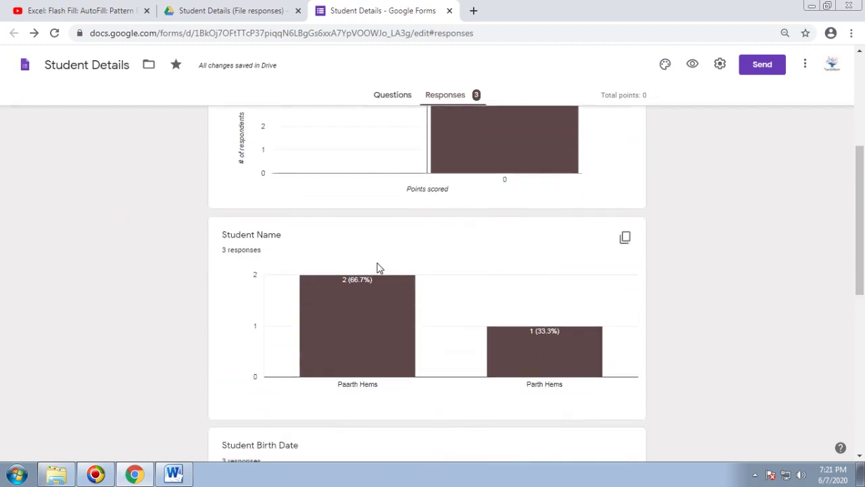
scroll(377, 268, "down", 1)
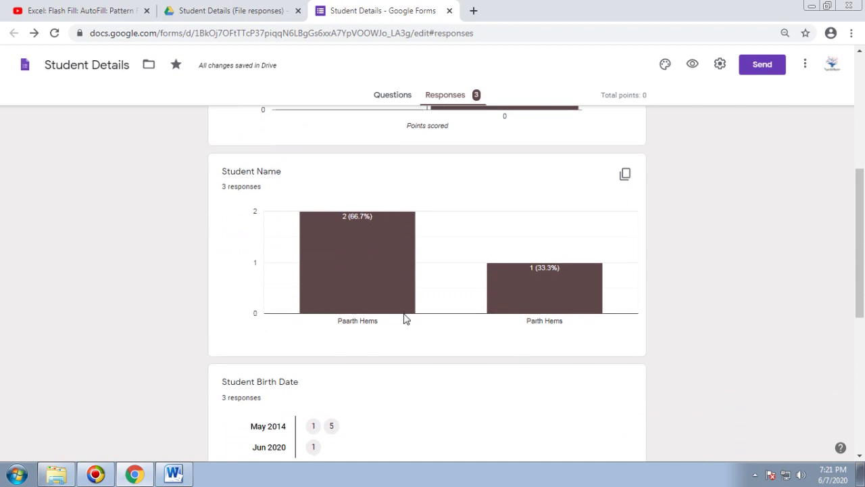
left_click_drag(341, 325, 369, 327)
left_click(380, 324)
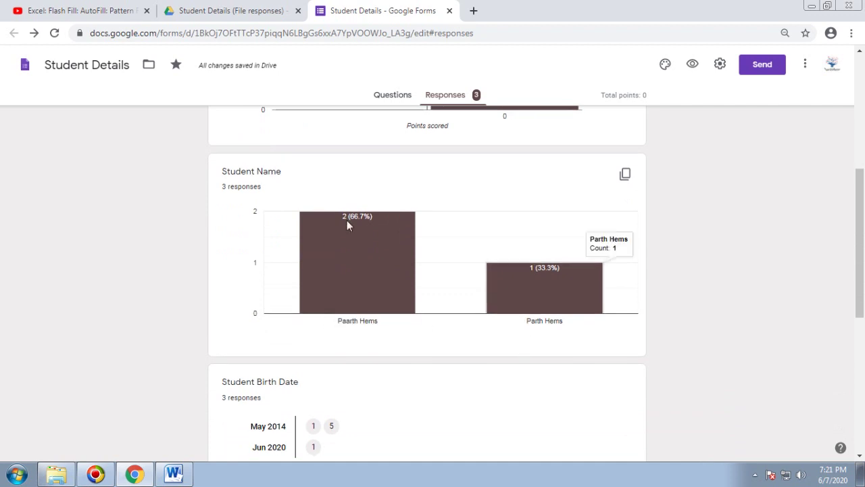
Review the Student Birth Date chart, then scroll back to the top of the summary
scroll(171, 241, "down", 2)
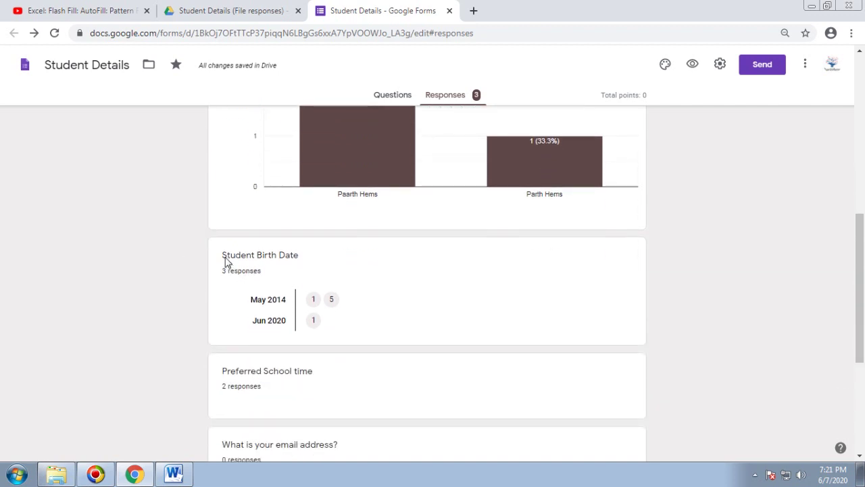
left_click_drag(223, 256, 304, 263)
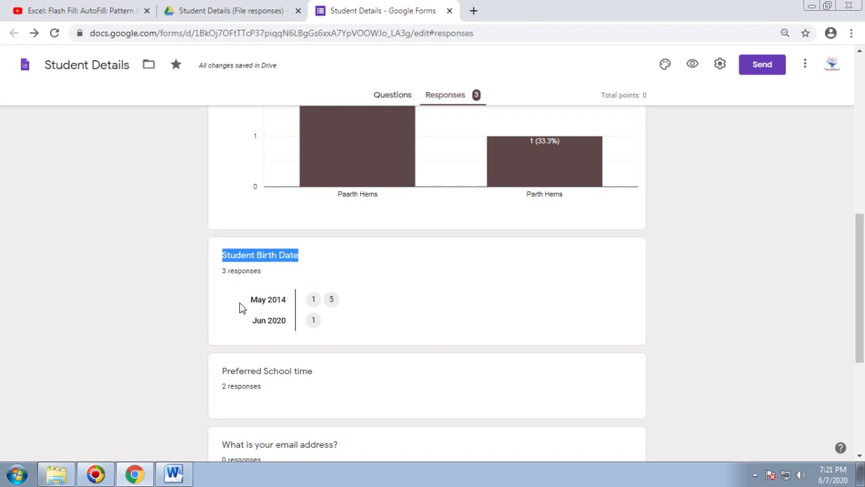
left_click_drag(257, 304, 345, 303)
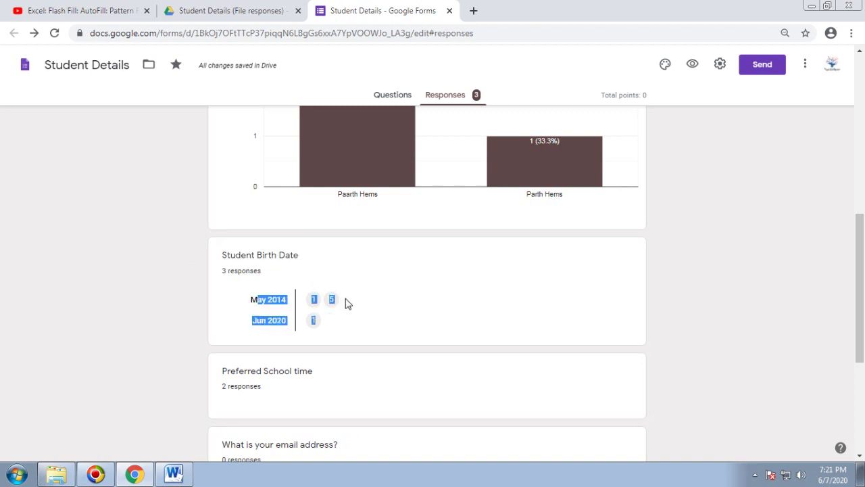
left_click(345, 303)
scroll(320, 309, "down", 3)
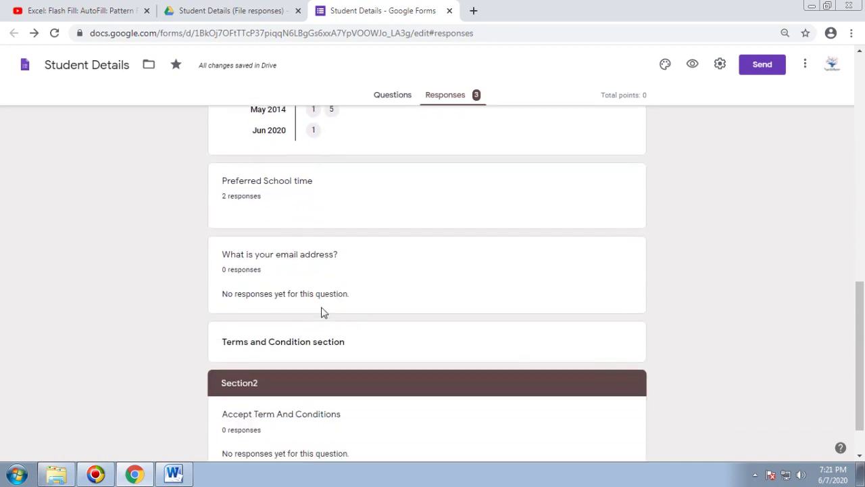
scroll(323, 312, "down", 1)
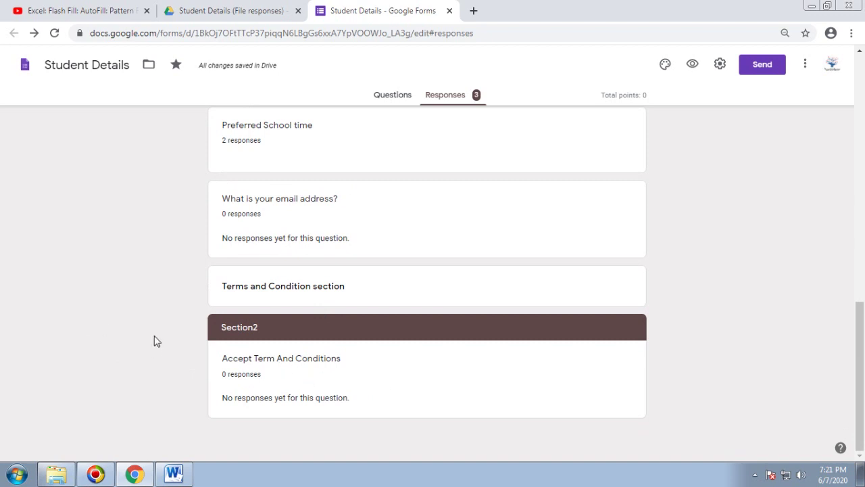
scroll(154, 340, "up", 1)
scroll(154, 340, "up", 3)
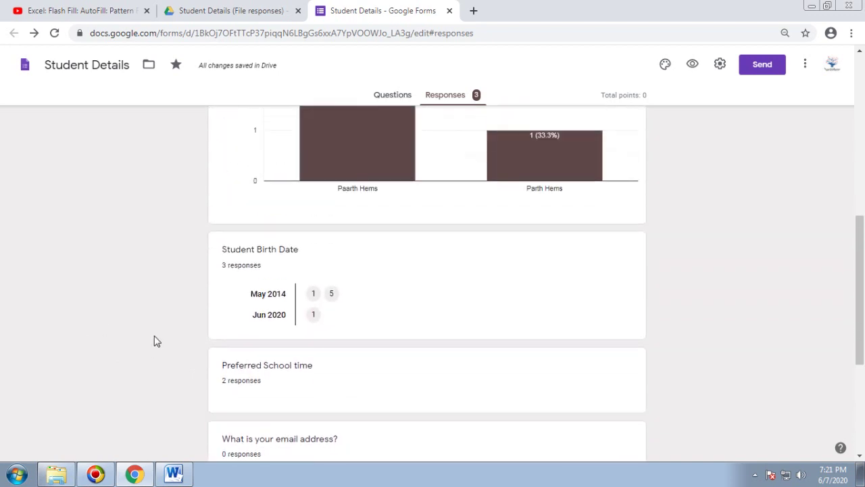
scroll(154, 340, "up", 5)
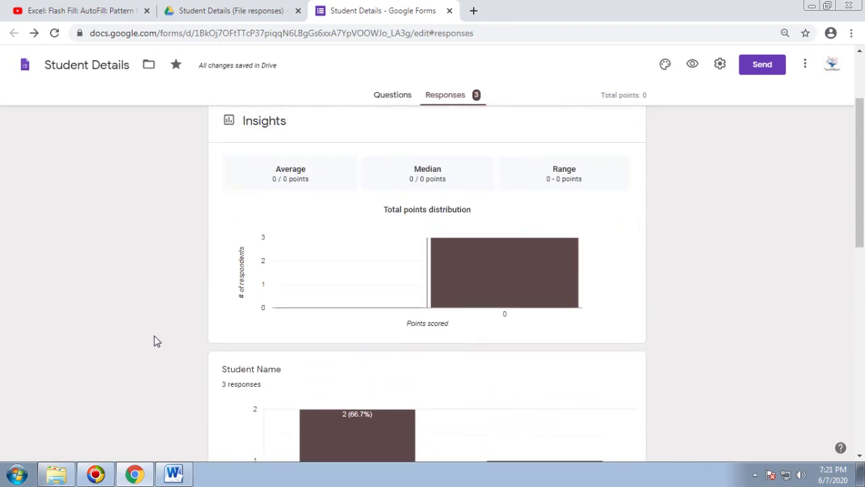
scroll(154, 341, "up", 2)
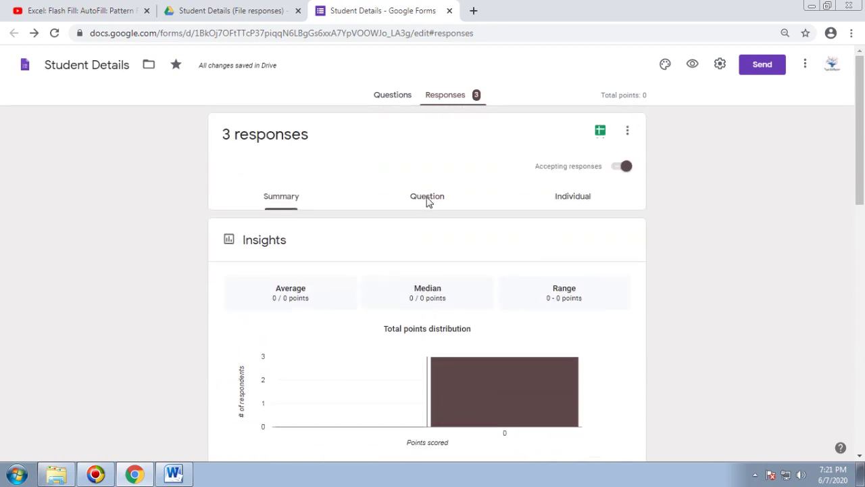
Switch to the Question view showing the Student Name responses
left_click(426, 197)
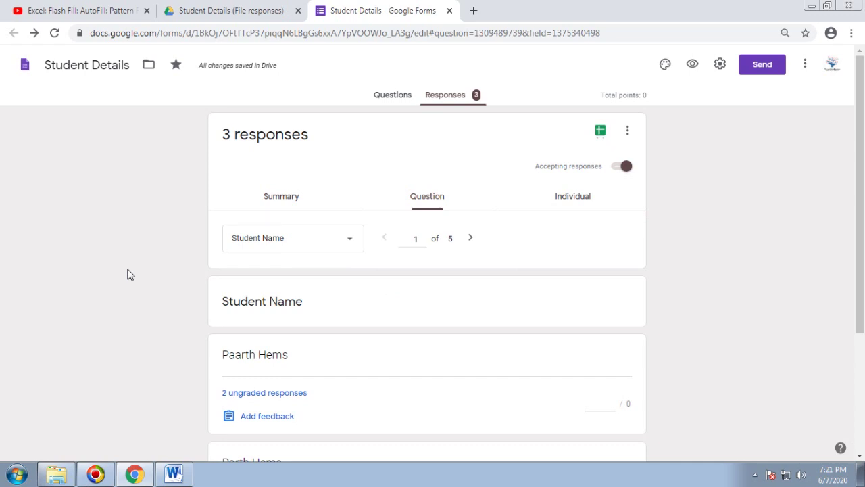
left_click(323, 248)
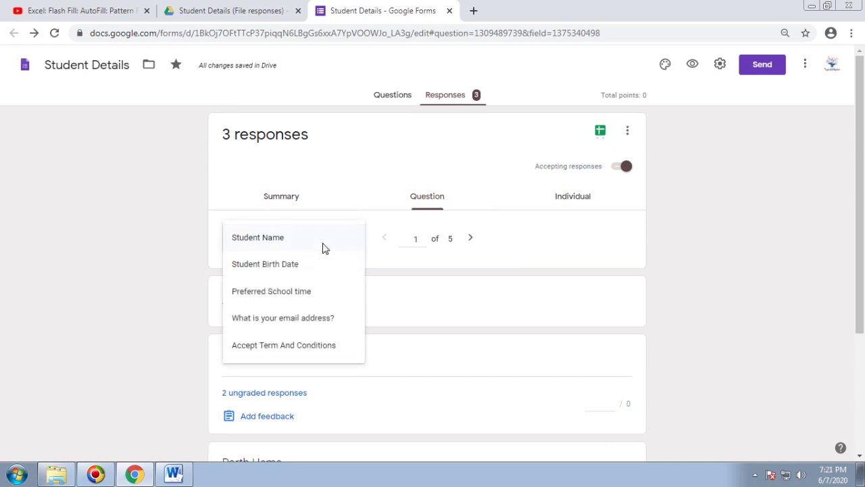
left_click(166, 249)
scroll(167, 249, "down", 1)
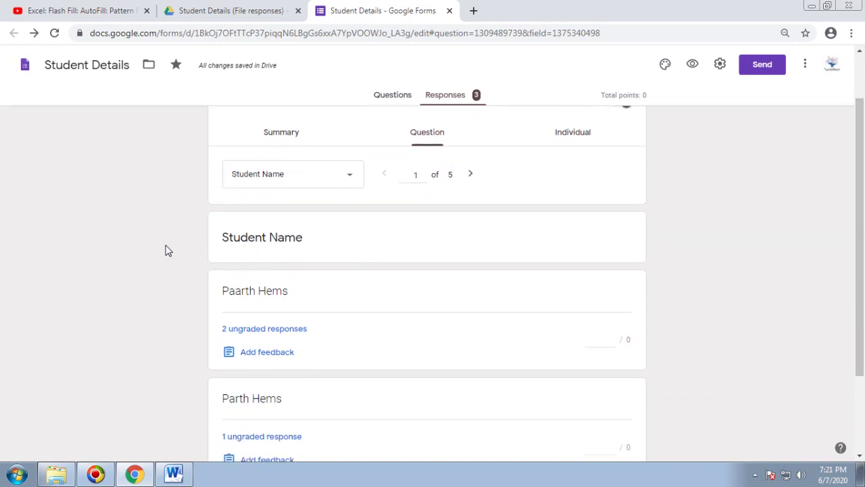
scroll(168, 250, "down", 1)
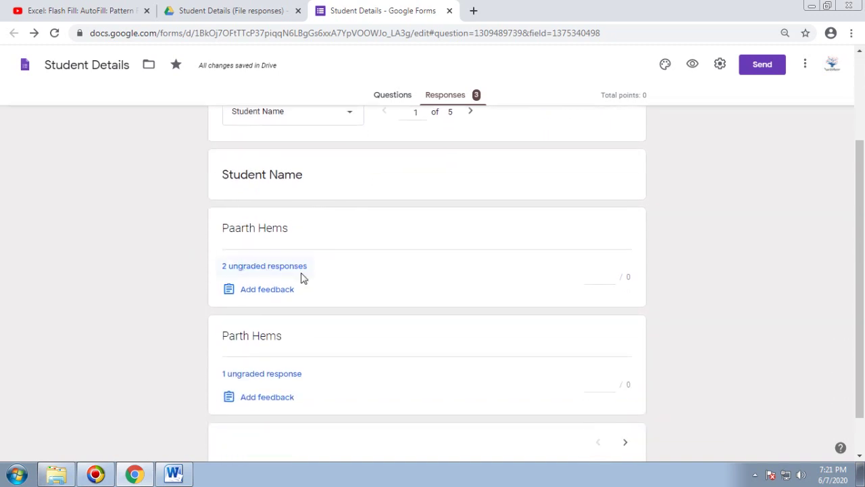
Open Response 2 of 3 from the ungraded answers list, scored 0 of 0 points
left_click(279, 268)
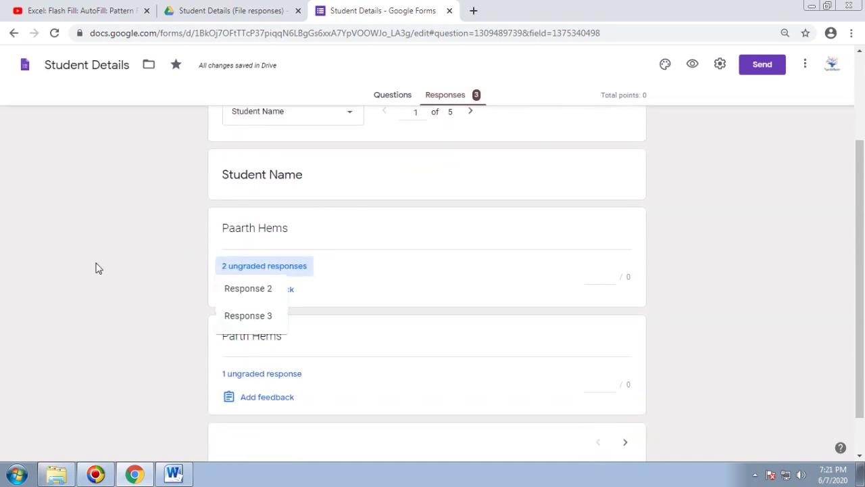
left_click(95, 266)
left_click(241, 269)
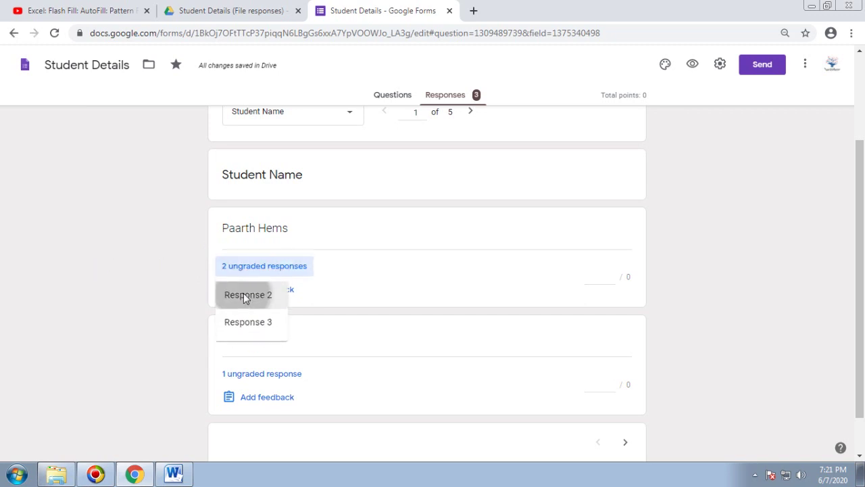
left_click(244, 289)
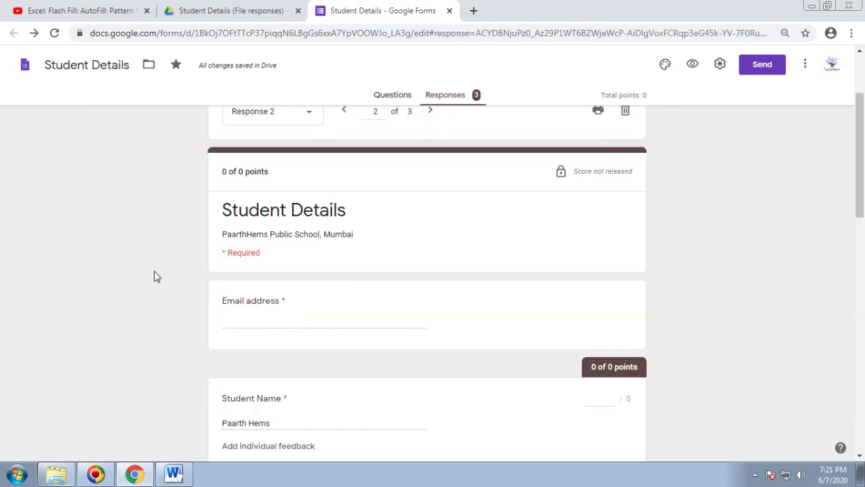
scroll(155, 276, "down", 3)
scroll(155, 276, "down", 7)
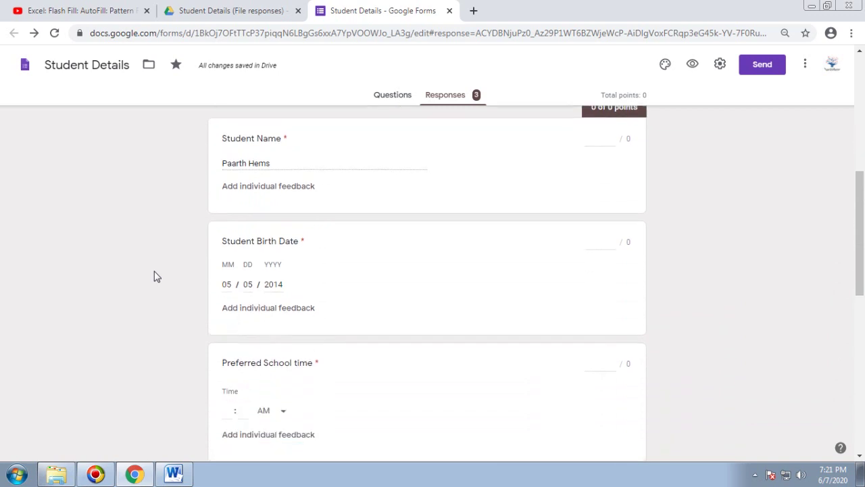
scroll(155, 276, "down", 2)
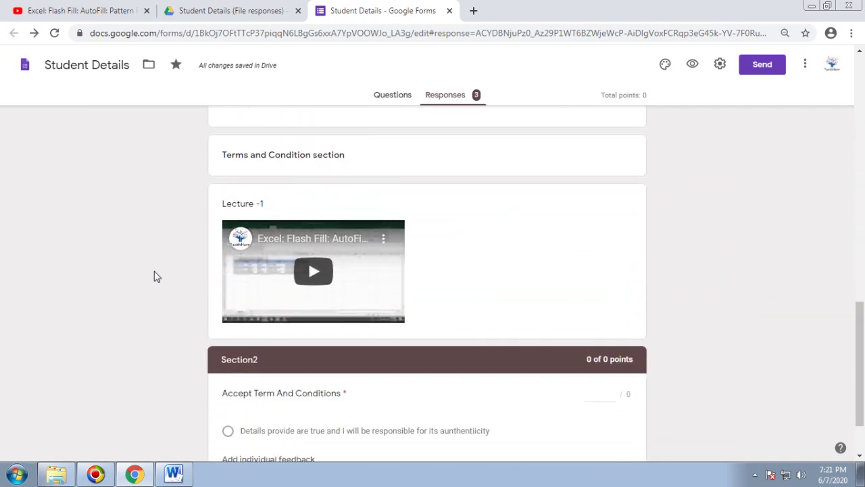
scroll(155, 276, "up", 10)
scroll(155, 276, "up", 4)
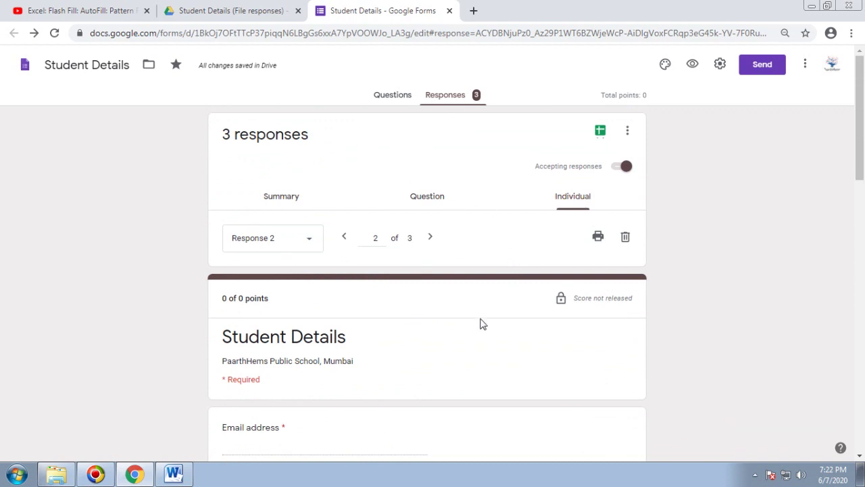
Create a new linked 'Student Details (Responses)' spreadsheet listing the 3 responses, then return to Forms
left_click(599, 134)
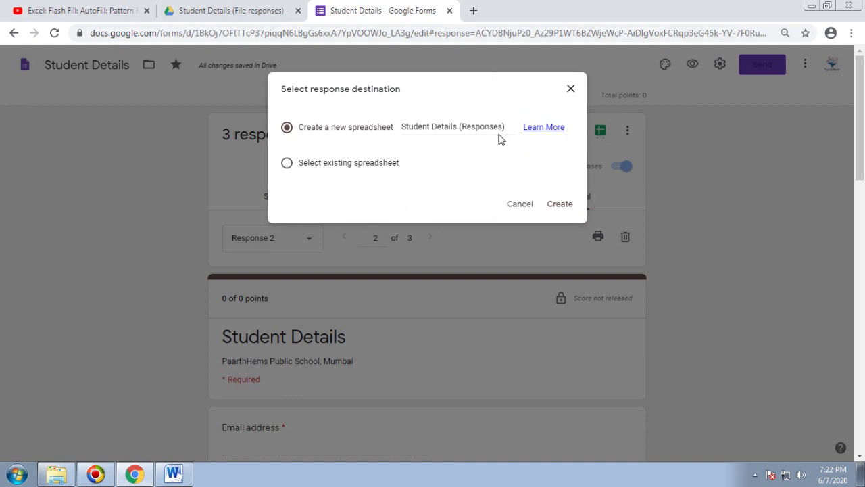
left_click(559, 206)
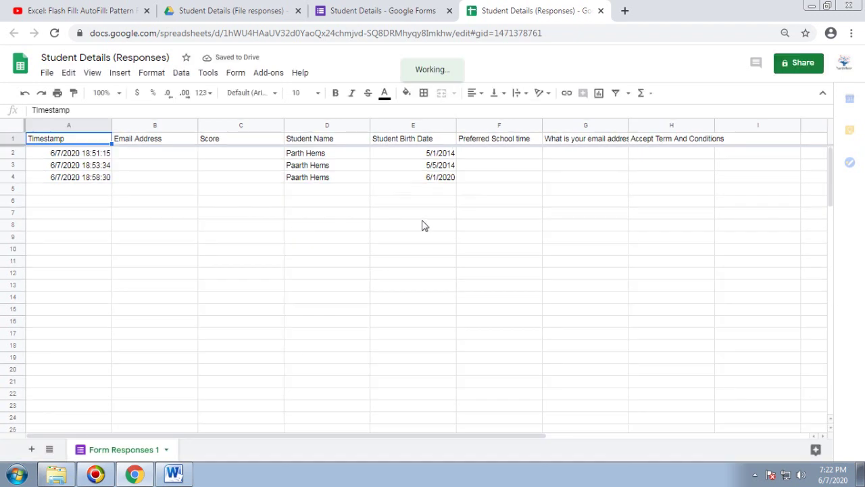
left_click(355, 8)
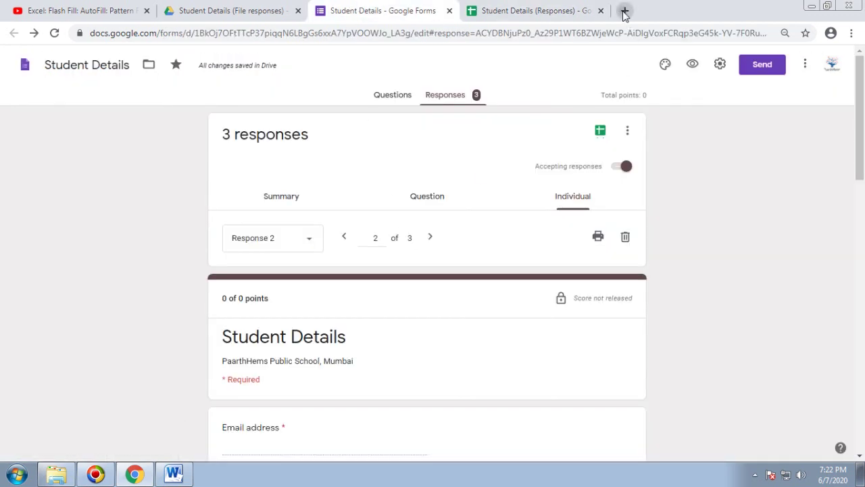
Load the Student Details form editor in a new tab by pasting its edit URL
left_click(624, 10)
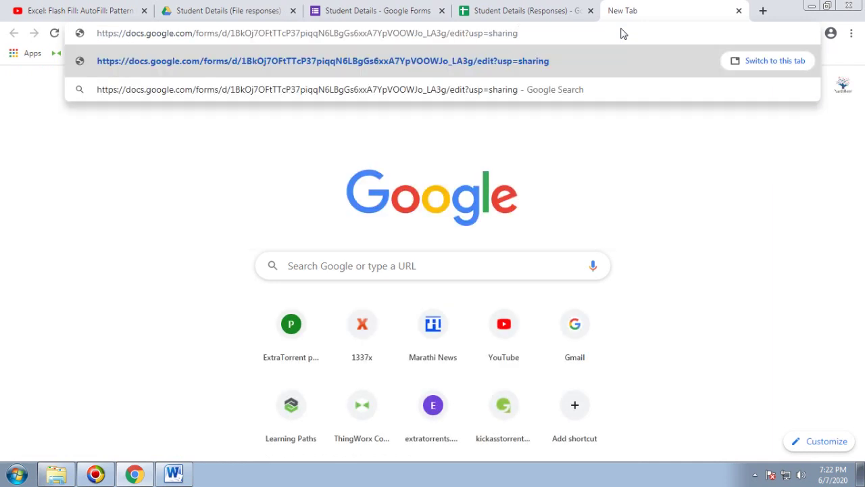
key("Return")
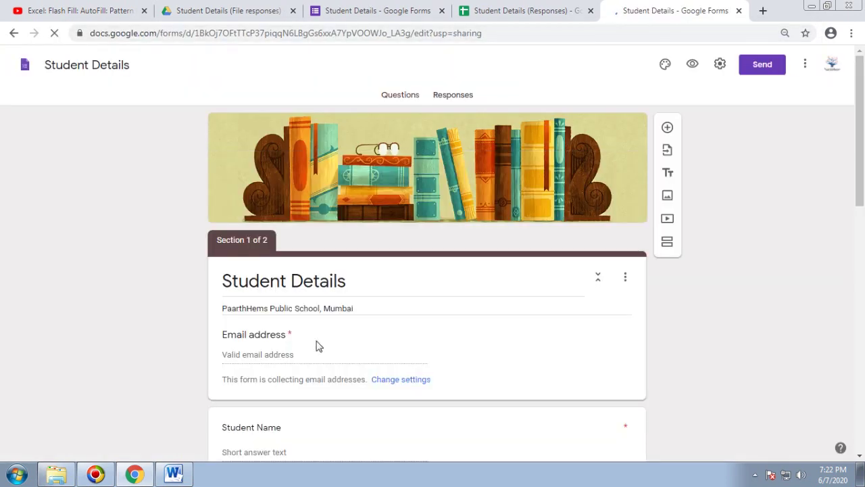
scroll(160, 318, "down", 2)
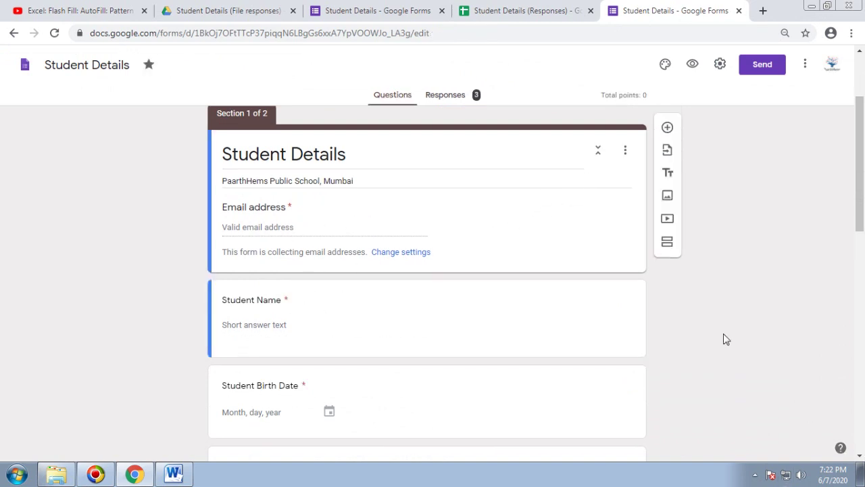
left_click(625, 154)
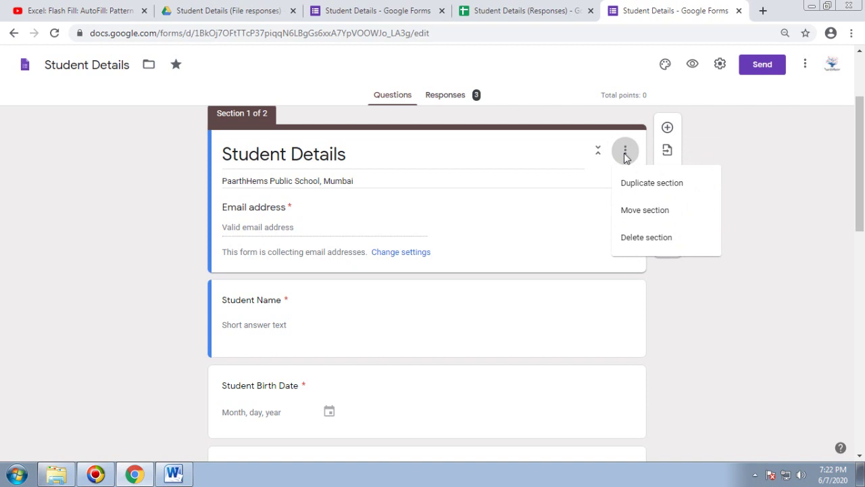
left_click(538, 231)
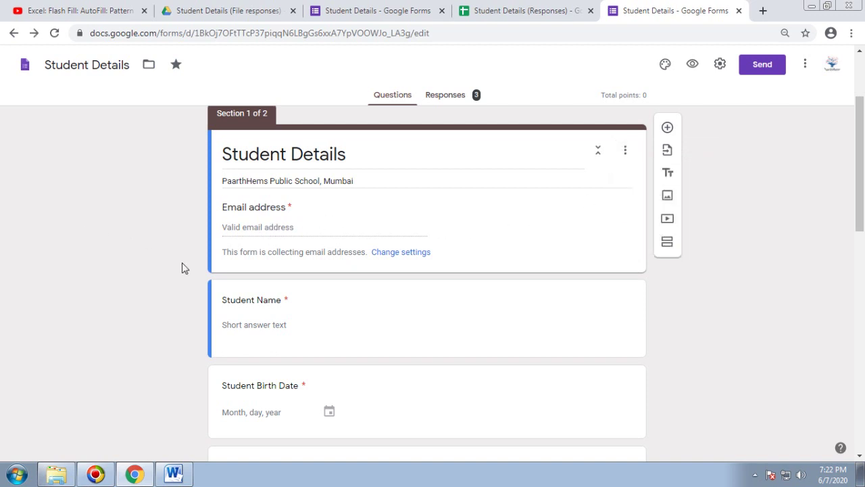
scroll(182, 268, "up", 2)
scroll(234, 264, "down", 2)
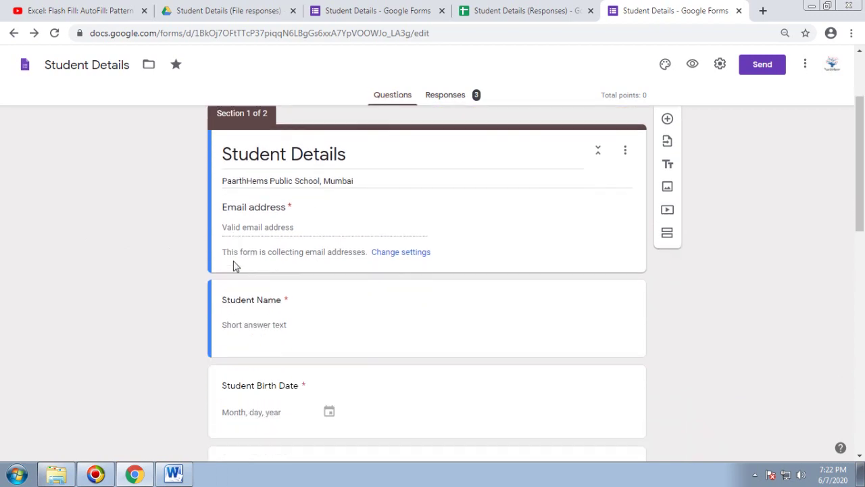
Turn off Collect email addresses in the General settings and save
left_click(625, 153)
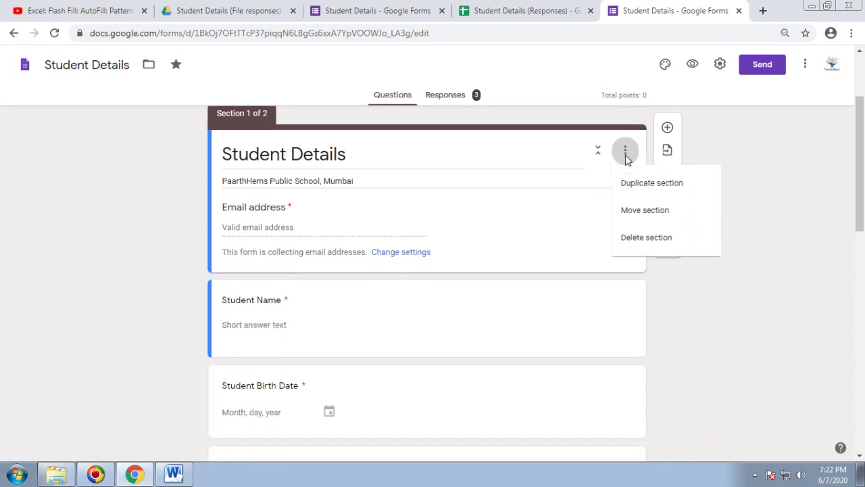
left_click(270, 226)
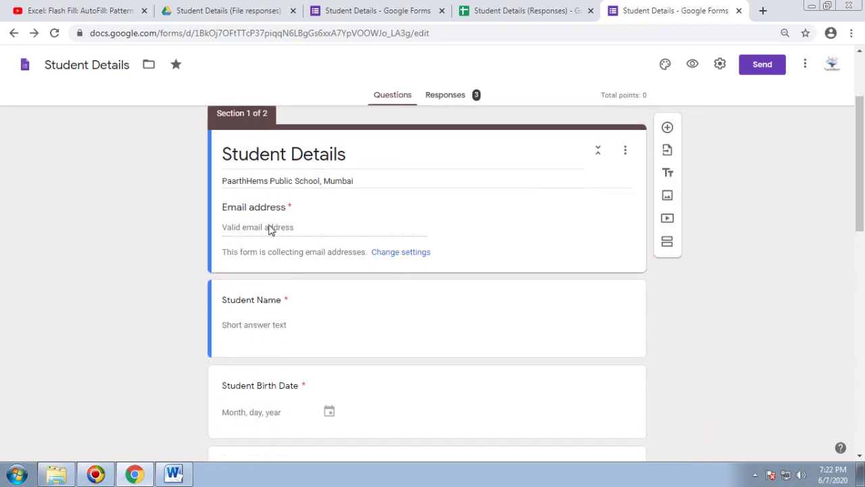
left_click(403, 253)
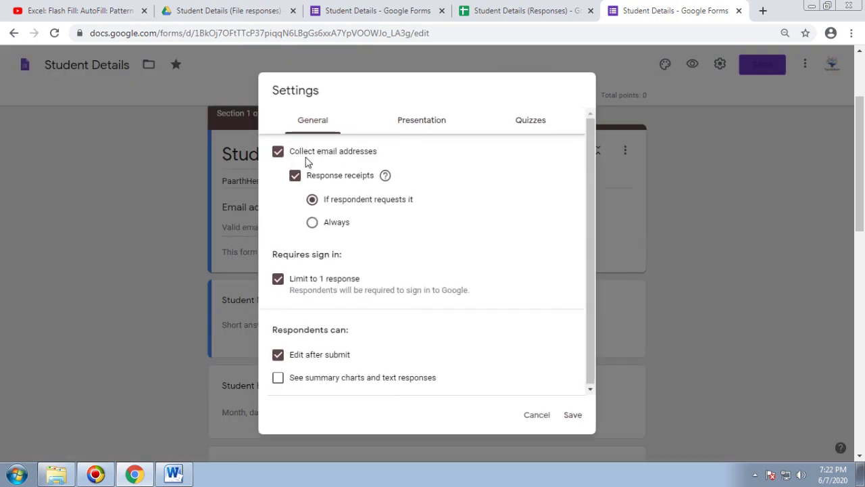
left_click(306, 155)
left_click(571, 370)
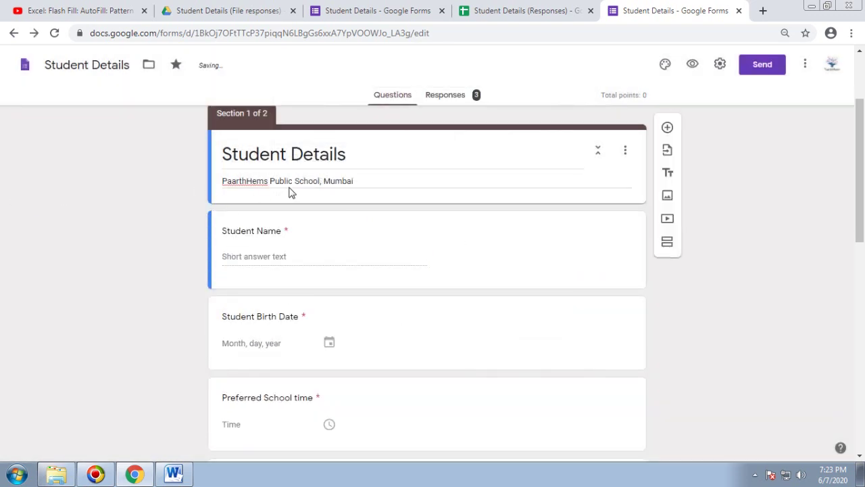
Edit the Student Name question's title and change its type to Date
scroll(160, 216, "up", 1)
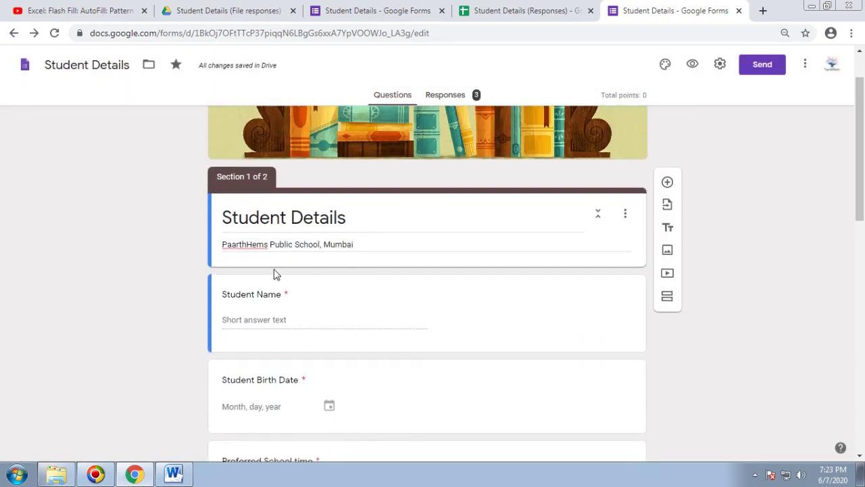
scroll(161, 297, "down", 2)
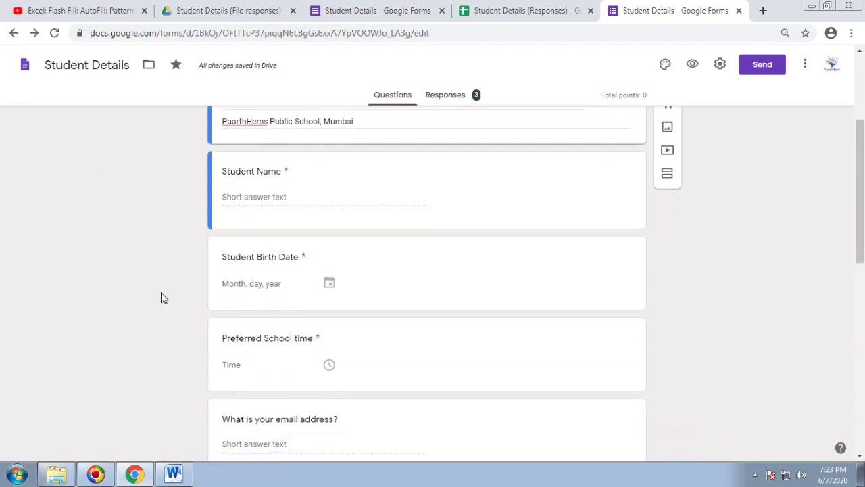
left_click(270, 199)
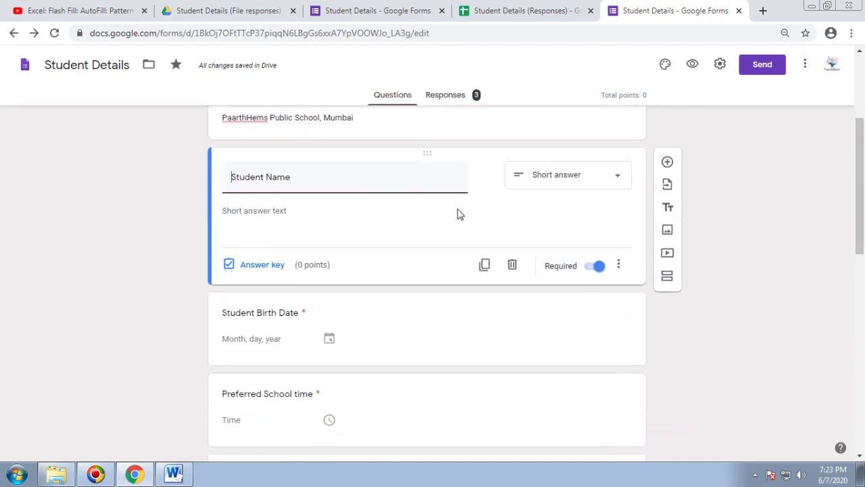
type("Hems")
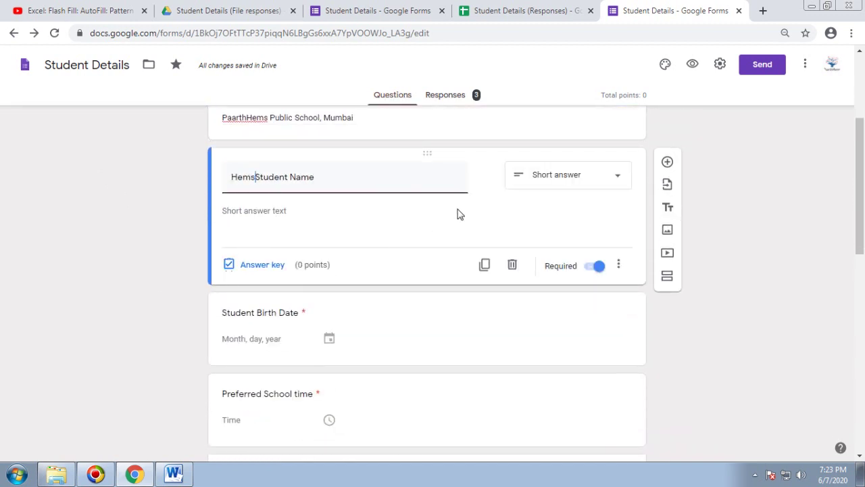
key("Delete")
key("Delete")
key("Delete")
key("Delete")
key("Delete")
key("Delete")
key("Delete")
key("Delete")
key("Delete")
key("Delete")
key("Delete")
key("Delete")
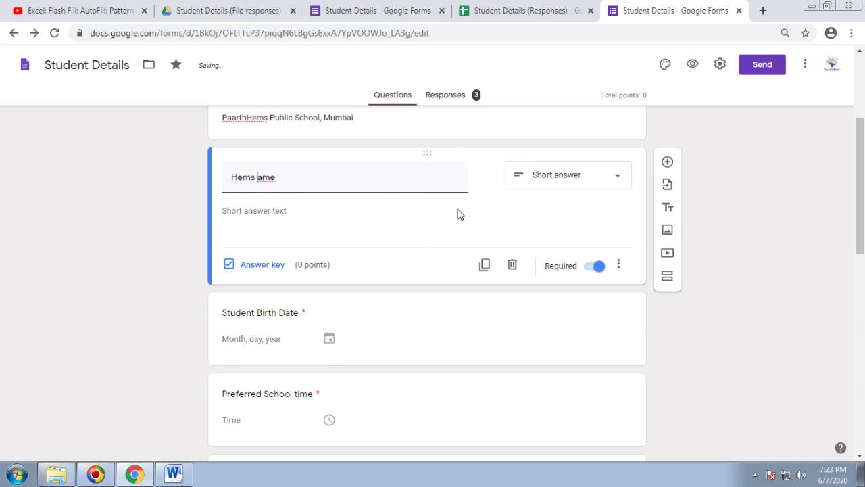
type("P")
key("BackSpace")
type("rth")
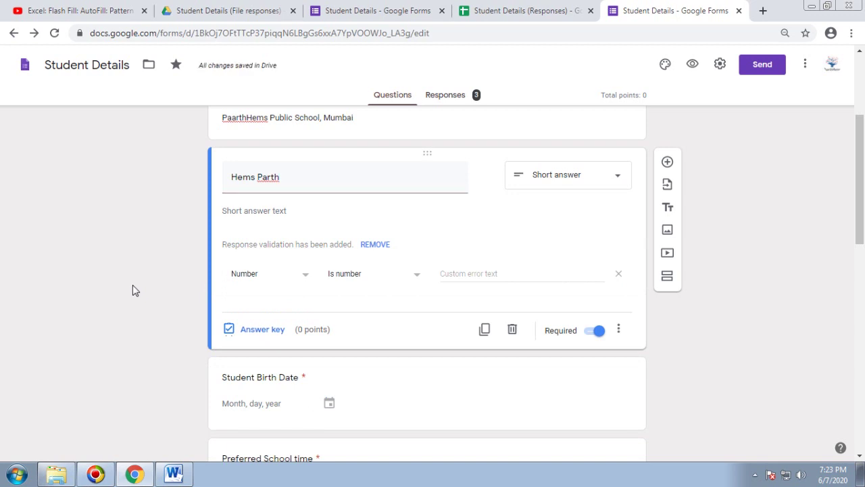
left_click(560, 177)
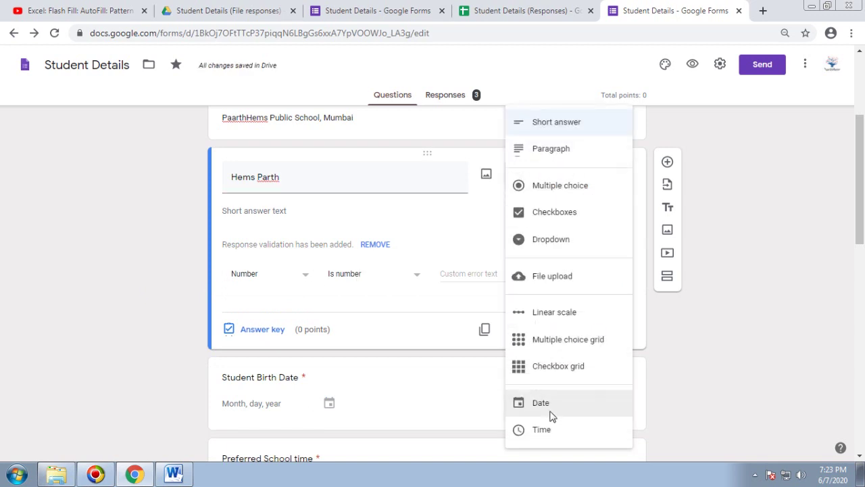
left_click(551, 408)
Preview the live form and test the date field and its picker
scroll(541, 379, "up", 3)
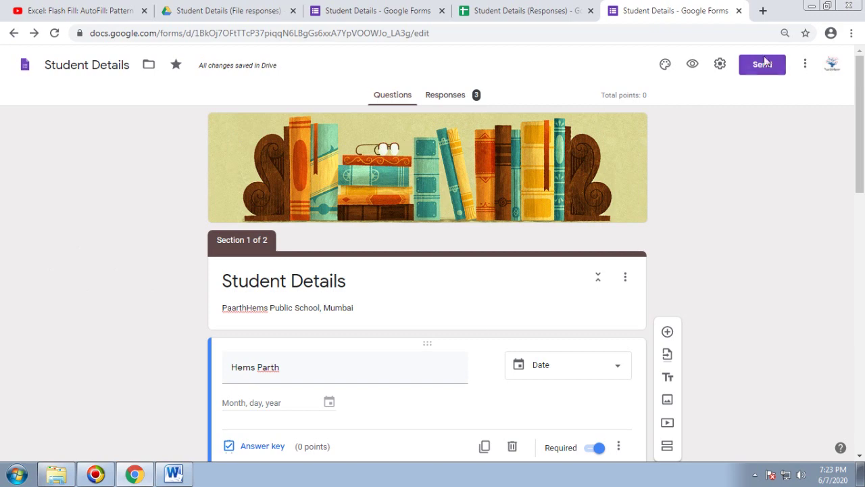
left_click(692, 65)
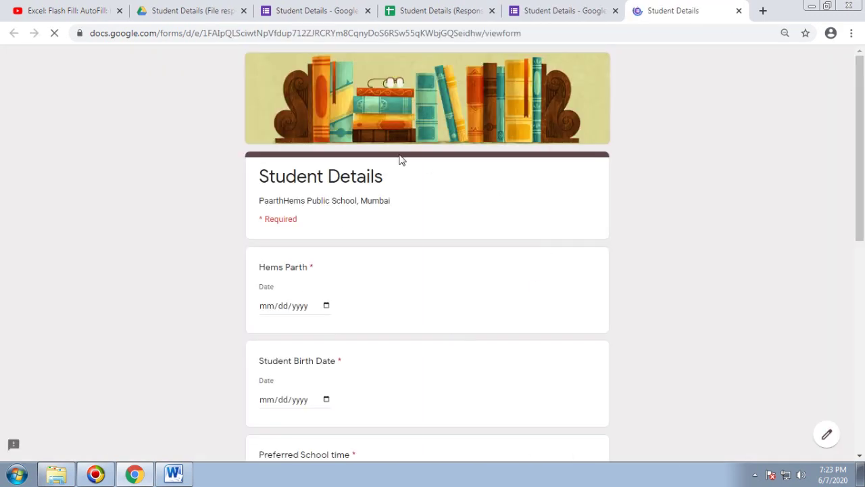
left_click(295, 308)
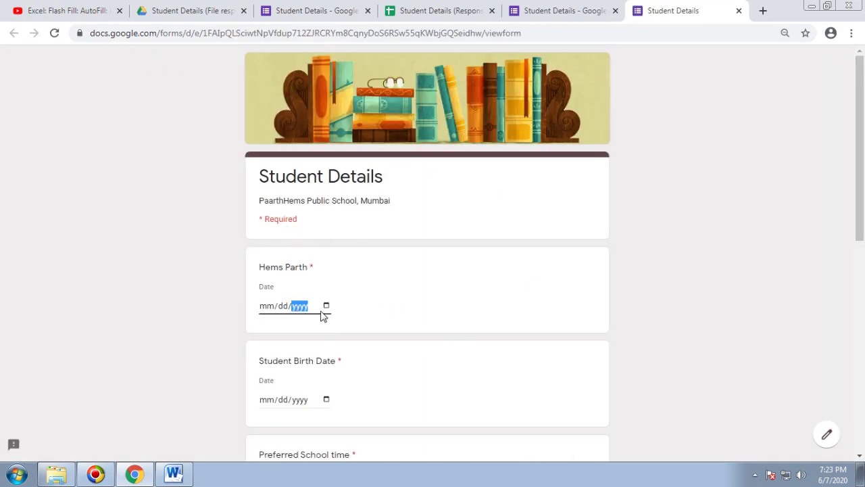
left_click(327, 306)
left_click(547, 336)
scroll(548, 335, "down", 2)
scroll(547, 335, "up", 2)
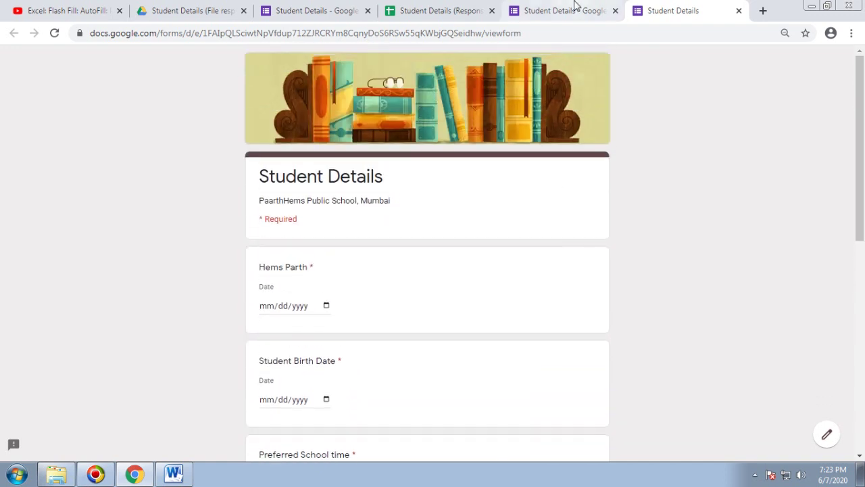
left_click(575, 8)
scroll(107, 347, "down", 3)
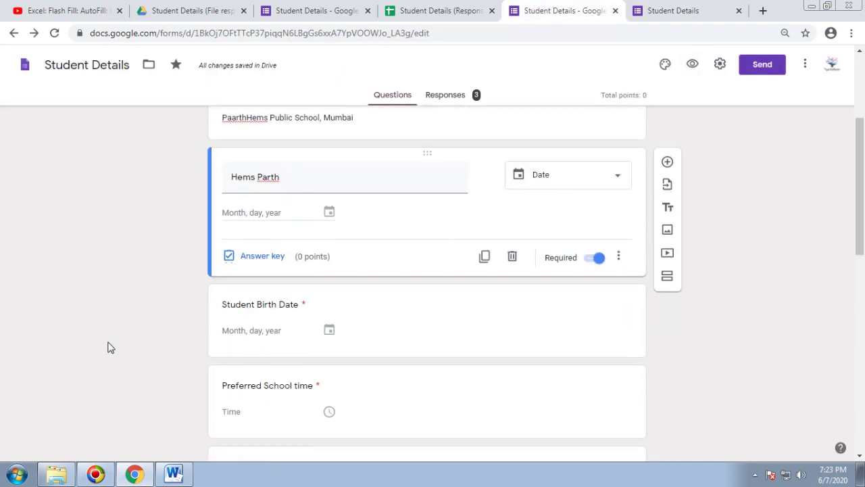
scroll(106, 347, "up", 1)
Retitle the first question Student Name and make it a Short answer question
triple_click(286, 240)
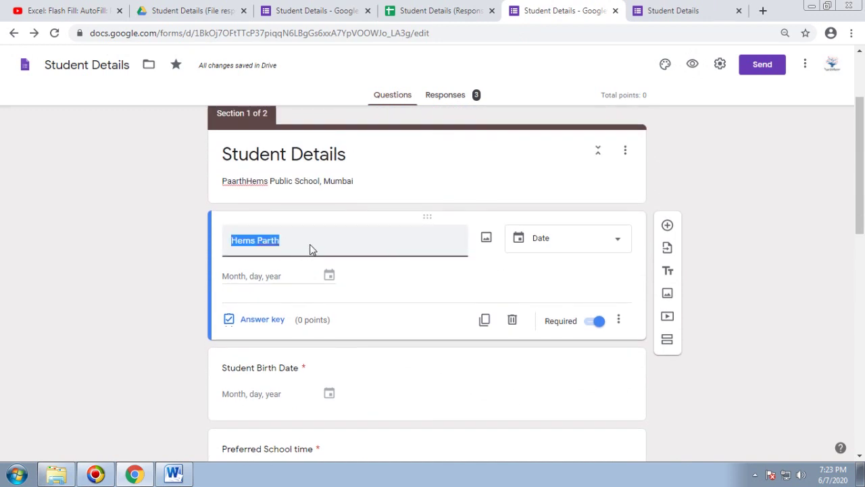
type("Bi")
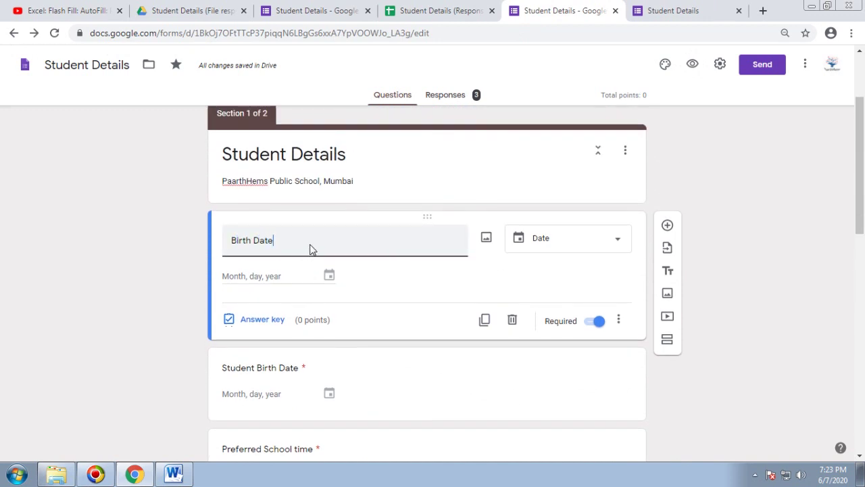
type("rth Date")
left_click(97, 371)
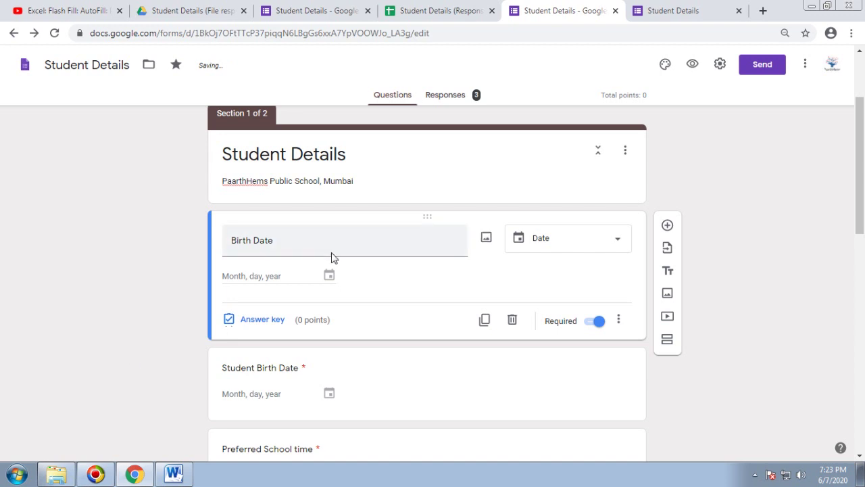
triple_click(283, 241)
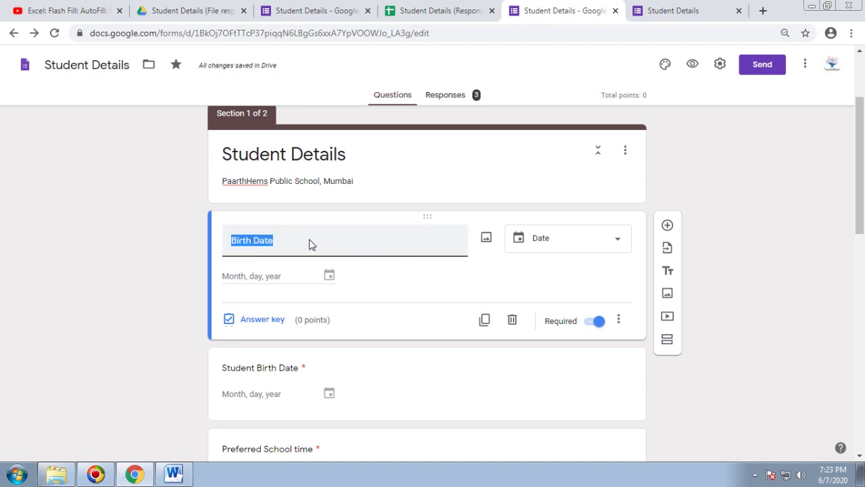
type("S")
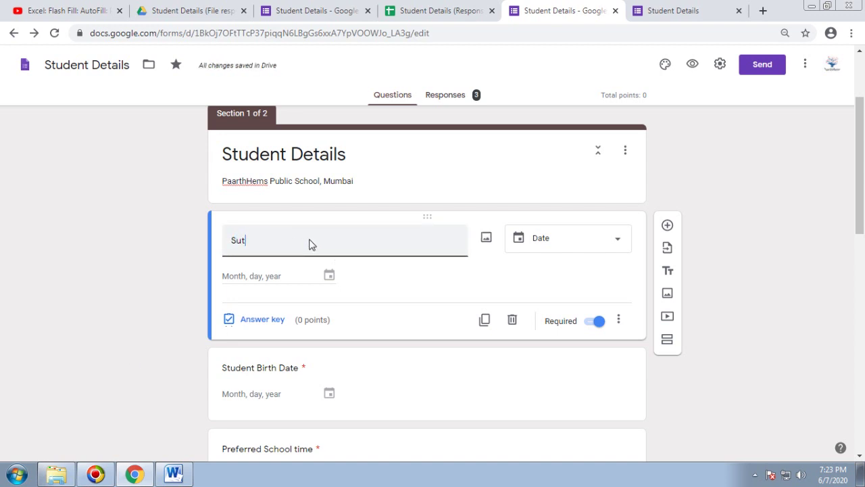
type("tudet")
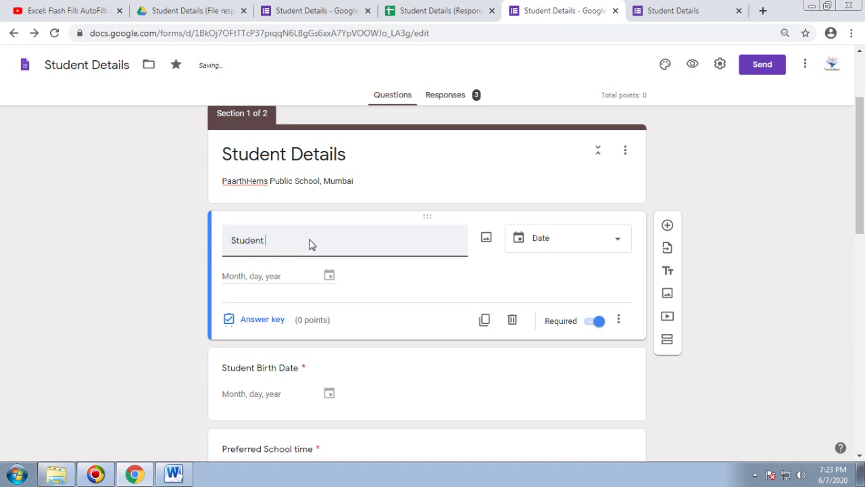
left_click(548, 239)
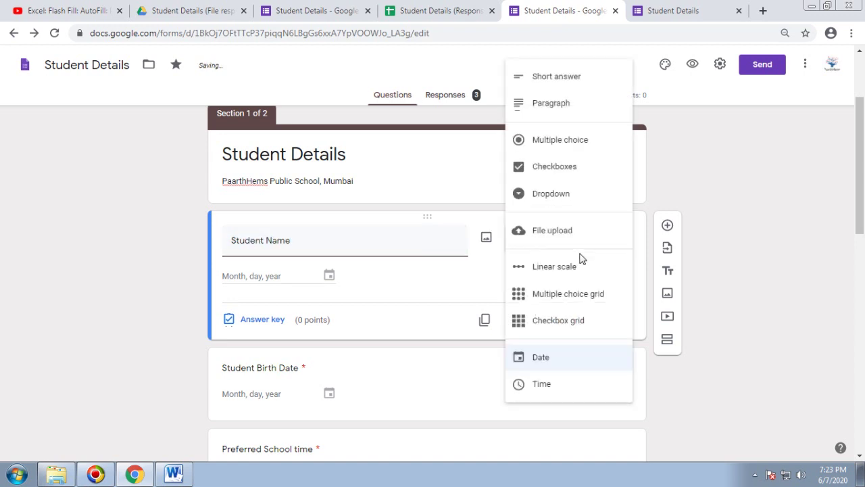
left_click(544, 86)
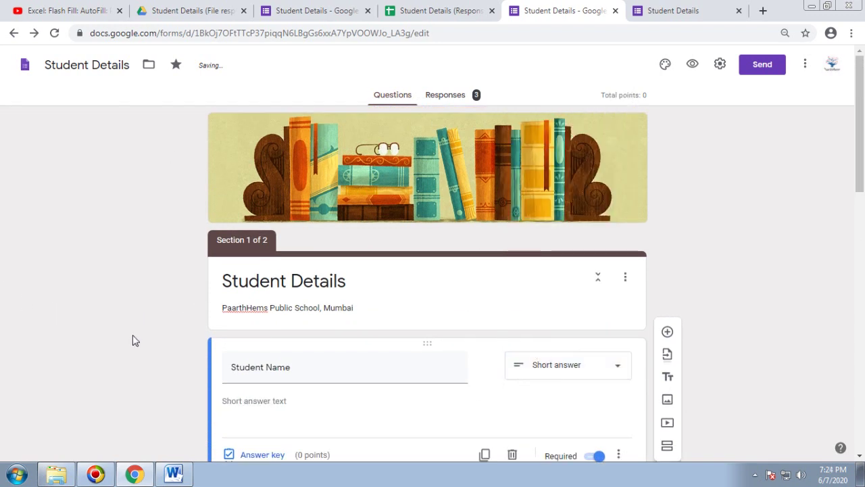
Give Student Name an answer key worth 5 points, marking all other answers incorrect
scroll(132, 335, "down", 2)
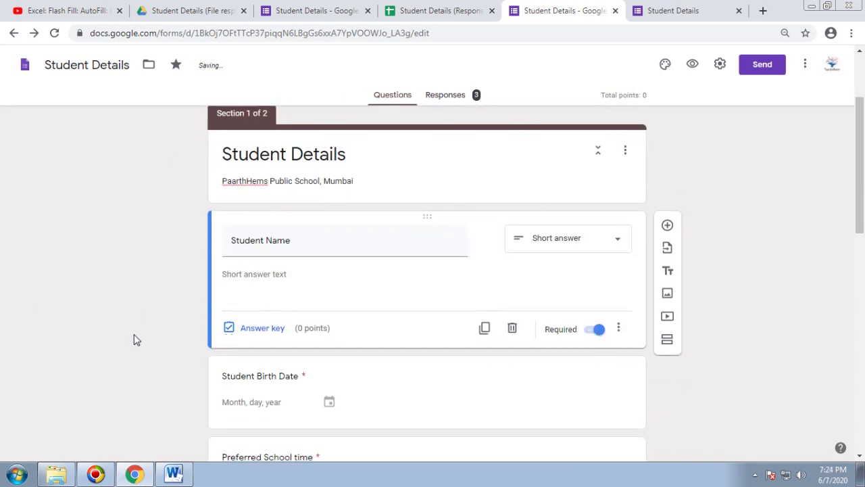
left_click(254, 328)
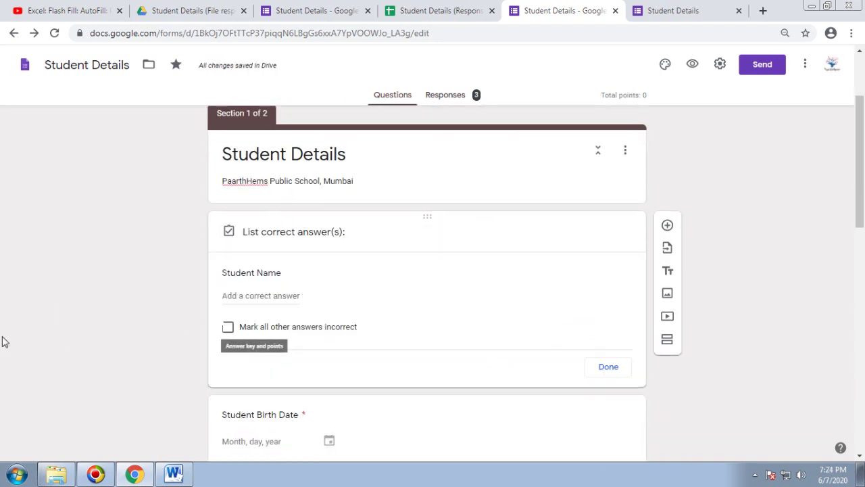
left_click(227, 331)
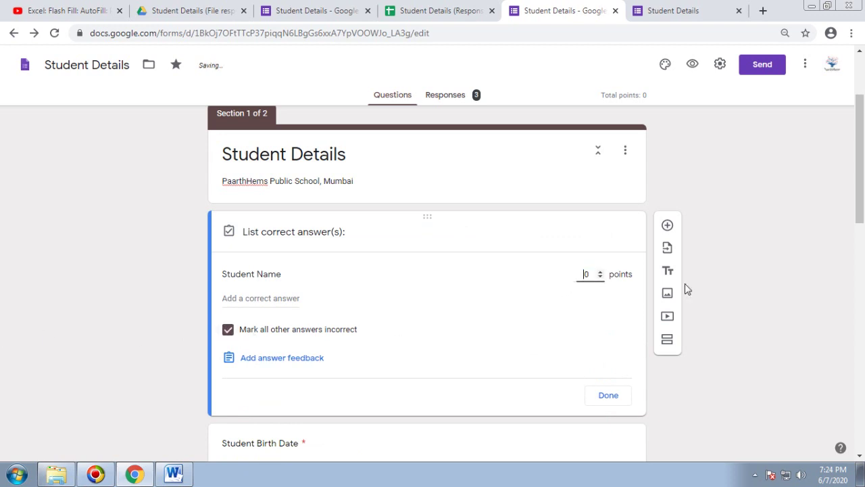
key("BackSpace")
type("5")
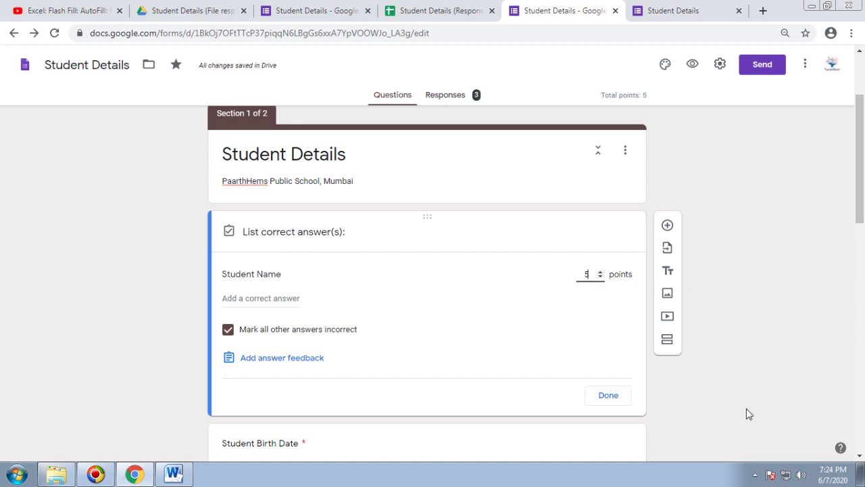
left_click(607, 399)
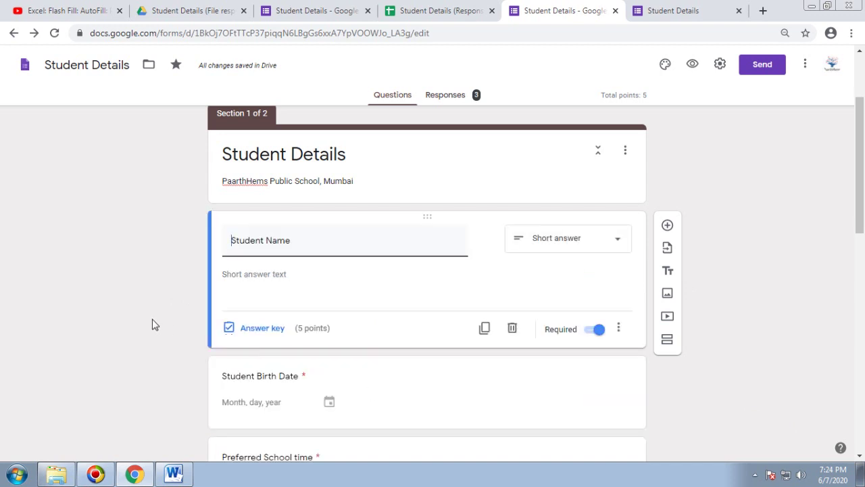
left_click(560, 240)
left_click(113, 235)
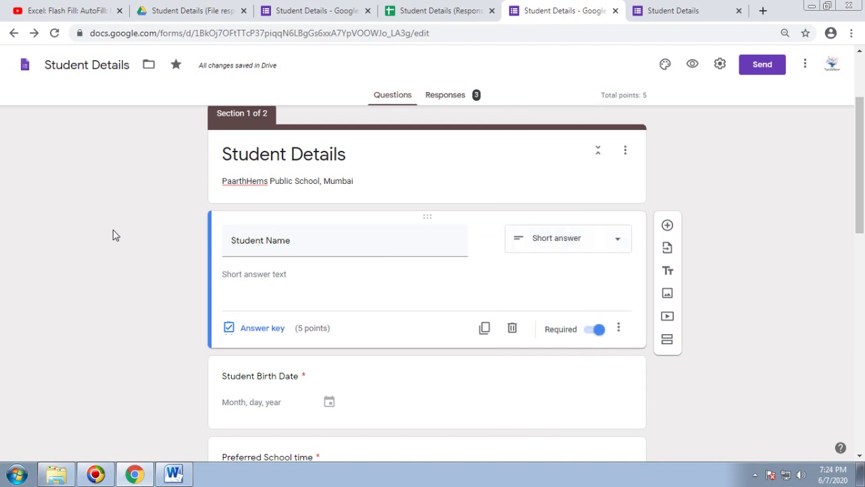
left_click(676, 10)
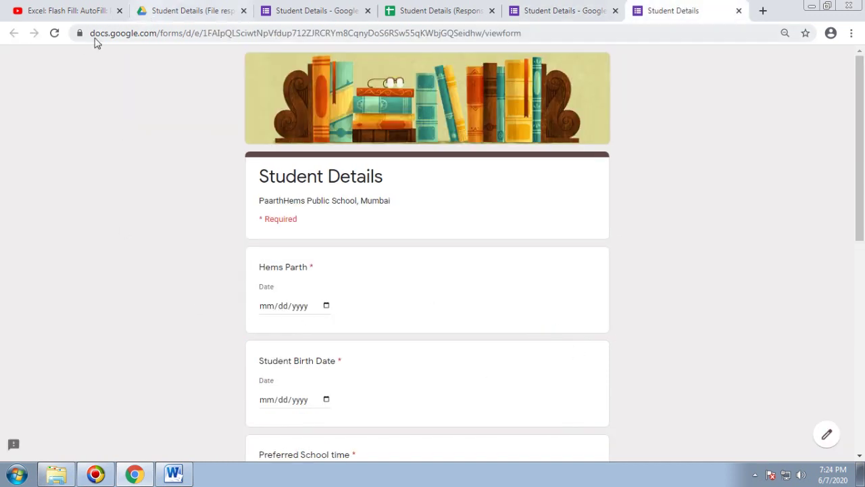
Reload the live form, enter the student's name and set the birth date to 06/08/2014
left_click(54, 32)
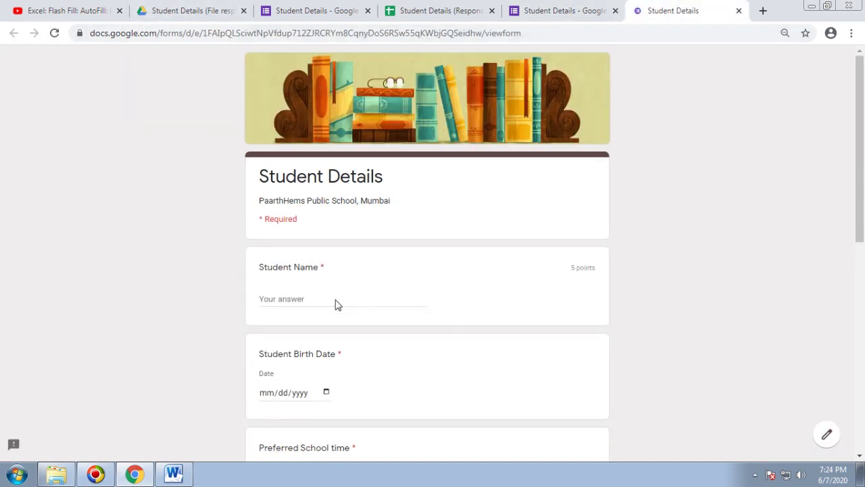
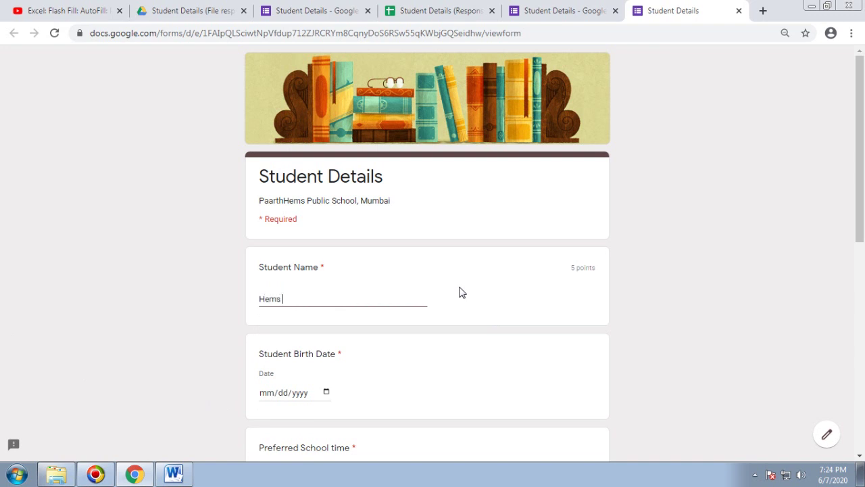
scroll(121, 311, "down", 3)
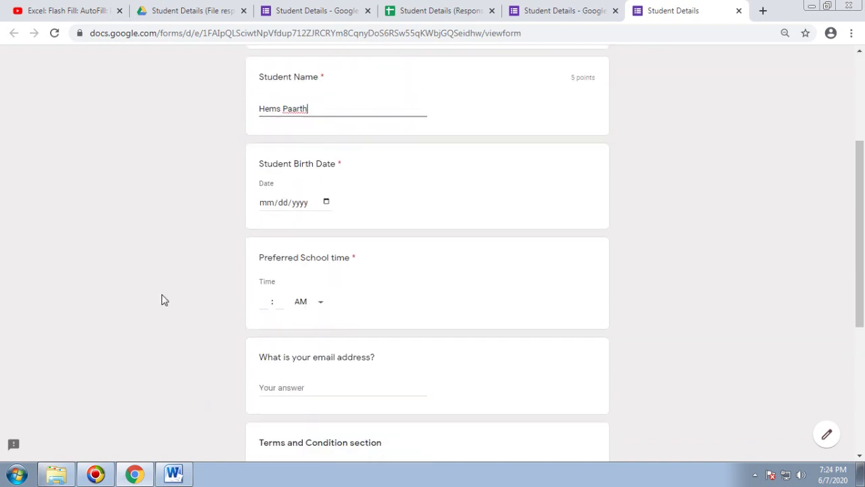
left_click(325, 202)
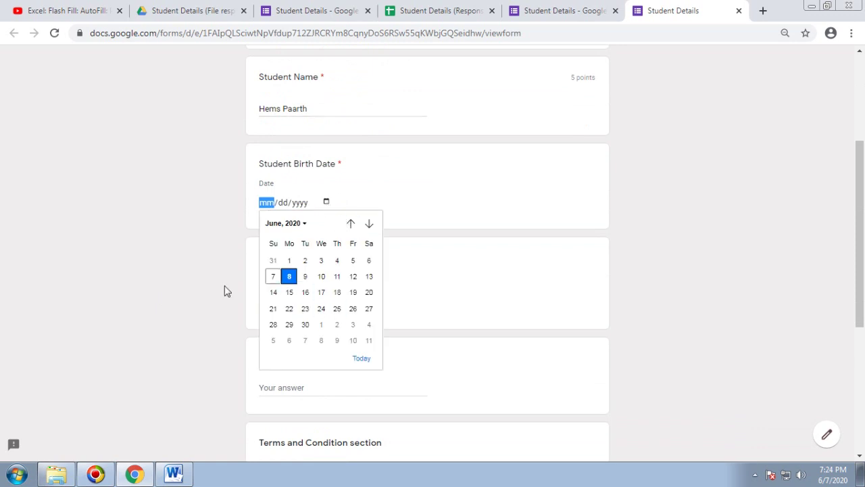
left_click(289, 276)
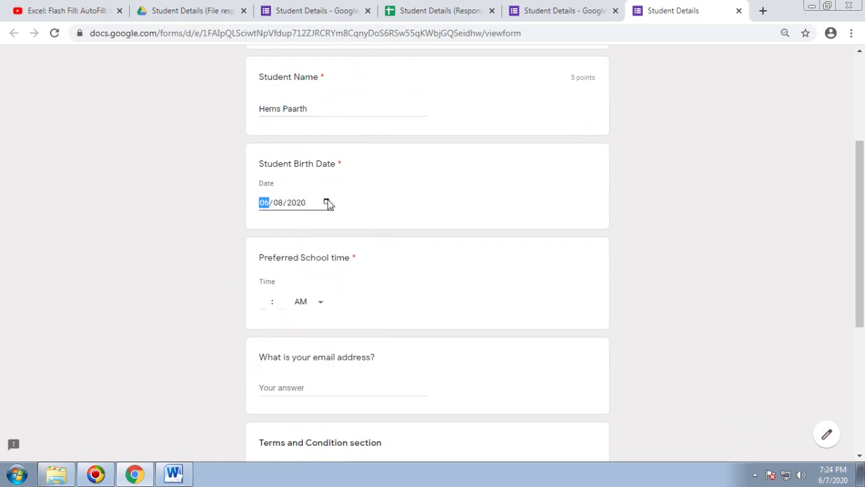
left_click(326, 203)
left_click(298, 205)
type("2014")
left_click(219, 253)
Set the preferred school time to 12:00 PM and fill in the student's email address
left_click(279, 300)
type("12 : 00")
key("Tab")
key("space")
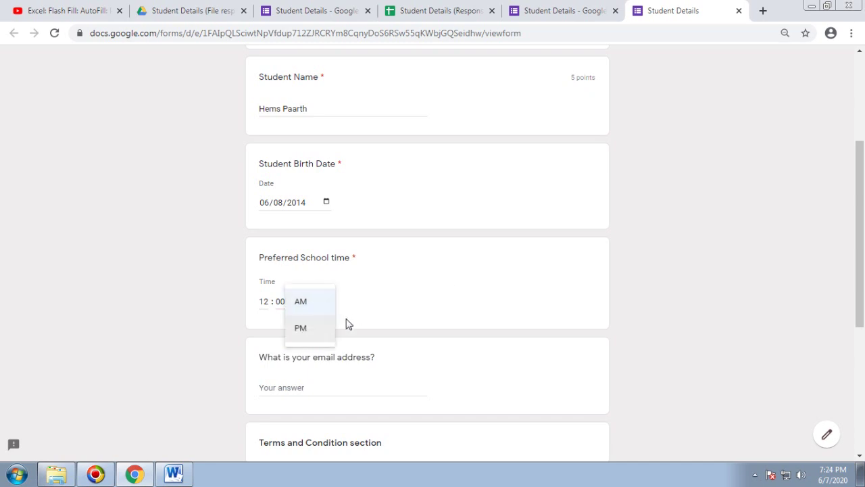
left_click(306, 333)
left_click(308, 392)
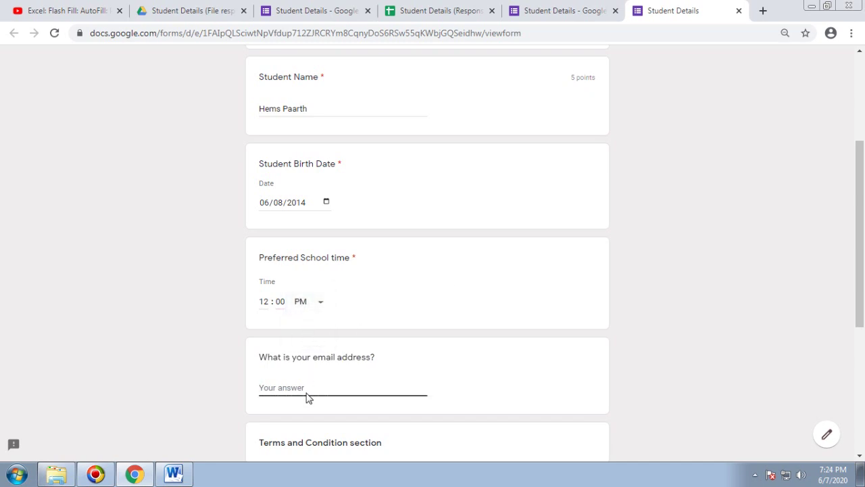
Go to the second page, accept the terms and conditions, and submit the response
scroll(216, 375, "down", 2)
scroll(178, 332, "down", 3)
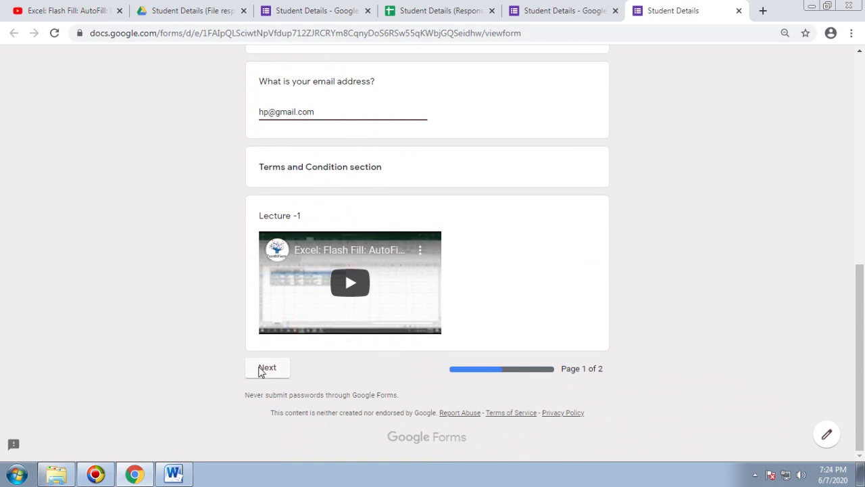
left_click(260, 369)
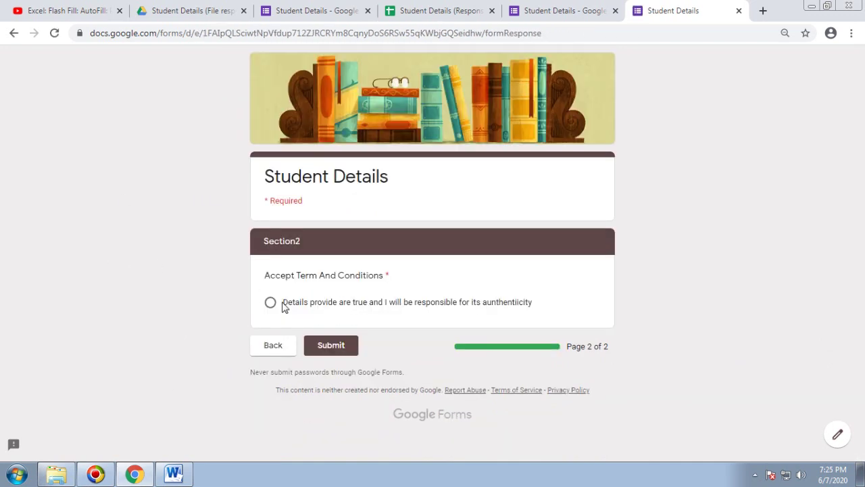
left_click(270, 302)
left_click(331, 346)
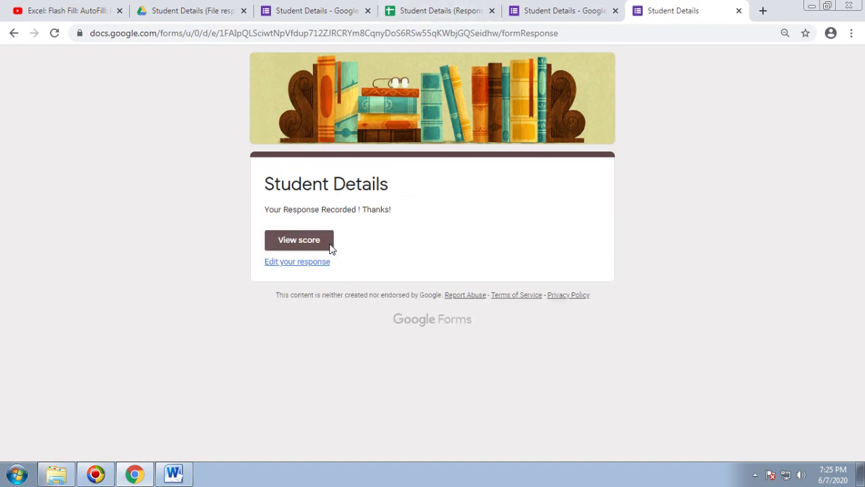
View the submitted response's score of 0/5, then return to the form editor
left_click(298, 240)
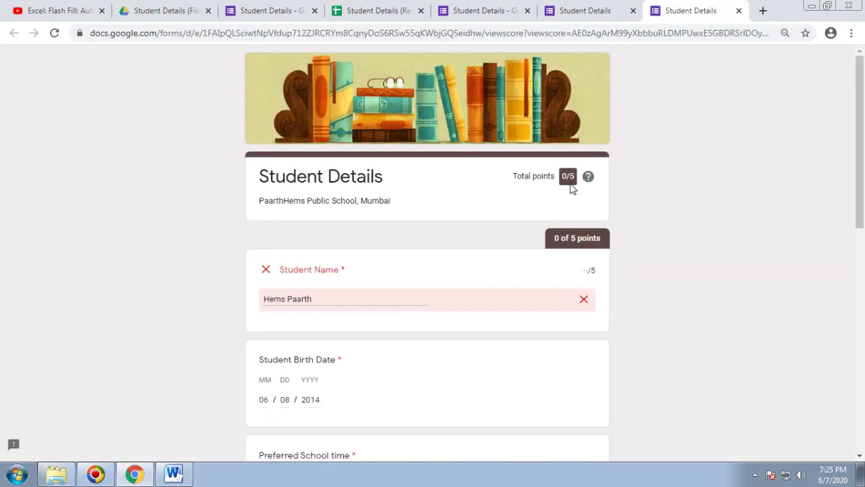
double_click(568, 176)
left_click(432, 255)
left_click(601, 7)
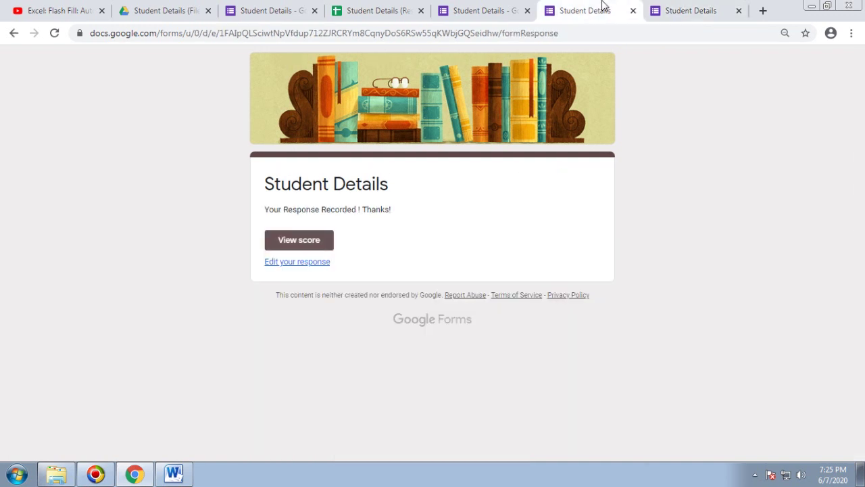
left_click(498, 11)
Show the Student Details (Responses) sheet with row 5 scored 0 / 5, dismissing the edit-history tip
left_click(415, 9)
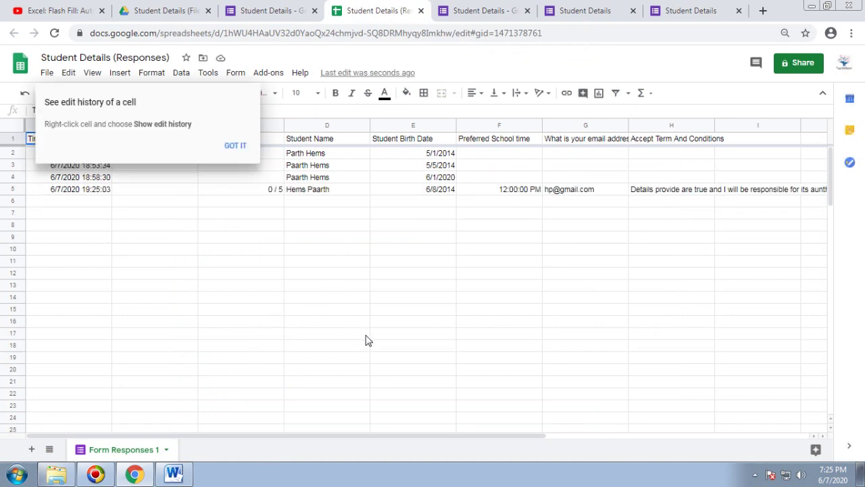
left_click(237, 149)
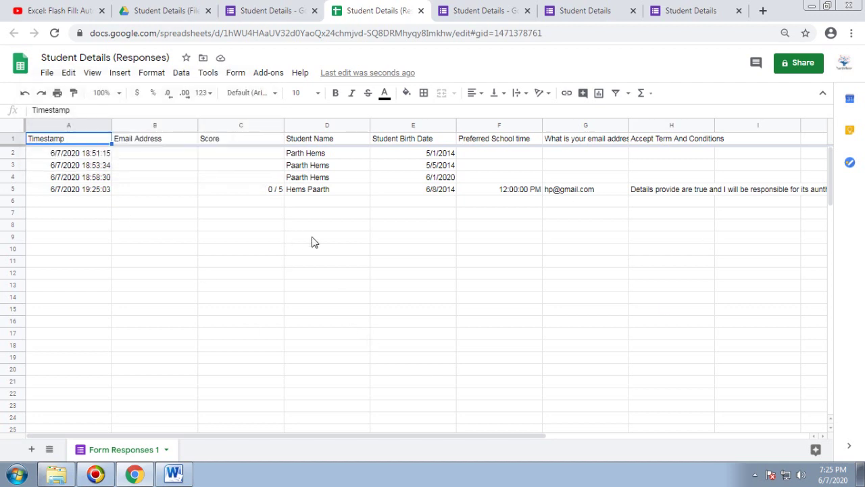